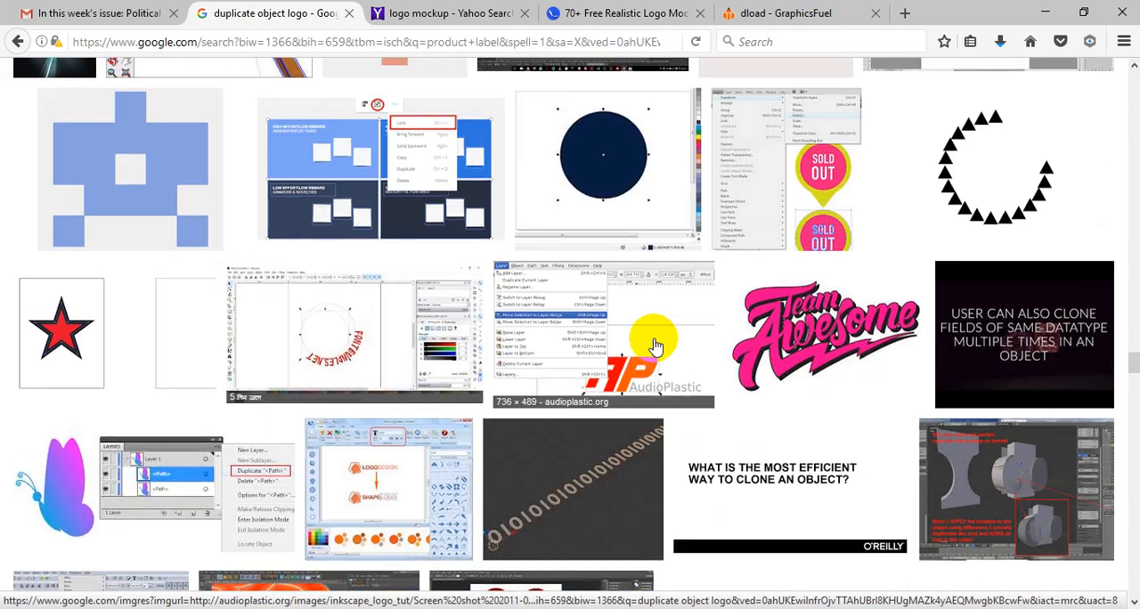
pyautogui.scroll(-20, 654, 345)
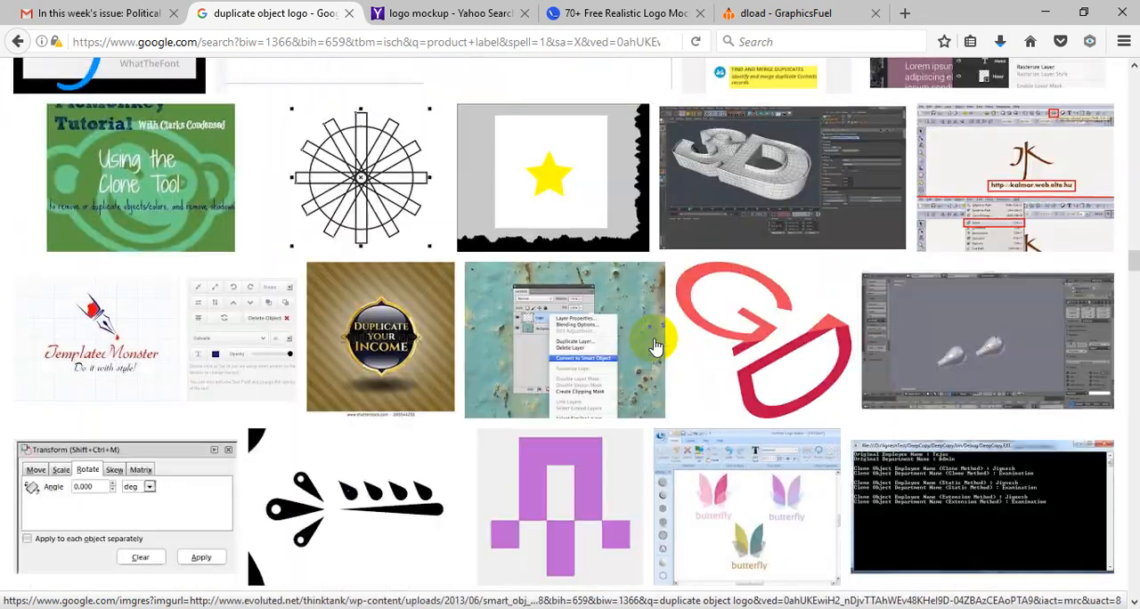
pyautogui.scroll(7, 654, 346)
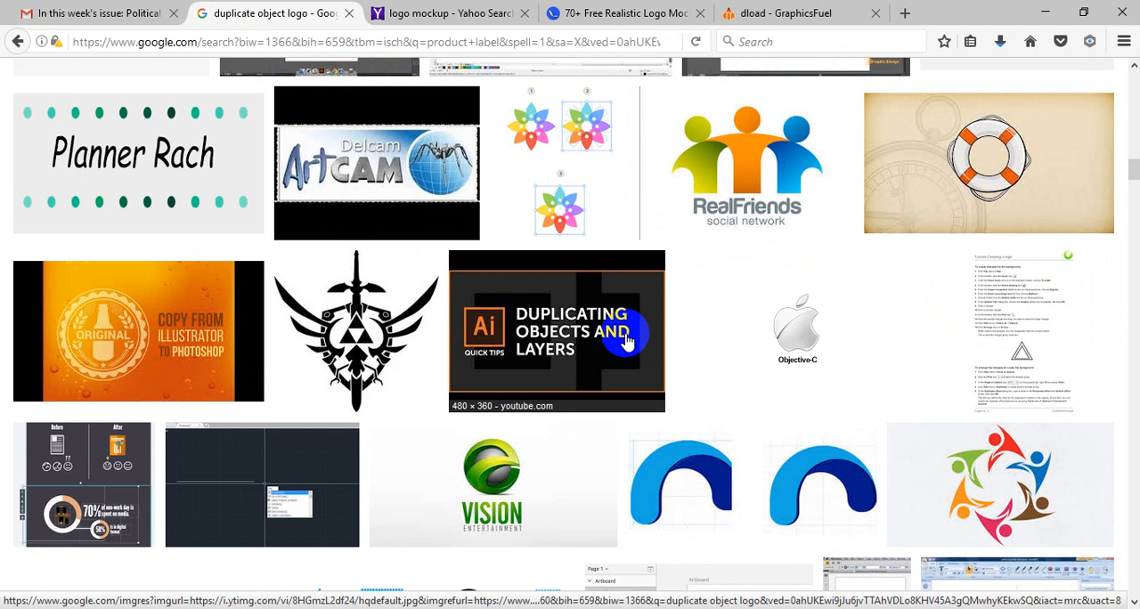
pyautogui.scroll(15, 577, 395)
pyautogui.scroll(10, 577, 396)
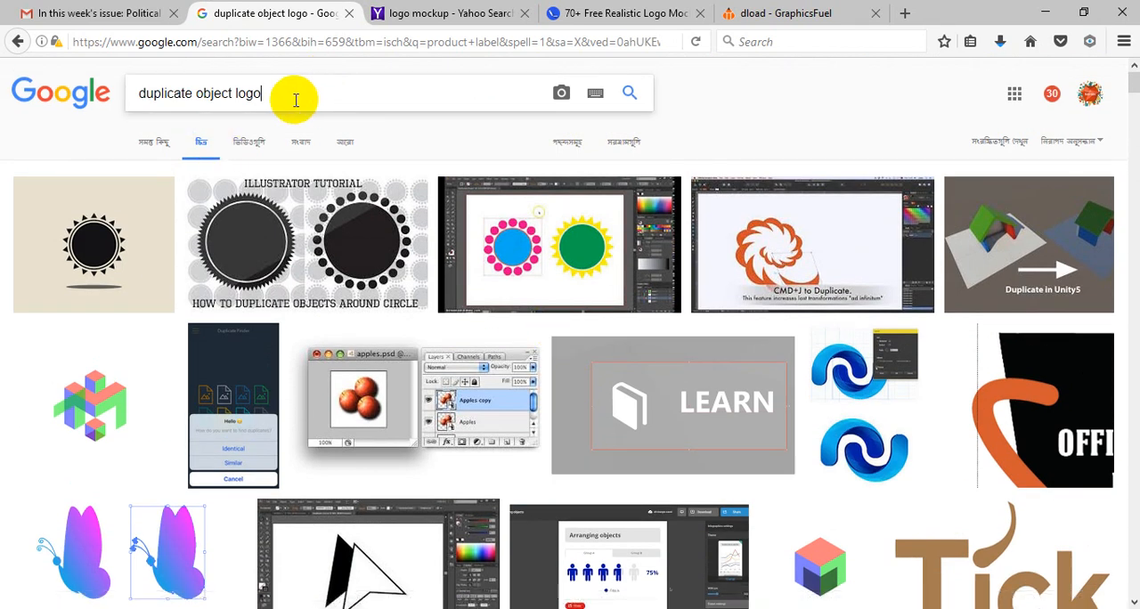
# Step: Load image.google.com in the browser tab that holds the Yahoo logo mockup search
pyautogui.click(449, 13)
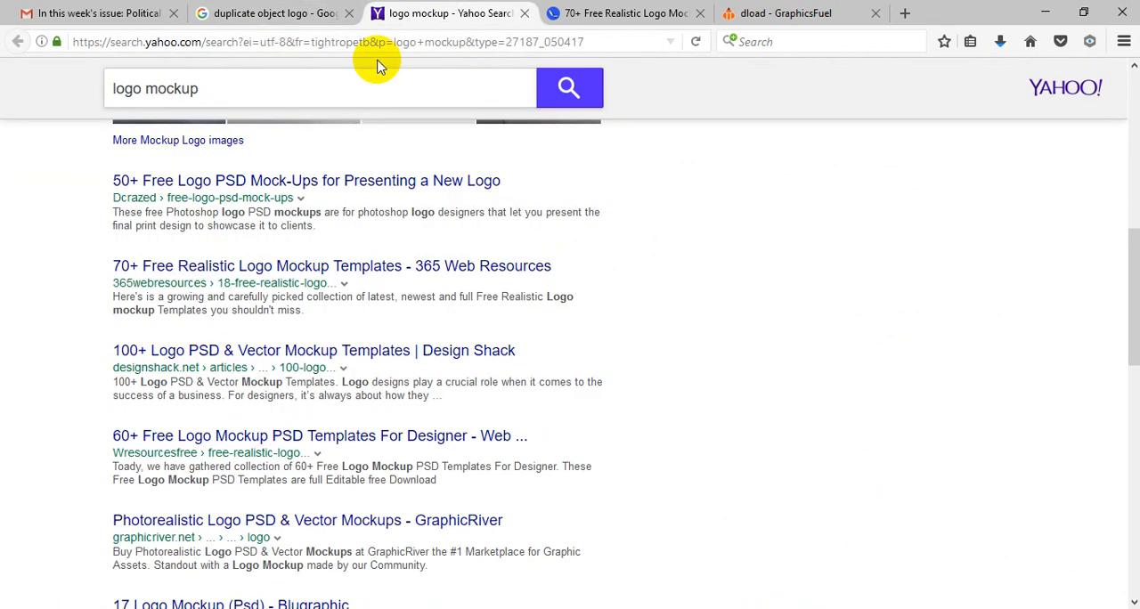
pyautogui.click(286, 45)
pyautogui.write('im')
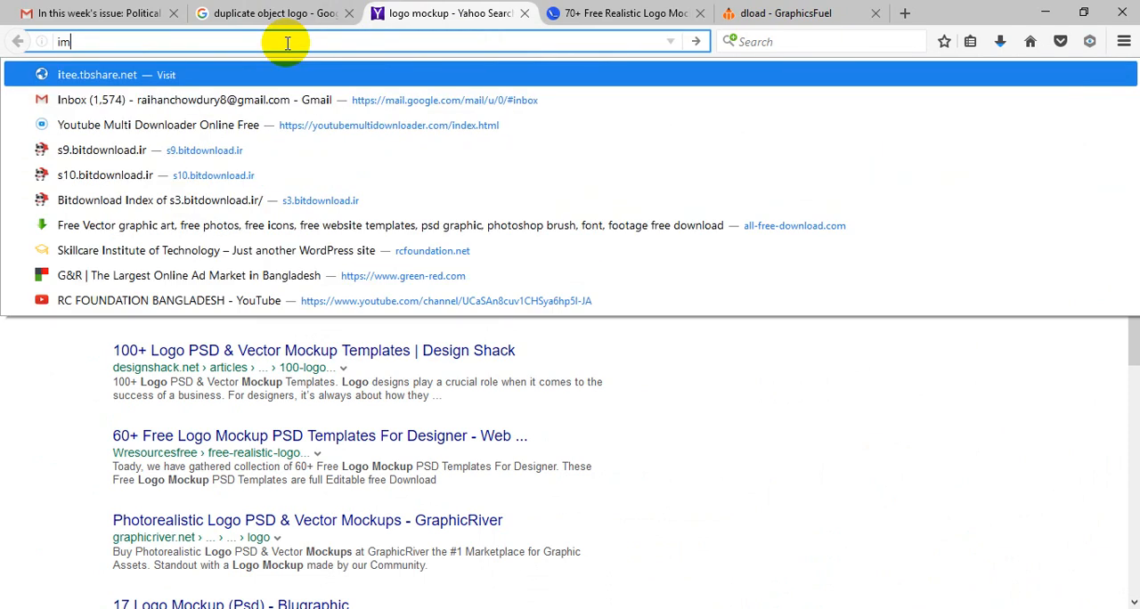
pyautogui.write('ages.g')
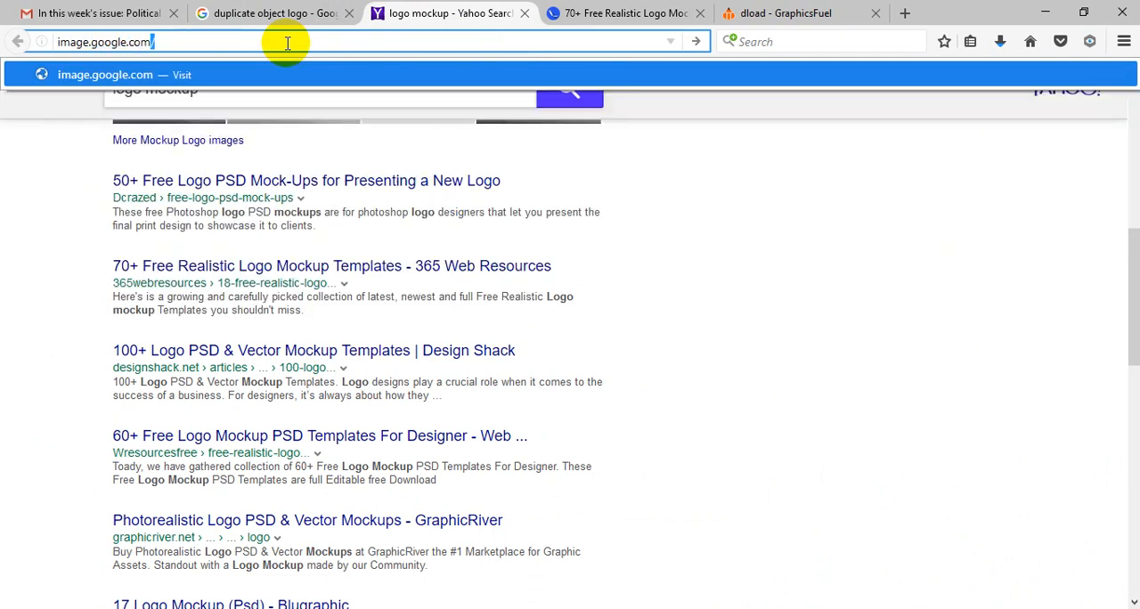
pyautogui.write('oogle.com')
pyautogui.press('Return')
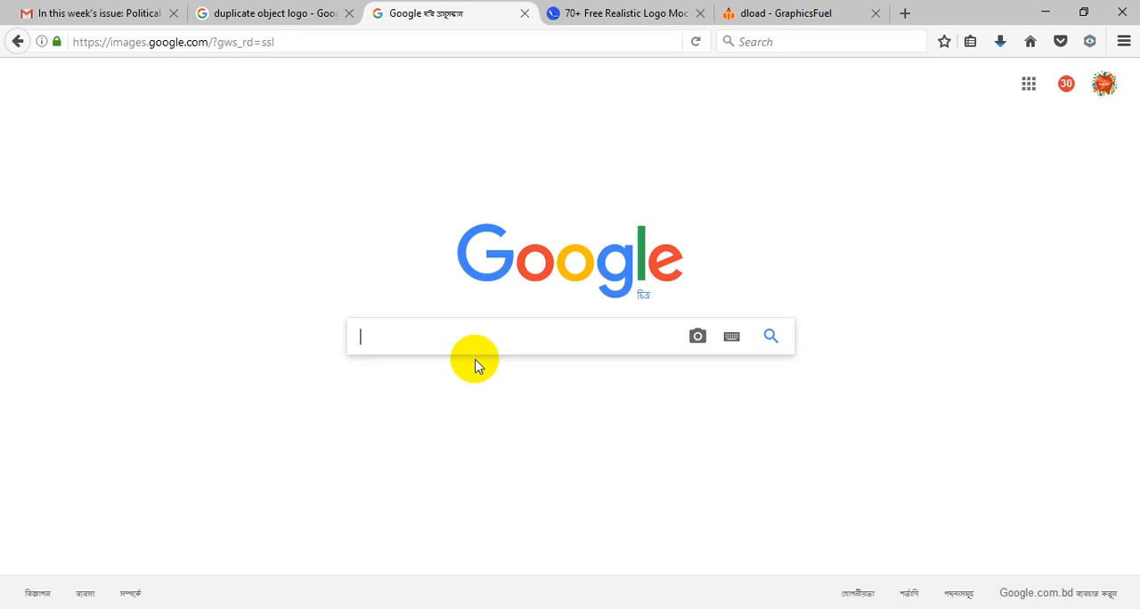
# Step: Search Google Images for "certificate of completion"
pyautogui.press('BackSpace')
pyautogui.write('e')
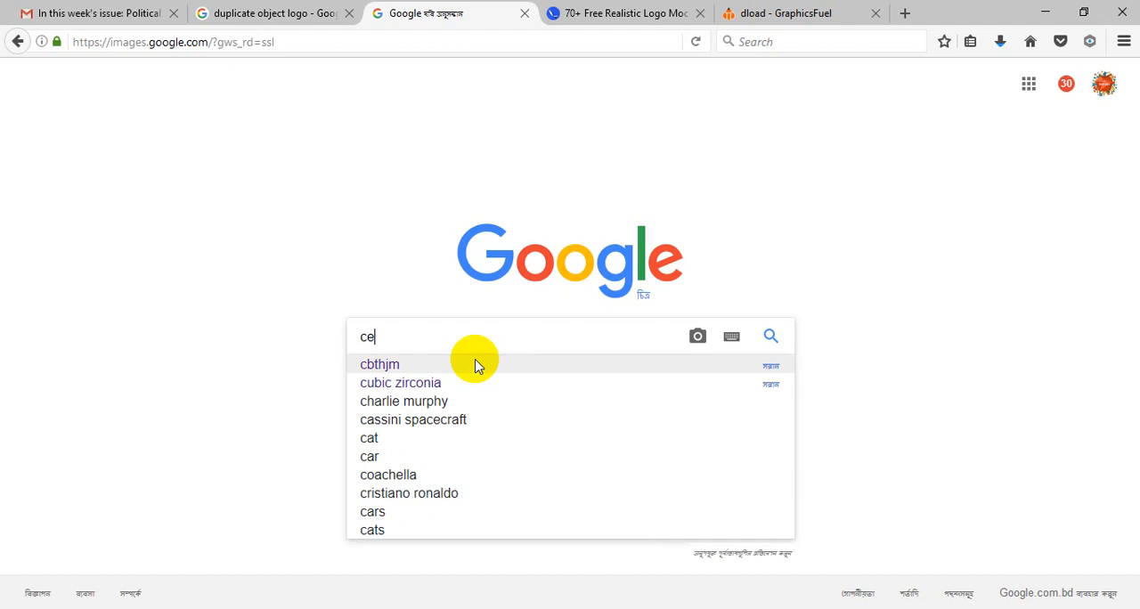
pyautogui.write('rtificate')
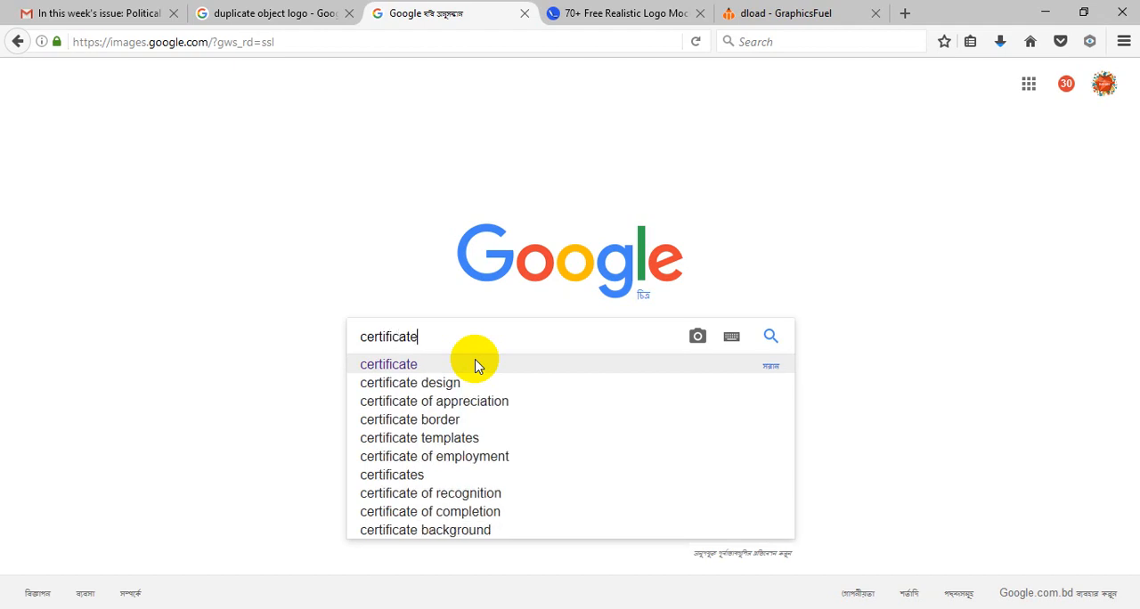
pyautogui.write(' of com')
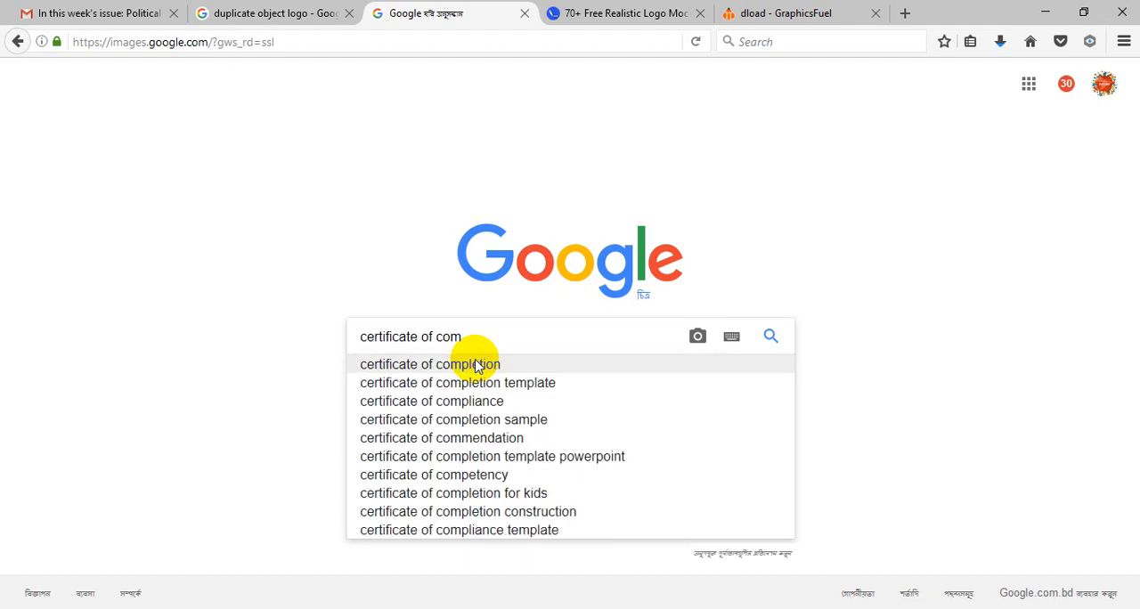
pyautogui.click(496, 365)
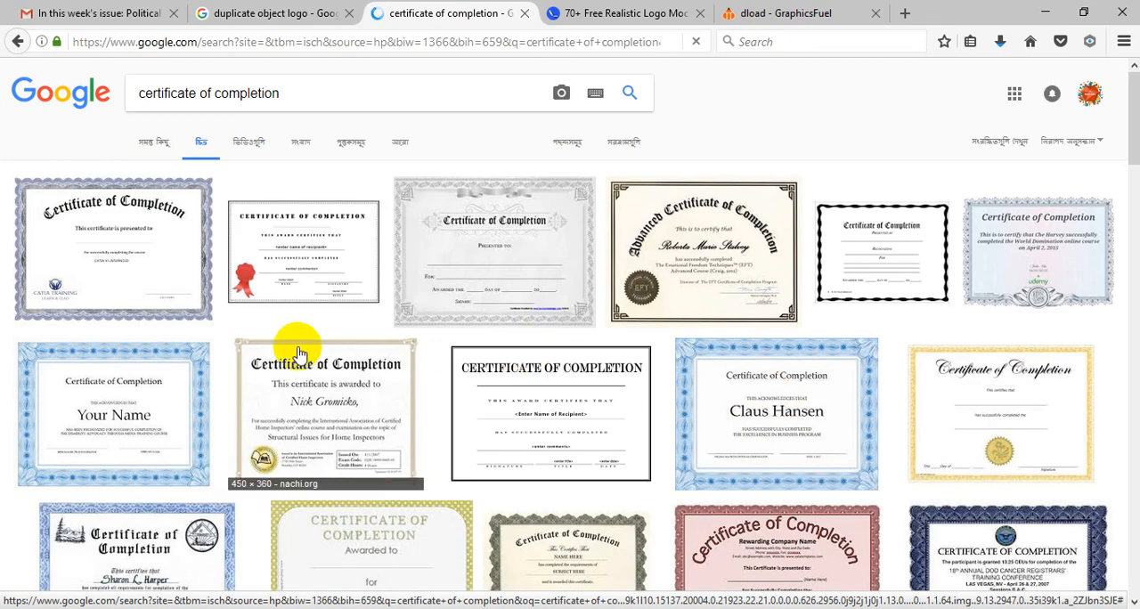
# Step: Look through the certificate of completion images, comparing their borders, seals and text layouts
pyautogui.scroll(-3, 764, 367)
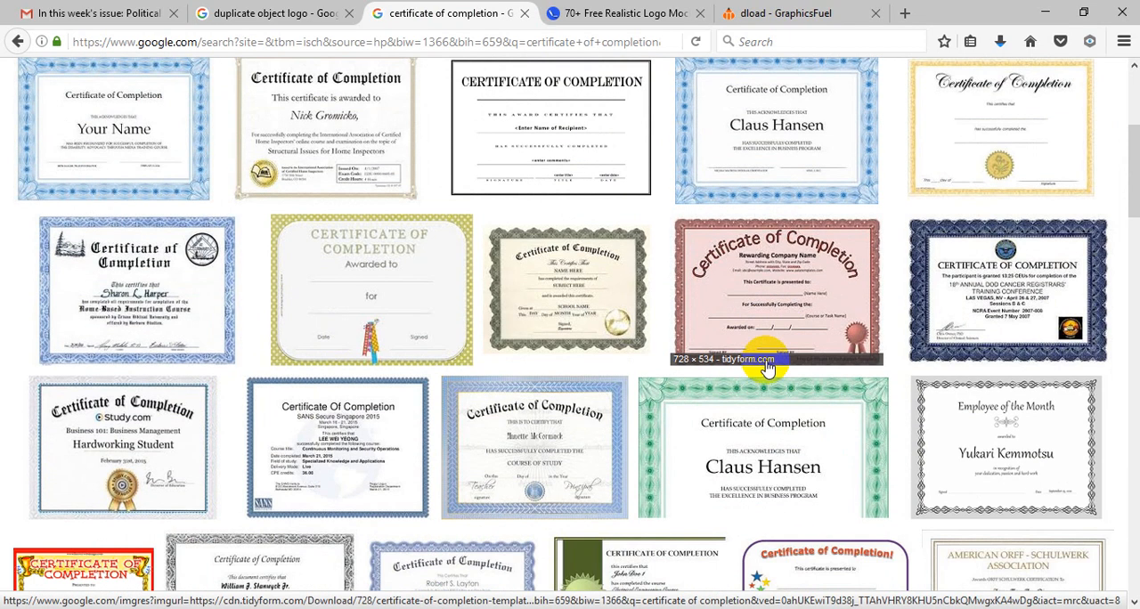
pyautogui.scroll(-3, 768, 367)
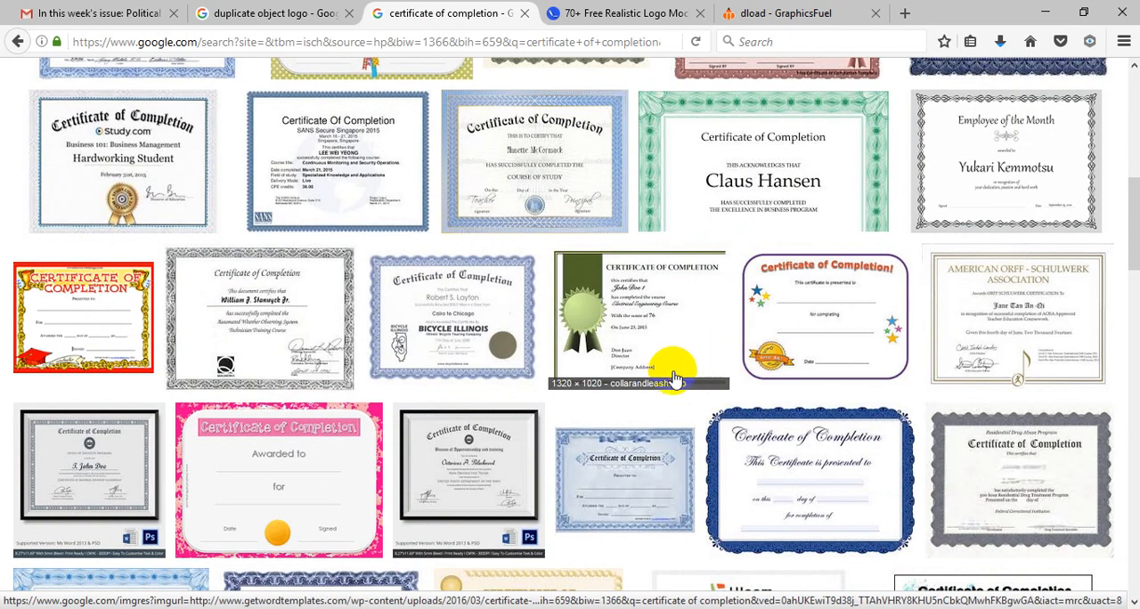
pyautogui.scroll(-4, 692, 400)
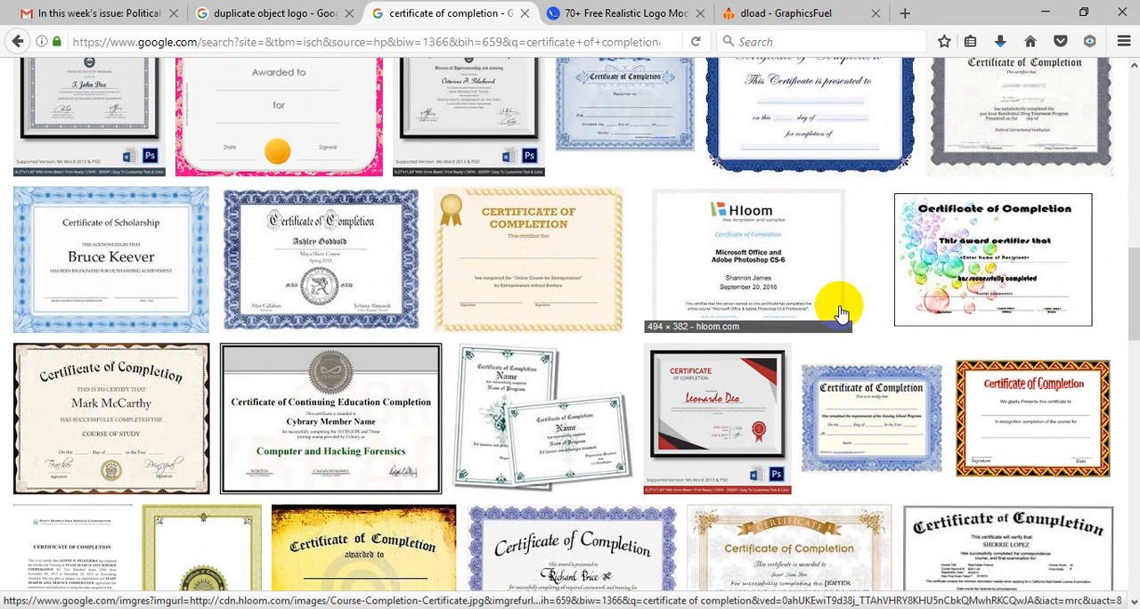
pyautogui.scroll(-15, 801, 368)
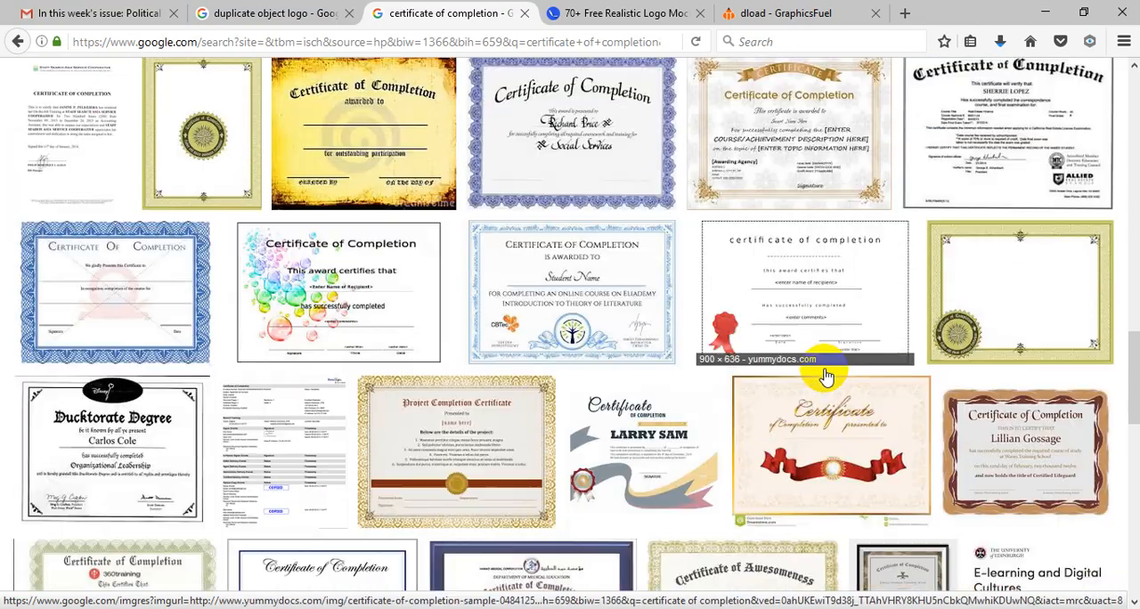
pyautogui.scroll(-10, 833, 380)
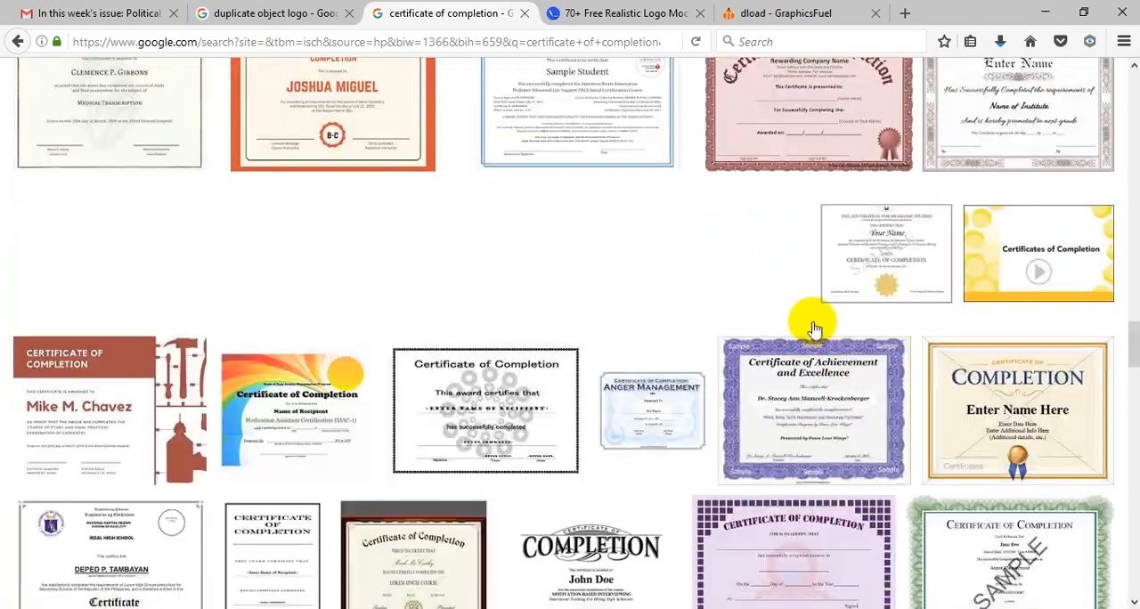
pyautogui.scroll(20, 815, 330)
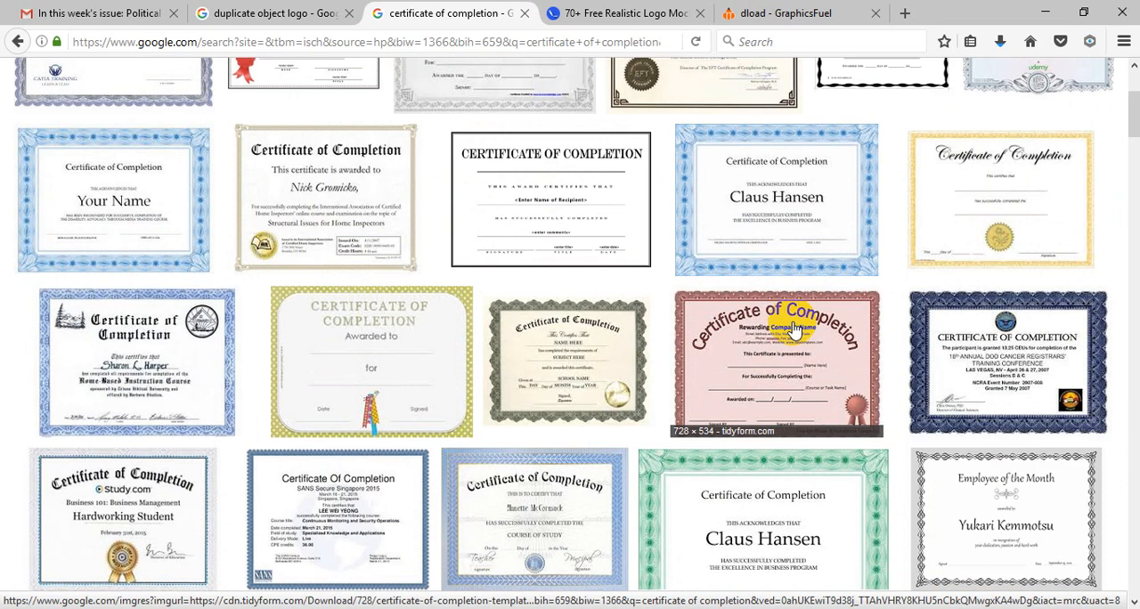
pyautogui.scroll(3, 795, 329)
# Step: Replace the image search query with "certificate of appreciation" and run the search
pyautogui.click(327, 90)
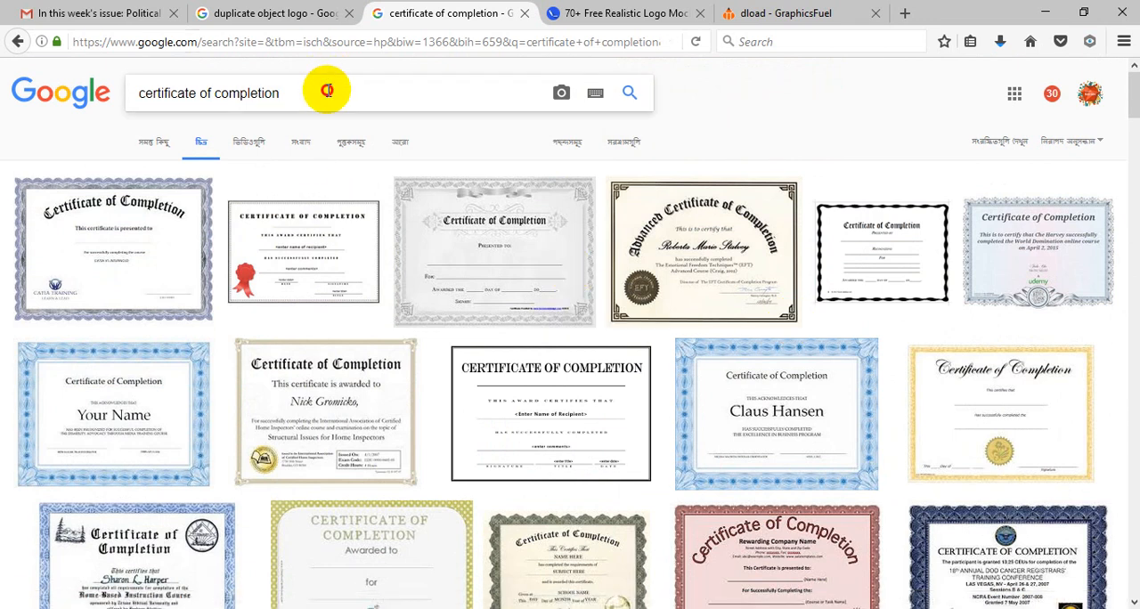
pyautogui.moveTo(327, 90); pyautogui.dragTo(131, 90)
pyautogui.press('BackSpace')
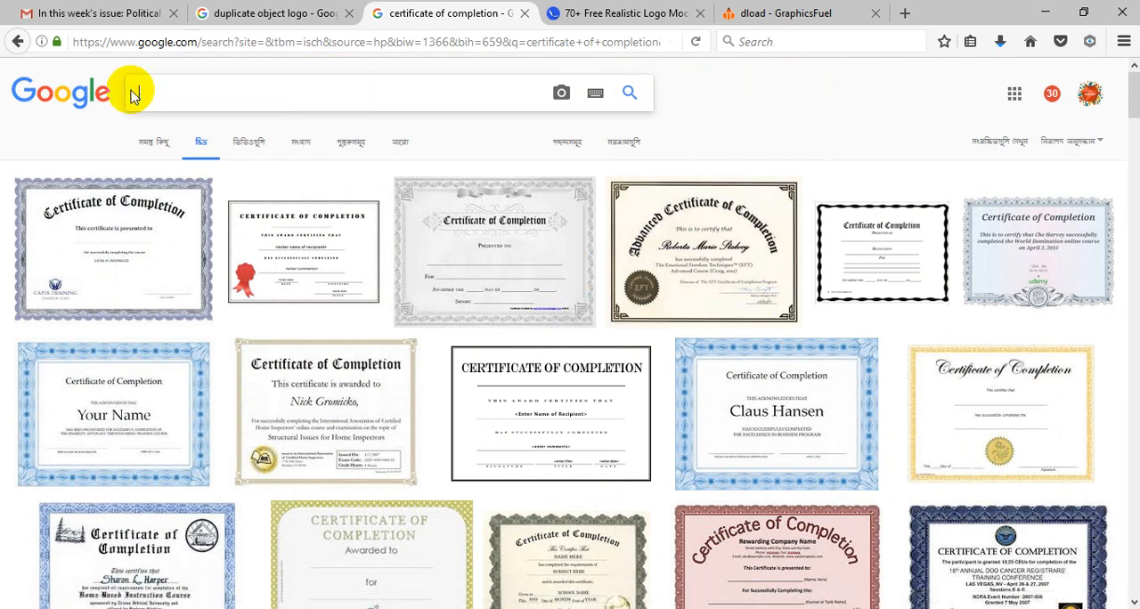
pyautogui.write('certifi')
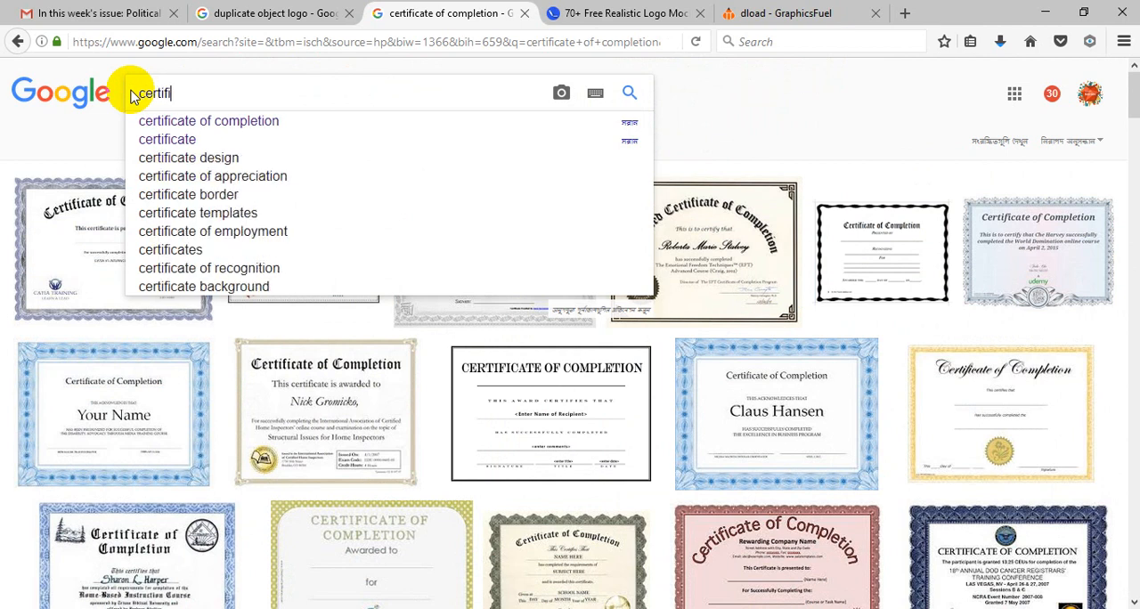
pyautogui.write('cate of')
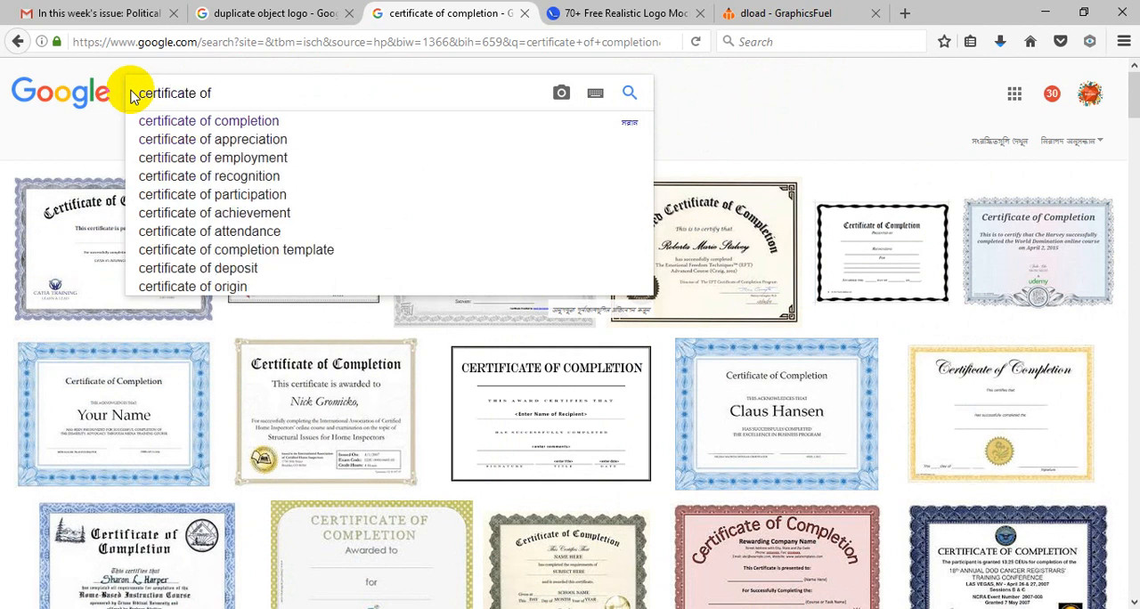
pyautogui.click(272, 140)
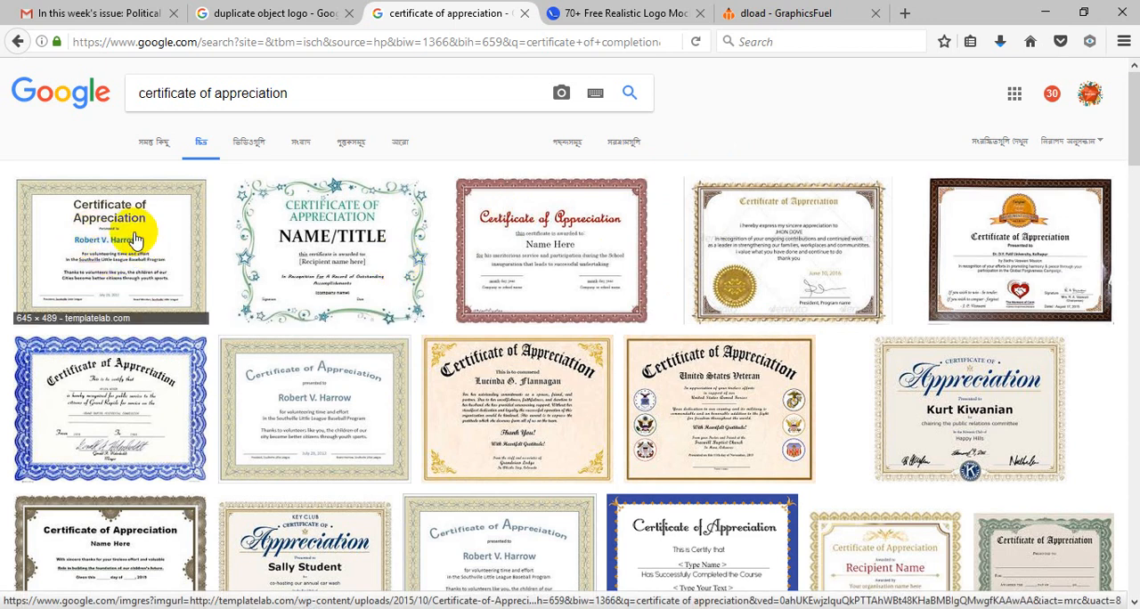
# Step: View the brown-framed appreciation certificate with the orange seal at full size, and close both the image and its preview
pyautogui.click(1046, 265)
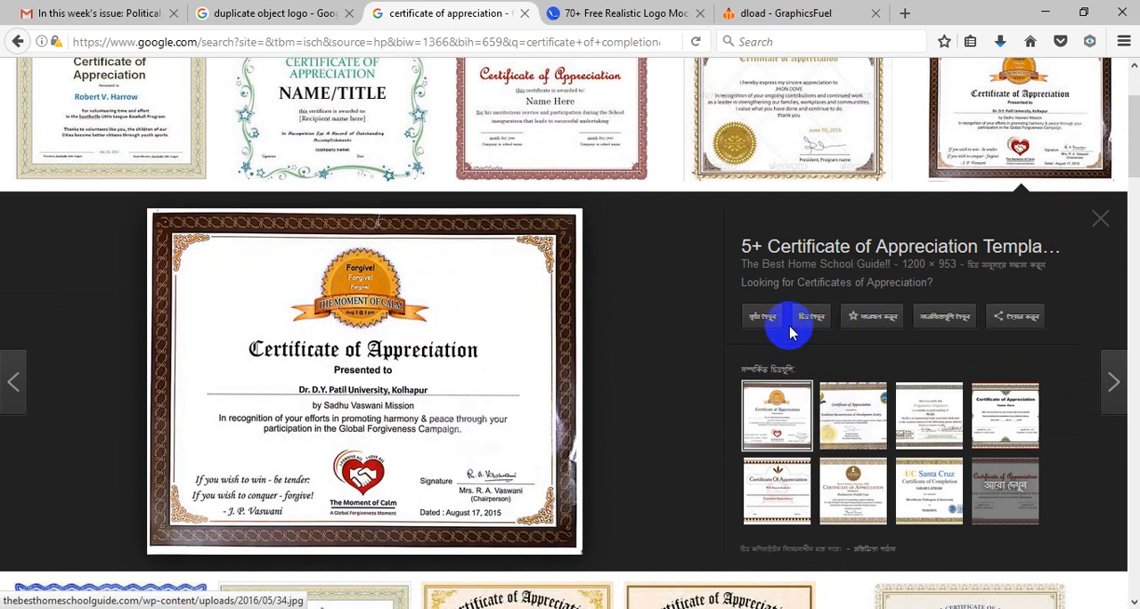
pyautogui.click(817, 320)
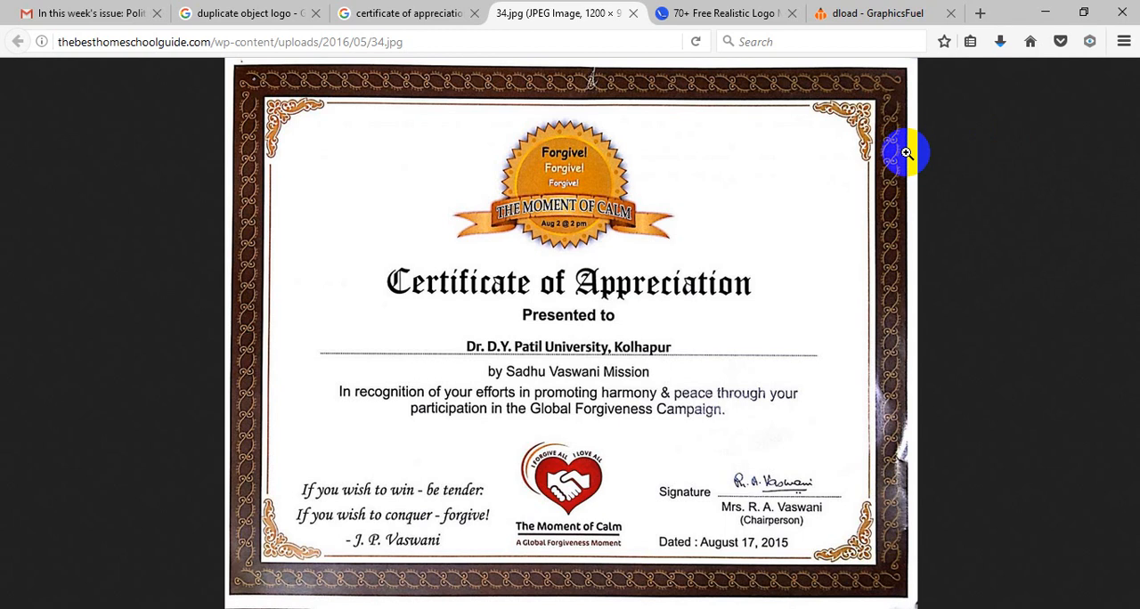
pyautogui.click(633, 13)
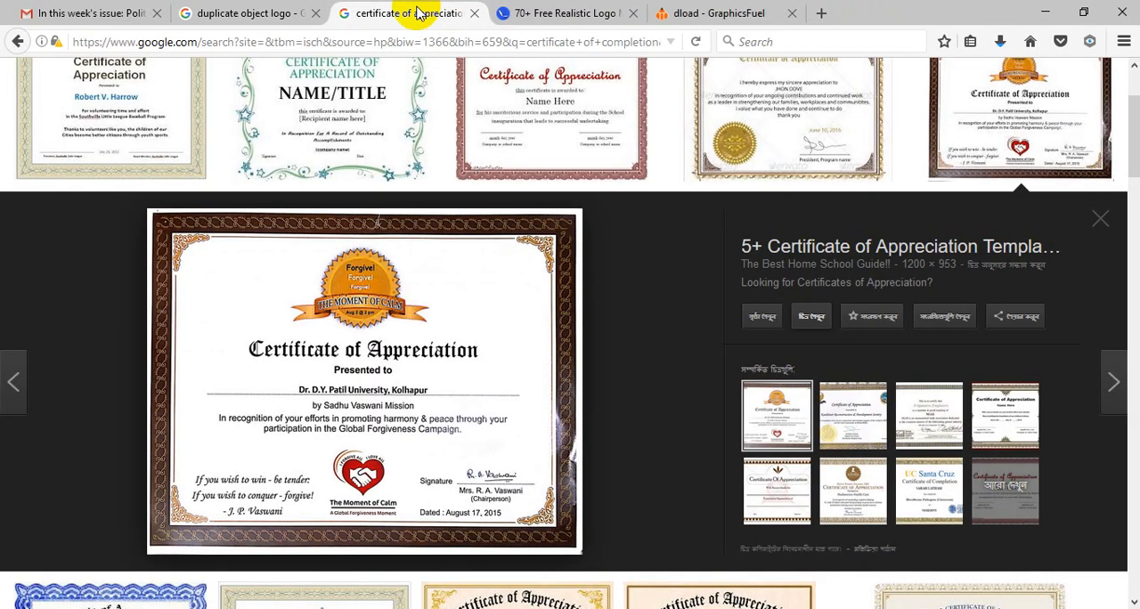
pyautogui.click(1103, 231)
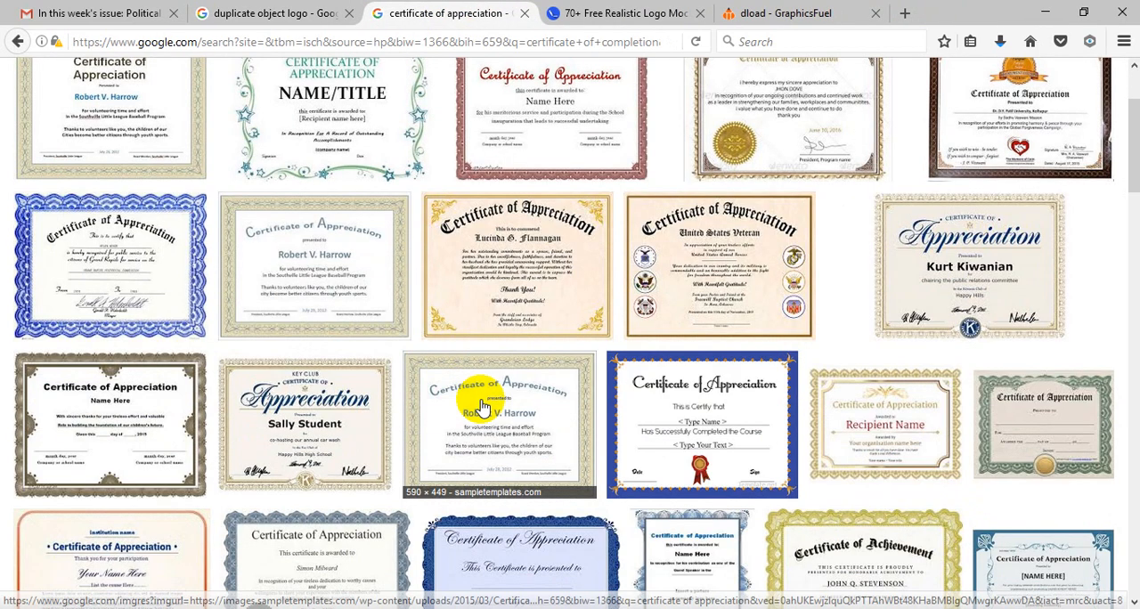
# Step: Examine the certificate of appreciation images for design ideas such as borders, ribbons, seals and backgrounds
pyautogui.scroll(3, 544, 413)
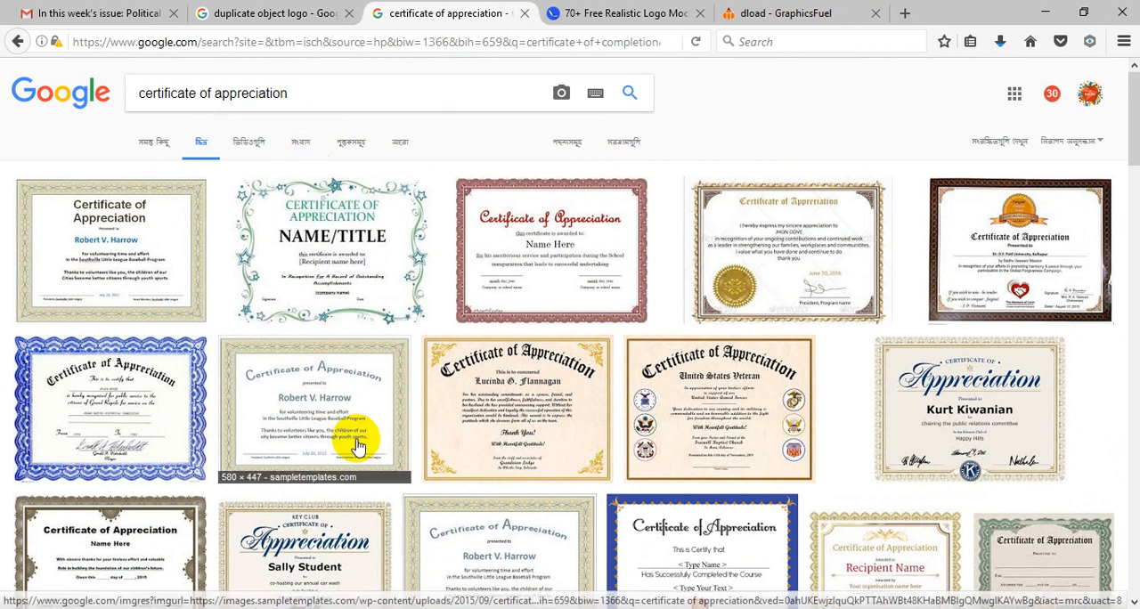
pyautogui.scroll(-10, 365, 440)
pyautogui.scroll(-5, 428, 429)
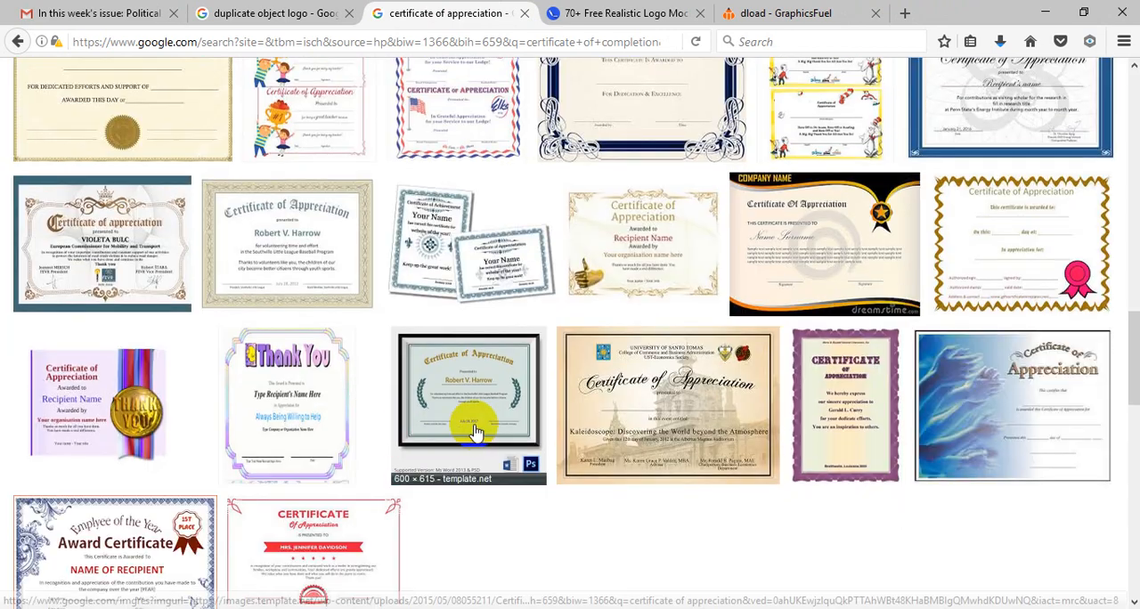
pyautogui.scroll(-2, 472, 408)
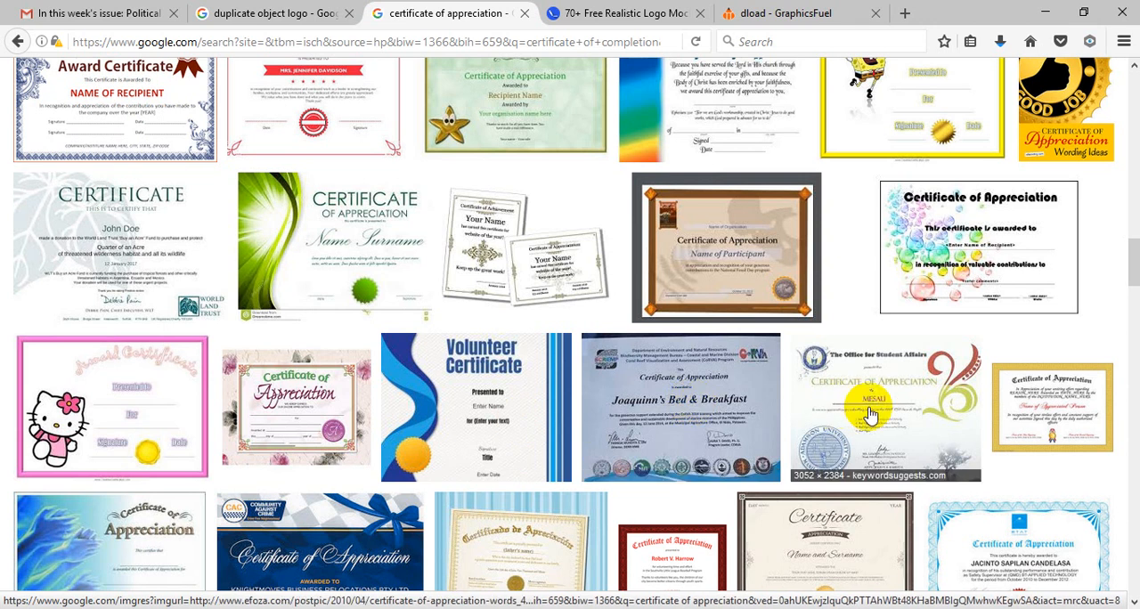
pyautogui.scroll(-2, 891, 419)
pyautogui.scroll(-2, 975, 426)
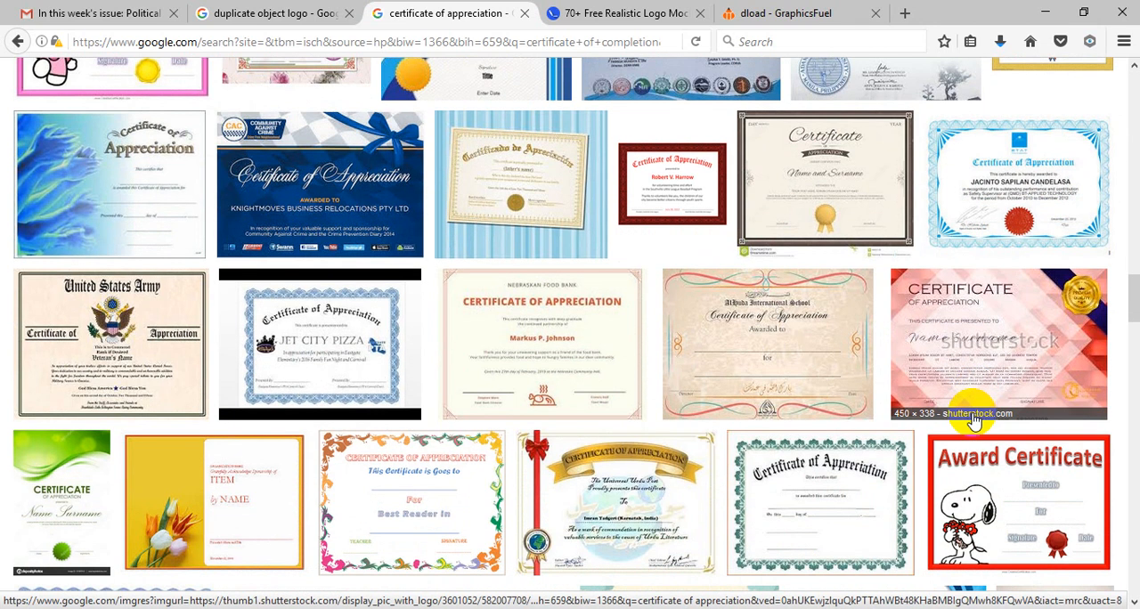
pyautogui.scroll(-1, 974, 422)
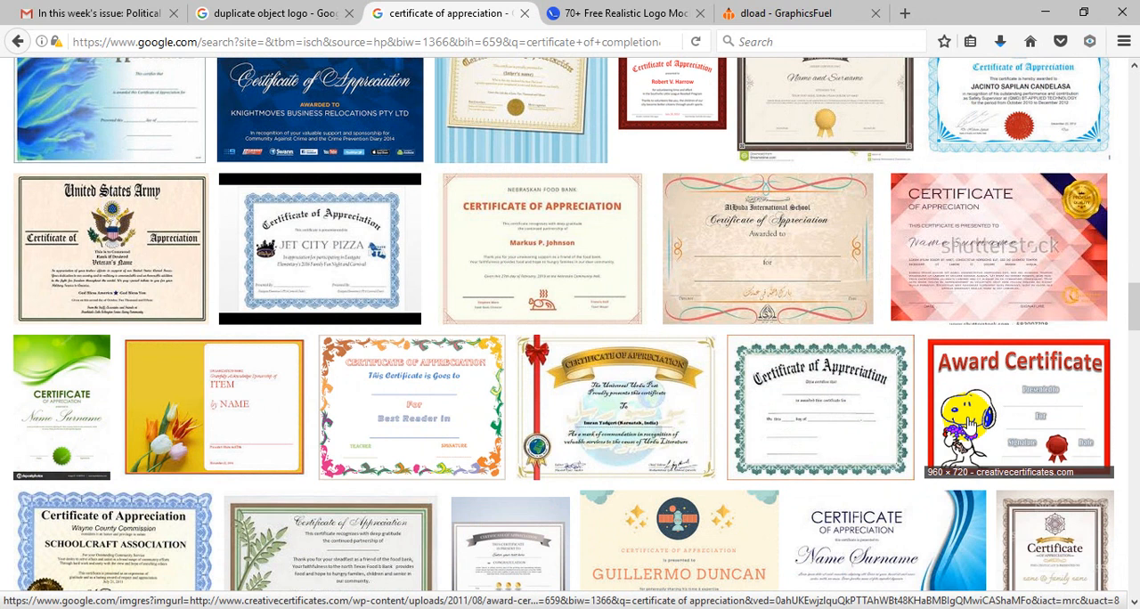
pyautogui.scroll(-4, 975, 422)
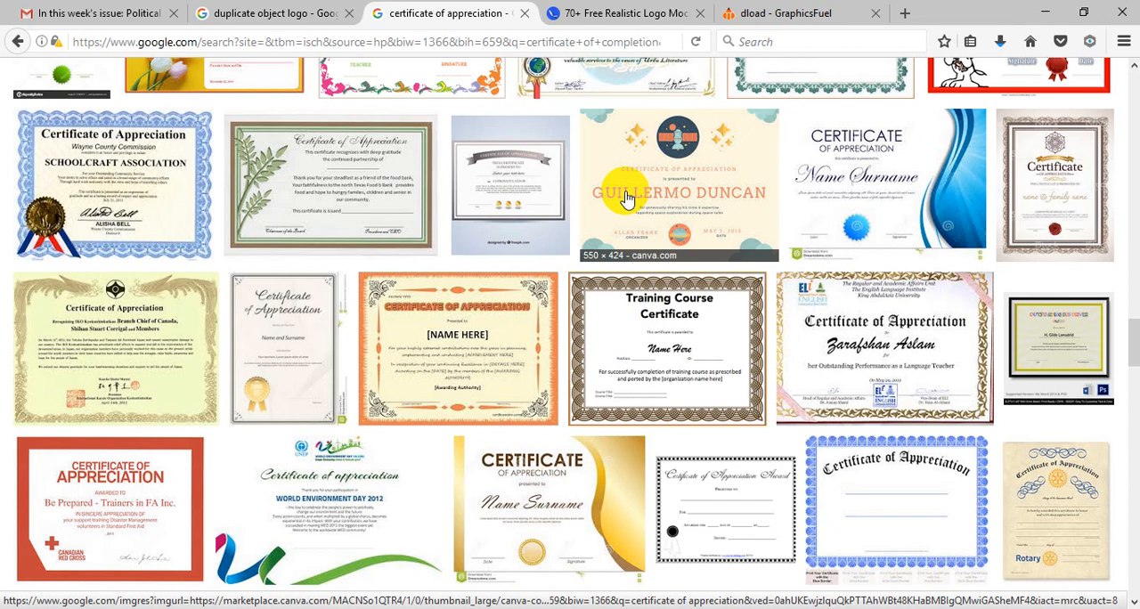
pyautogui.scroll(-15, 628, 204)
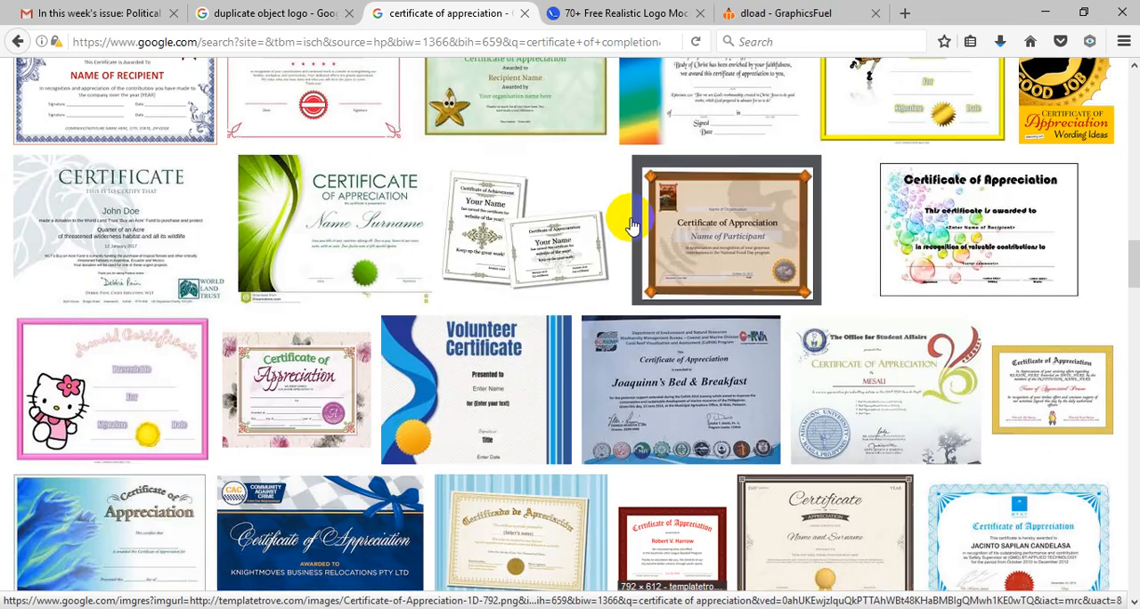
pyautogui.scroll(2, 623, 211)
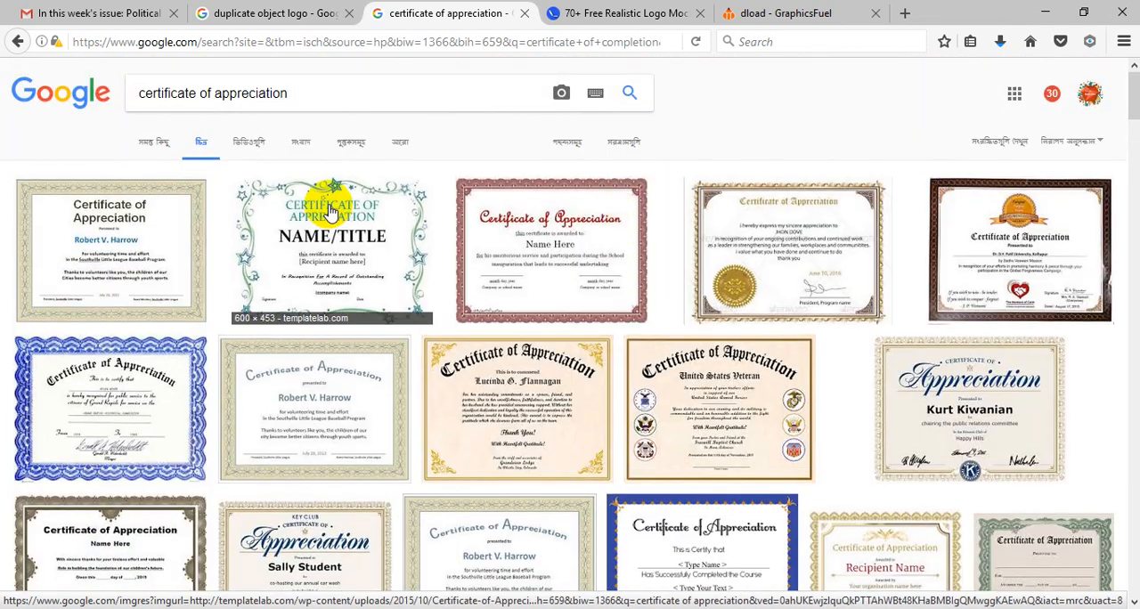
pyautogui.scroll(-6, 427, 275)
pyautogui.scroll(-8, 587, 332)
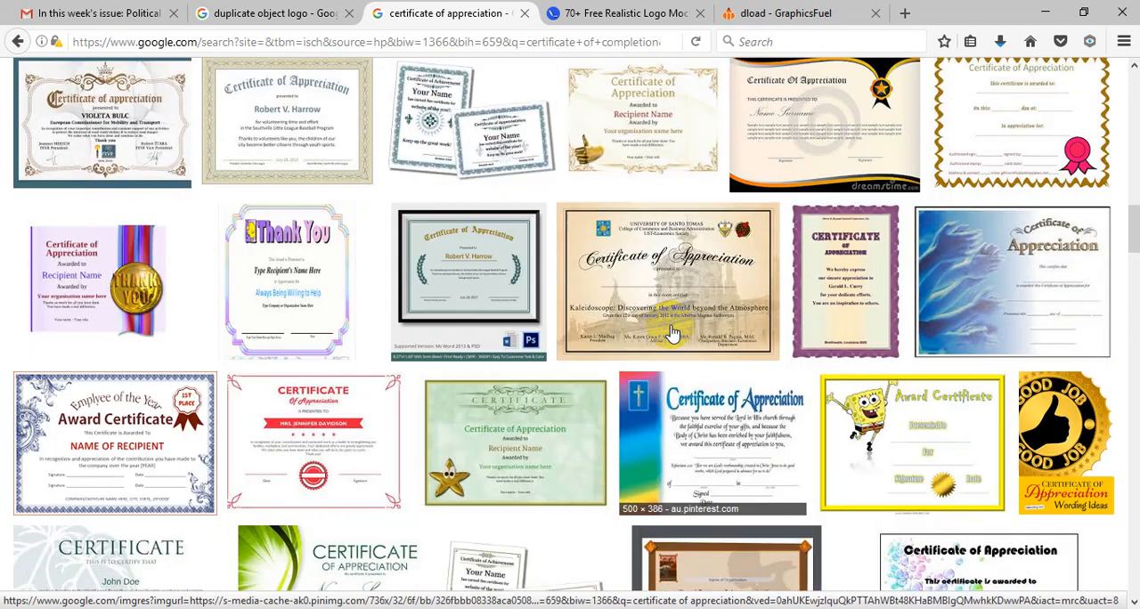
# Step: Preview the Certificate of Recognition template with the ornate blue border, and close the preview
pyautogui.scroll(1, 659, 296)
pyautogui.click(670, 212)
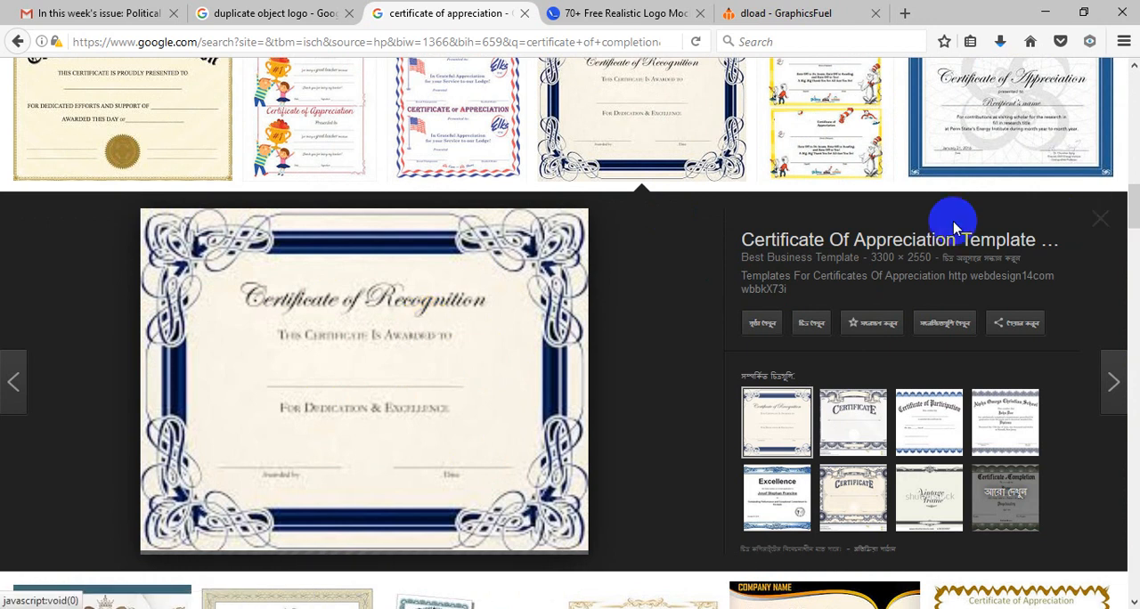
pyautogui.click(1082, 232)
pyautogui.scroll(10, 674, 216)
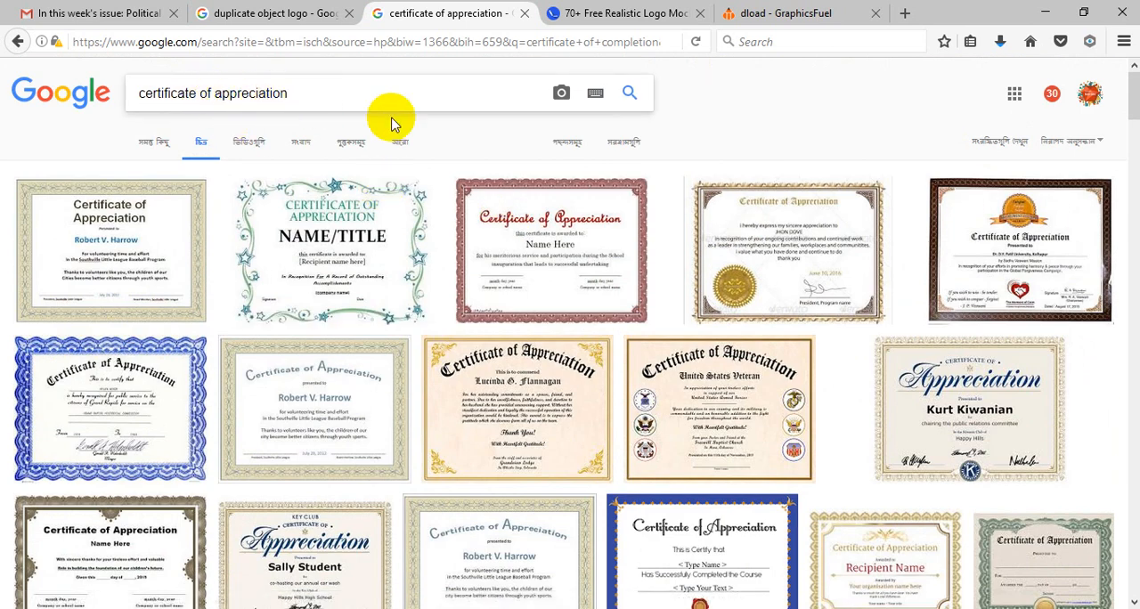
# Step: Highlight the query text "certificate of appreciation" in the Google Images search box
pyautogui.moveTo(301, 93); pyautogui.dragTo(119, 93)
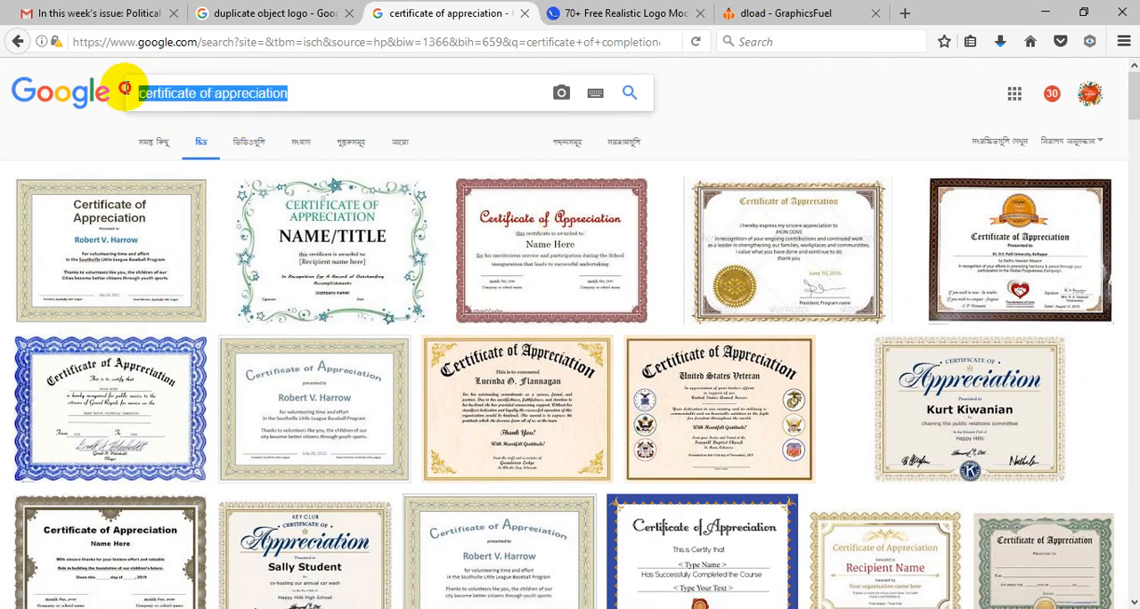
pyautogui.click(292, 94)
pyautogui.moveTo(292, 94); pyautogui.dragTo(142, 92)
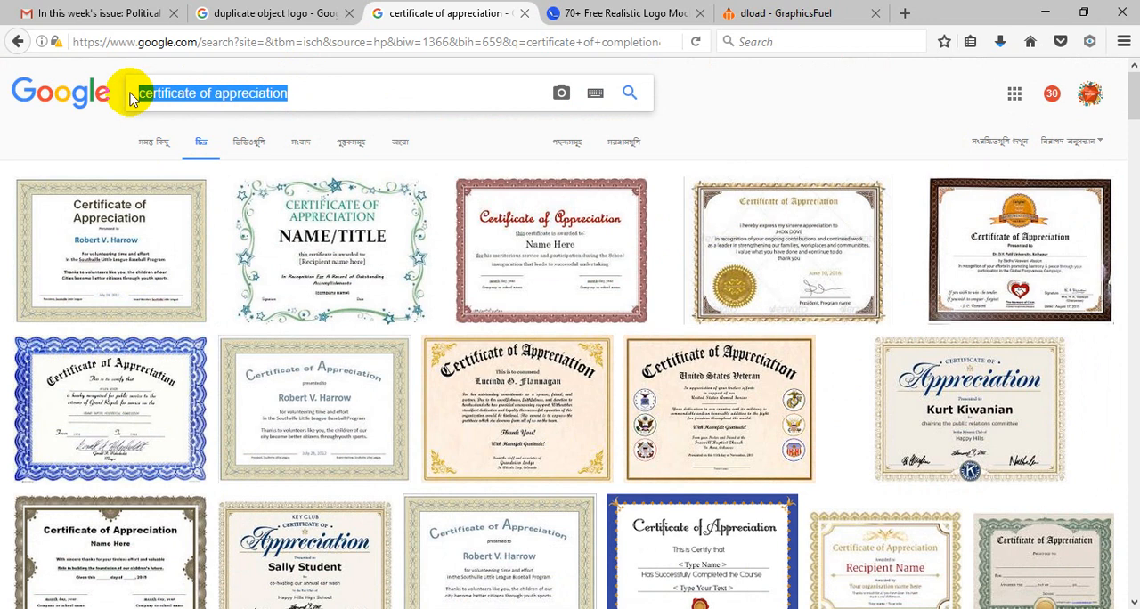
pyautogui.click(176, 93)
pyautogui.moveTo(169, 93); pyautogui.dragTo(127, 92)
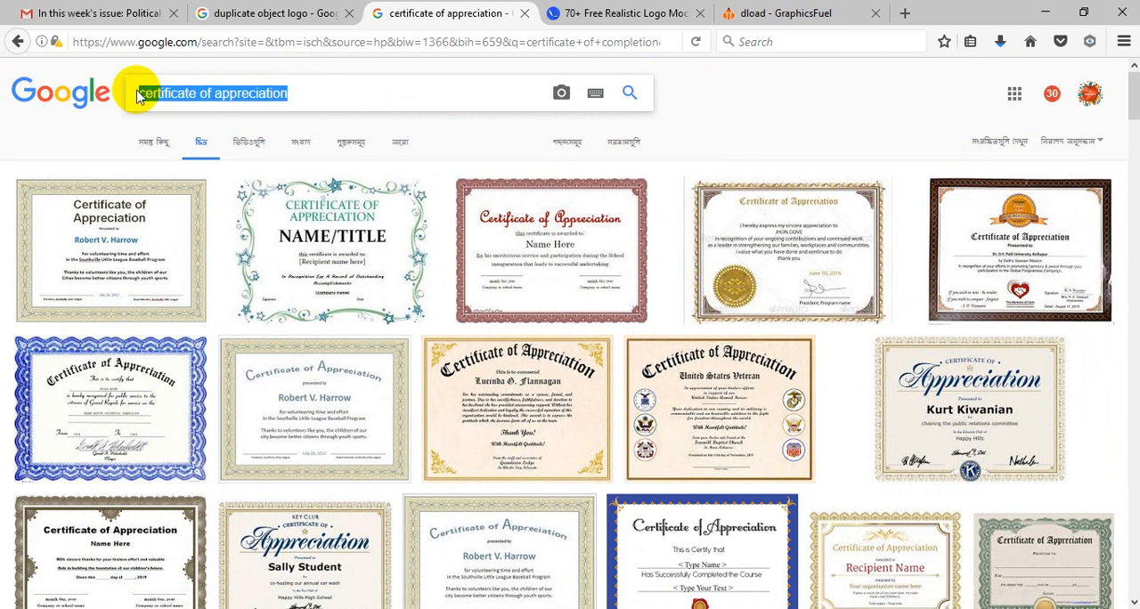
# Step: Browse further through the appreciation certificates and preview the blue Community Against Crime certificate with the ribbon
pyautogui.scroll(-8, 682, 273)
pyautogui.scroll(-5, 699, 287)
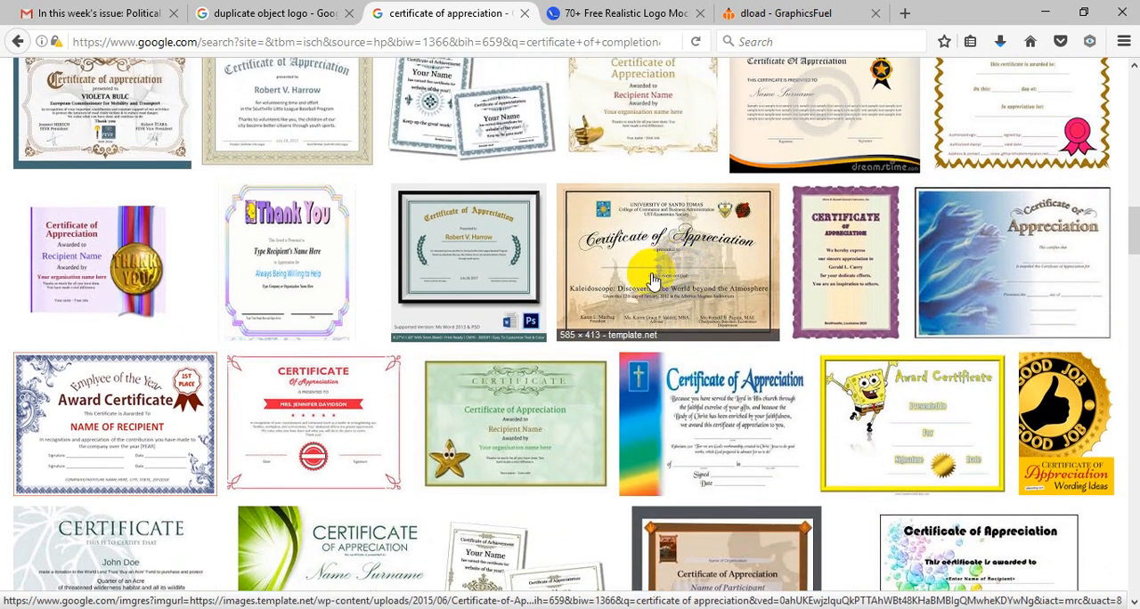
pyautogui.scroll(-3, 659, 276)
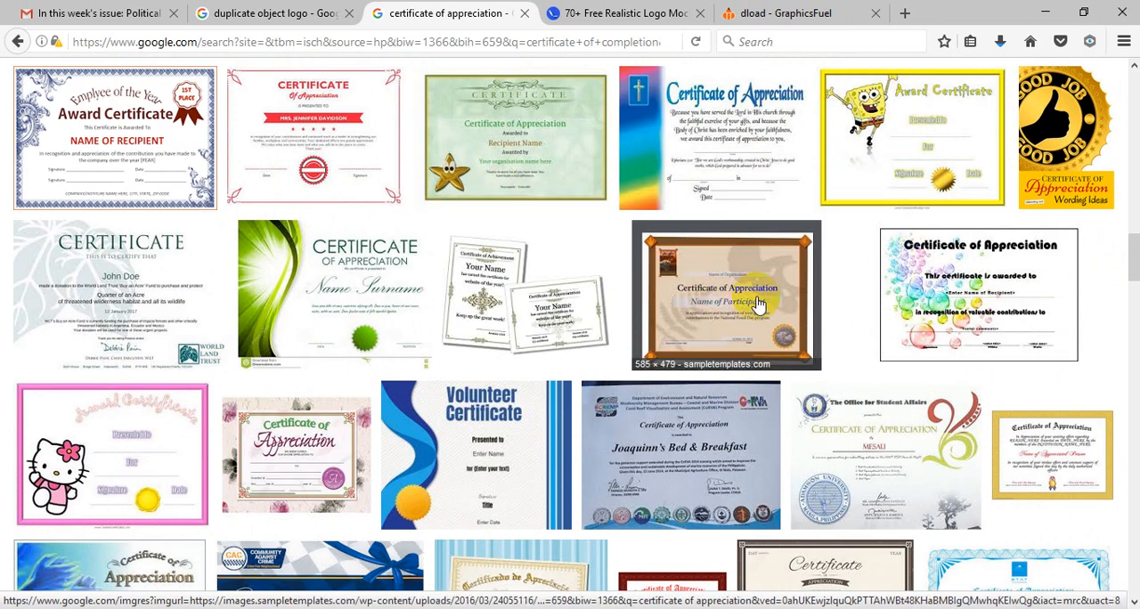
pyautogui.scroll(-1, 757, 304)
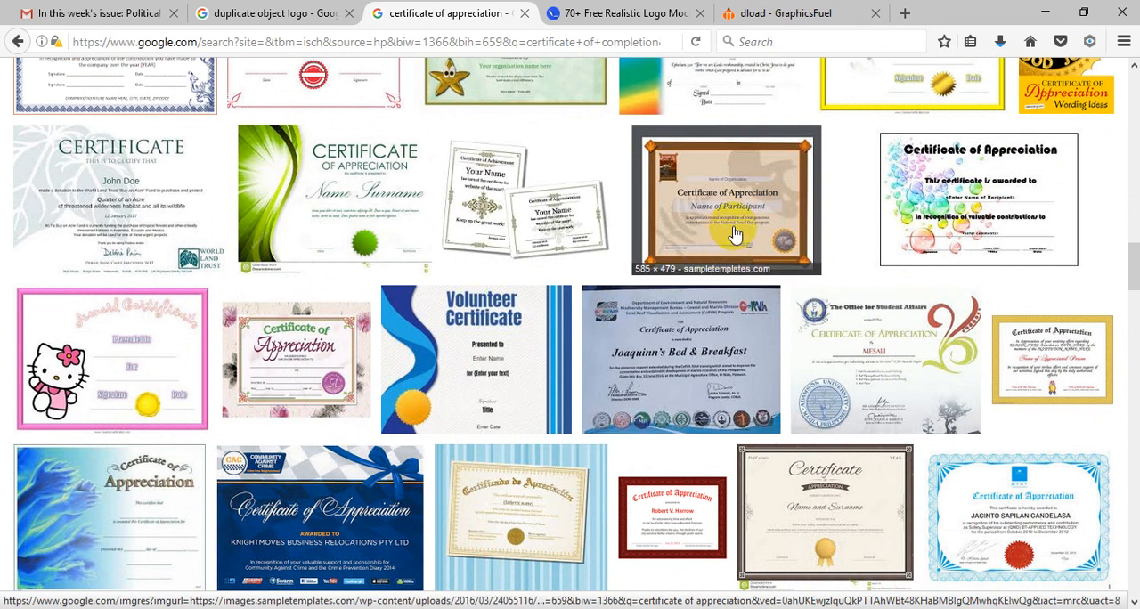
pyautogui.scroll(-3, 712, 232)
pyautogui.click(522, 251)
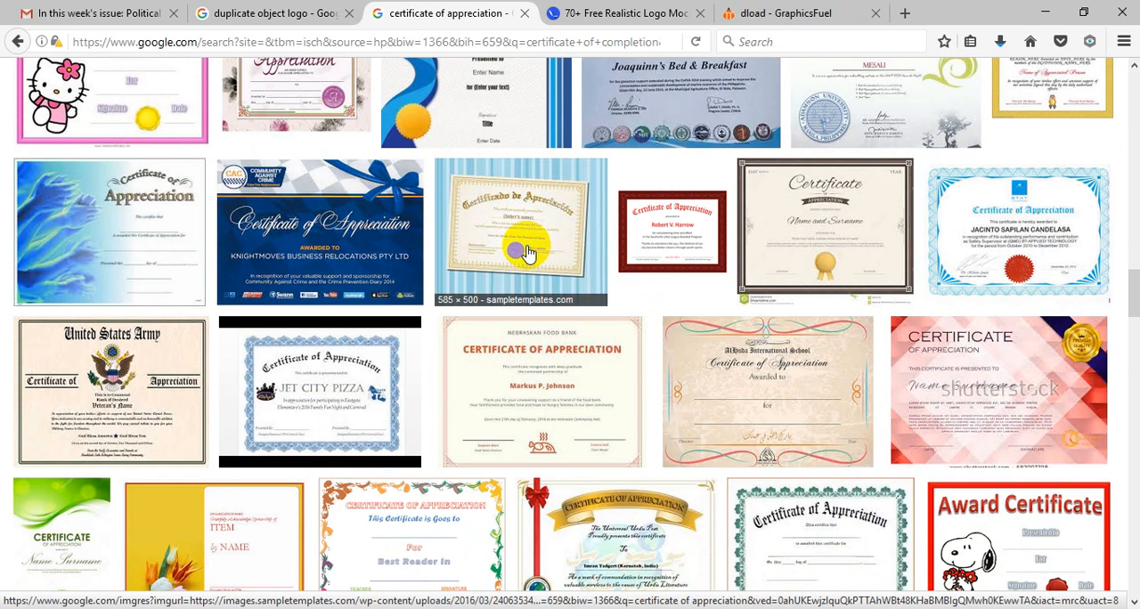
pyautogui.click(347, 254)
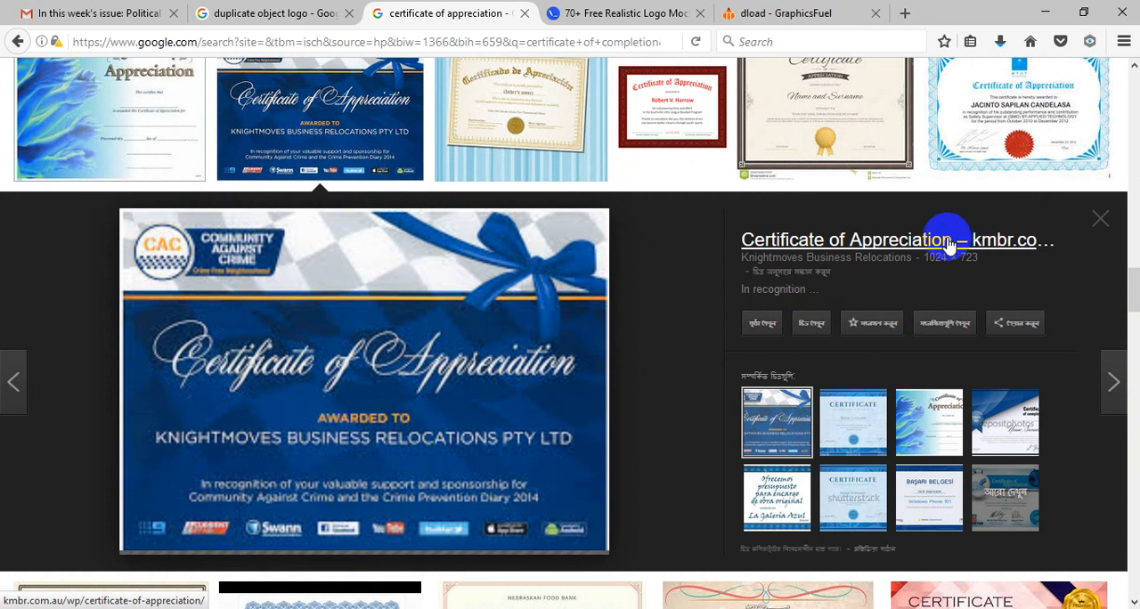
# Step: Open the previewed blue certificate's kmbr.com.au source page in a new tab and switch to it
pyautogui.rightClick(873, 239)
pyautogui.click(890, 250)
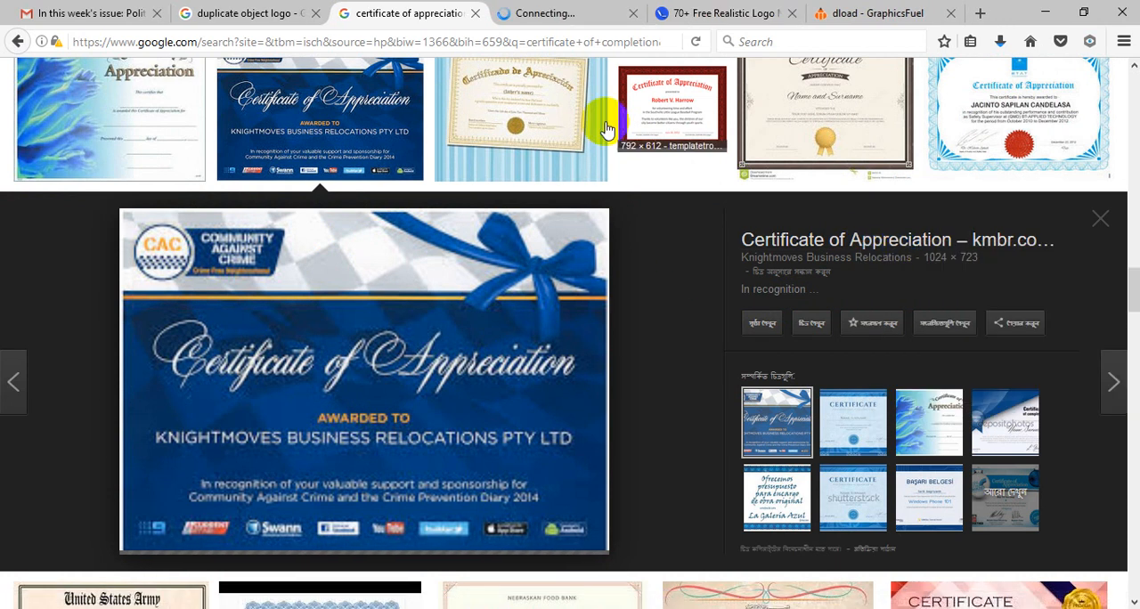
pyautogui.click(537, 12)
pyautogui.click(400, 12)
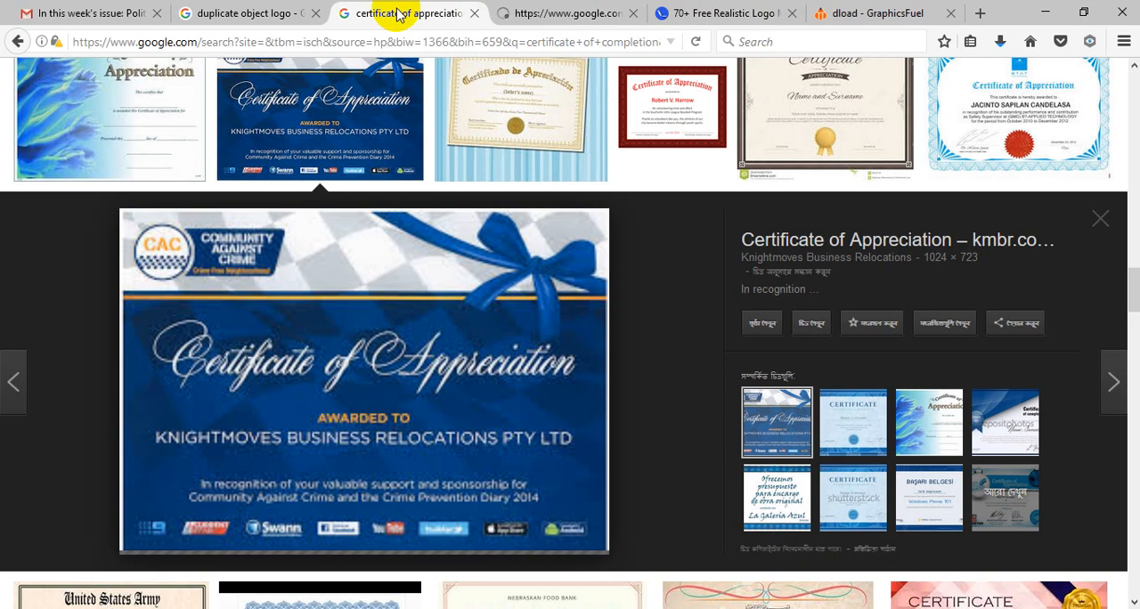
pyautogui.click(524, 12)
pyautogui.click(383, 13)
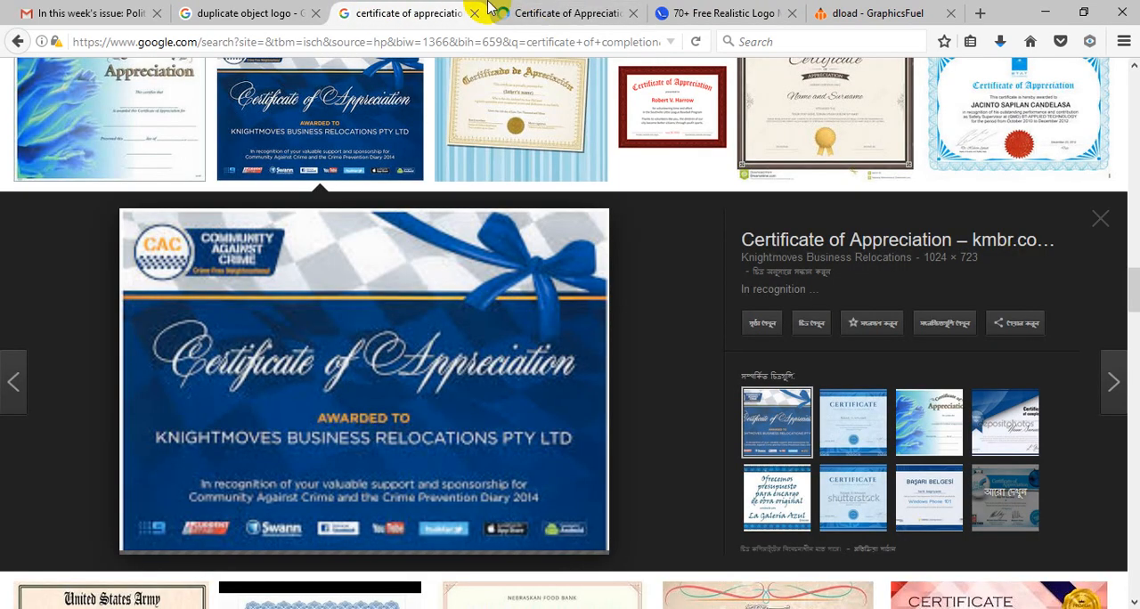
pyautogui.click(543, 12)
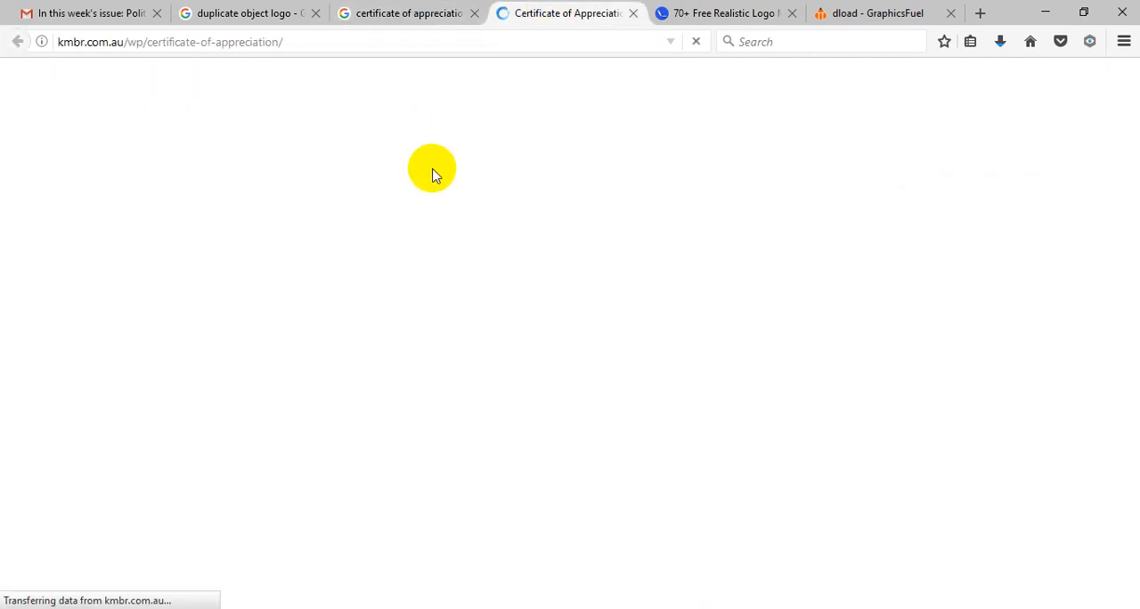
# Step: Inspect the certificate image's HTML element on the kmbr.com.au page, enlarging the inspector to examine its img tag
pyautogui.scroll(-4, 424, 326)
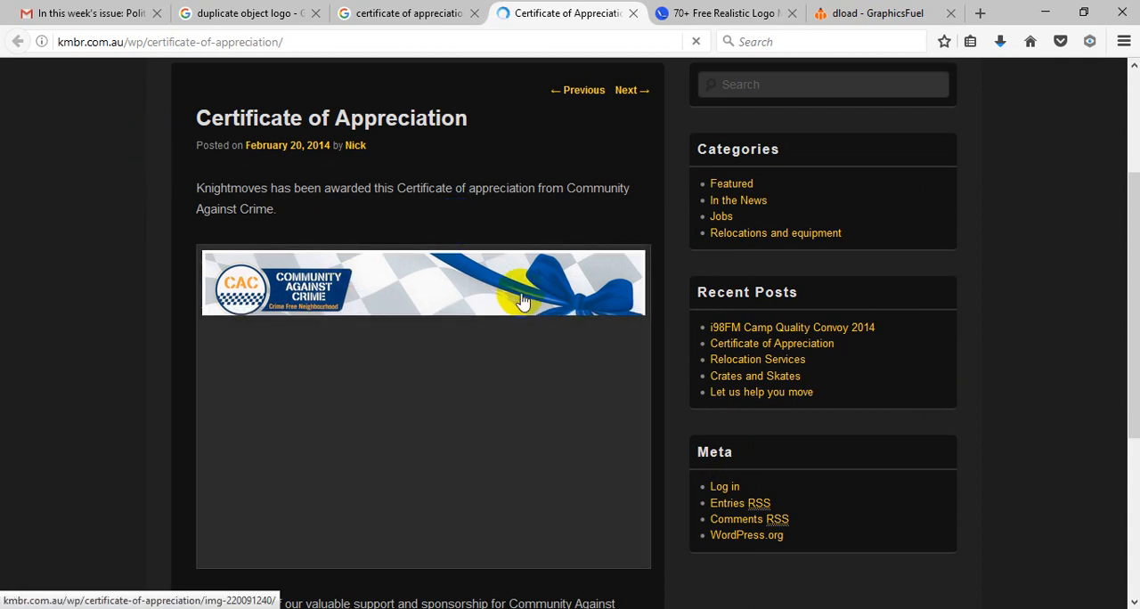
pyautogui.click(479, 344)
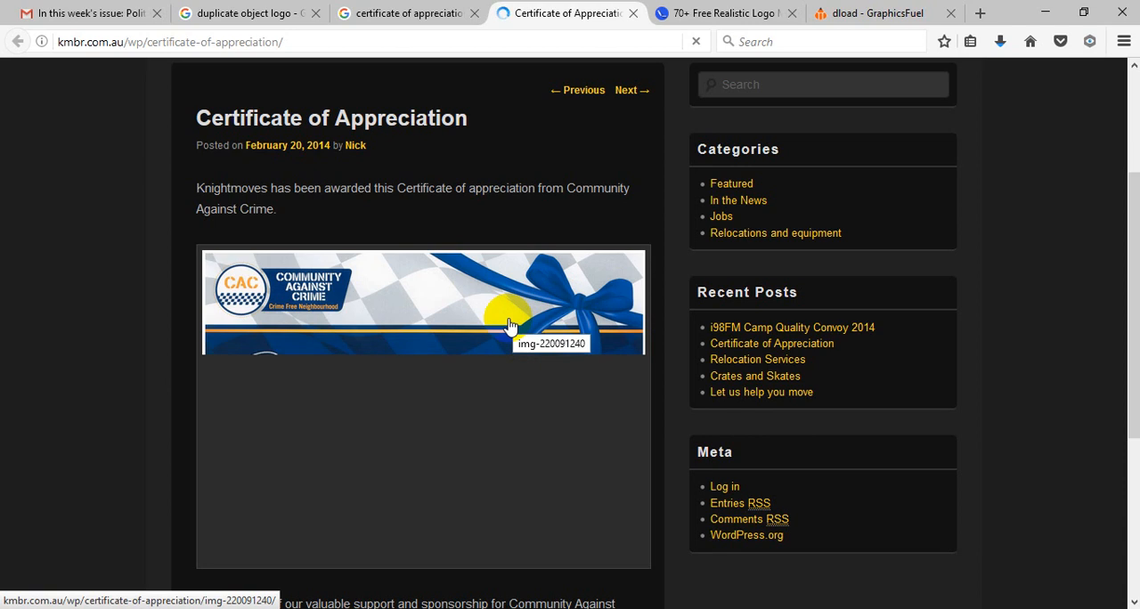
pyautogui.scroll(-2, 509, 326)
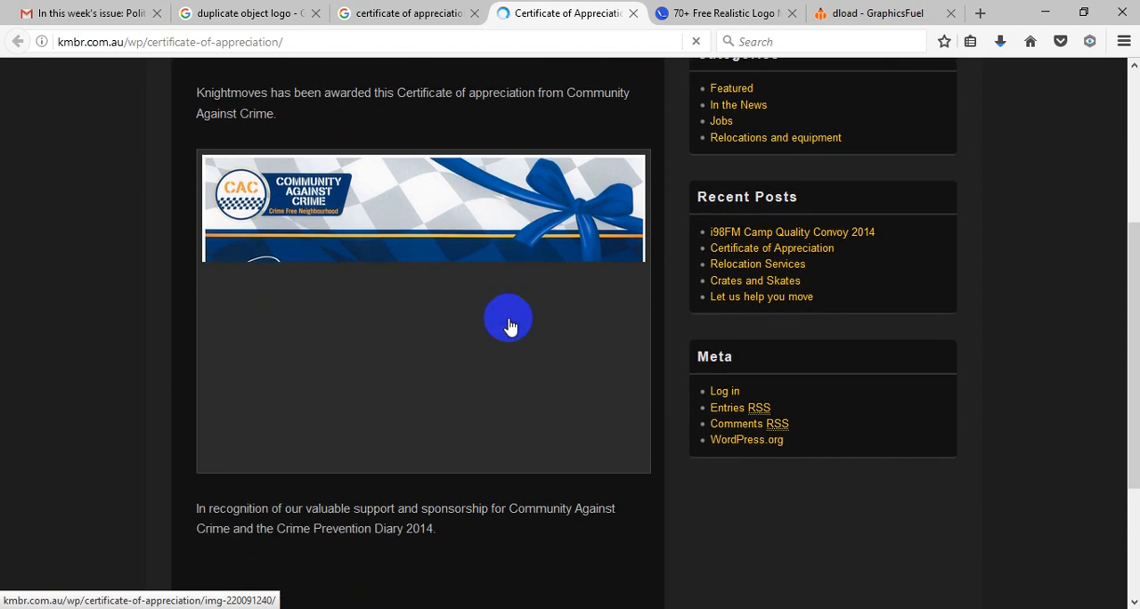
pyautogui.rightClick(470, 257)
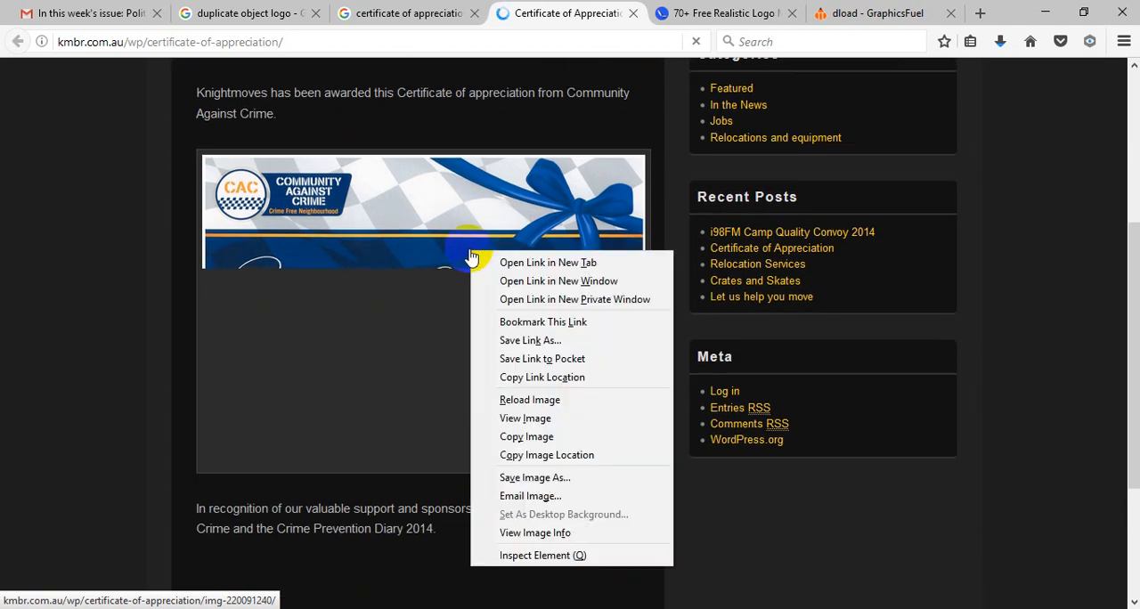
pyautogui.click(502, 556)
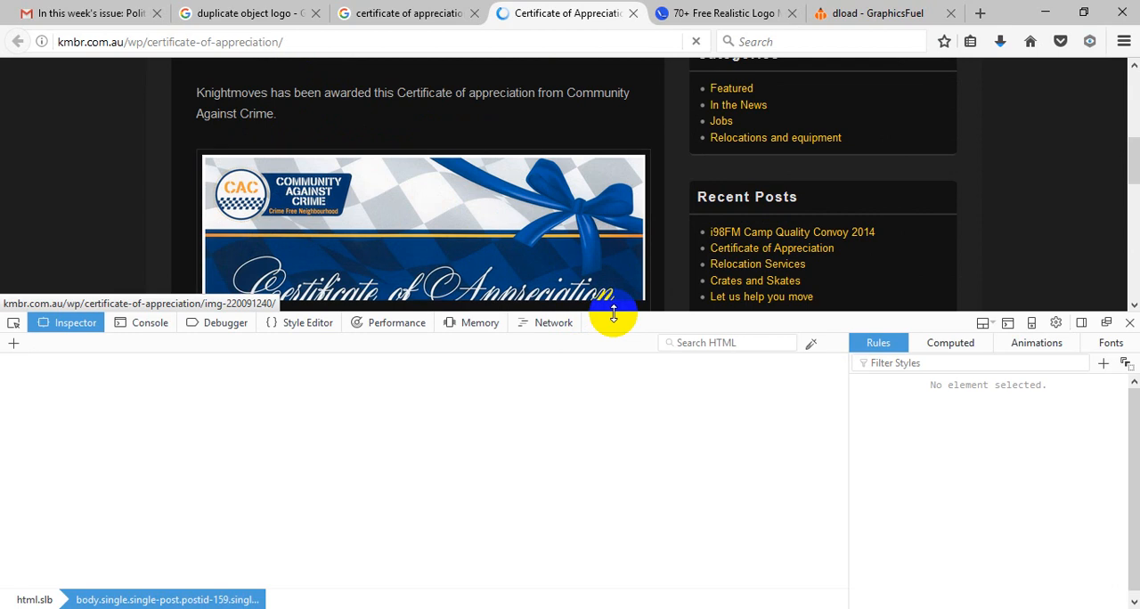
pyautogui.moveTo(609, 317); pyautogui.dragTo(618, 204)
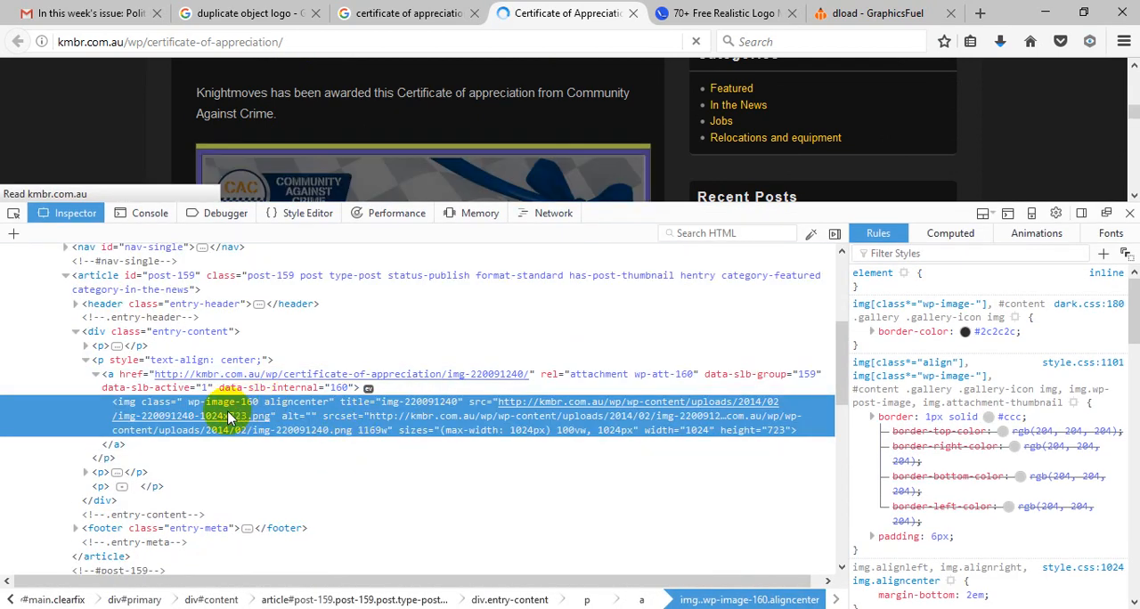
pyautogui.scroll(-1, 495, 425)
pyautogui.scroll(-2, 495, 426)
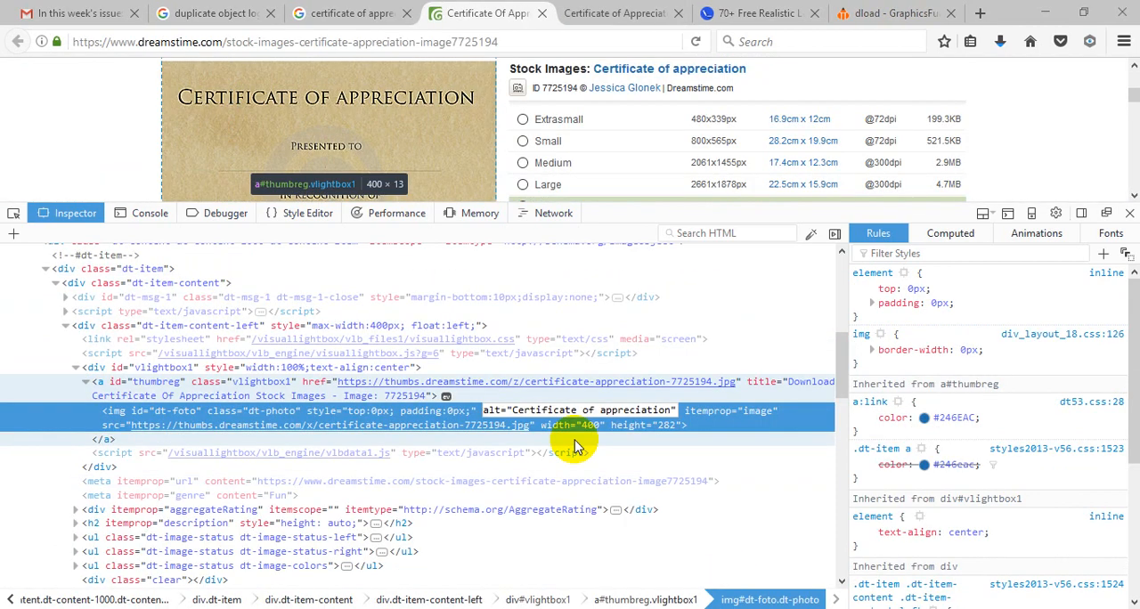
# Step: Highlight the alt text "Certificate of appreciation" in the Dreamstime image's HTML code, and close the inspector
pyautogui.doubleClick(552, 410)
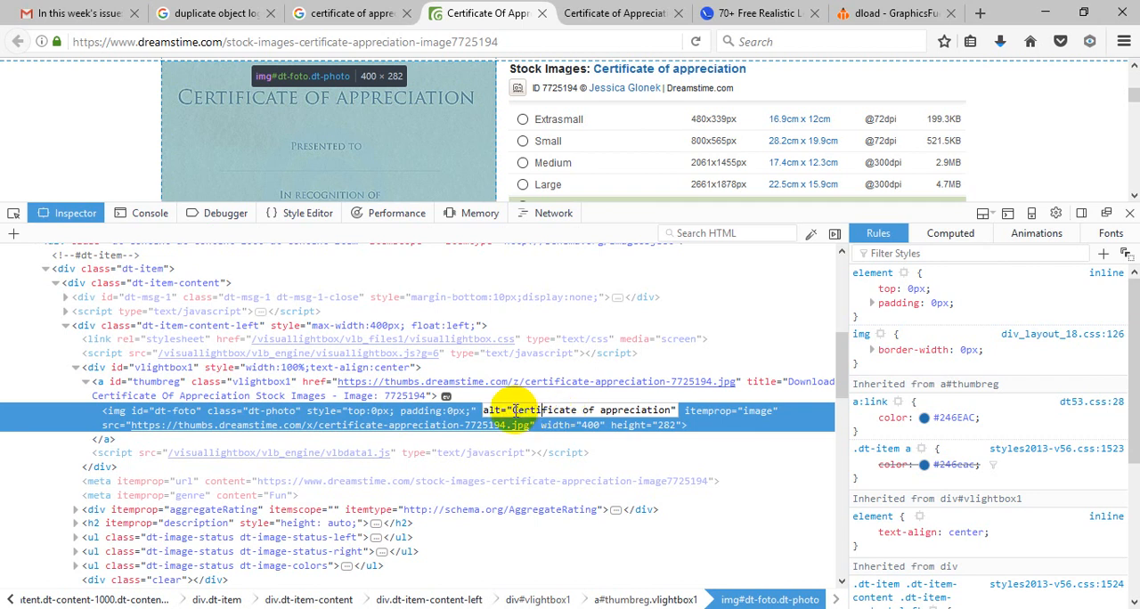
pyautogui.moveTo(526, 411); pyautogui.dragTo(670, 411)
pyautogui.click(632, 410)
pyautogui.moveTo(513, 410); pyautogui.dragTo(669, 411)
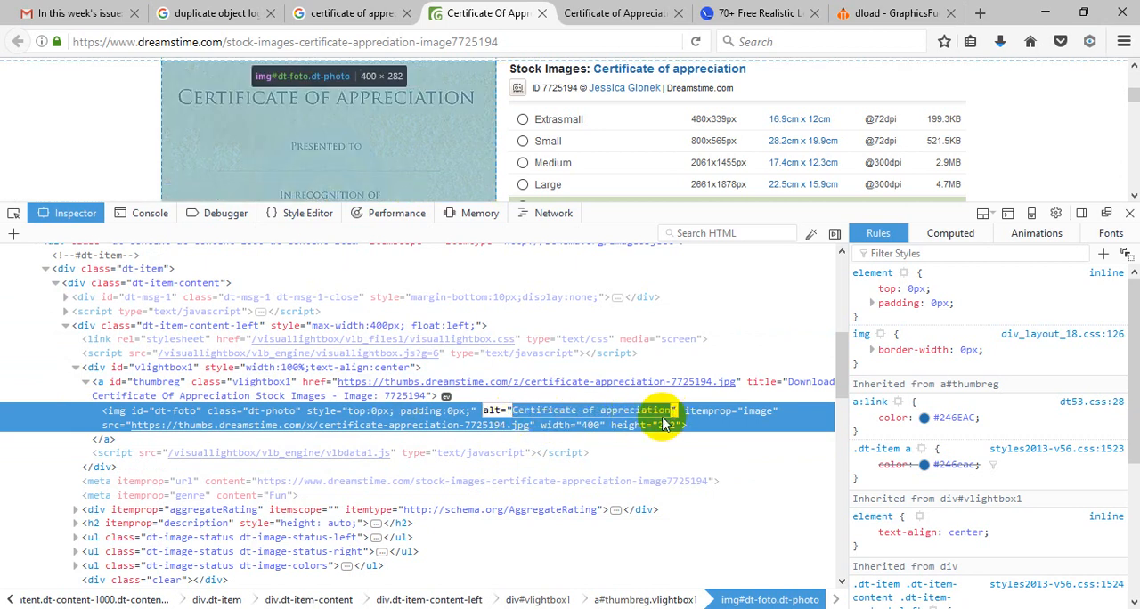
pyautogui.click(661, 411)
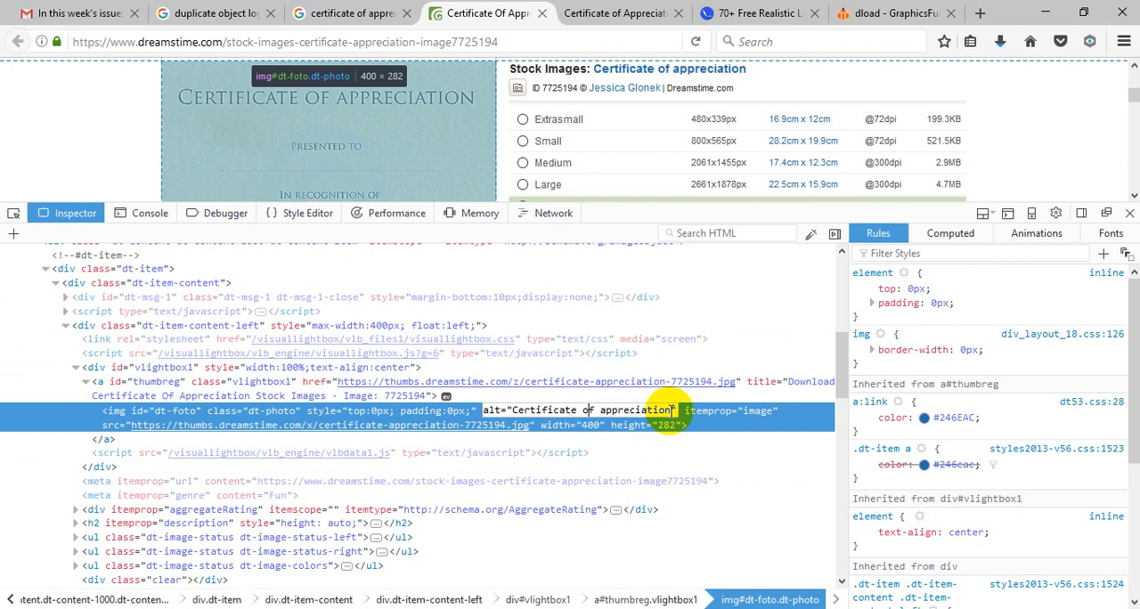
pyautogui.moveTo(673, 410); pyautogui.dragTo(494, 411)
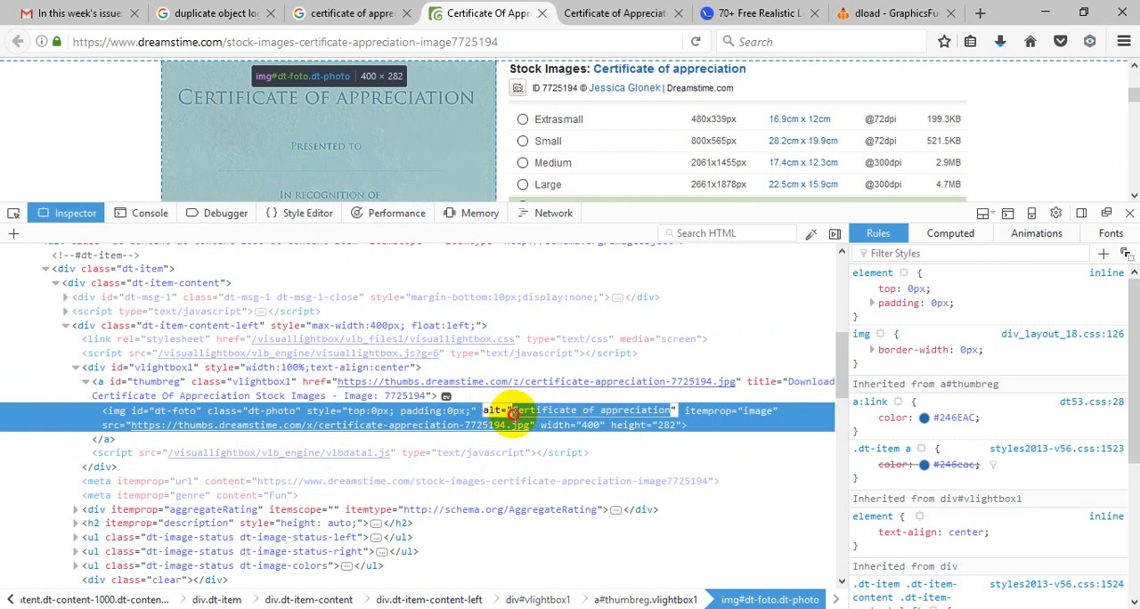
pyautogui.click(527, 411)
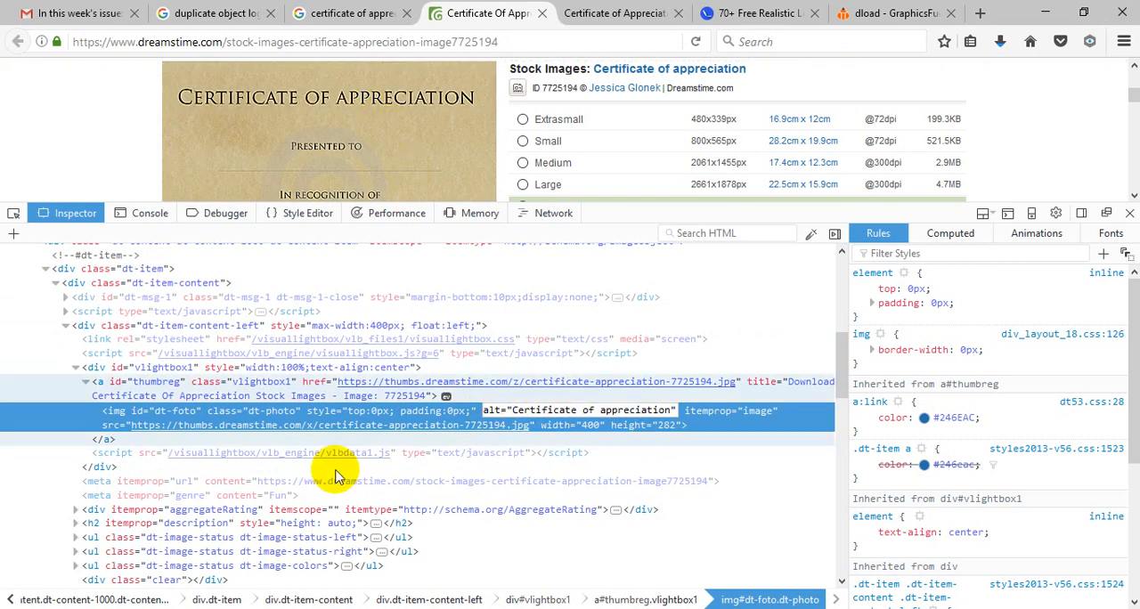
pyautogui.moveTo(514, 410); pyautogui.dragTo(674, 412)
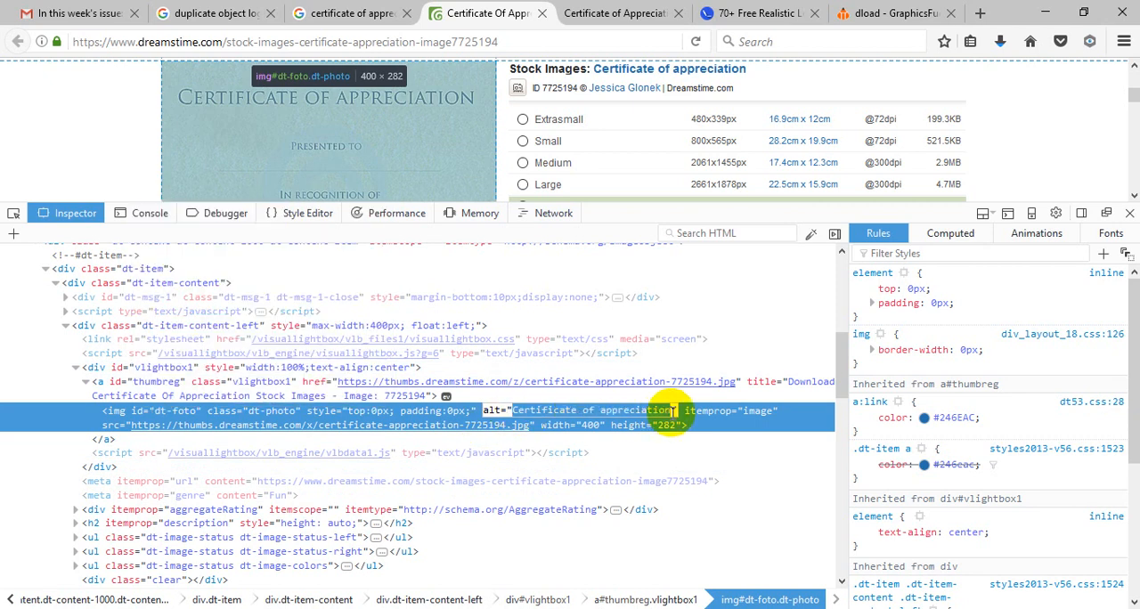
pyautogui.click(1129, 213)
# Step: Return to the certificate of appreciation image results and close the preview of the black-and-orange Dreamstime certificate
pyautogui.click(214, 13)
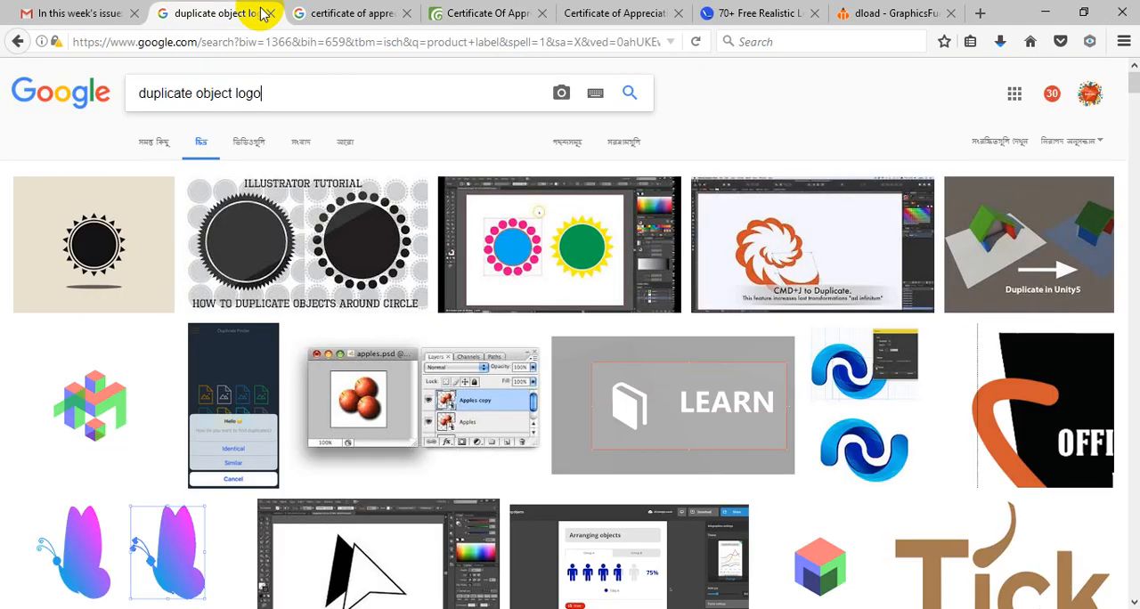
pyautogui.click(334, 13)
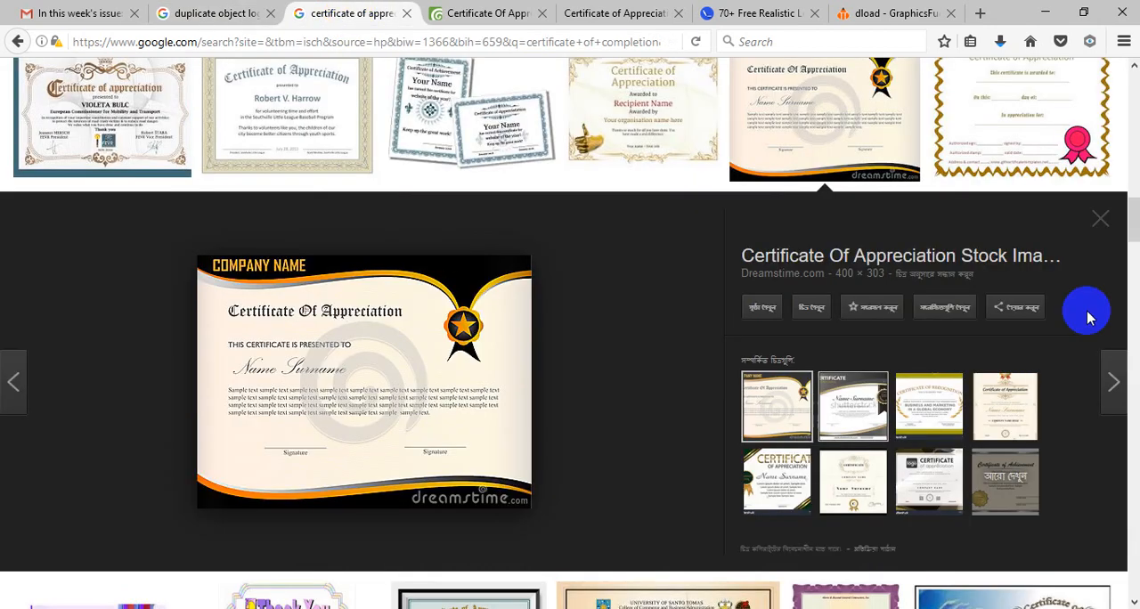
pyautogui.click(1099, 220)
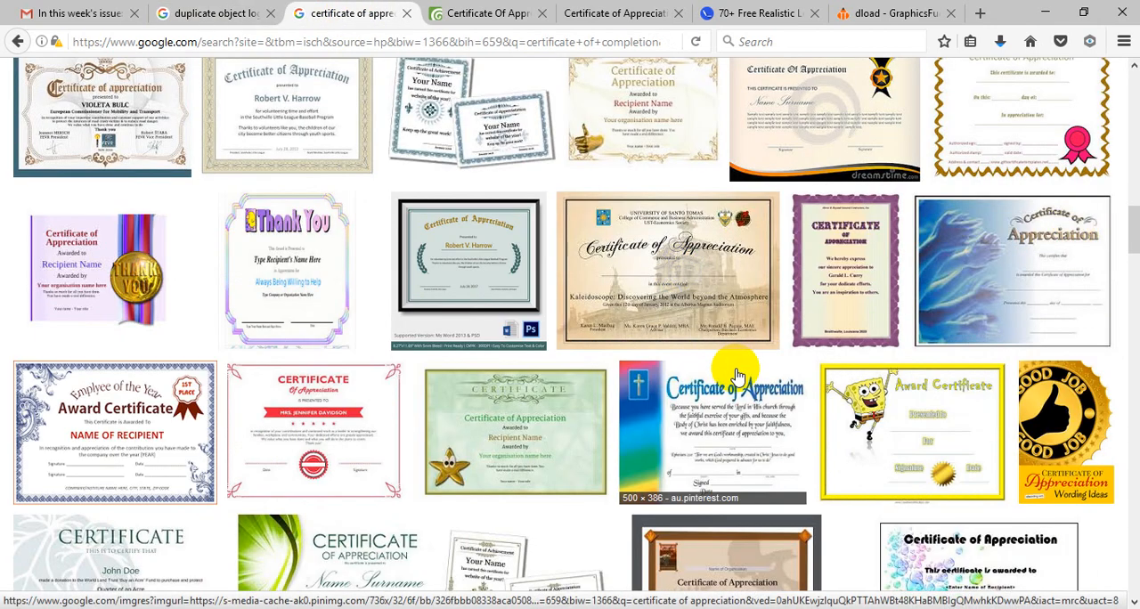
# Step: Look through more certificate of appreciation images, comparing their layouts, borders and ribbons, and return to the first results
pyautogui.scroll(-5, 748, 381)
pyautogui.scroll(-3, 758, 383)
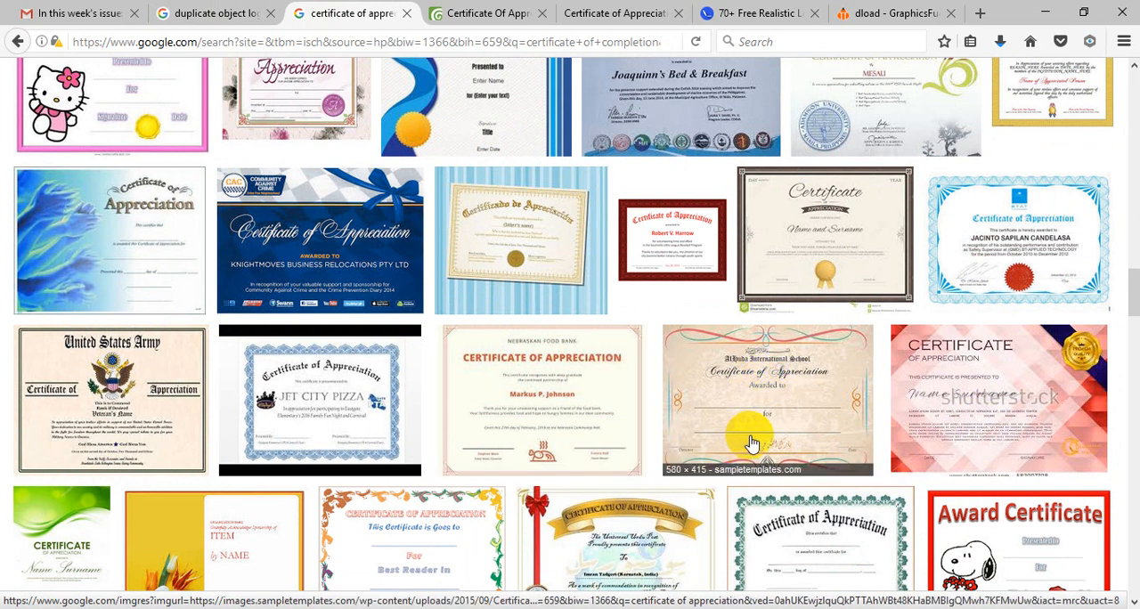
pyautogui.scroll(-5, 751, 437)
pyautogui.scroll(-2, 755, 467)
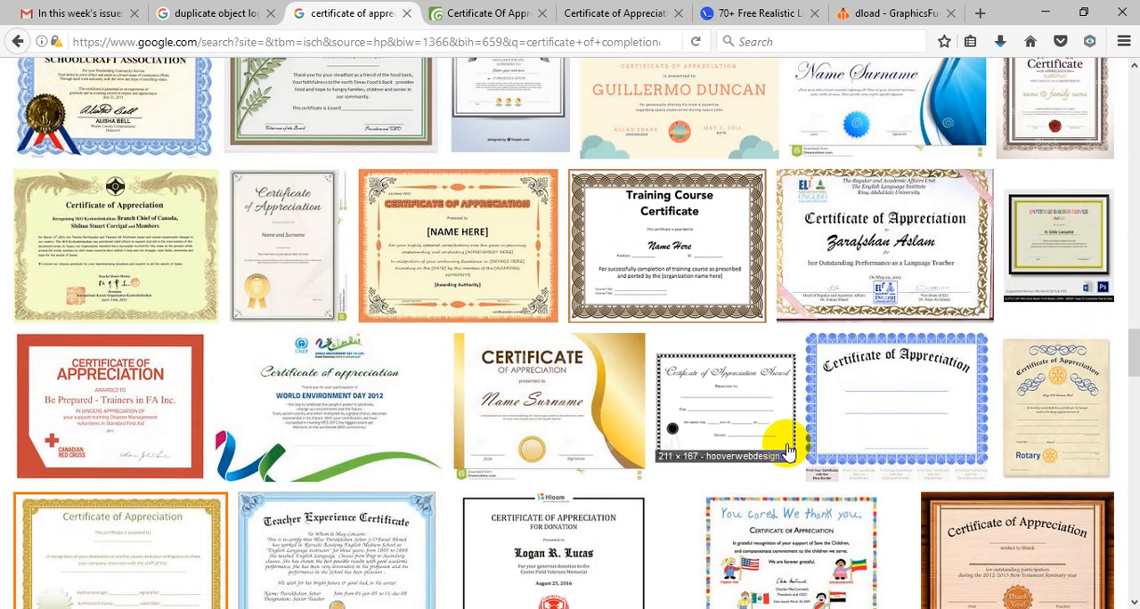
pyautogui.scroll(2, 776, 437)
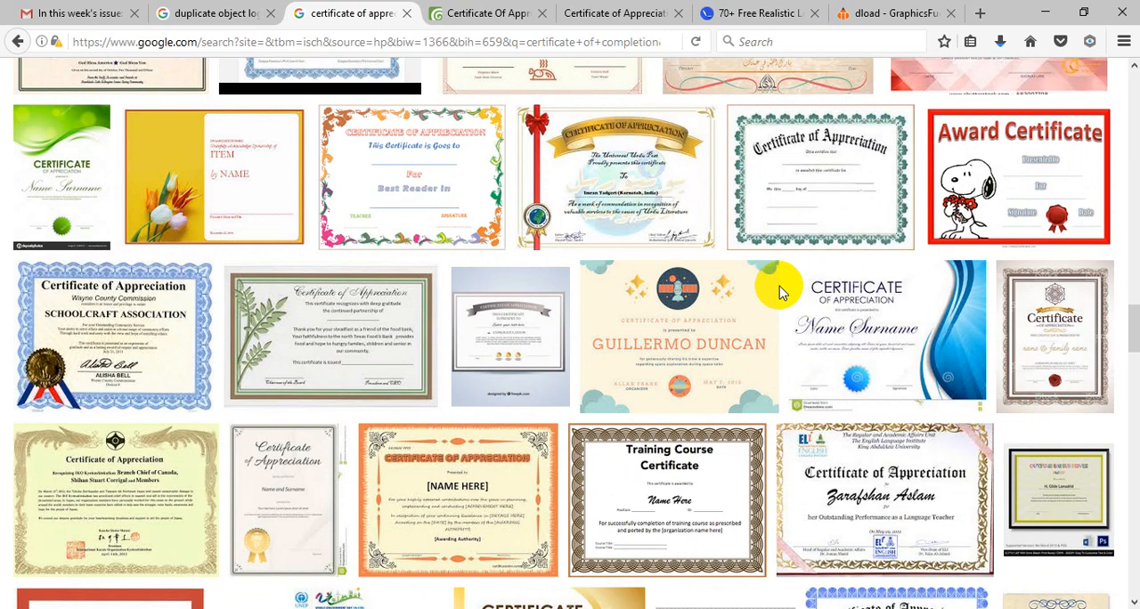
pyautogui.scroll(-10, 575, 369)
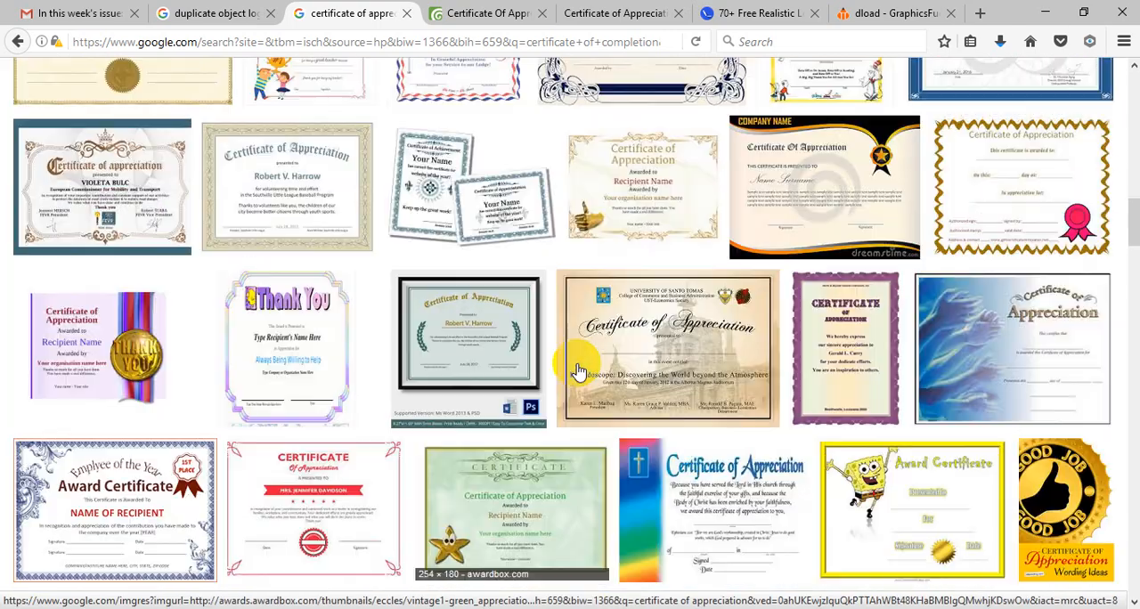
pyautogui.scroll(15, 577, 370)
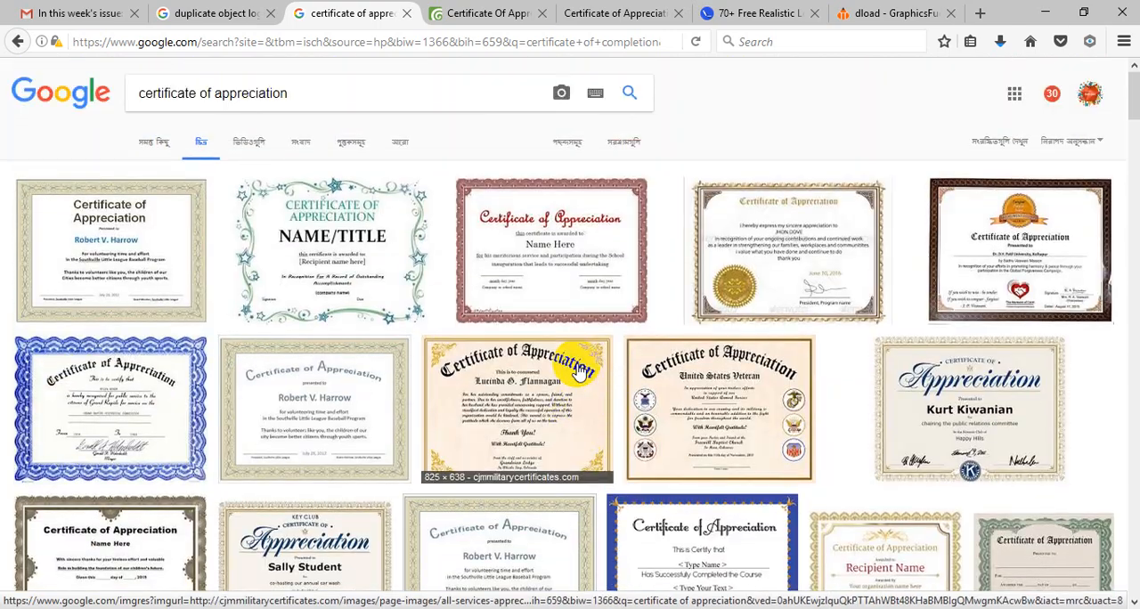
# Step: Browse more certificate of appreciation image results, comparing their borders, seals and text layouts, and return to the first results
pyautogui.click(348, 92)
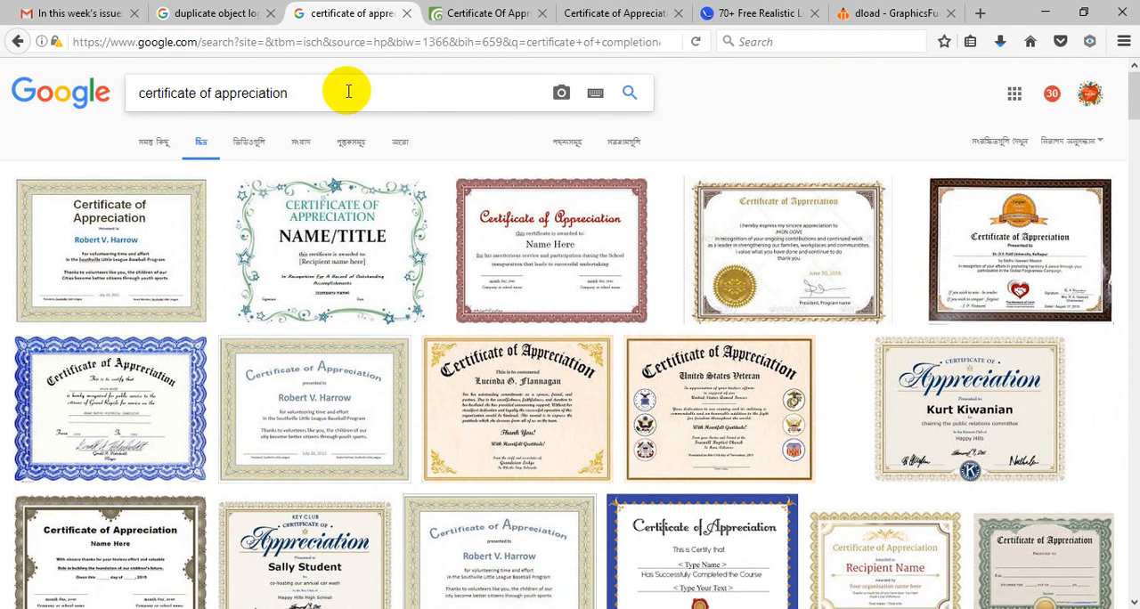
pyautogui.moveTo(351, 92); pyautogui.dragTo(150, 91)
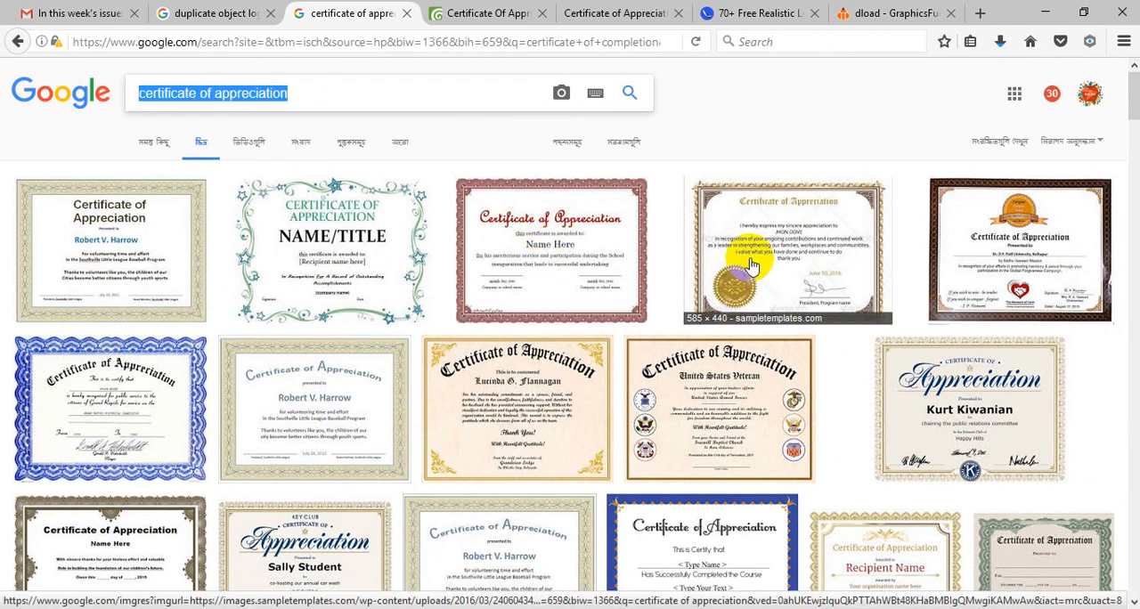
pyautogui.scroll(-1, 757, 281)
pyautogui.scroll(-3, 756, 281)
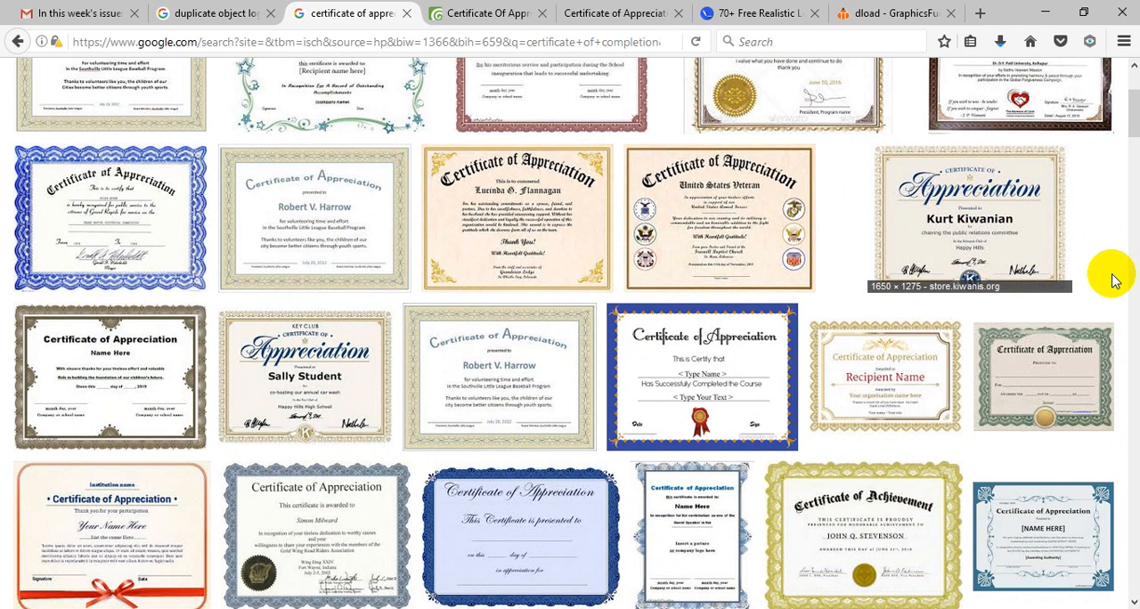
pyautogui.scroll(-5, 662, 356)
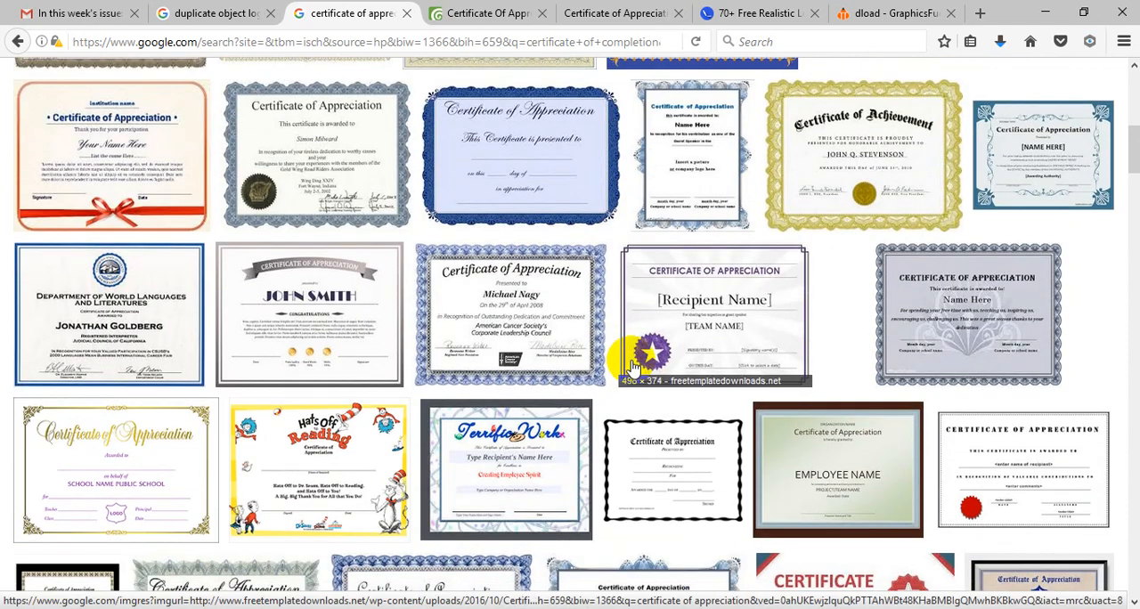
pyautogui.scroll(-12, 632, 367)
pyautogui.scroll(8, 634, 368)
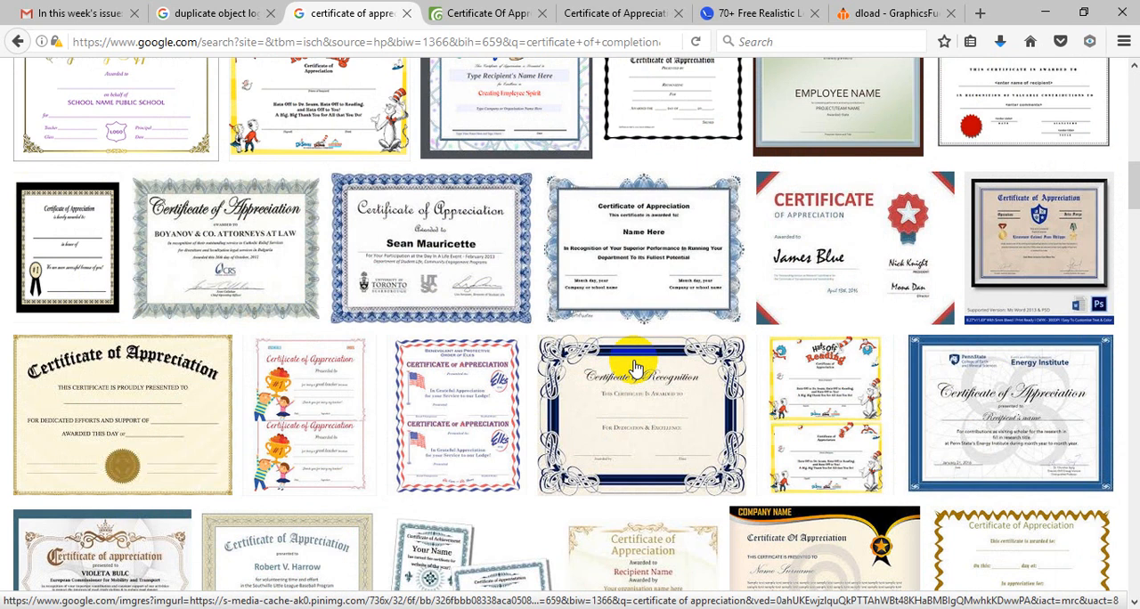
pyautogui.scroll(10, 634, 367)
# Step: Search Google Images for "business card" in place of the certificate query, and check the browser's download list while the results load
pyautogui.click(317, 94)
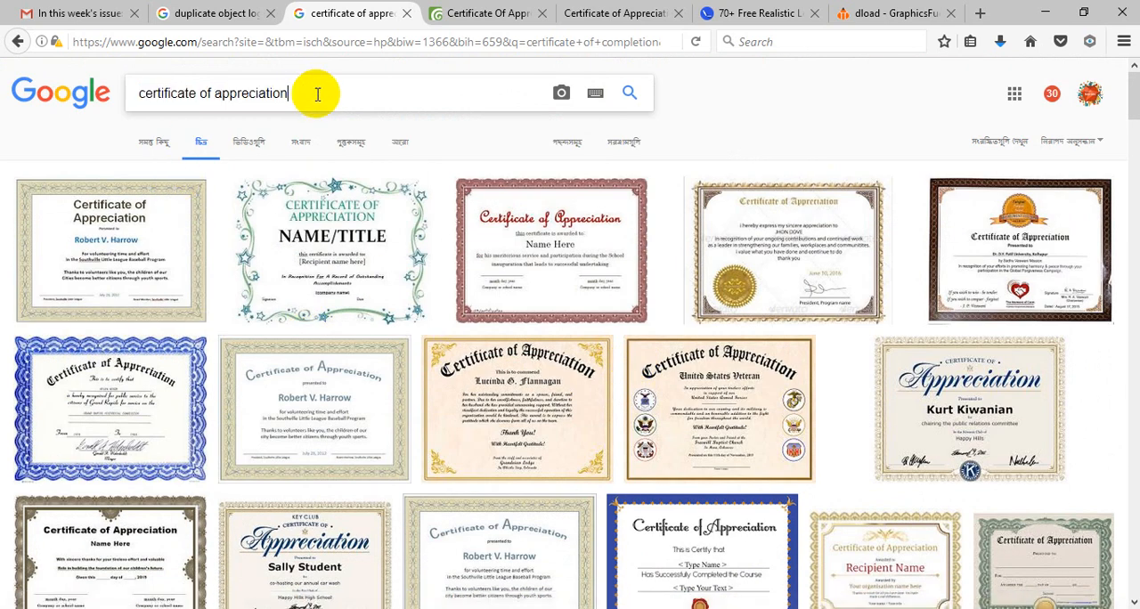
pyautogui.moveTo(317, 93); pyautogui.dragTo(63, 89)
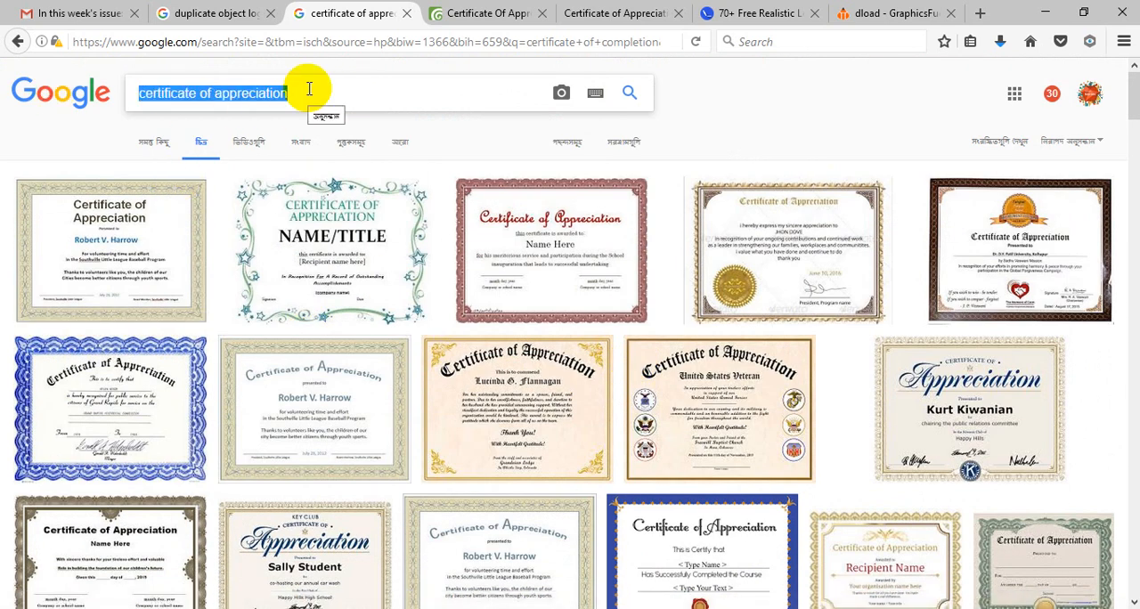
pyautogui.write('bud')
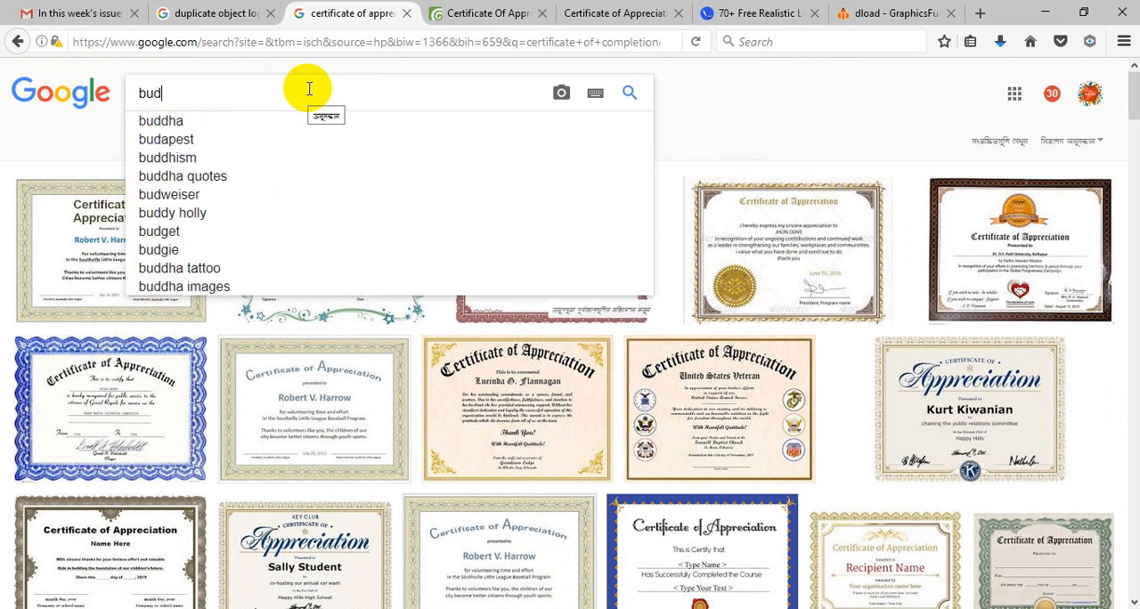
pyautogui.press('BackSpace')
pyautogui.write('si')
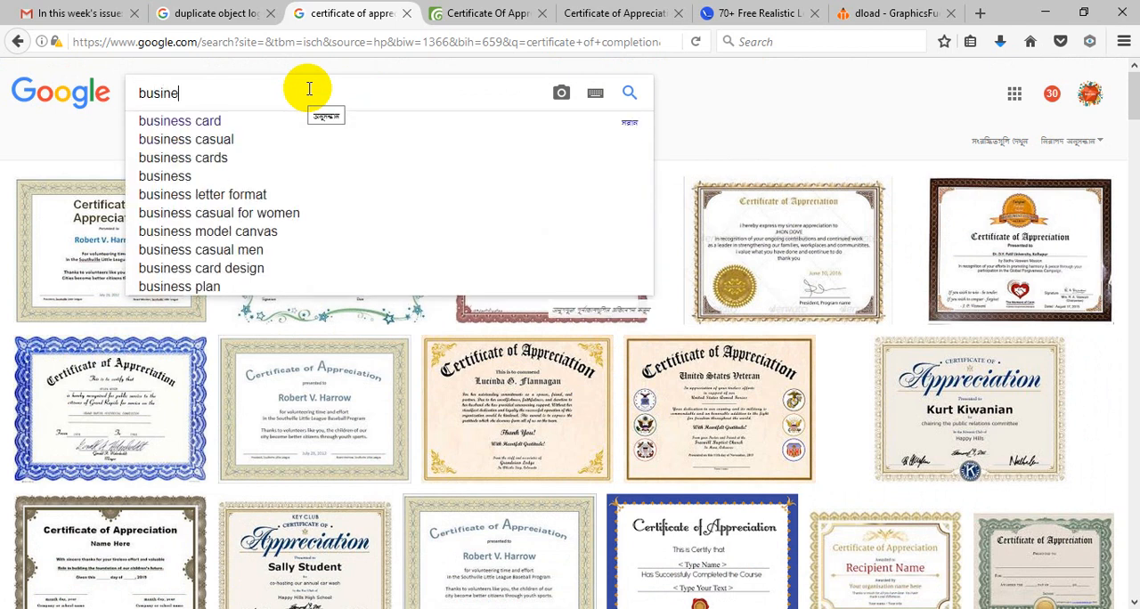
pyautogui.write('card')
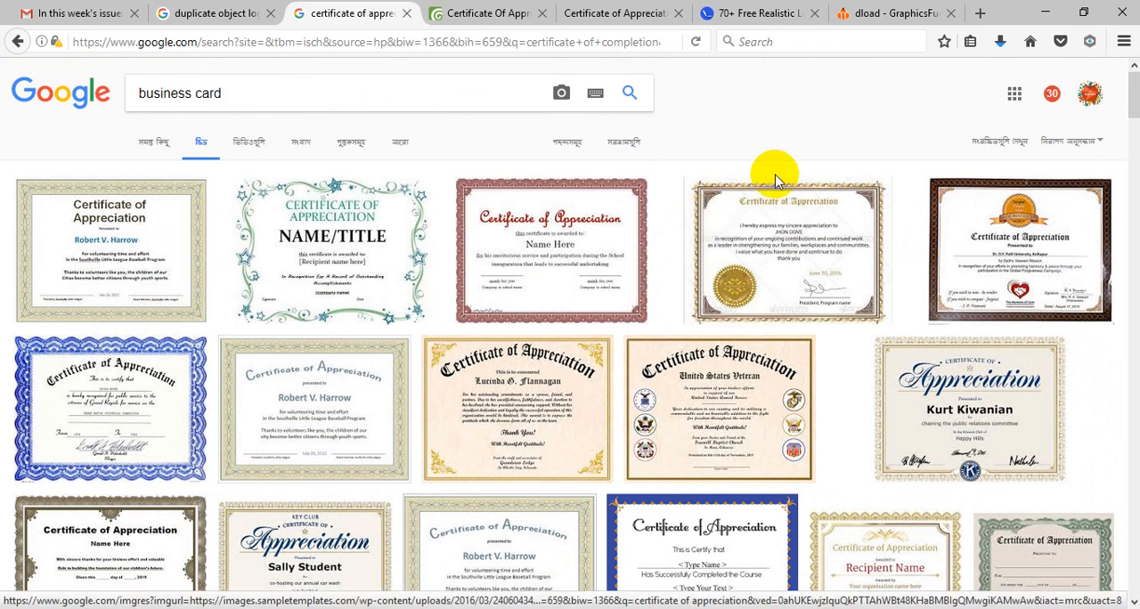
pyautogui.press('Return')
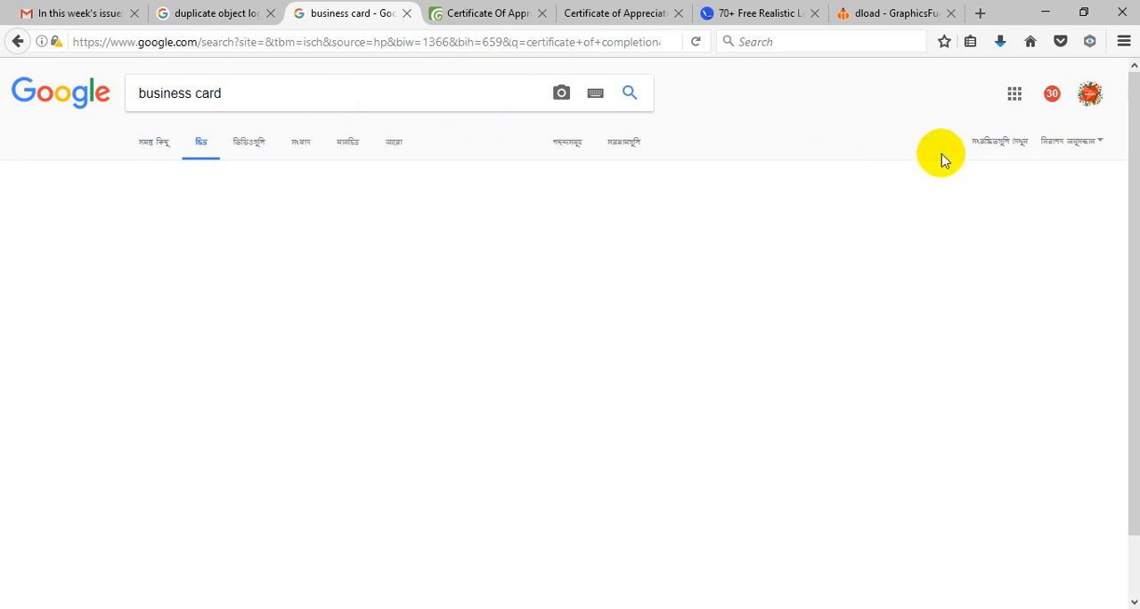
pyautogui.click(999, 41)
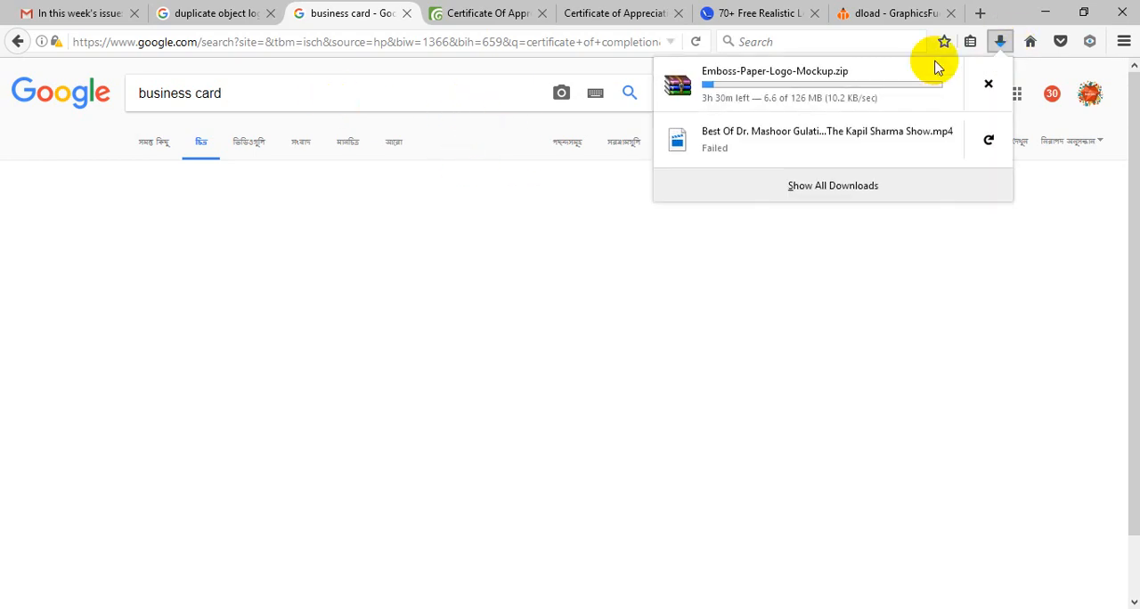
pyautogui.click(1000, 41)
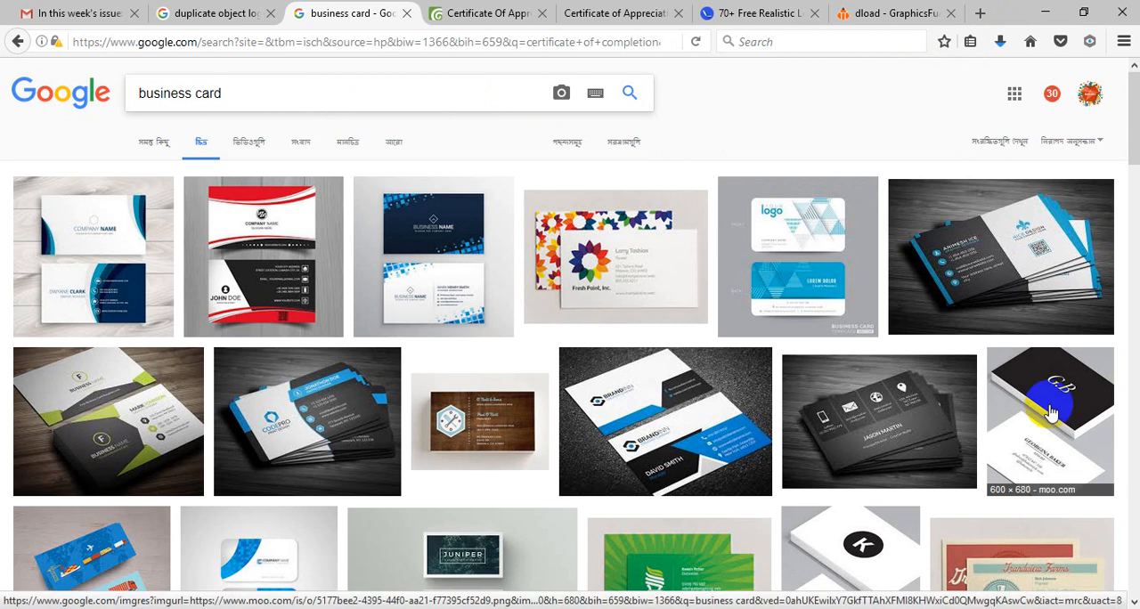
# Step: Look through the business card images, view the red-and-white Freepik card template in a larger preview, and close it
pyautogui.scroll(-2, 1059, 407)
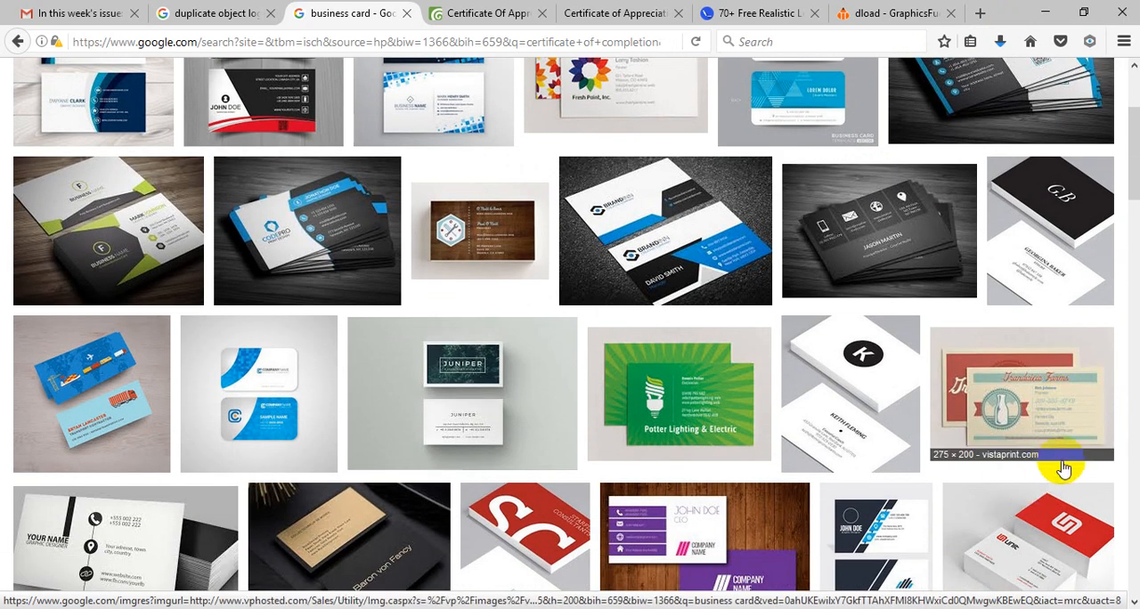
pyautogui.scroll(-2, 1068, 473)
pyautogui.scroll(-2, 969, 468)
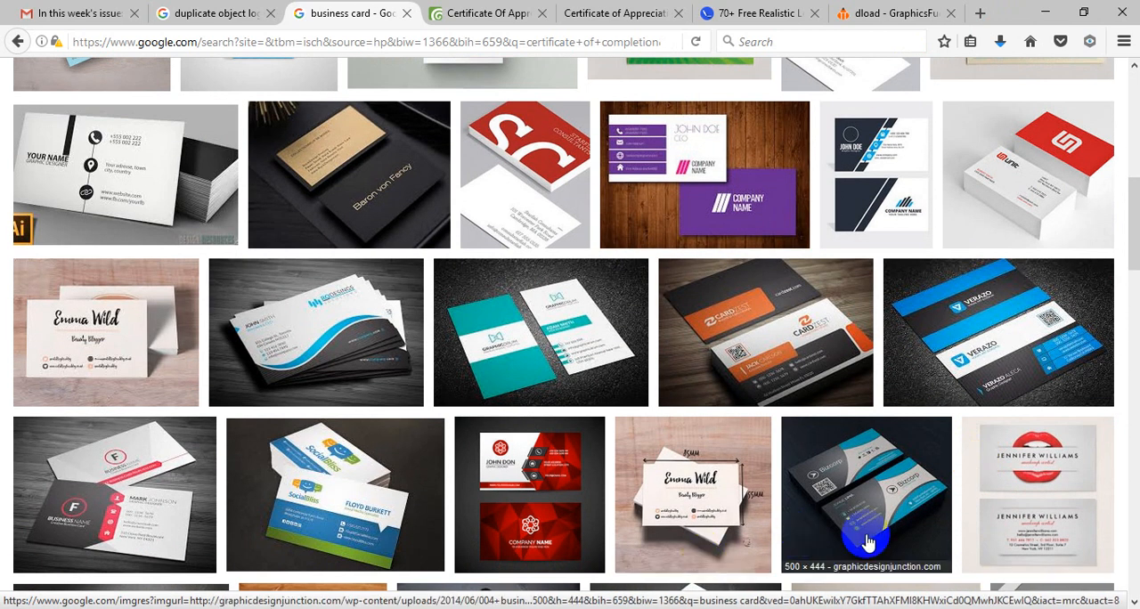
pyautogui.scroll(-2, 868, 544)
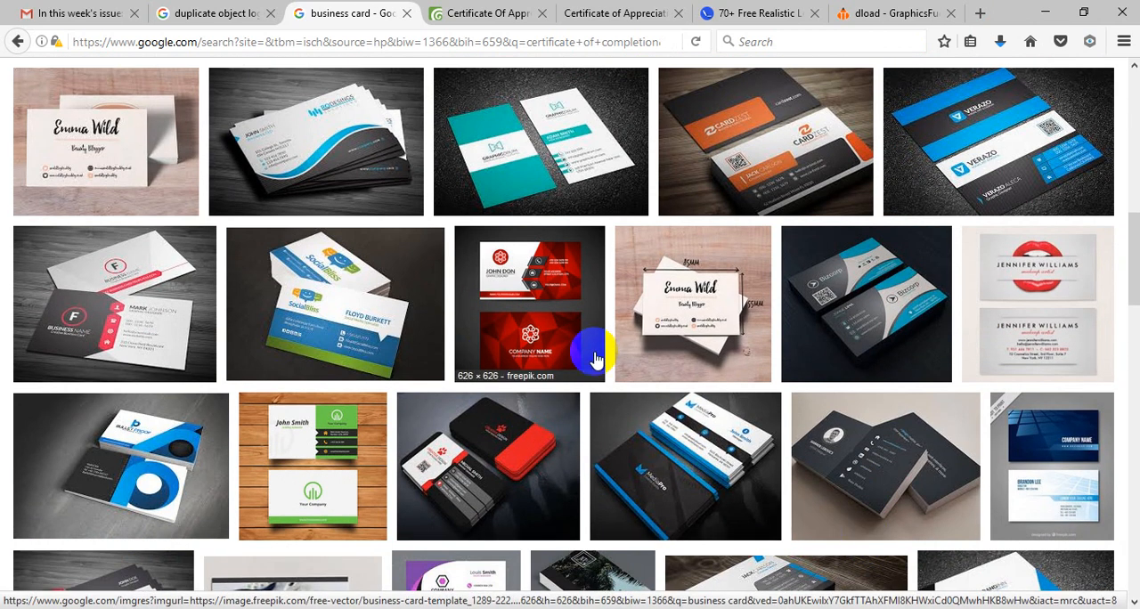
pyautogui.click(545, 279)
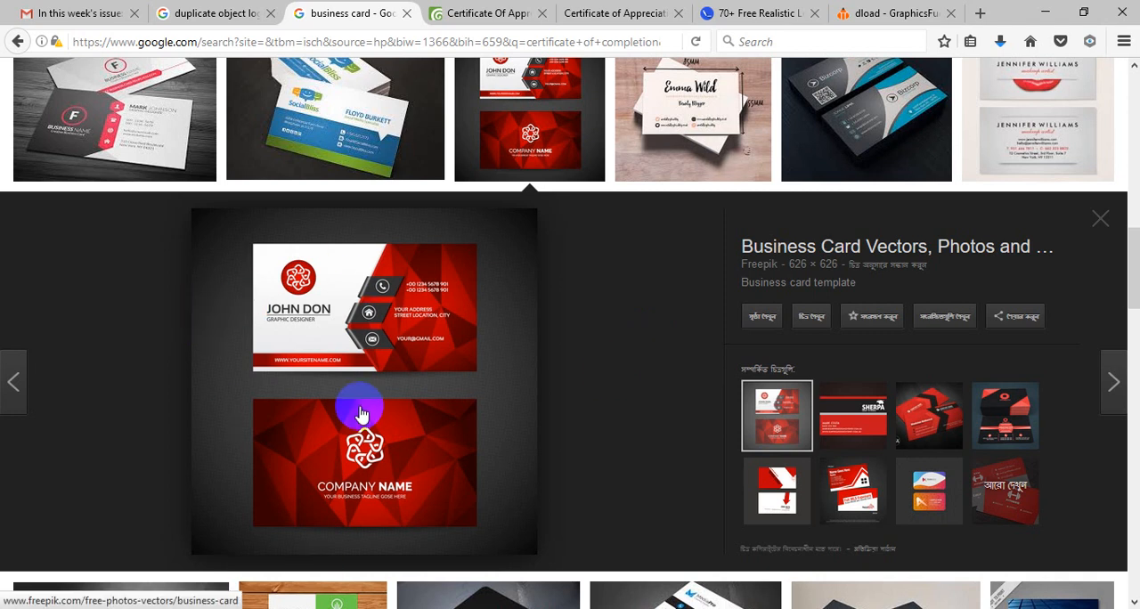
pyautogui.click(1100, 220)
# Step: Preview the black-and-red Behance business card and compare its layout with the red-and-white Freepik template, closing each preview
pyautogui.click(504, 250)
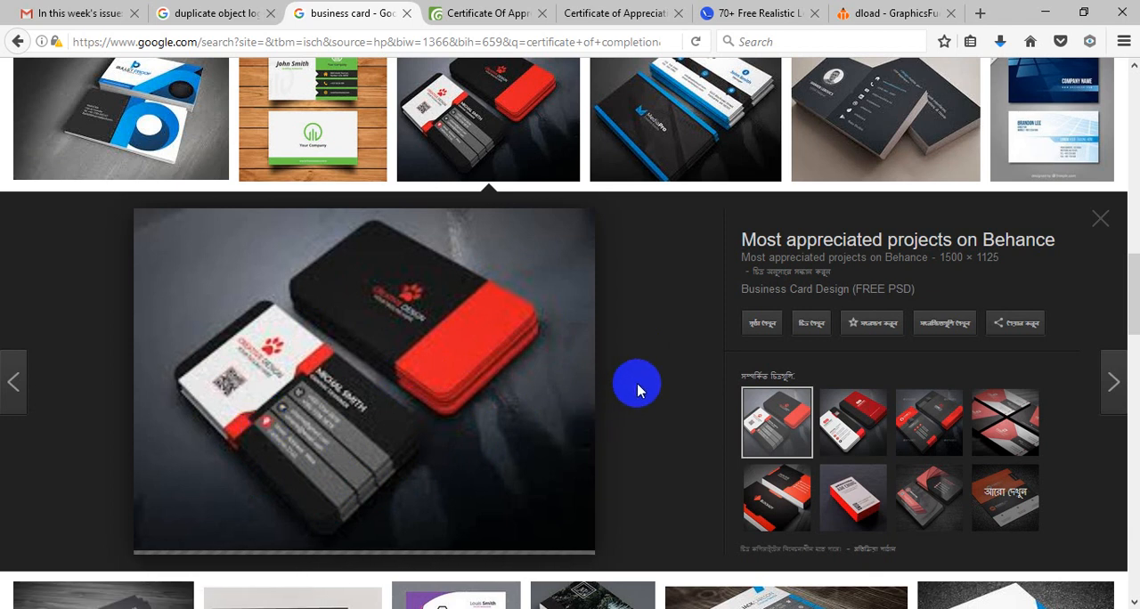
pyautogui.click(1102, 219)
pyautogui.scroll(3, 499, 267)
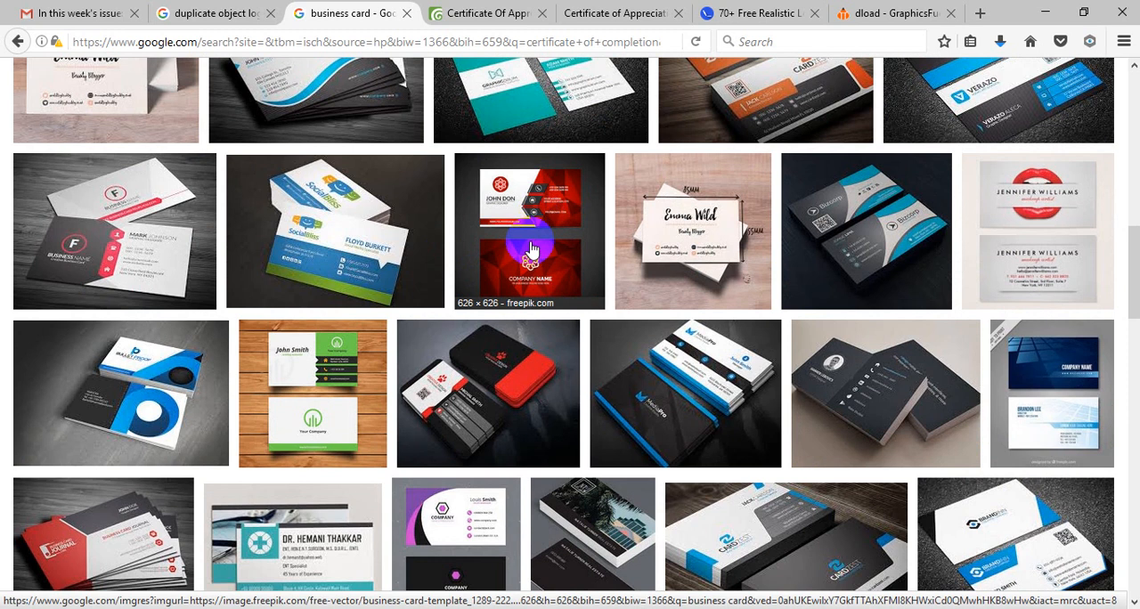
pyautogui.click(531, 251)
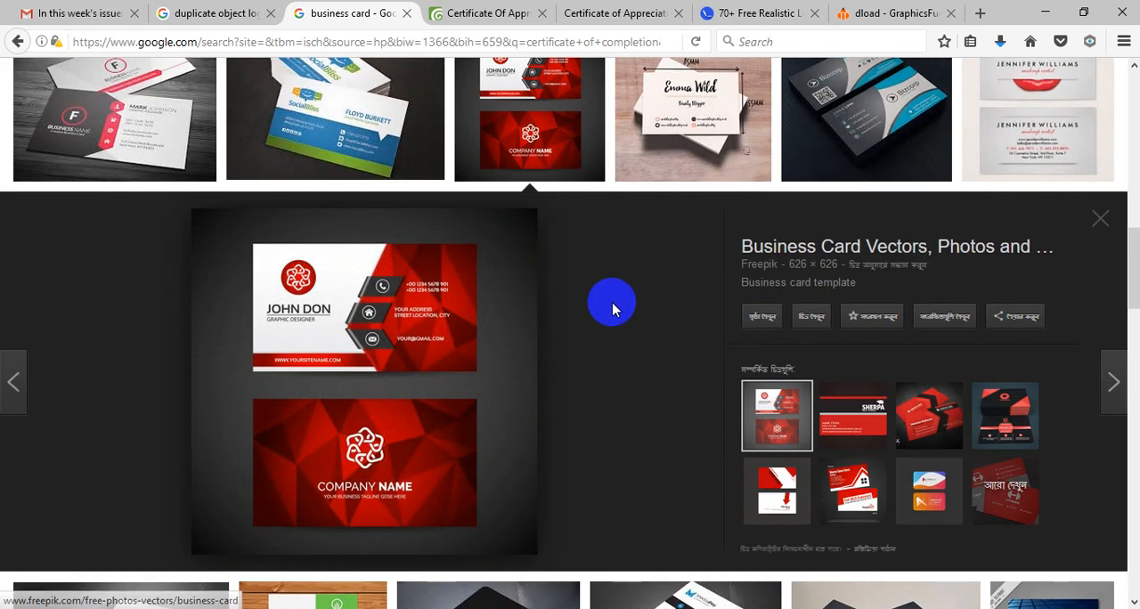
pyautogui.click(1100, 221)
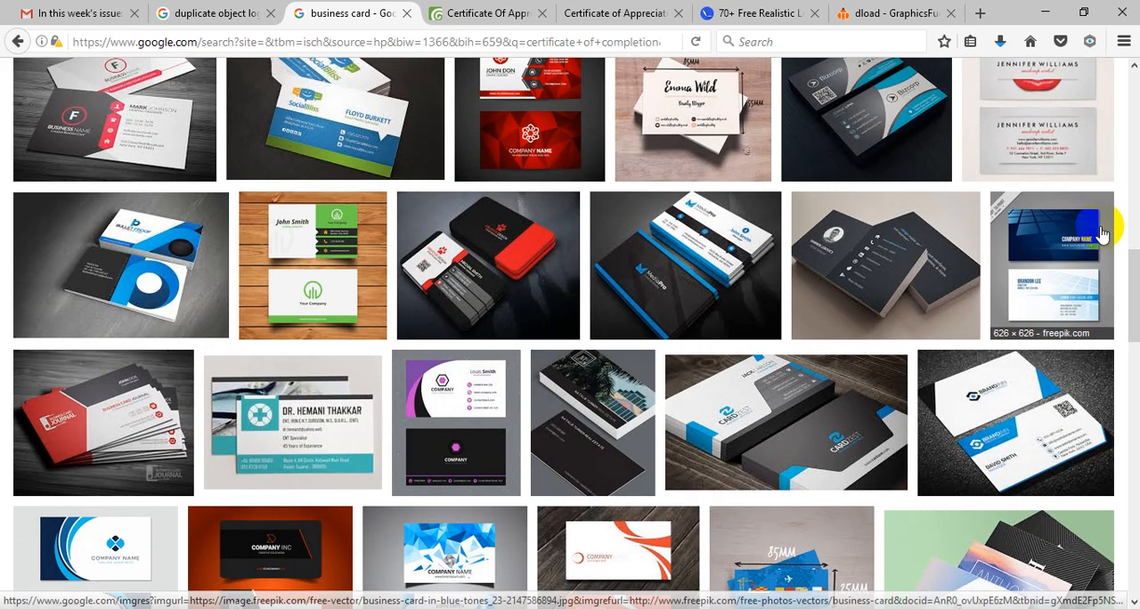
pyautogui.scroll(3, 860, 383)
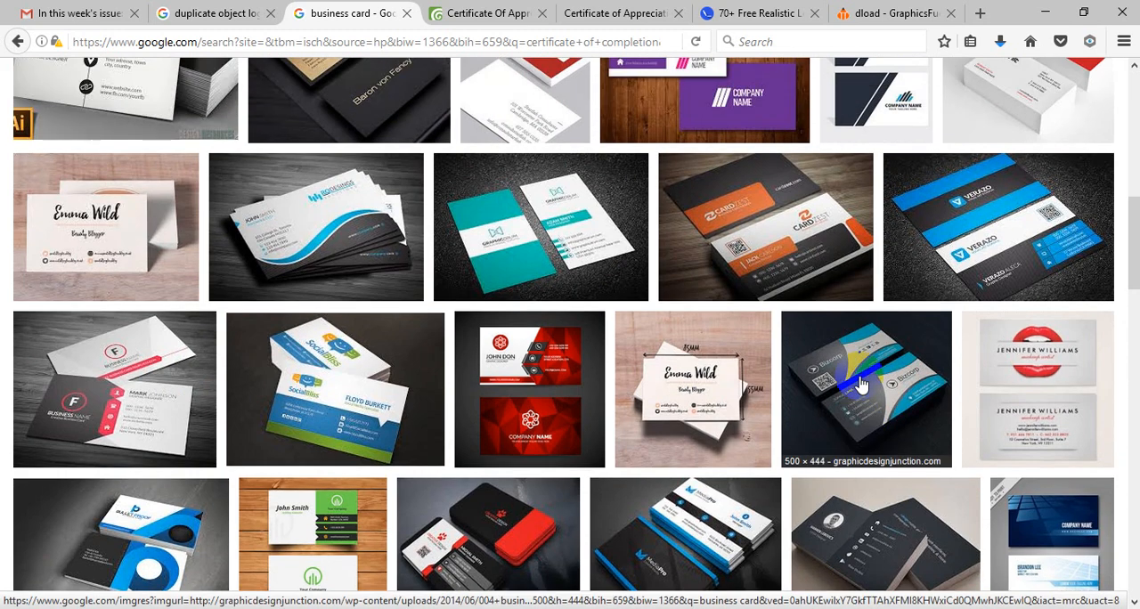
pyautogui.click(527, 376)
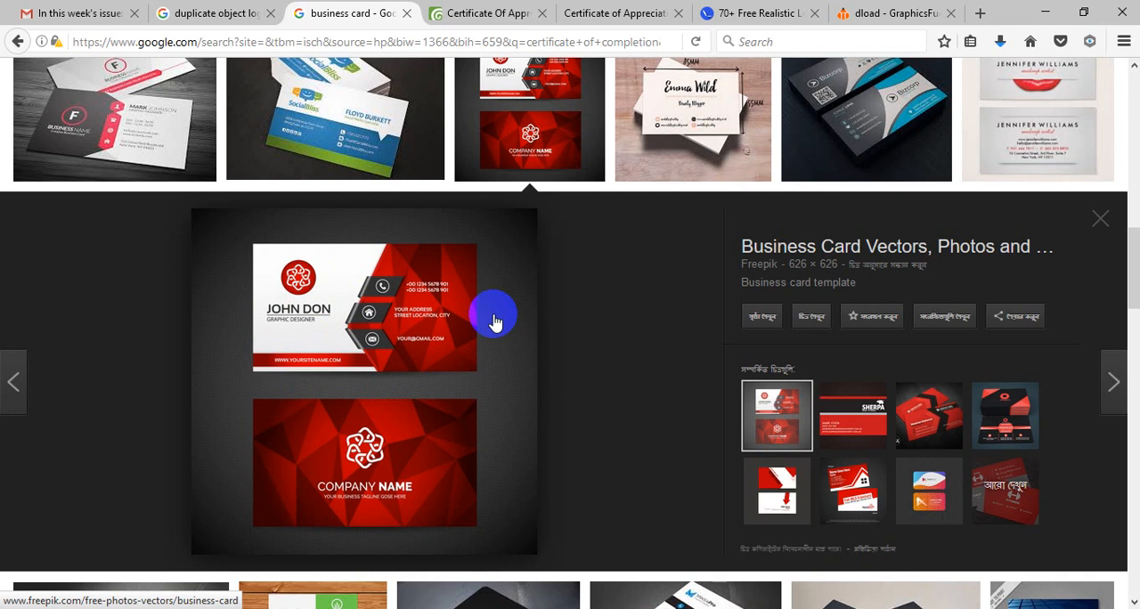
pyautogui.click(1100, 223)
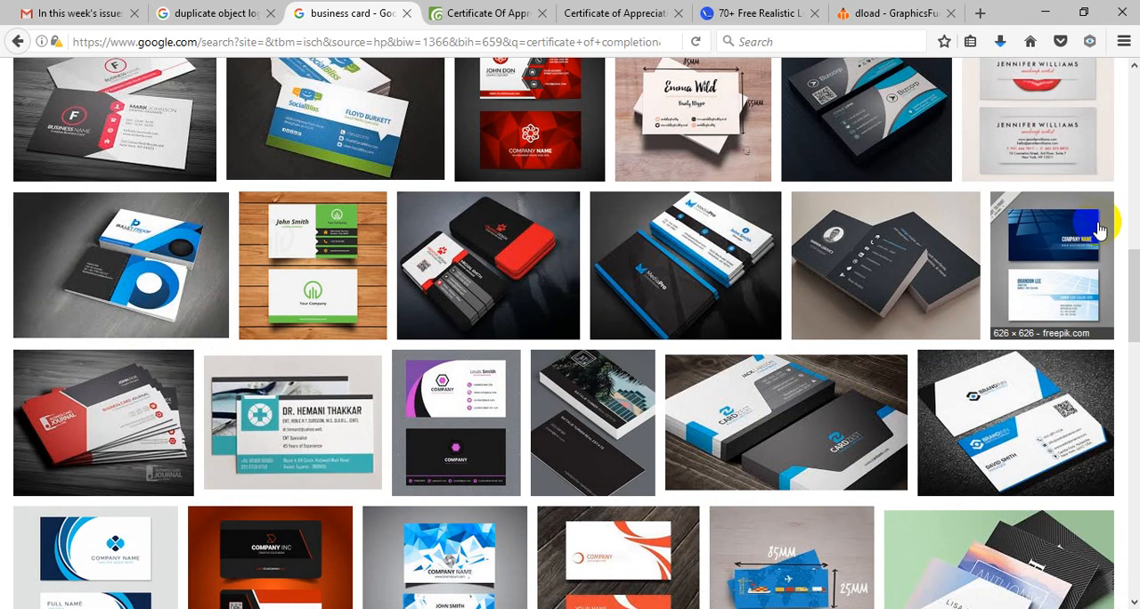
# Step: Examine further business card images for differences in colour, shape and layout, and return to the search query above the first results
pyautogui.scroll(-4, 853, 332)
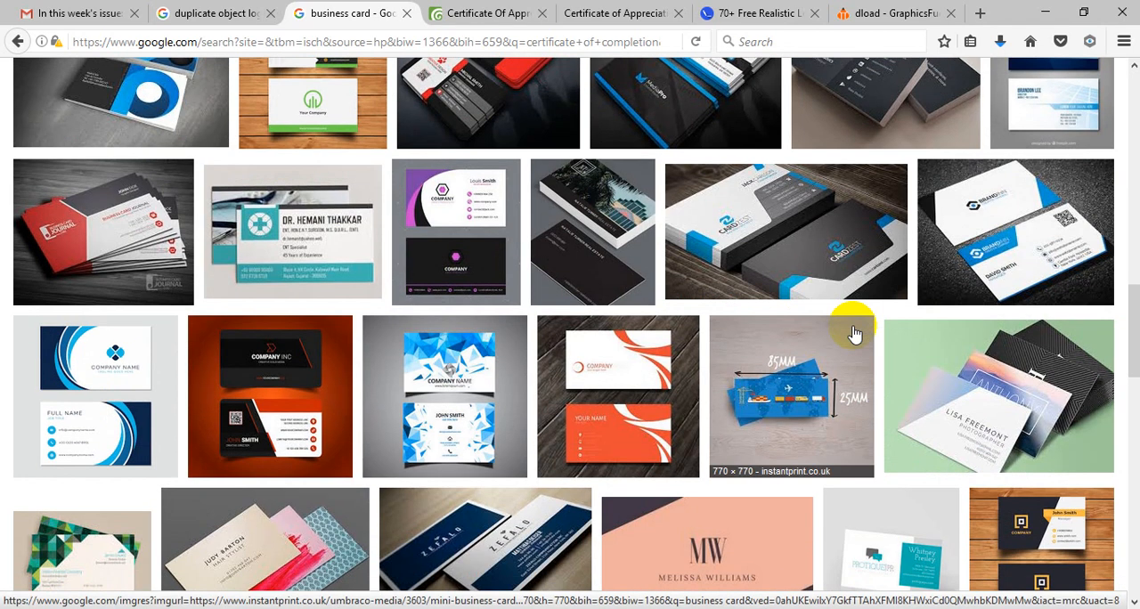
pyautogui.scroll(-4, 853, 332)
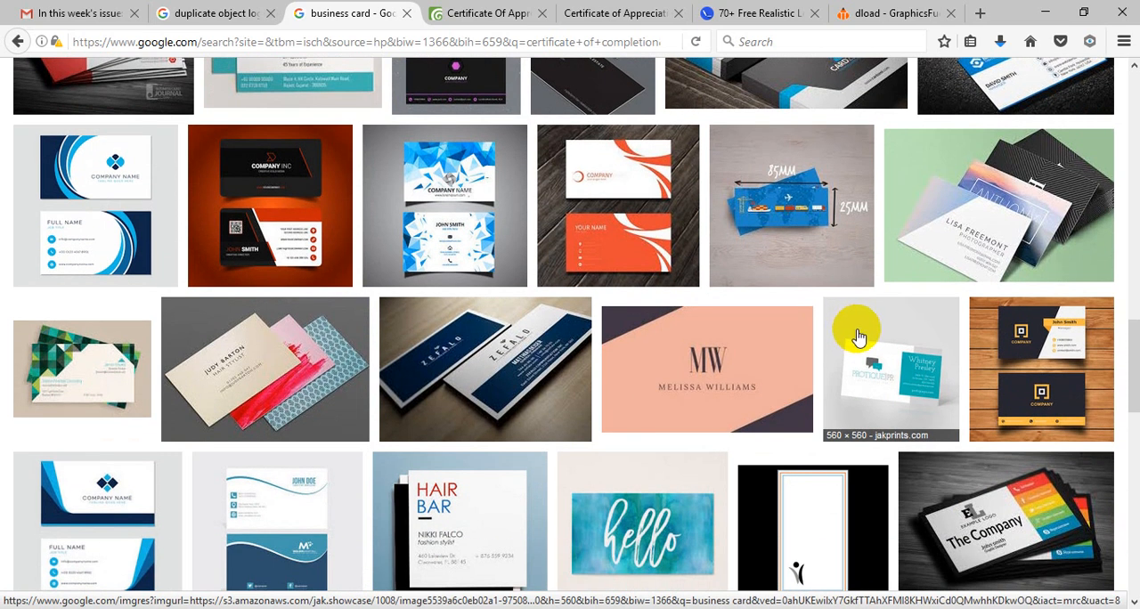
pyautogui.scroll(-3, 786, 361)
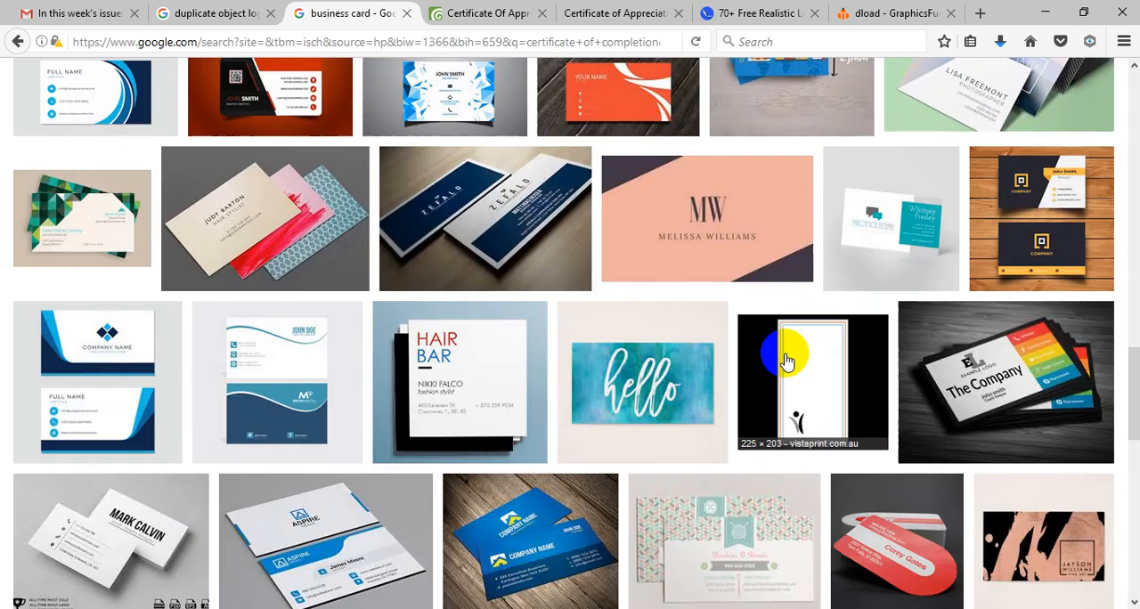
pyautogui.scroll(-5, 786, 361)
pyautogui.scroll(-2, 789, 364)
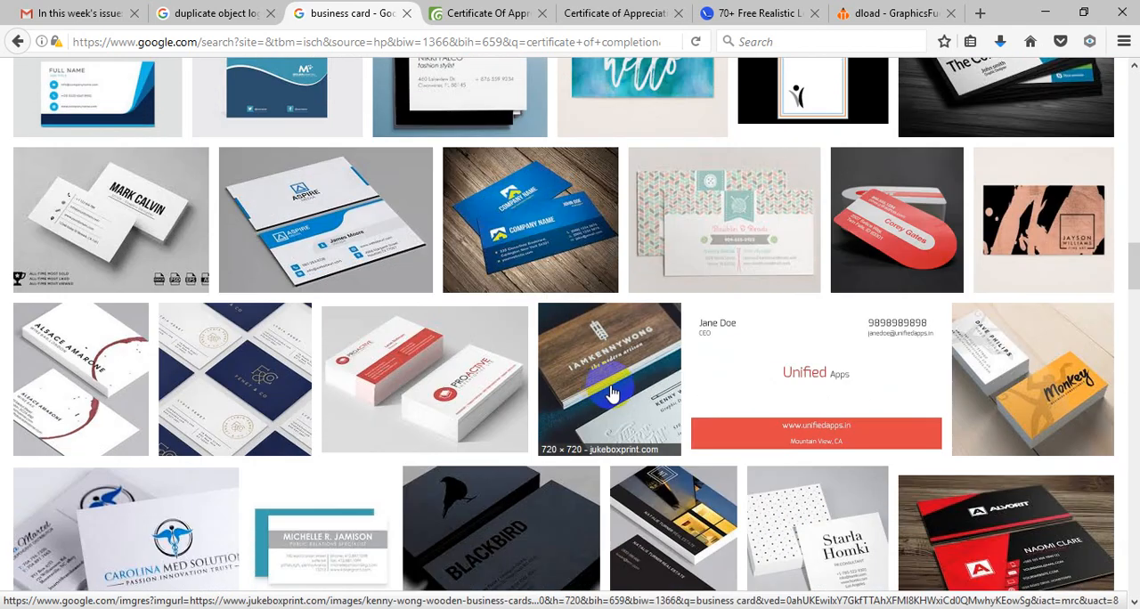
pyautogui.scroll(-8, 613, 391)
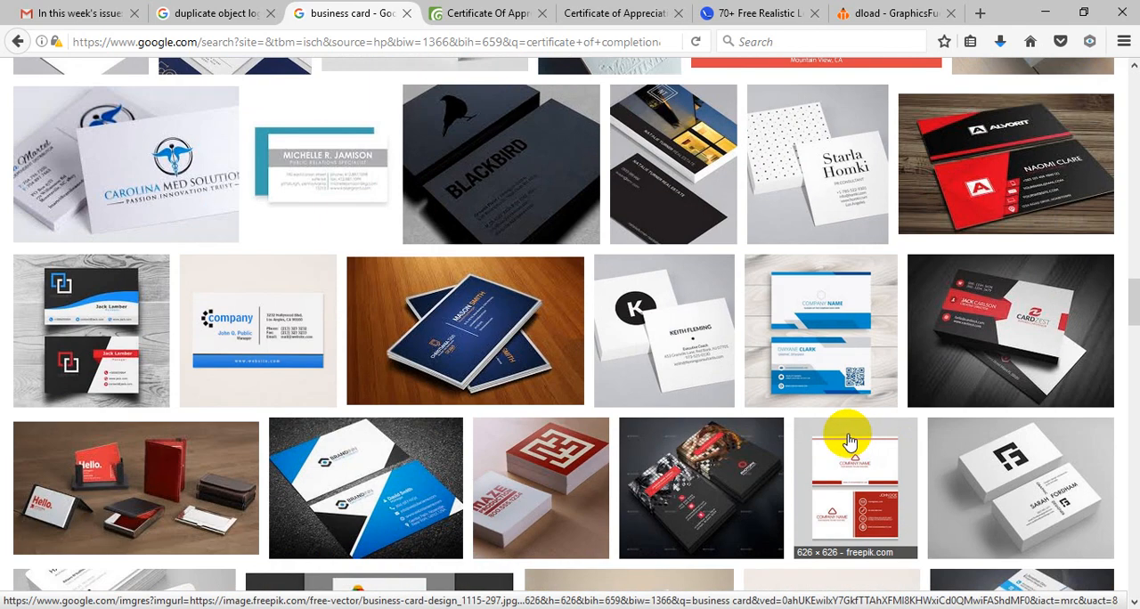
pyautogui.scroll(-5, 850, 439)
pyautogui.scroll(-5, 458, 389)
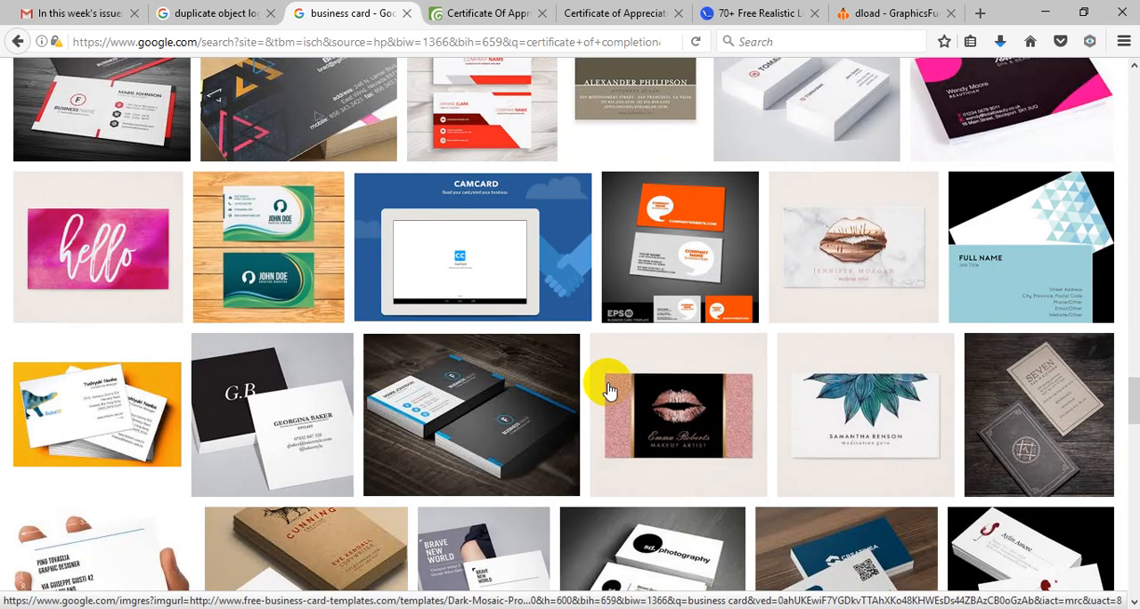
pyautogui.scroll(-5, 742, 388)
pyautogui.moveTo(1133, 440); pyautogui.dragTo(1123, 13)
pyautogui.click(301, 100)
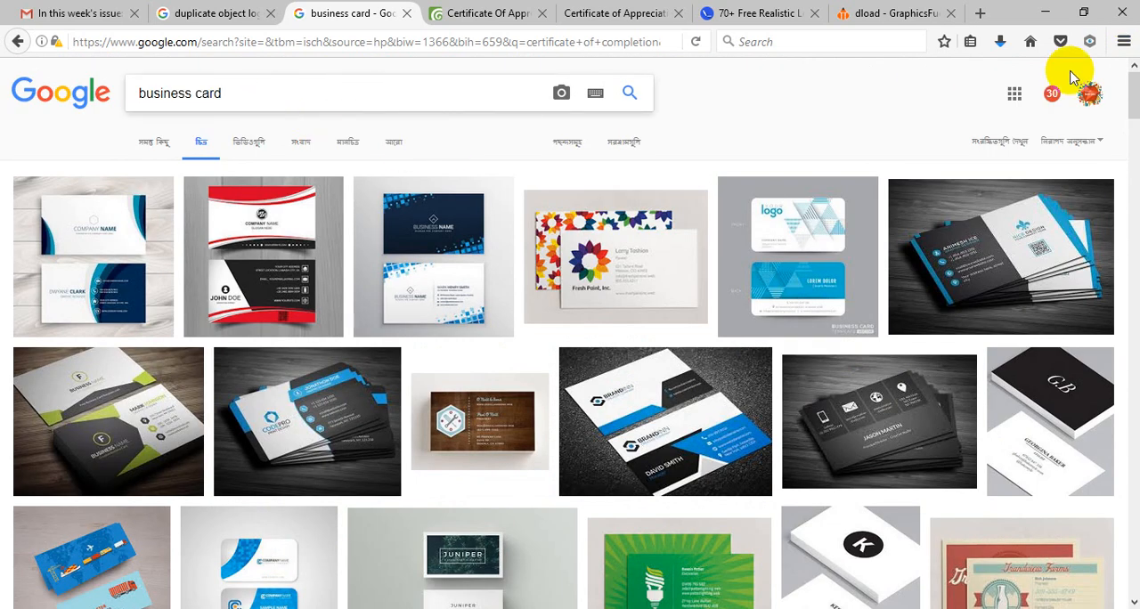
# Step: Switch to Adobe Illustrator and move the red, green and blue logo image slightly up and to the right on the canvas
pyautogui.click(1049, 18)
pyautogui.click(257, 287)
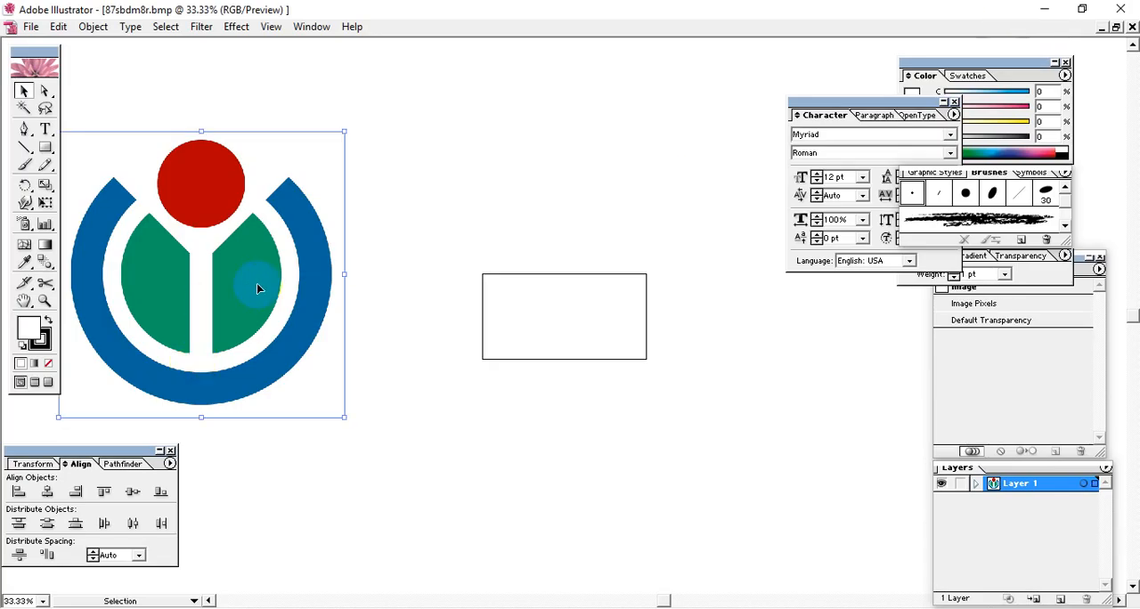
pyautogui.moveTo(258, 287); pyautogui.dragTo(279, 267)
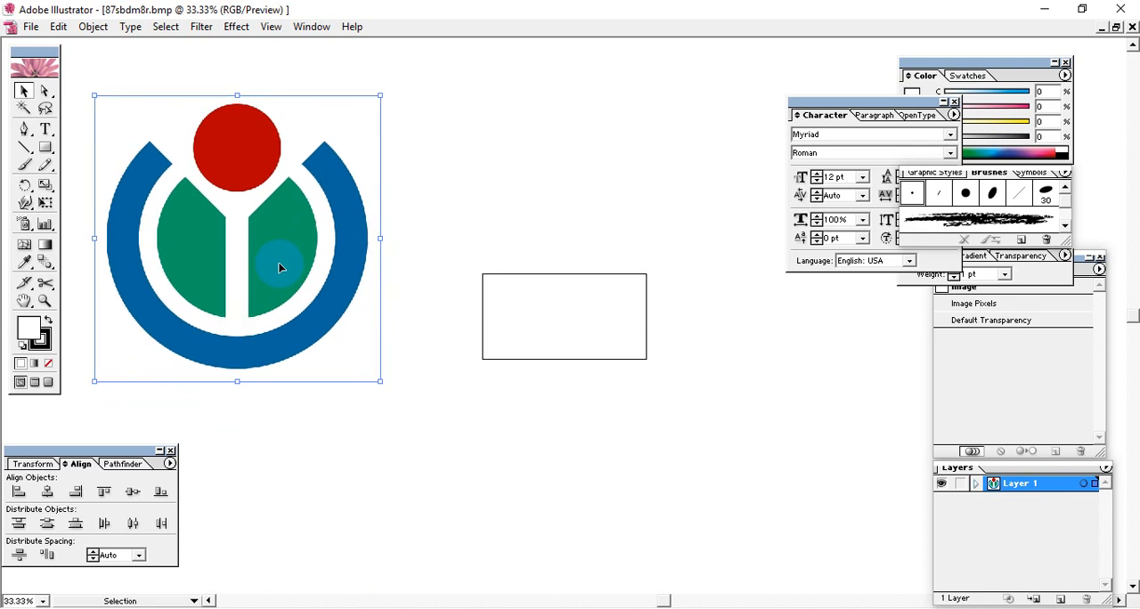
pyautogui.click(426, 257)
pyautogui.click(300, 256)
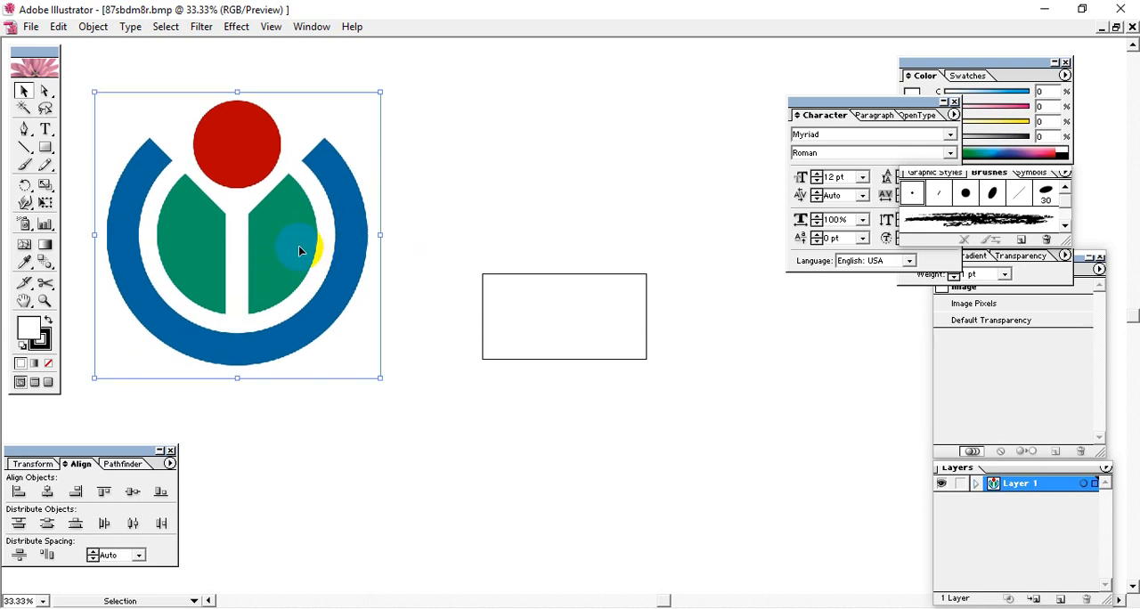
pyautogui.moveTo(297, 249); pyautogui.dragTo(287, 253)
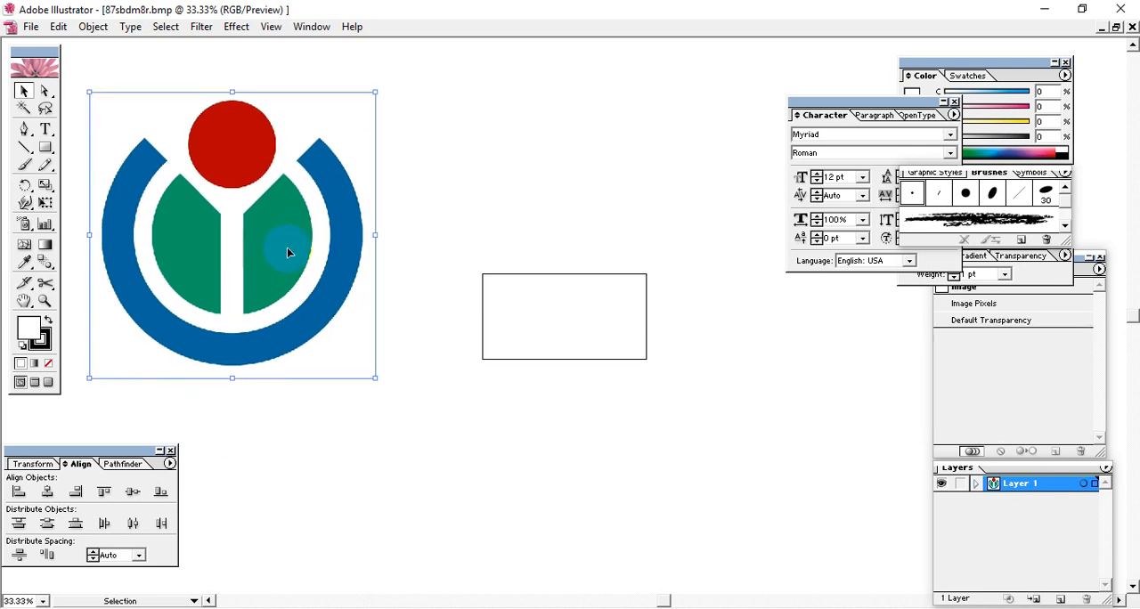
# Step: Move the logo image slightly up and to the left on the canvas, and leave it deselected
pyautogui.click(424, 242)
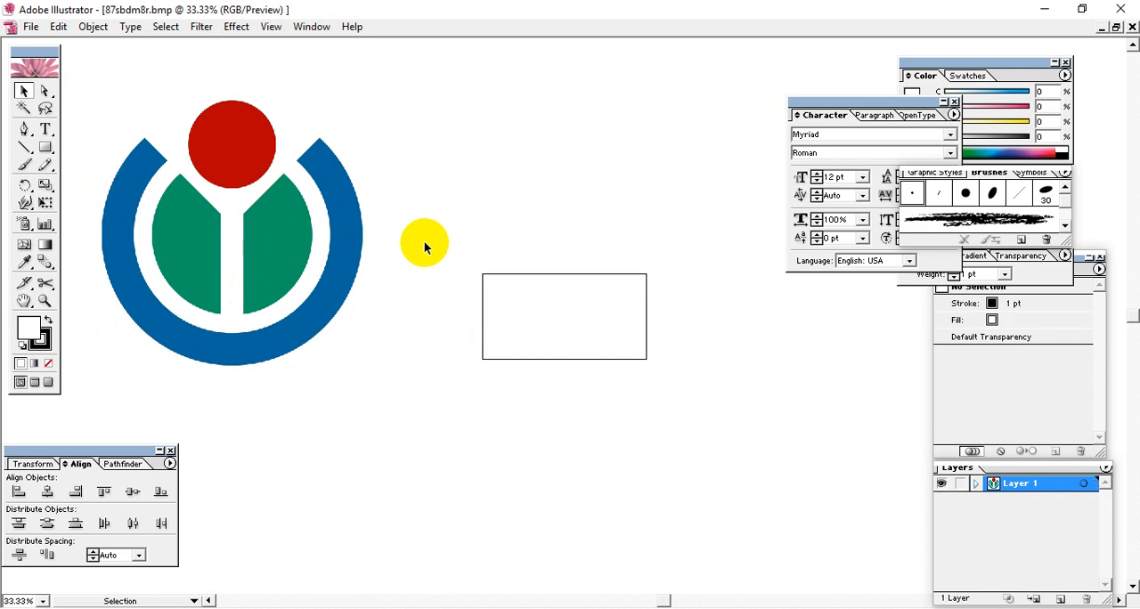
pyautogui.moveTo(278, 256)
pyautogui.mouseDown()
pyautogui.moveTo(275, 223)
pyautogui.moveTo(277, 242)
pyautogui.mouseUp()
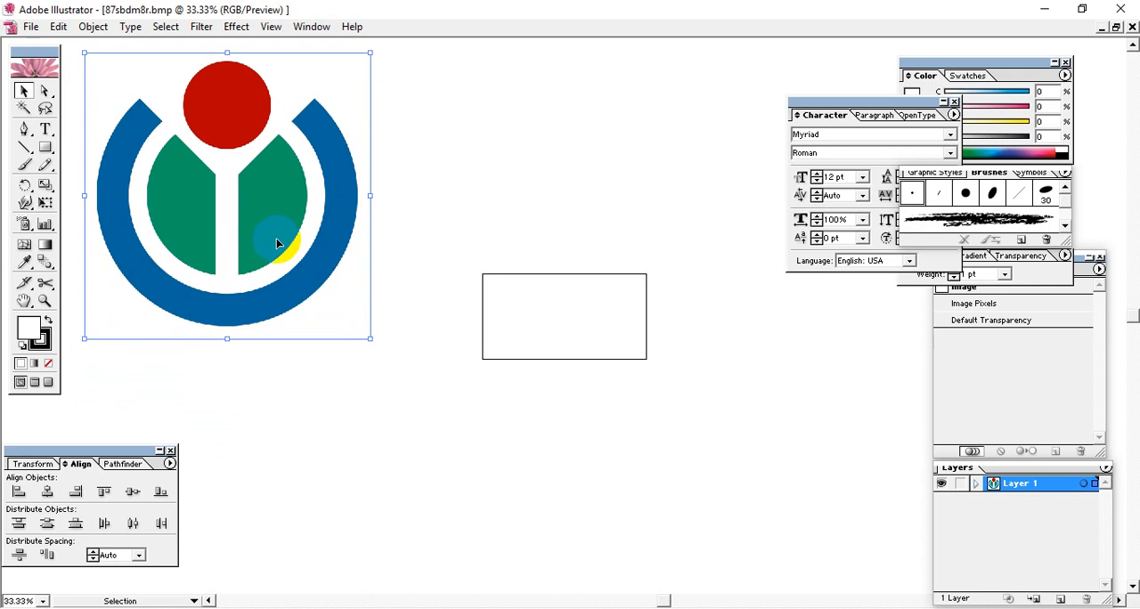
pyautogui.click(440, 320)
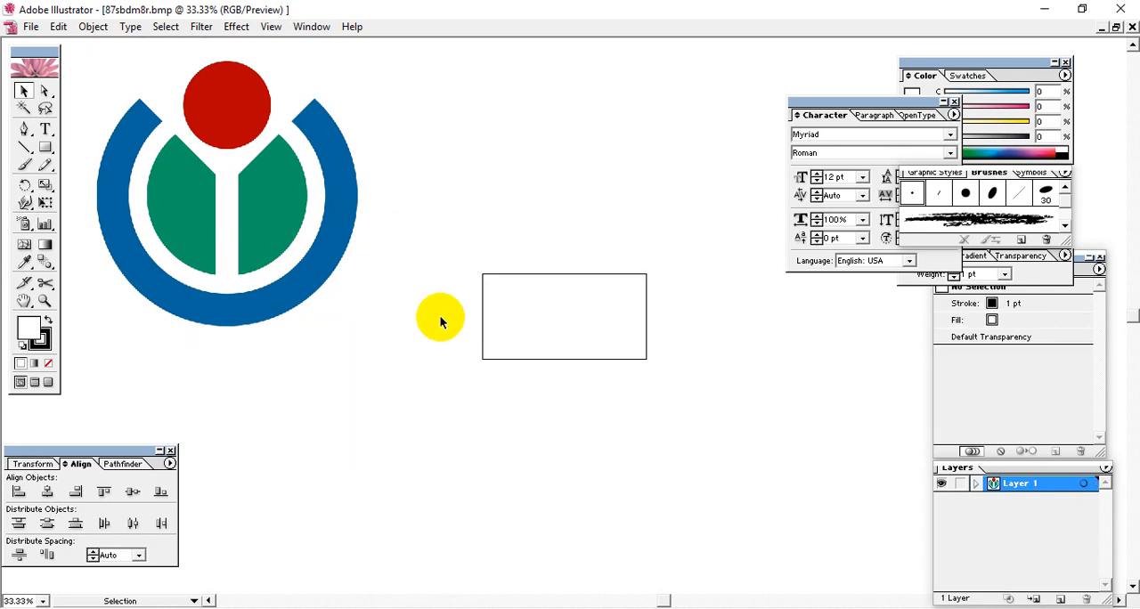
pyautogui.moveTo(226, 296); pyautogui.dragTo(190, 255)
pyautogui.moveTo(258, 201)
pyautogui.mouseDown()
pyautogui.moveTo(249, 215)
pyautogui.moveTo(261, 221)
pyautogui.mouseUp()
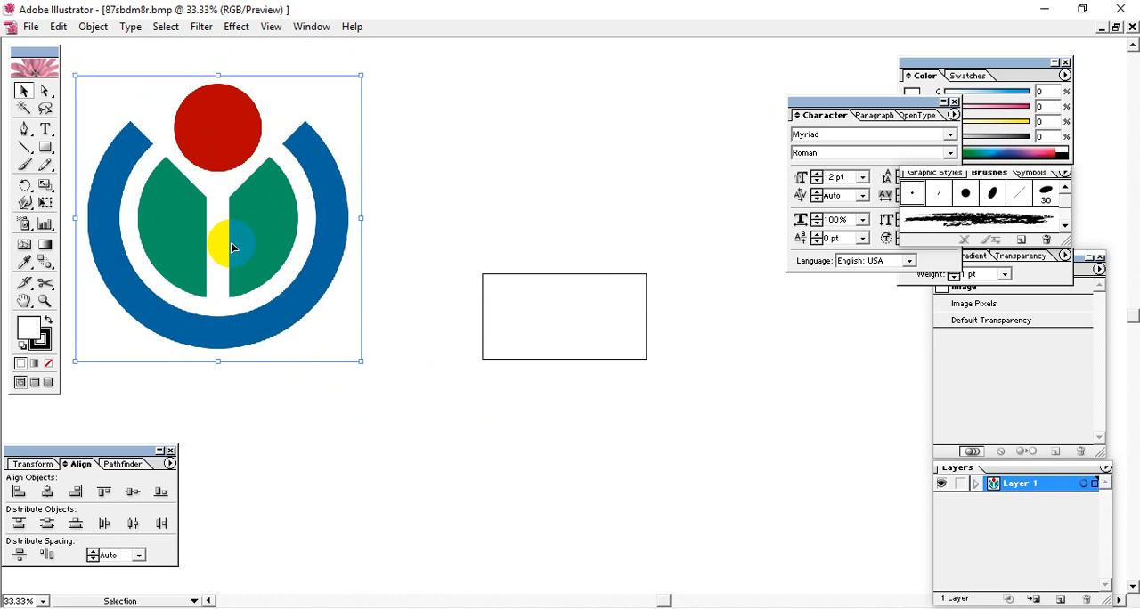
pyautogui.moveTo(280, 218); pyautogui.dragTo(279, 214)
pyautogui.click(491, 285)
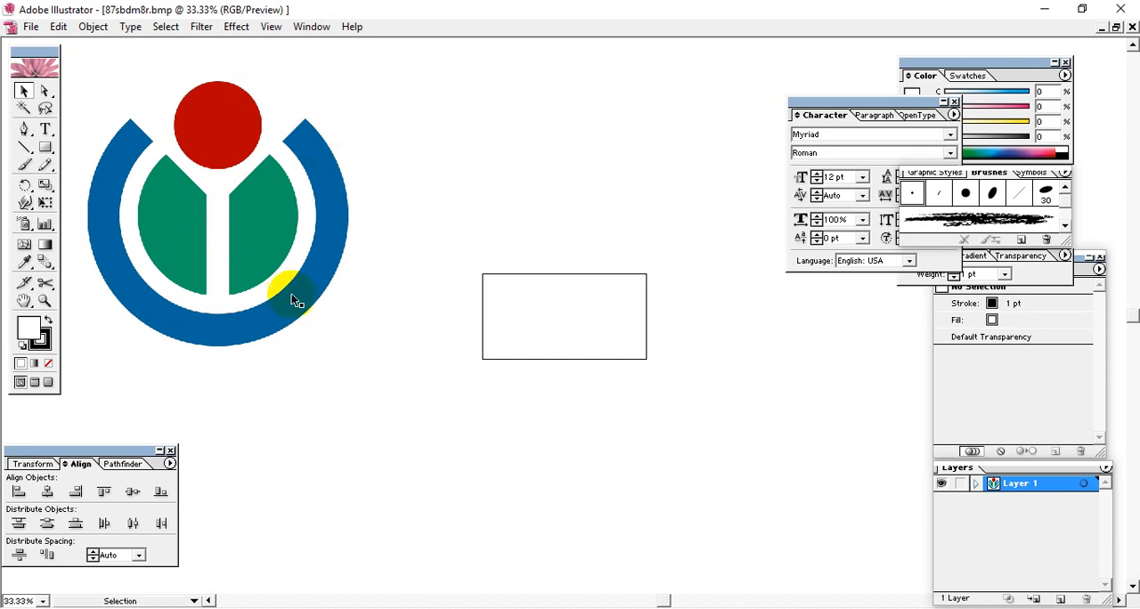
pyautogui.moveTo(278, 235)
pyautogui.mouseDown()
pyautogui.moveTo(263, 239)
pyautogui.moveTo(264, 225)
pyautogui.mouseUp()
pyautogui.click(393, 256)
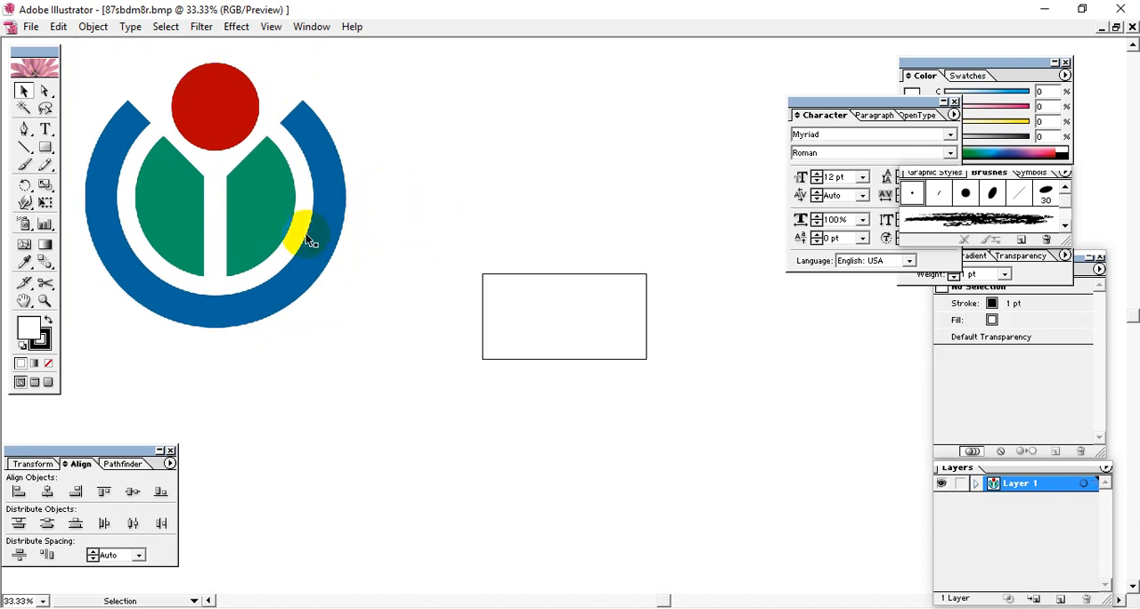
# Step: Draw a circle centred on and enclosing the small outlined rectangle, and fill it with the blue sampled from the logo's ring
pyautogui.moveTo(46, 148); pyautogui.dragTo(105, 151)
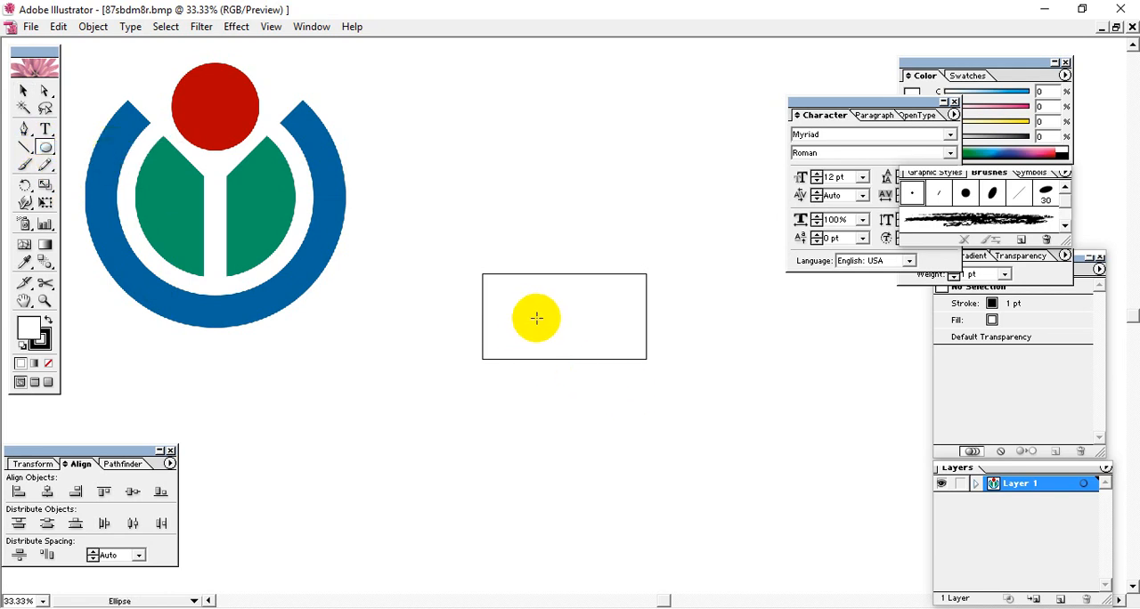
pyautogui.moveTo(565, 320); pyautogui.dragTo(473, 193)
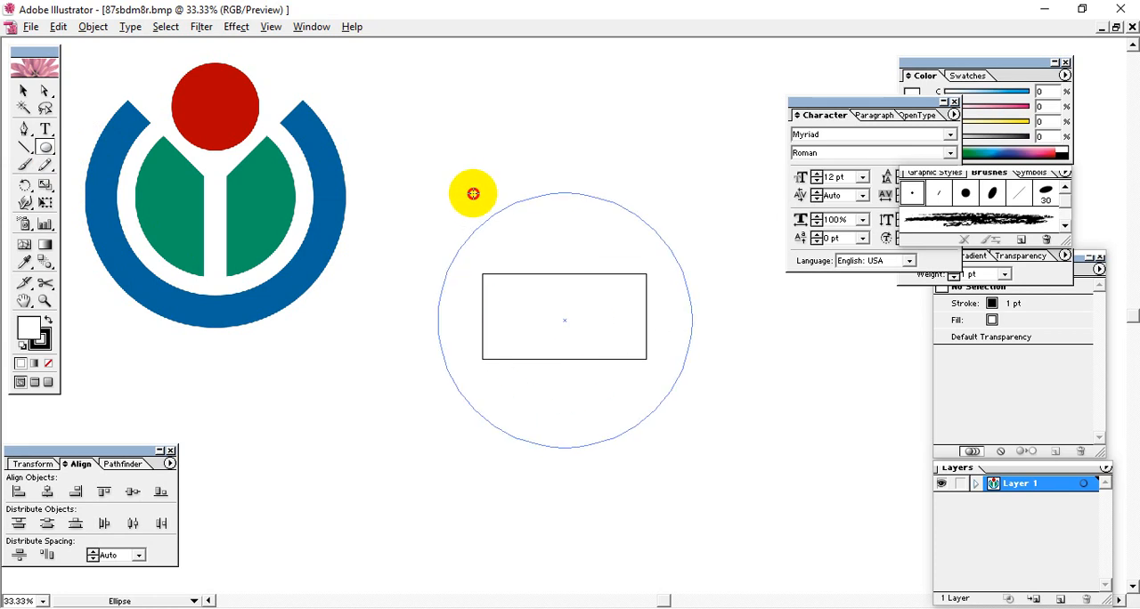
pyautogui.moveTo(472, 193); pyautogui.dragTo(473, 193)
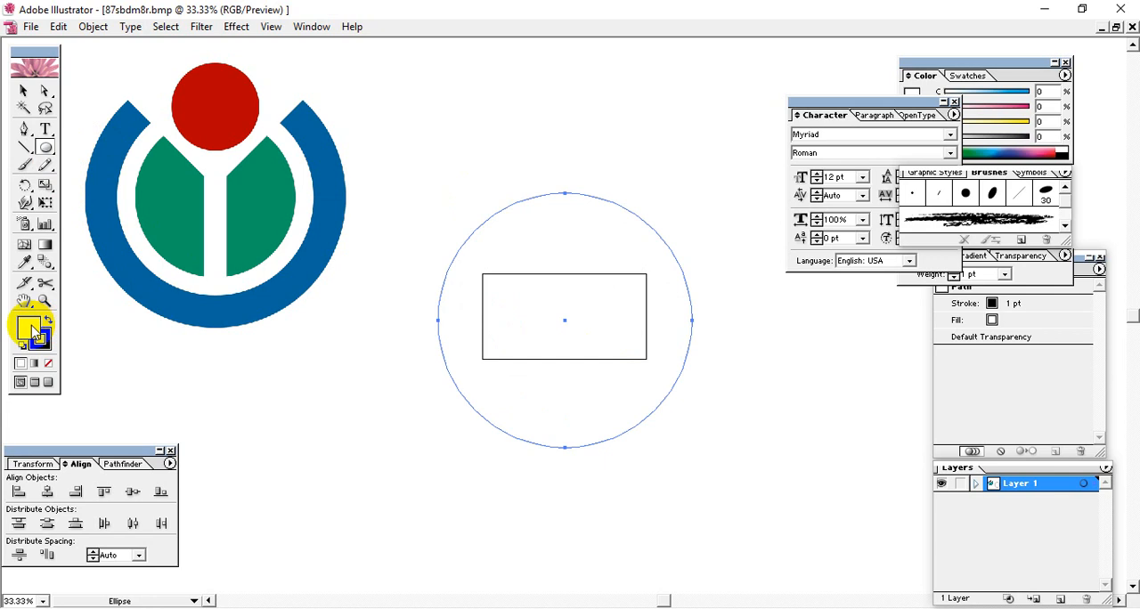
pyautogui.click(25, 261)
pyautogui.click(334, 189)
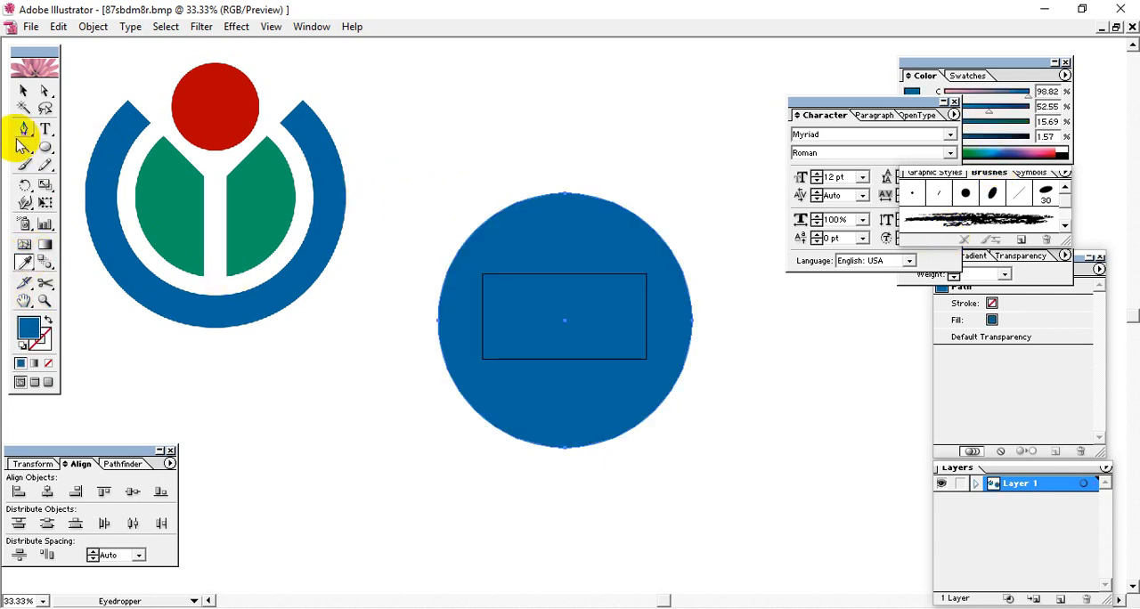
pyautogui.click(24, 91)
pyautogui.click(586, 156)
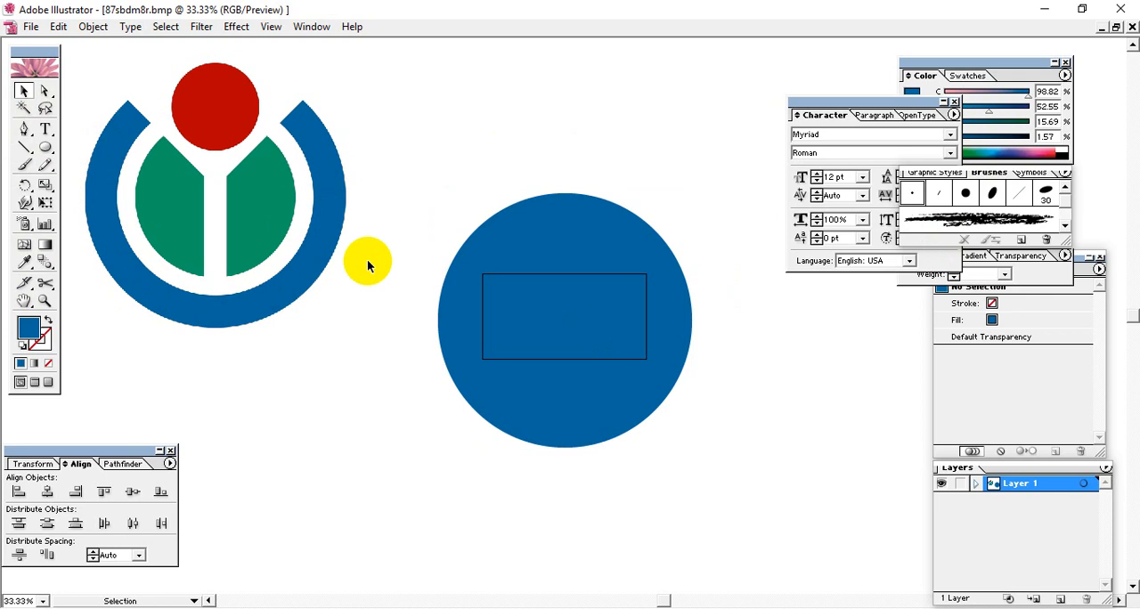
# Step: Paste a copy of the blue circle in front of the original and scale it down about its centre to a slightly smaller concentric circle
pyautogui.click(590, 311)
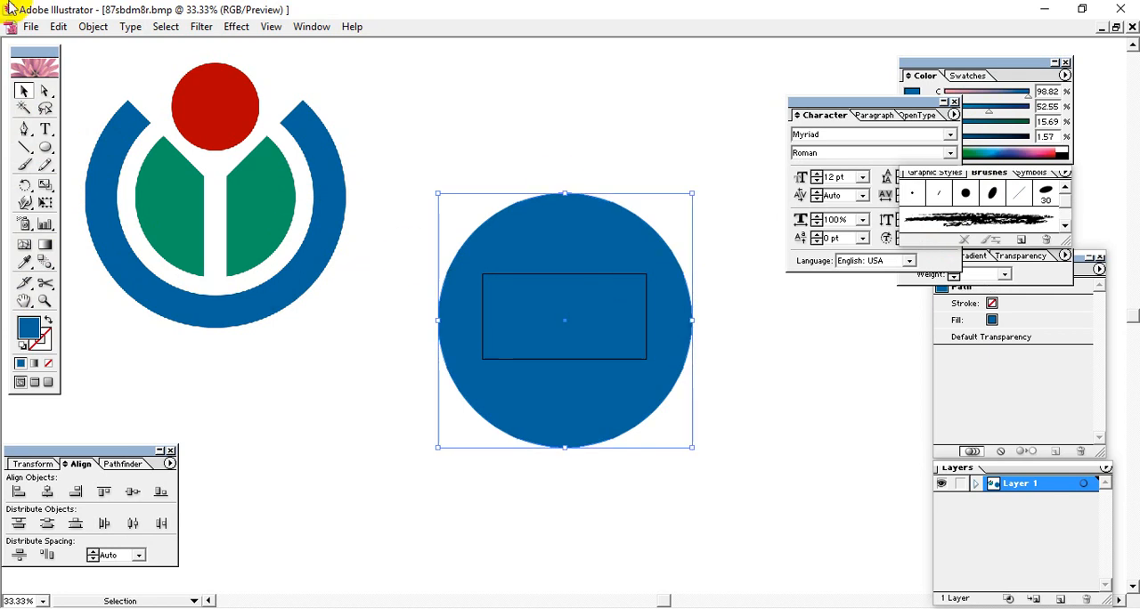
pyautogui.click(58, 26)
pyautogui.click(74, 99)
pyautogui.click(58, 27)
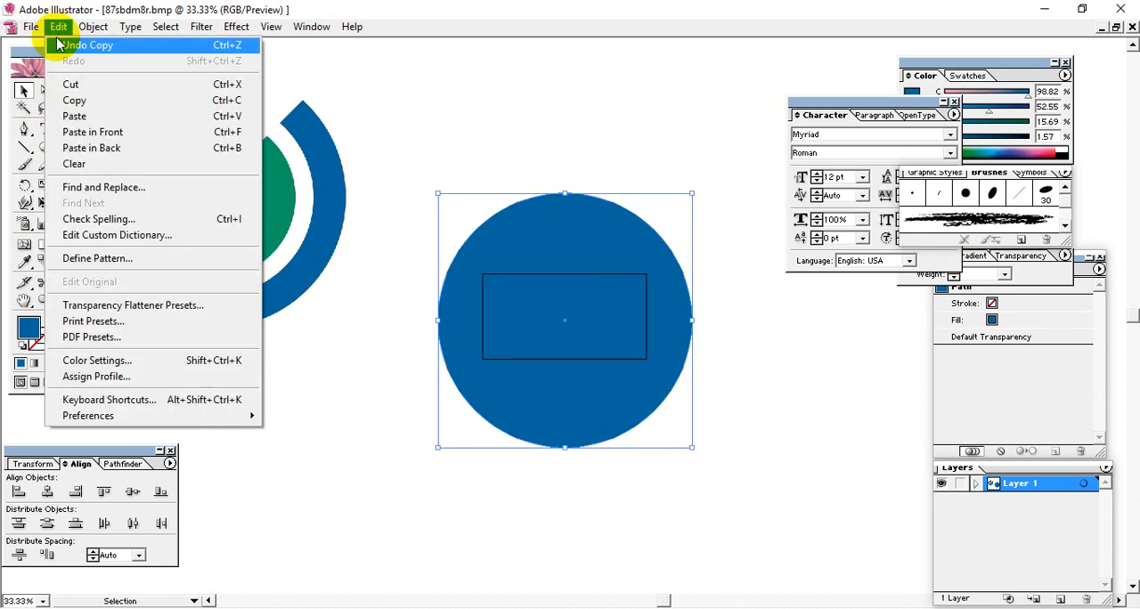
pyautogui.click(131, 132)
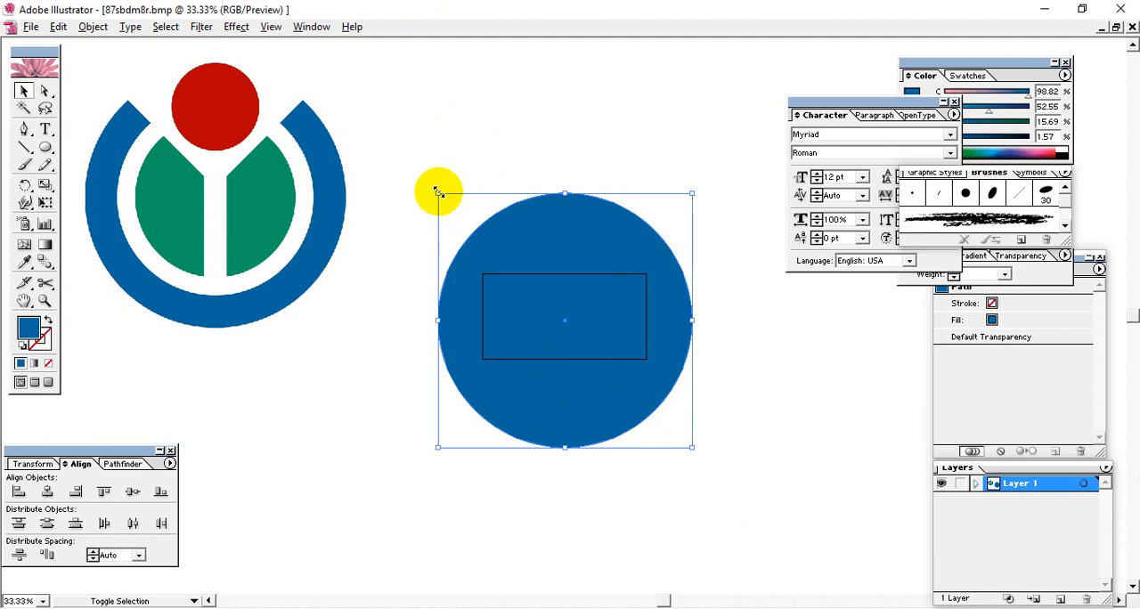
pyautogui.moveTo(437, 190); pyautogui.dragTo(453, 218)
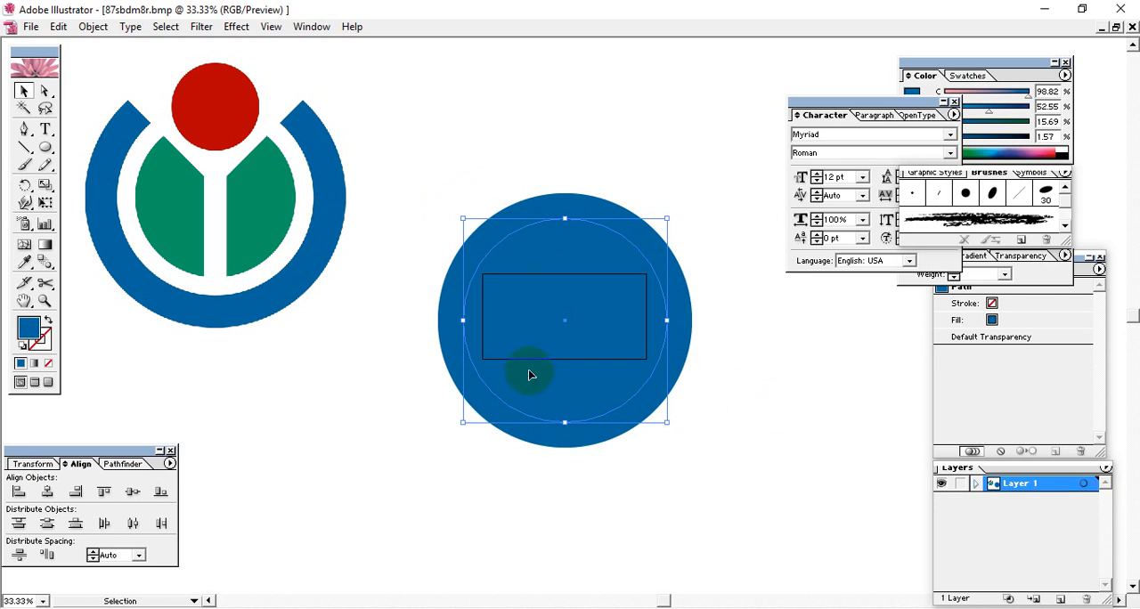
# Step: Copy the smaller inner circle and clear the selection
pyautogui.click(58, 27)
pyautogui.click(78, 105)
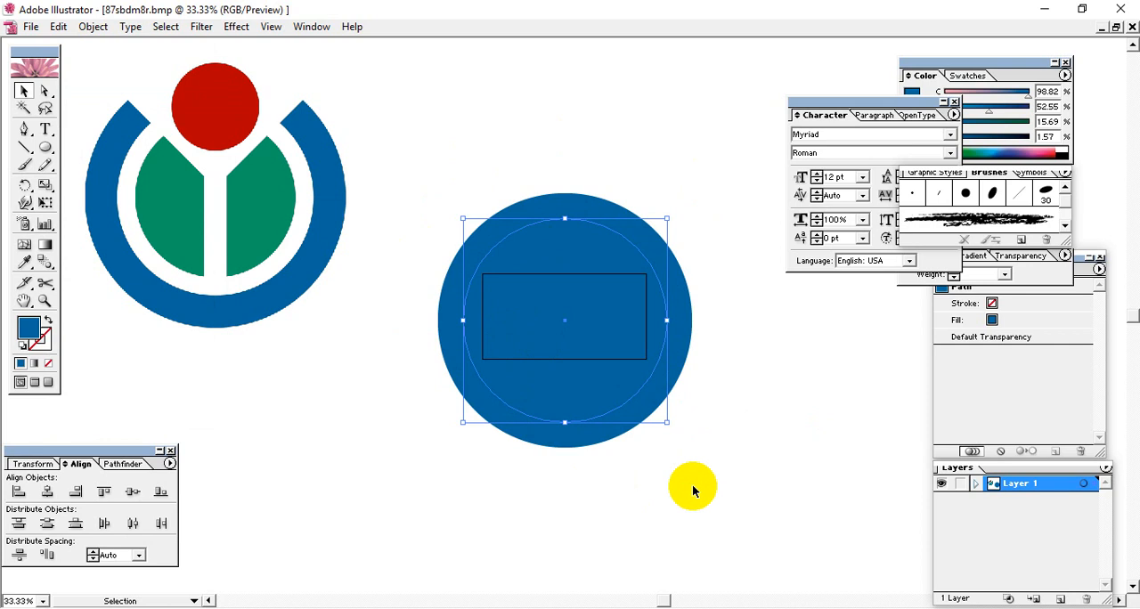
pyautogui.click(742, 481)
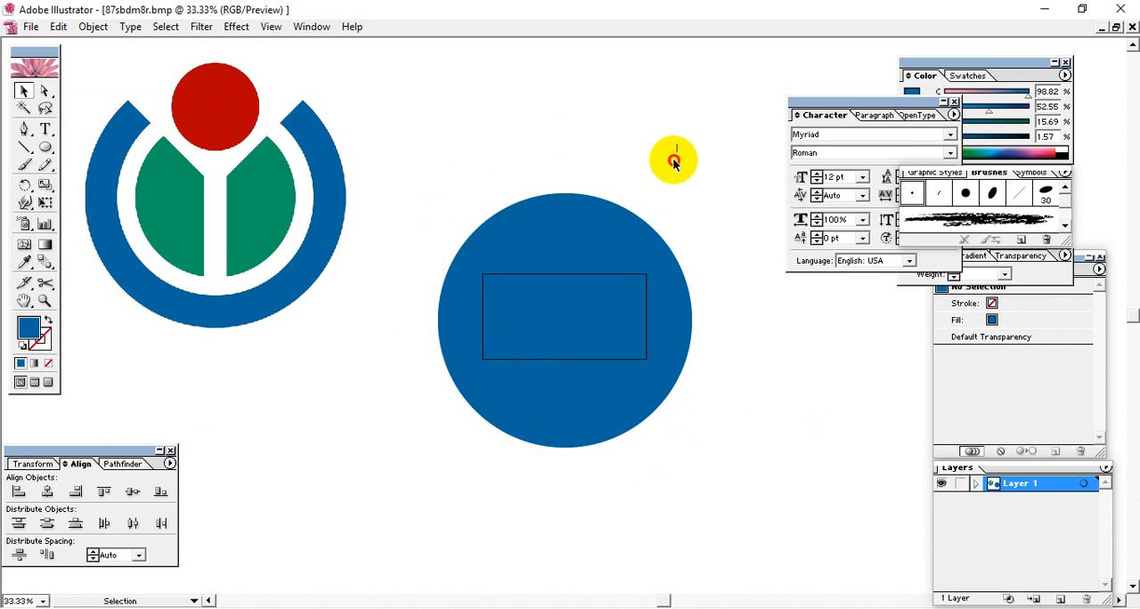
# Step: Select both concentric blue circles and split them with the Pathfinder Divide operation
pyautogui.moveTo(671, 158); pyautogui.dragTo(435, 517)
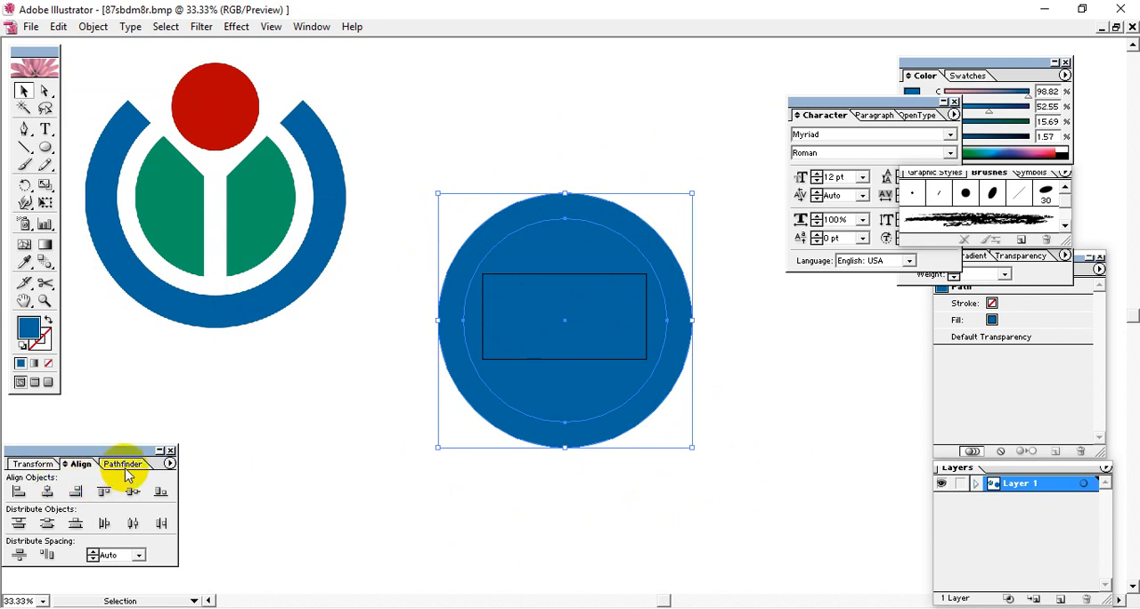
pyautogui.click(14, 467)
pyautogui.click(82, 464)
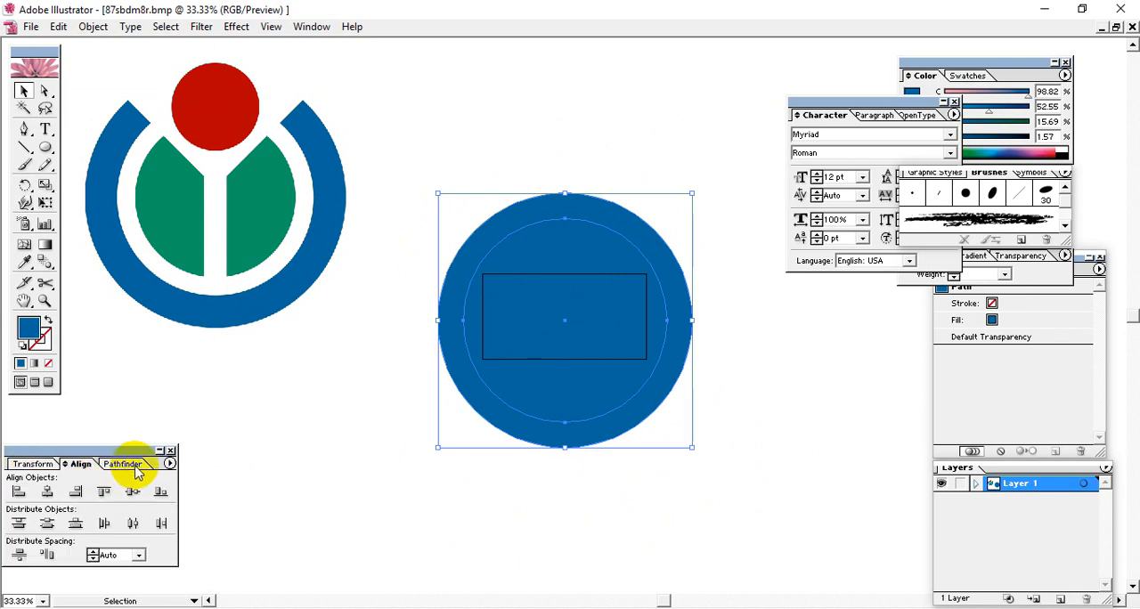
pyautogui.click(123, 465)
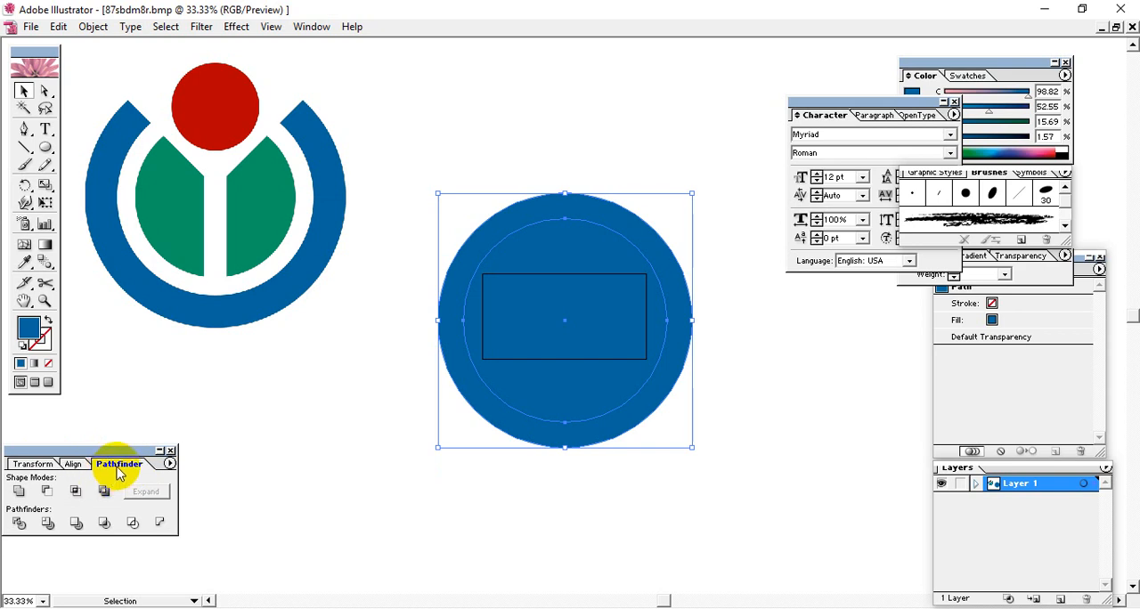
pyautogui.click(16, 524)
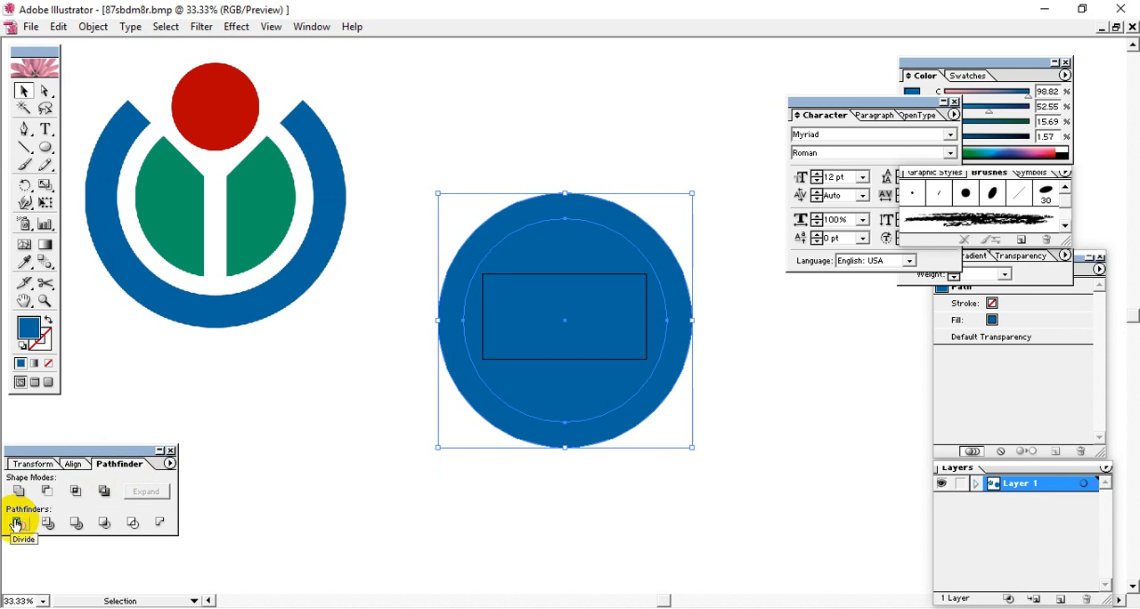
pyautogui.click(16, 524)
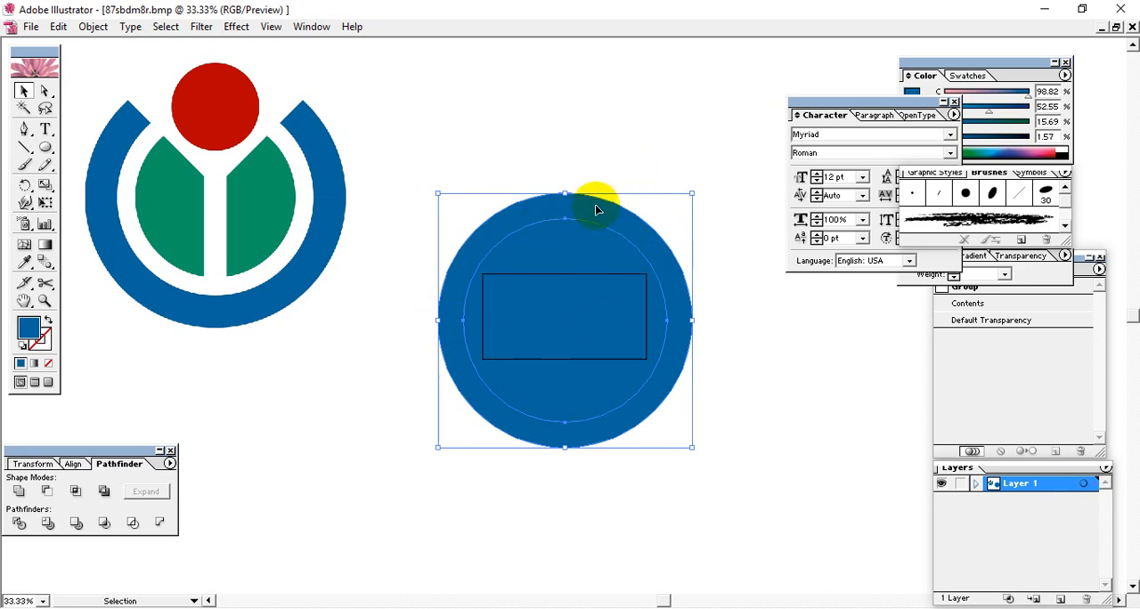
# Step: Move the divided circles slightly up and ungroup them
pyautogui.click(722, 407)
pyautogui.click(574, 346)
pyautogui.moveTo(505, 268); pyautogui.dragTo(577, 267)
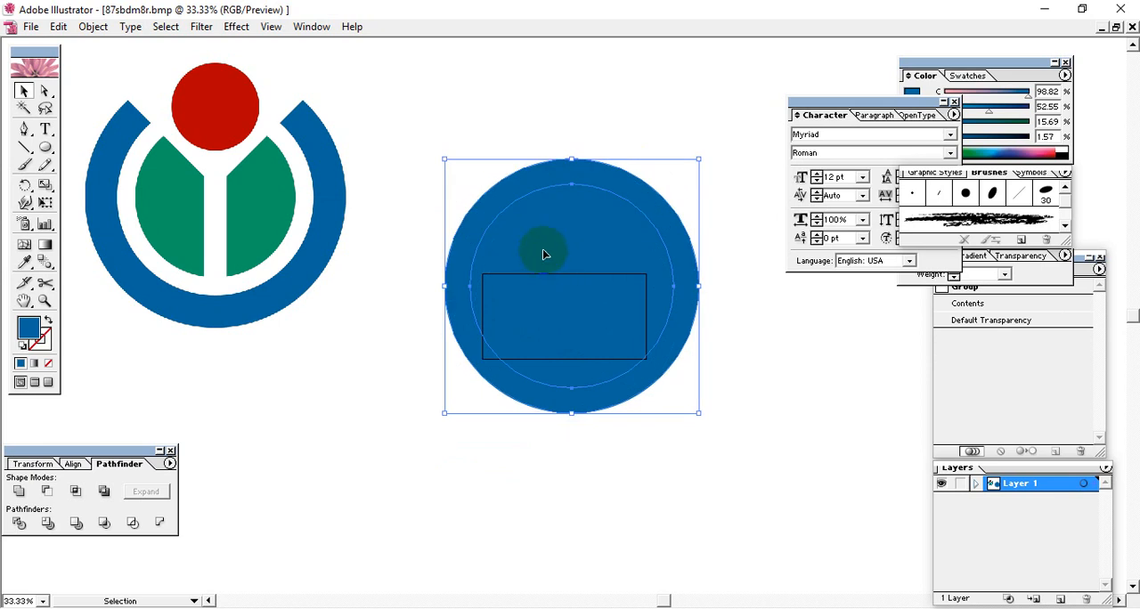
pyautogui.rightClick(559, 262)
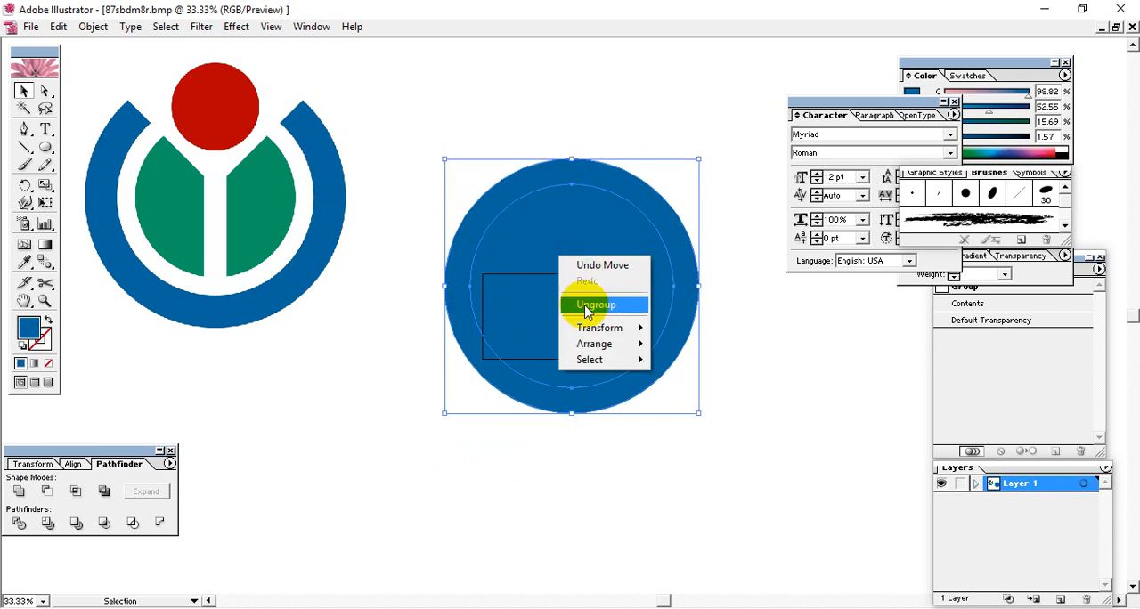
pyautogui.click(583, 303)
# Step: Move the inner disc out of the ring to the space below the logo, and shift the ring slightly down and right
pyautogui.click(574, 281)
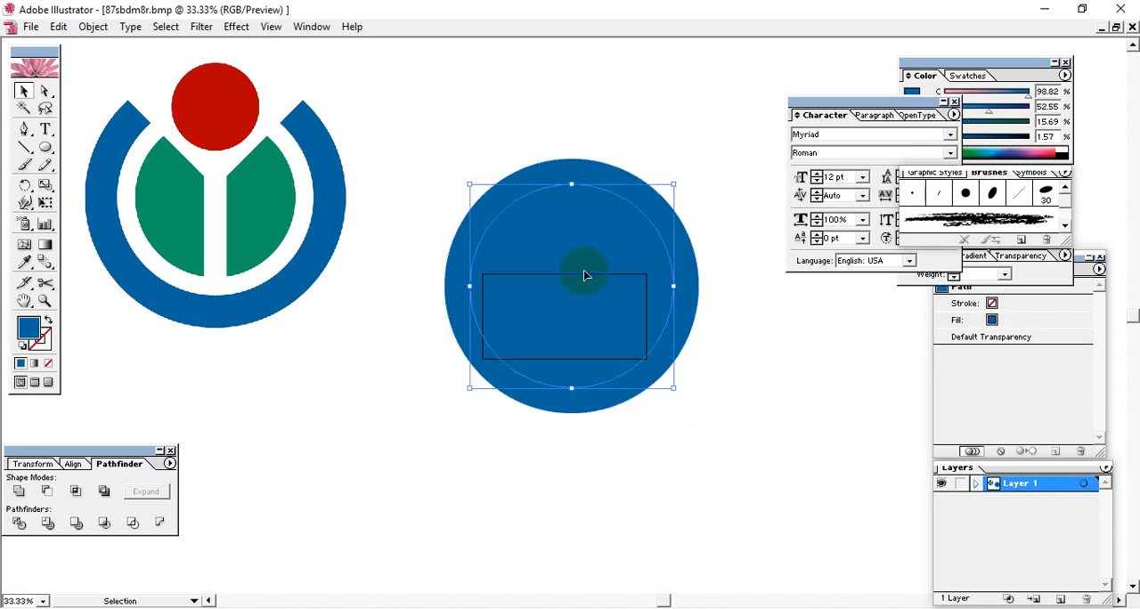
pyautogui.moveTo(582, 291); pyautogui.dragTo(353, 397)
pyautogui.click(450, 352)
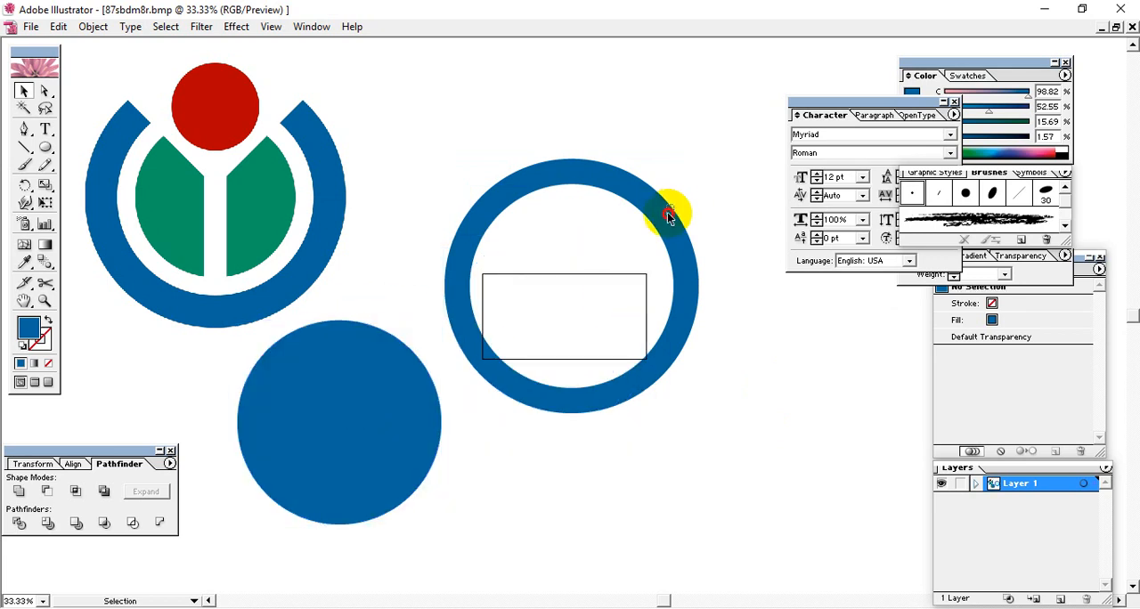
pyautogui.moveTo(669, 217); pyautogui.dragTo(681, 242)
pyautogui.click(521, 138)
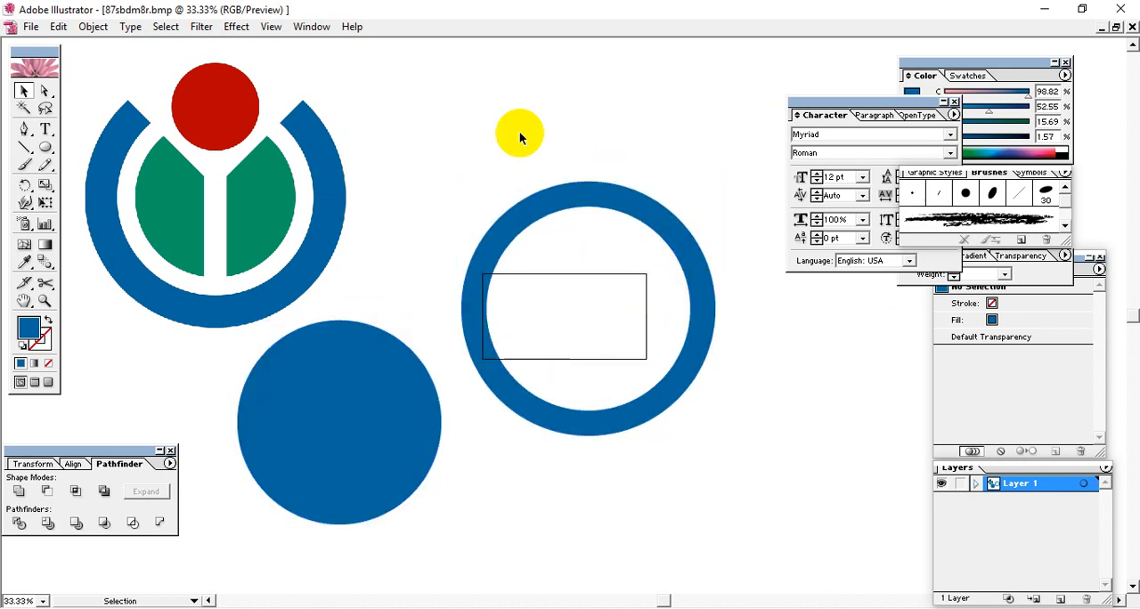
# Step: Draw a wide blue rectangle covering all but the lower arc of the ring, and send it to the back
pyautogui.click(24, 165)
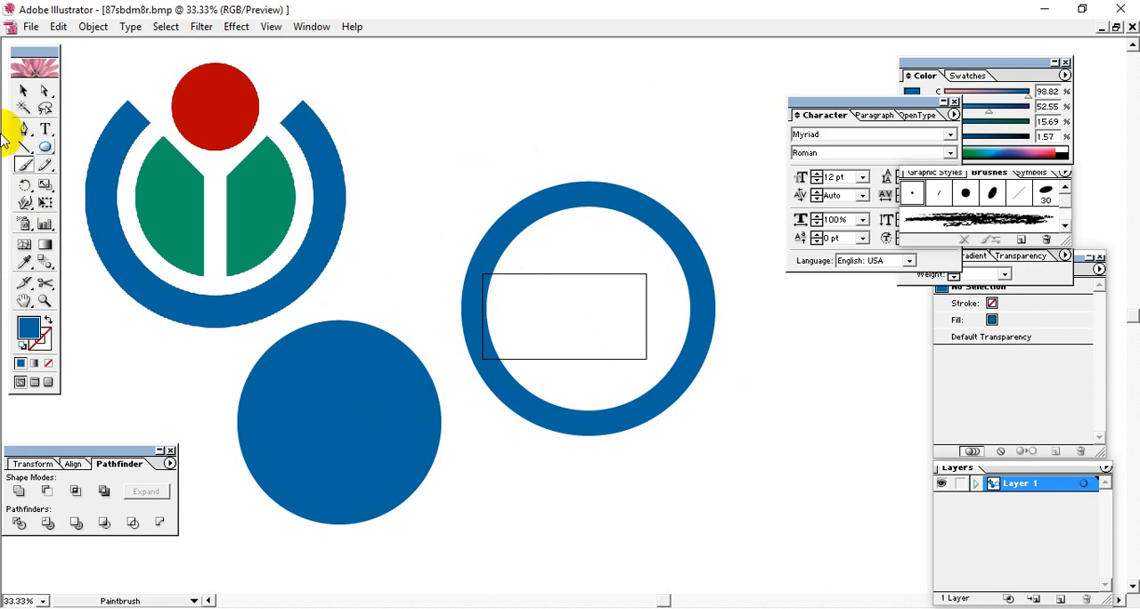
pyautogui.click(25, 91)
pyautogui.moveTo(44, 147)
pyautogui.mouseDown()
pyautogui.moveTo(107, 174)
pyautogui.moveTo(62, 150)
pyautogui.mouseUp()
pyautogui.moveTo(433, 131); pyautogui.dragTo(758, 399)
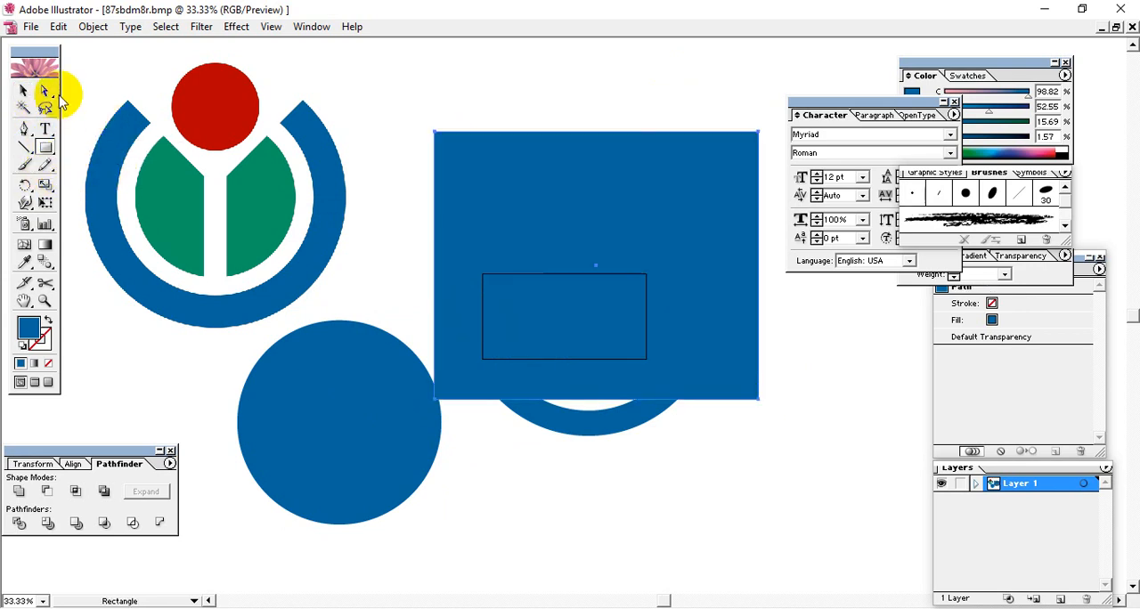
pyautogui.click(24, 91)
pyautogui.rightClick(515, 170)
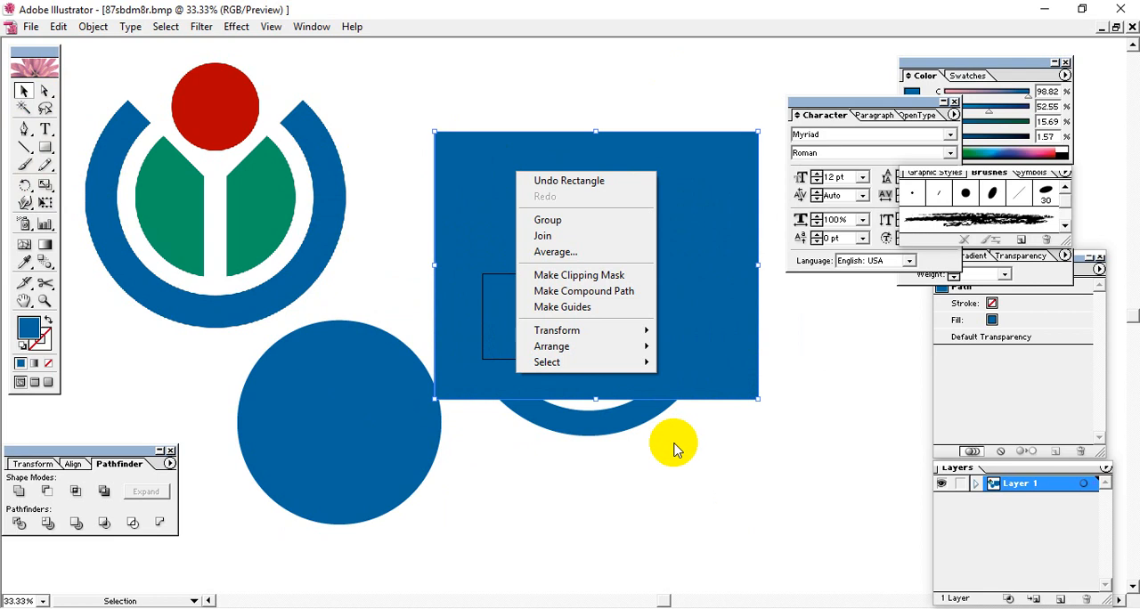
pyautogui.moveTo(579, 346)
pyautogui.click(673, 396)
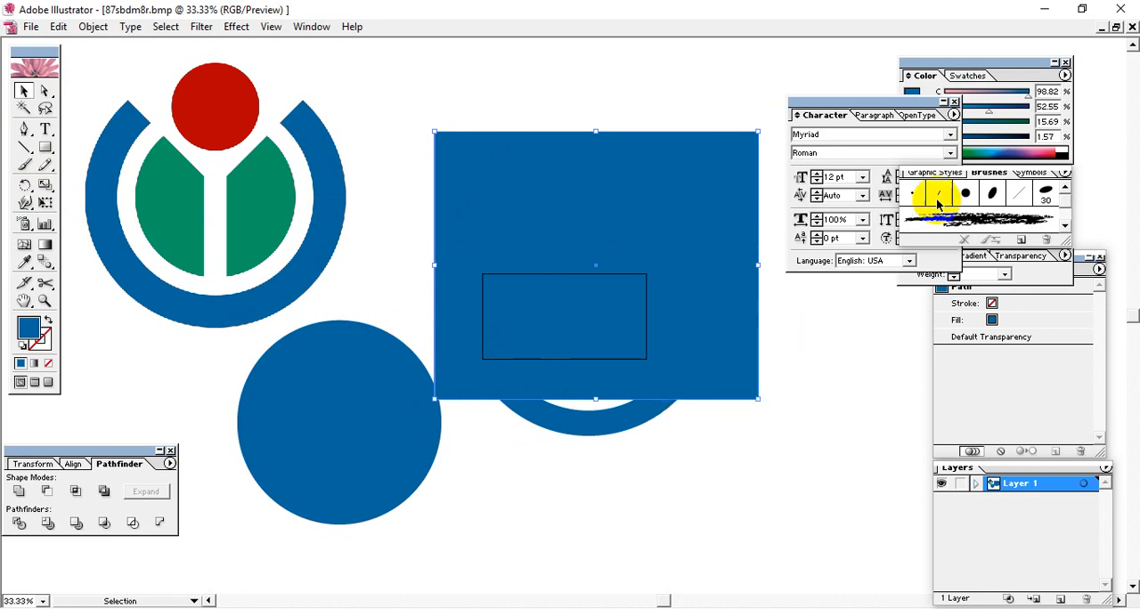
# Step: Recolour the rectangle's fill to 21% magenta, 0% yellow and 16% black so it contrasts with the ring
pyautogui.click(1027, 106)
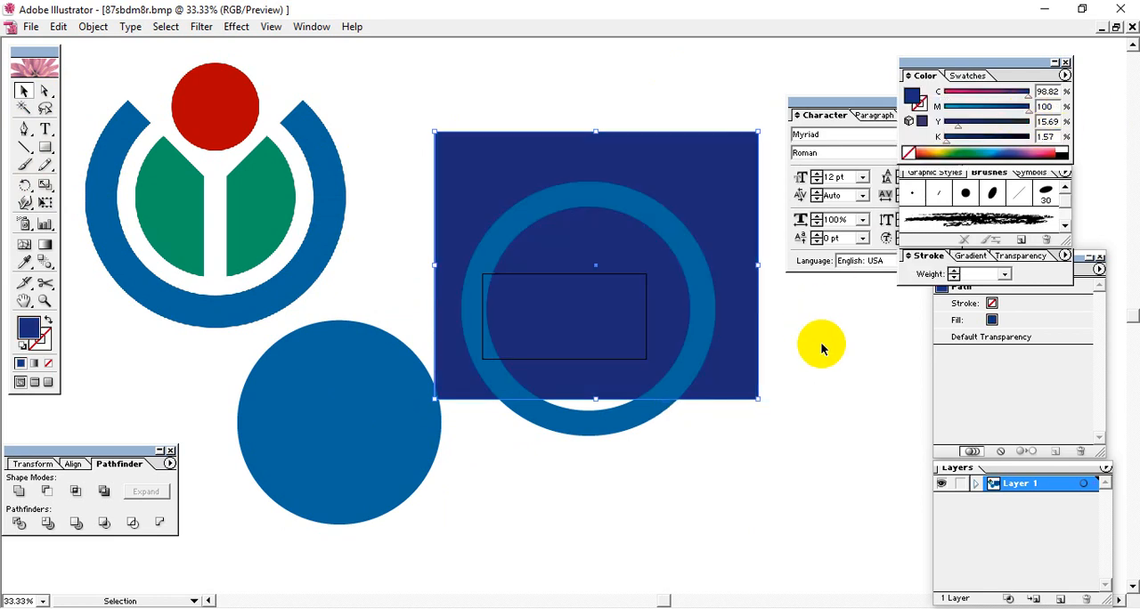
pyautogui.moveTo(958, 125); pyautogui.dragTo(940, 126)
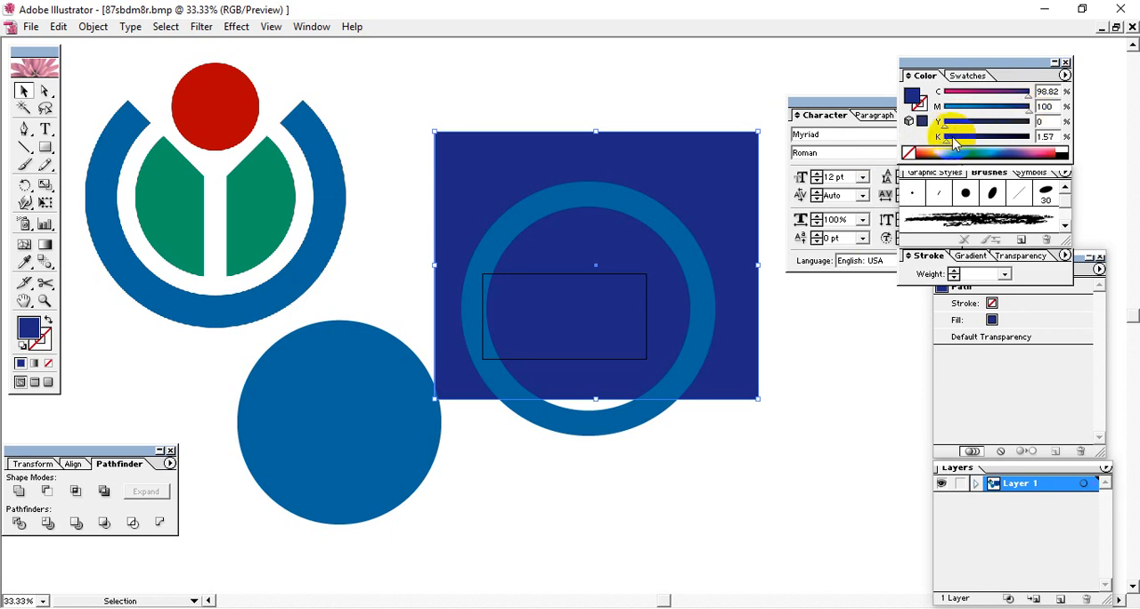
pyautogui.moveTo(946, 140)
pyautogui.mouseDown()
pyautogui.moveTo(991, 141)
pyautogui.moveTo(959, 141)
pyautogui.mouseUp()
pyautogui.moveTo(1028, 111); pyautogui.dragTo(962, 113)
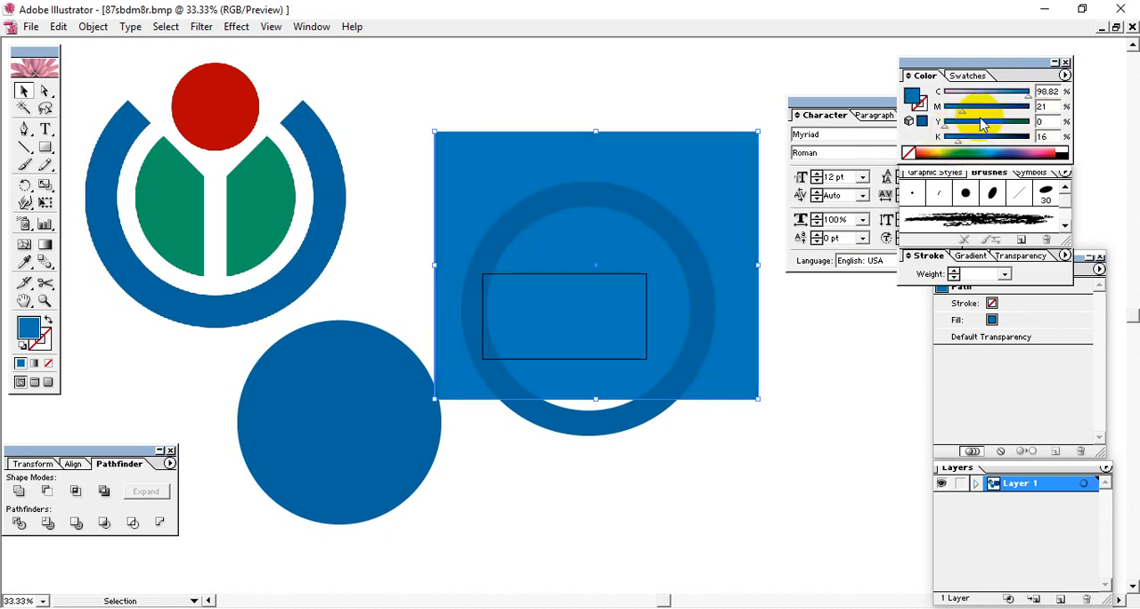
pyautogui.click(686, 452)
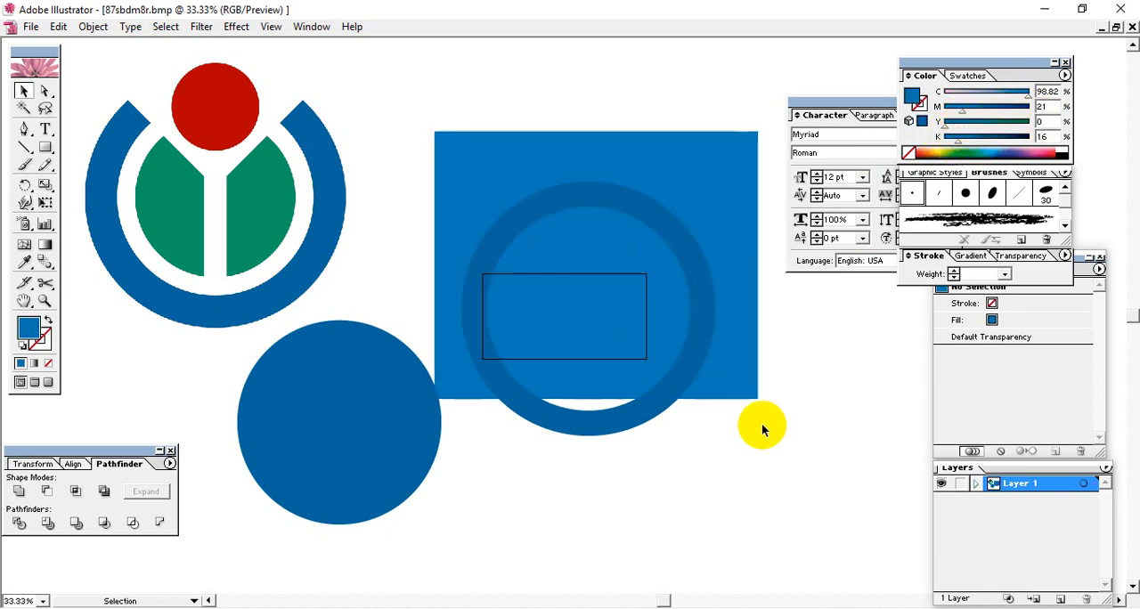
# Step: Recolour the ring's fill to yellow with 15.29% magenta and 92.55% yellow, and move it up until it lies entirely inside the rectangle
pyautogui.click(692, 274)
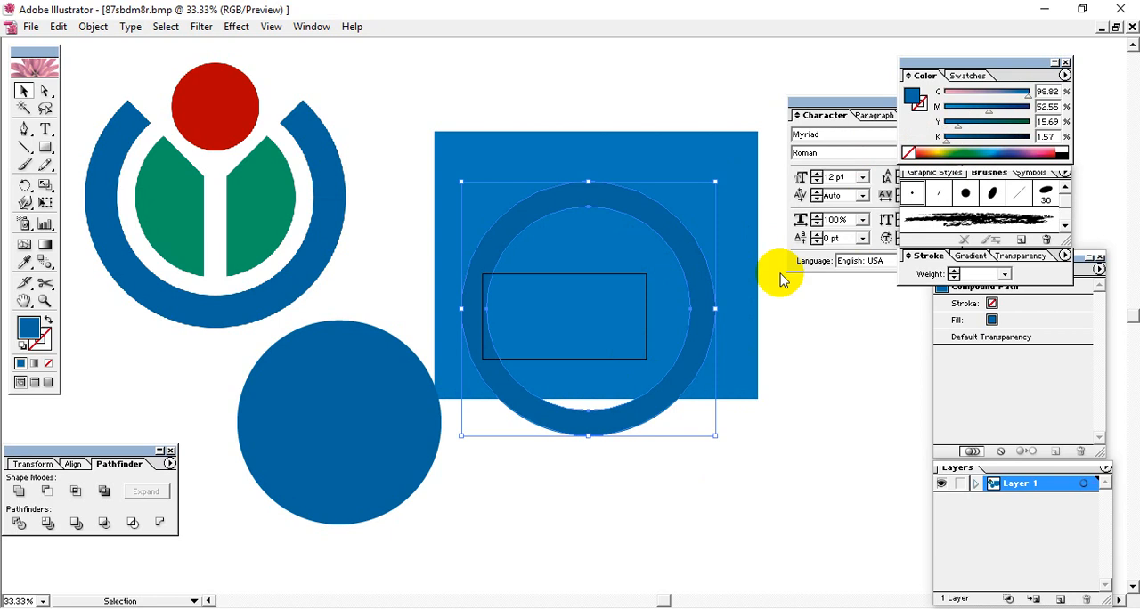
pyautogui.click(926, 152)
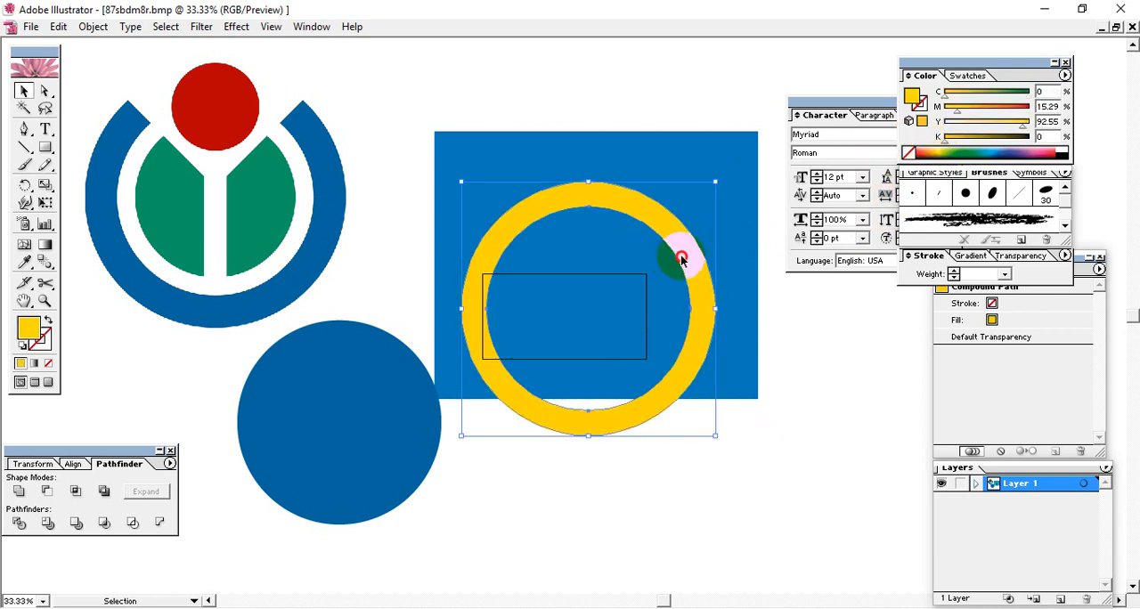
pyautogui.moveTo(682, 260); pyautogui.dragTo(688, 214)
pyautogui.click(732, 118)
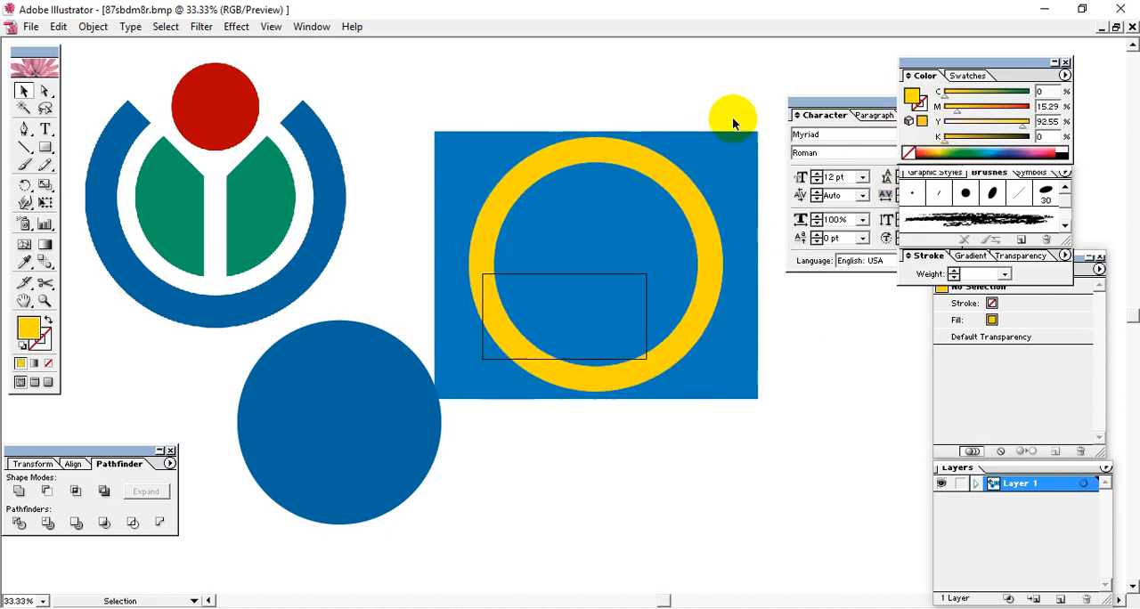
# Step: Shift the ring and rectangle together slightly up, and delete the blue rectangle behind the ring
pyautogui.moveTo(736, 104); pyautogui.dragTo(663, 260)
pyautogui.moveTo(704, 310); pyautogui.dragTo(723, 201)
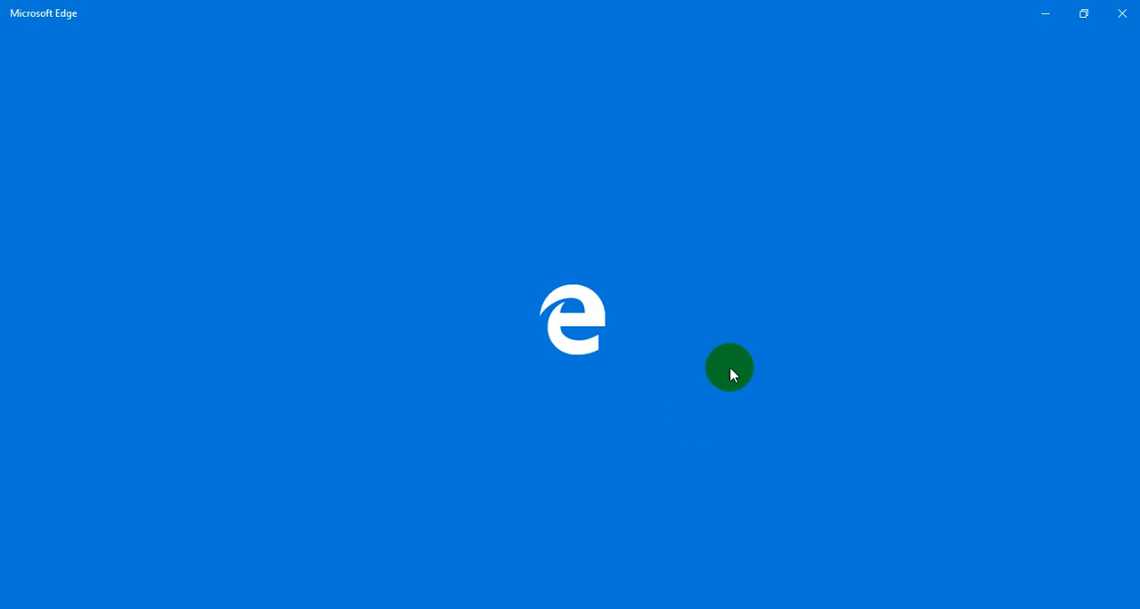
pyautogui.click(1122, 13)
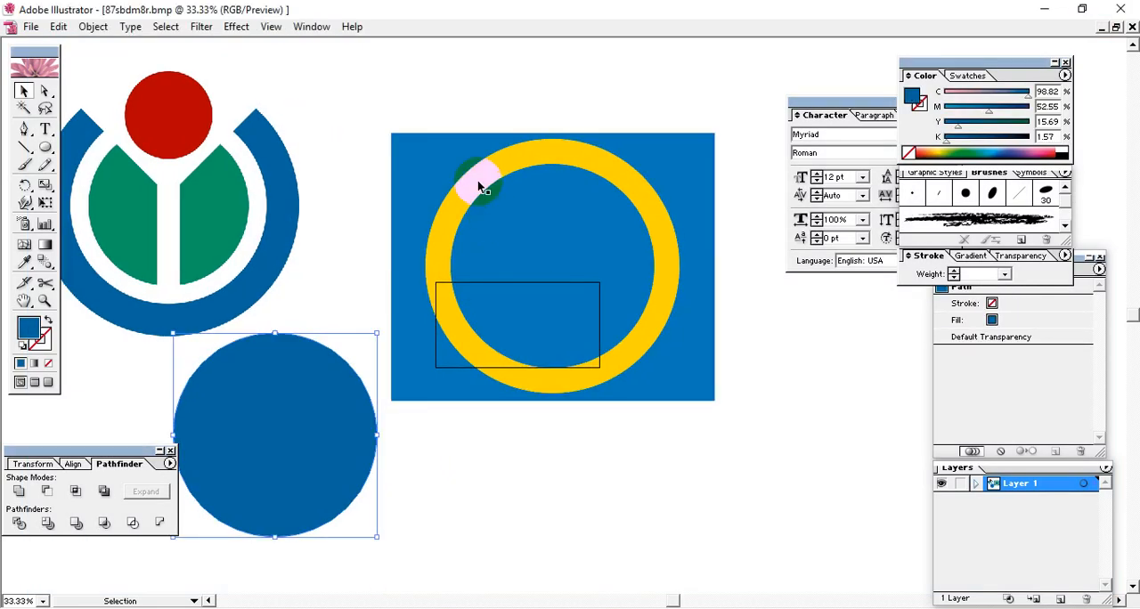
pyautogui.click(656, 136)
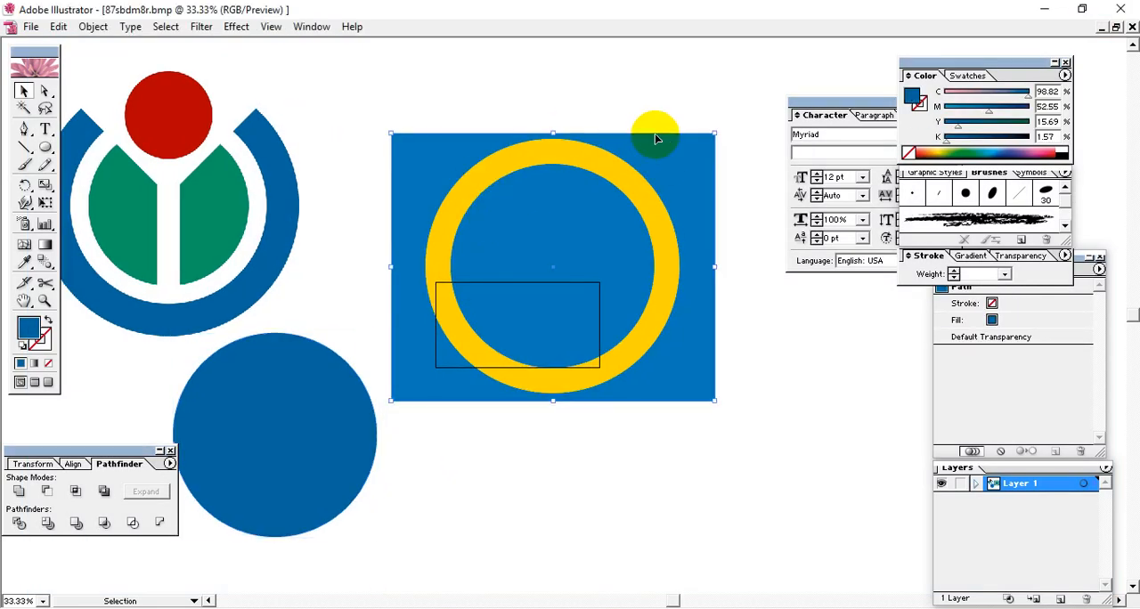
pyautogui.press('Delete')
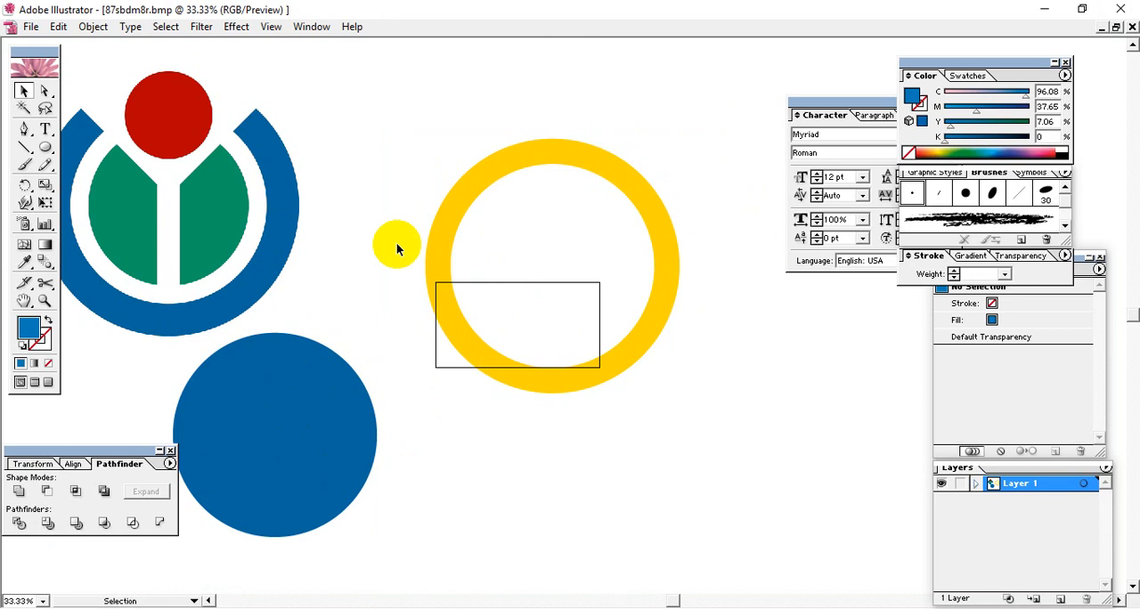
# Step: Move the blue disc from below the logo into the opening of the yellow ring
pyautogui.click(265, 438)
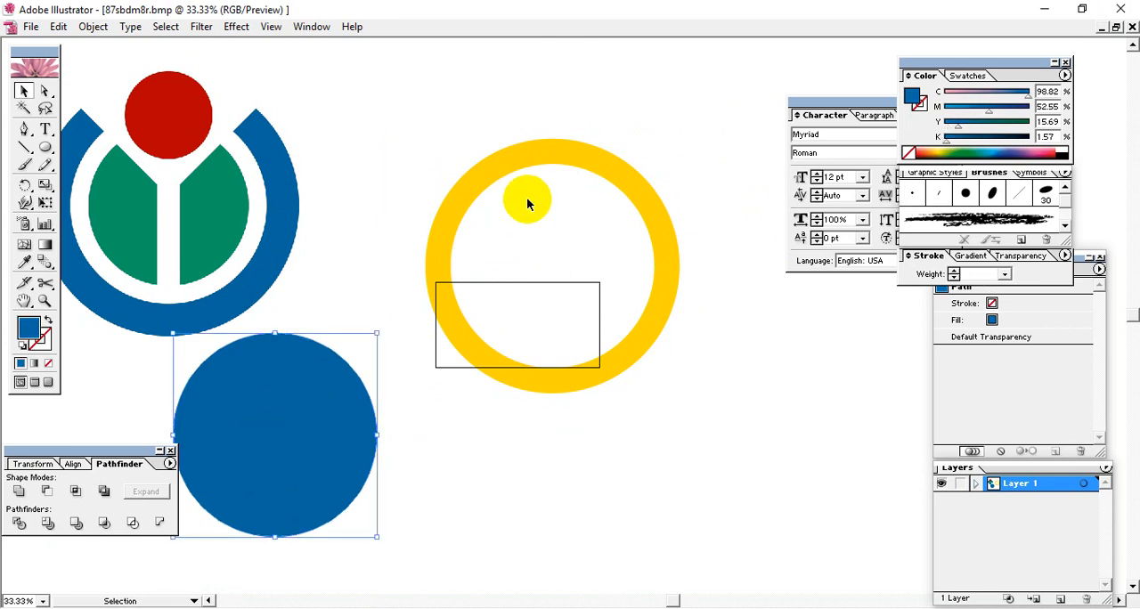
pyautogui.moveTo(247, 439); pyautogui.dragTo(526, 269)
pyautogui.click(695, 473)
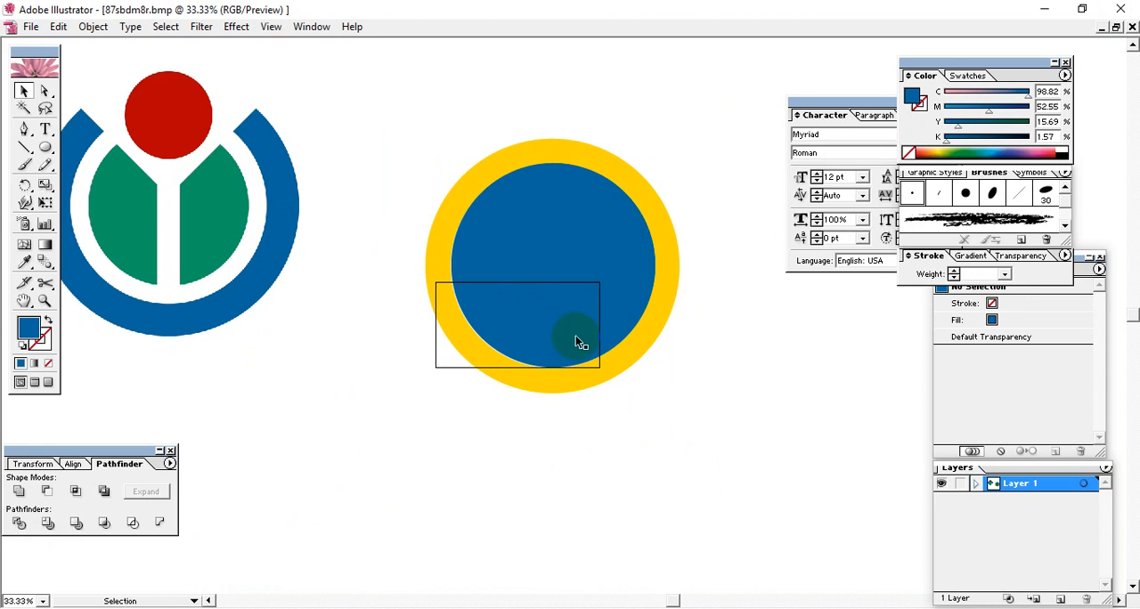
# Step: Examine up close how the blue disc's edge fits the ring's inner edge, from its lower arc to its upper arc
pyautogui.hotkey('ctrl', '=')
pyautogui.hotkey('ctrl', '=')
pyautogui.hotkey('ctrl', '=')
pyautogui.hotkey('ctrl', '=')
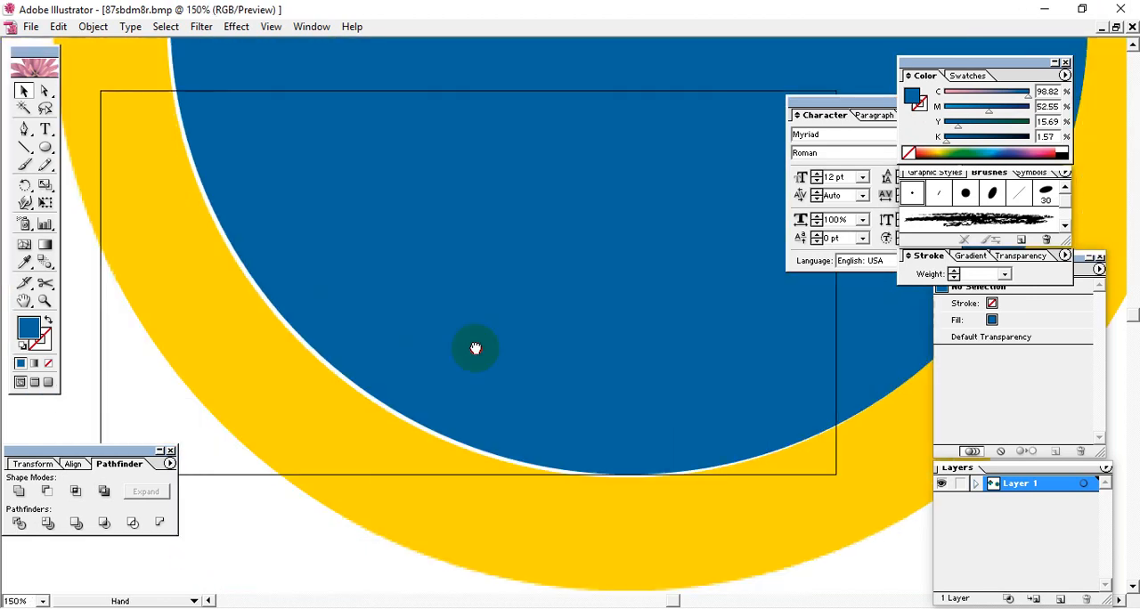
pyautogui.moveTo(476, 348); pyautogui.dragTo(508, 322)
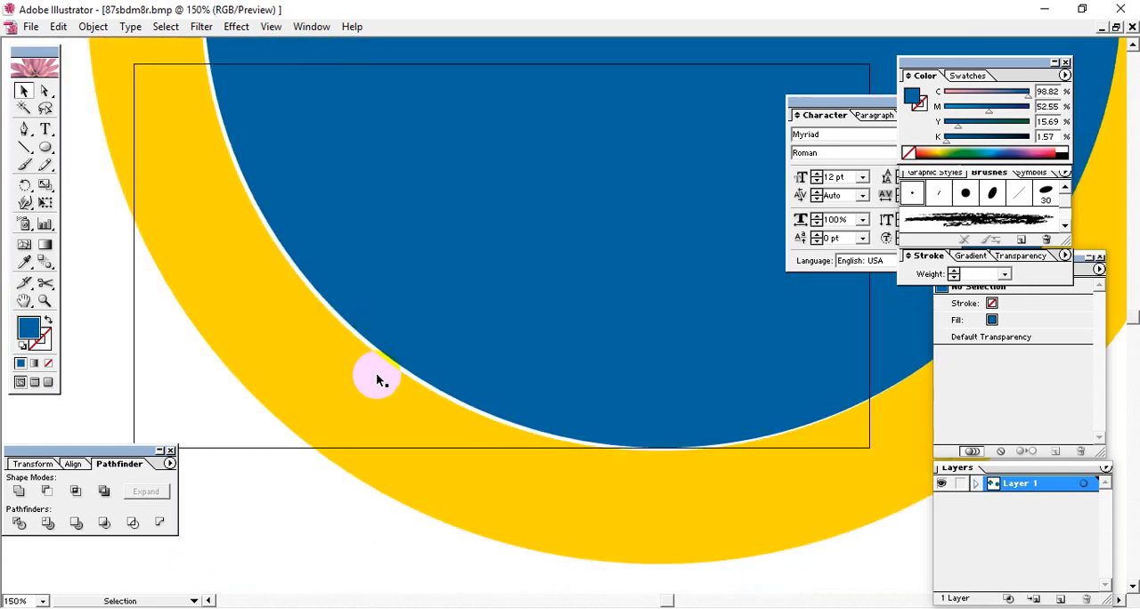
pyautogui.moveTo(575, 300); pyautogui.dragTo(428, 511)
pyautogui.moveTo(613, 310); pyautogui.dragTo(322, 591)
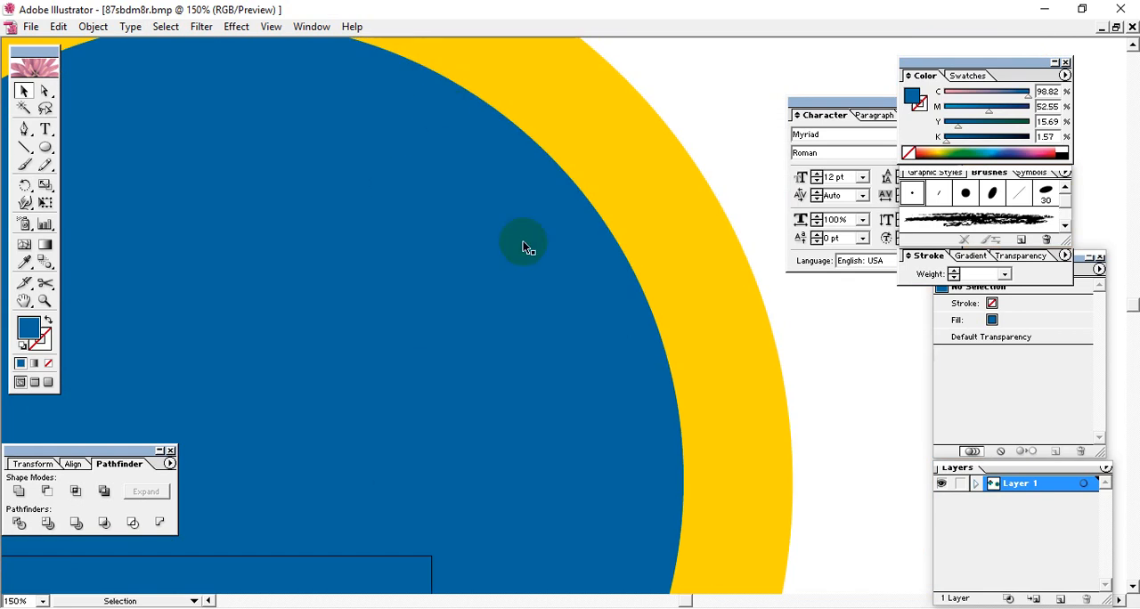
pyautogui.hotkey('ctrl', '-')
pyautogui.hotkey('ctrl', '-')
pyautogui.hotkey('ctrl', '-')
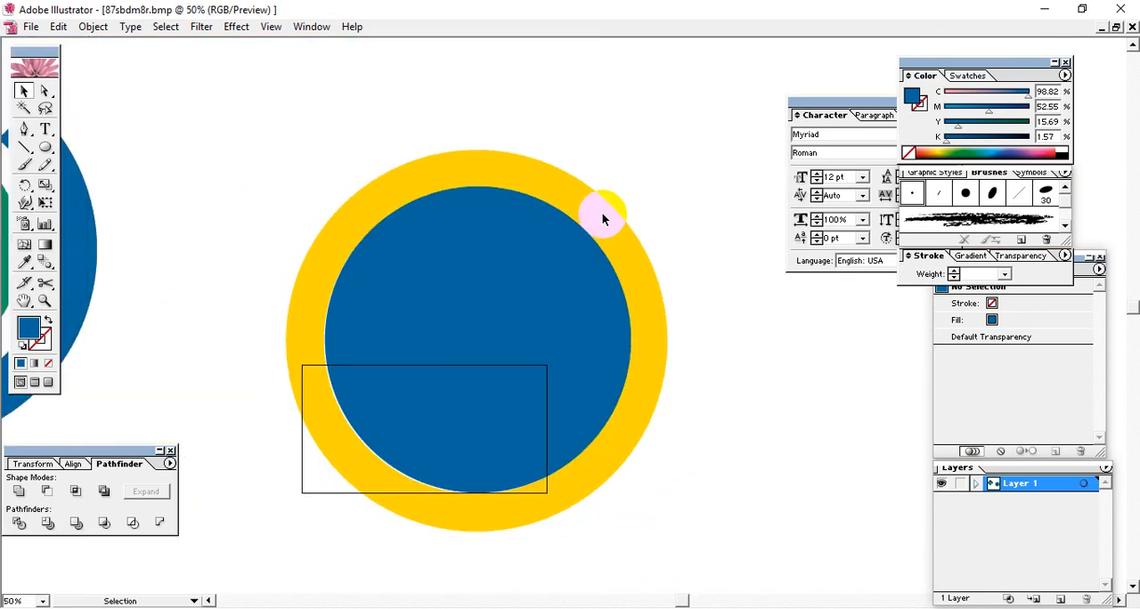
# Step: Align the blue disc and the yellow ring on their horizontal centres
pyautogui.moveTo(691, 166); pyautogui.dragTo(267, 483)
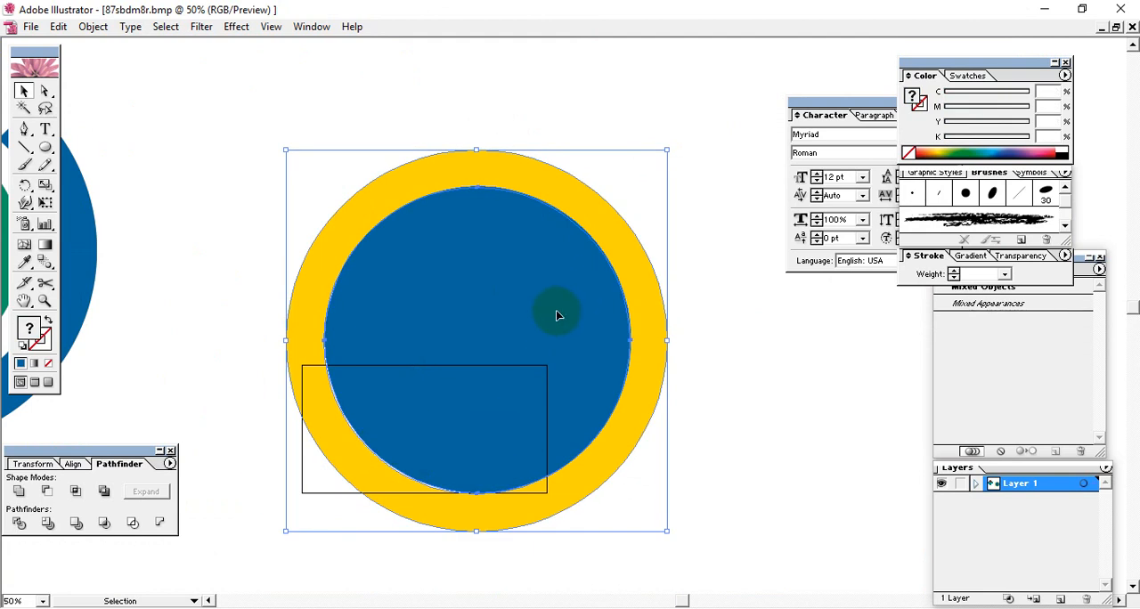
pyautogui.click(73, 466)
pyautogui.click(46, 492)
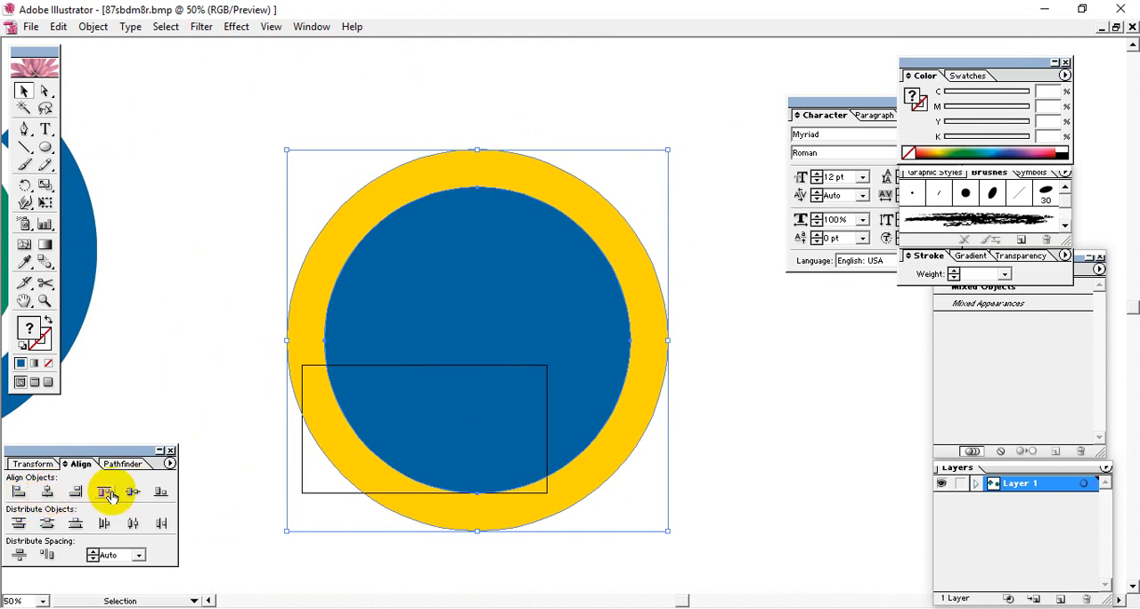
pyautogui.click(721, 379)
pyautogui.click(403, 522)
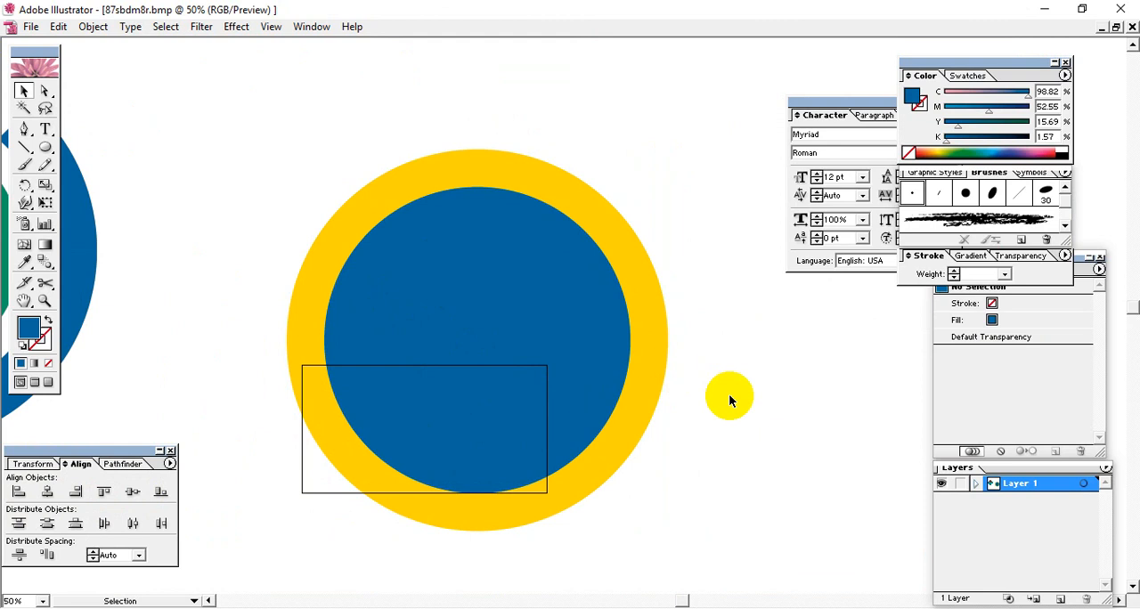
# Step: Scale the blue disc down proportionally about its centre to leave an even white gap inside the ring
pyautogui.moveTo(426, 339); pyautogui.dragTo(674, 359)
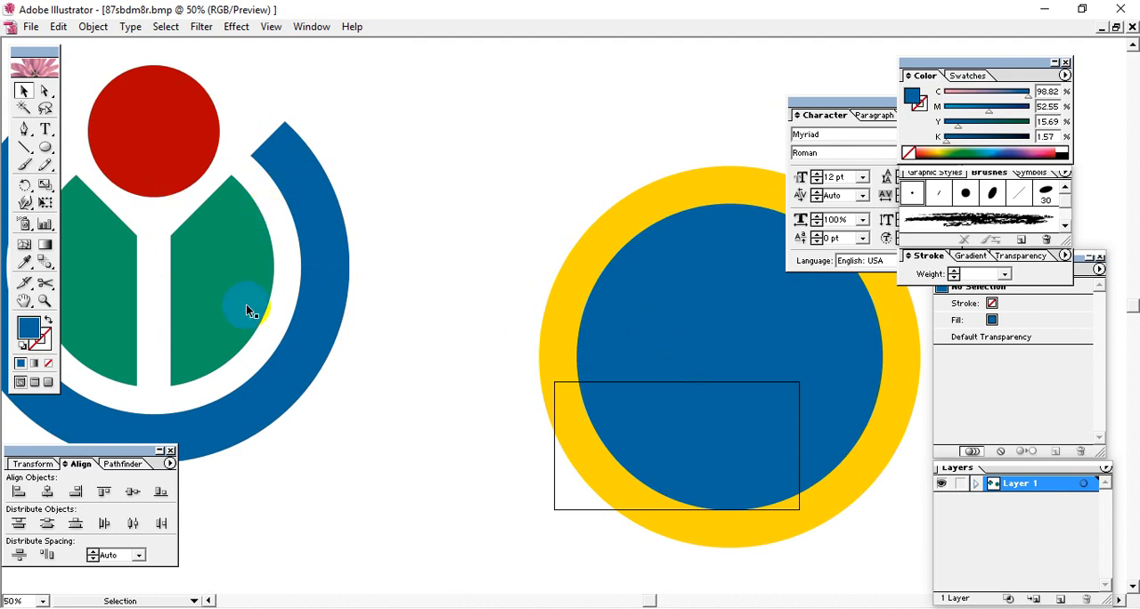
pyautogui.moveTo(371, 344); pyautogui.dragTo(177, 306)
pyautogui.click(527, 328)
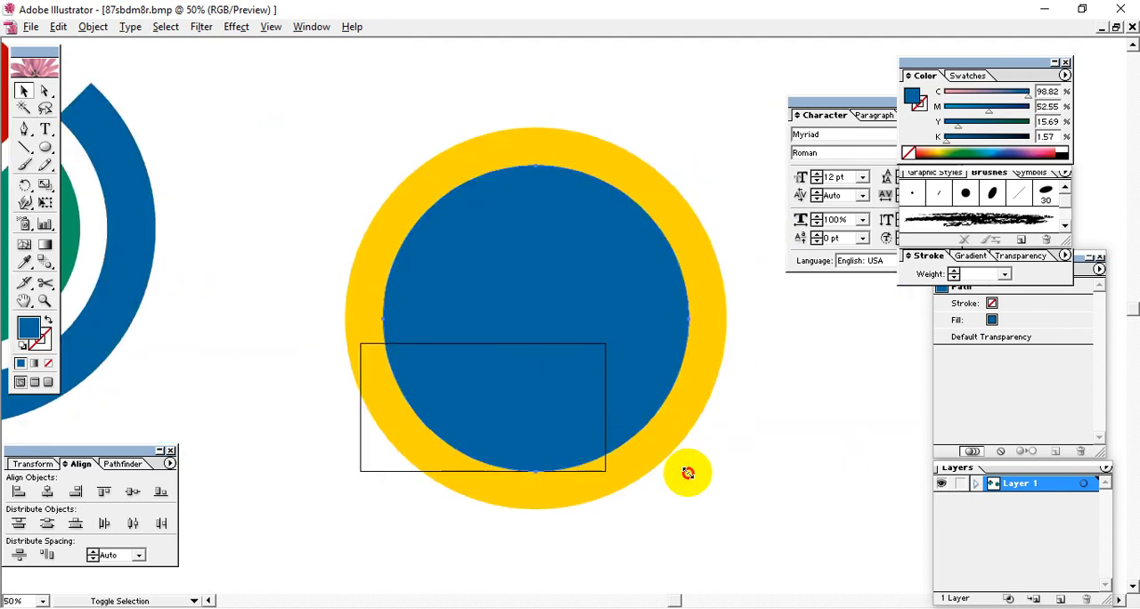
pyautogui.moveTo(686, 471); pyautogui.dragTo(660, 459)
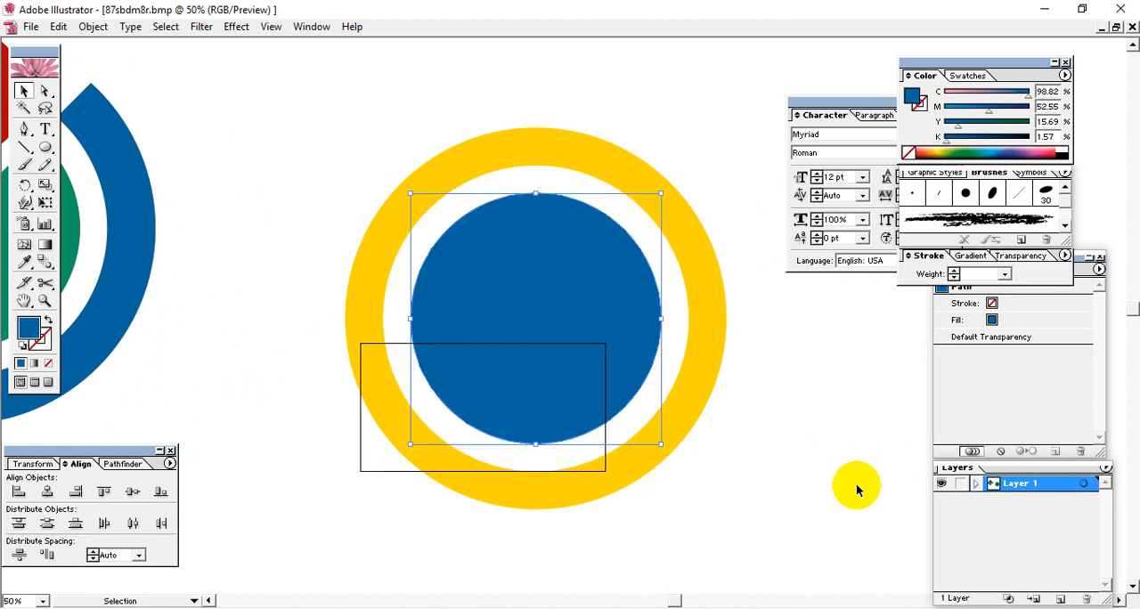
# Step: Compare the resized disc and ring with the reference logo, examining the angled cuts in its green shape and blue ring
pyautogui.press('space')
pyautogui.moveTo(814, 440); pyautogui.dragTo(878, 451)
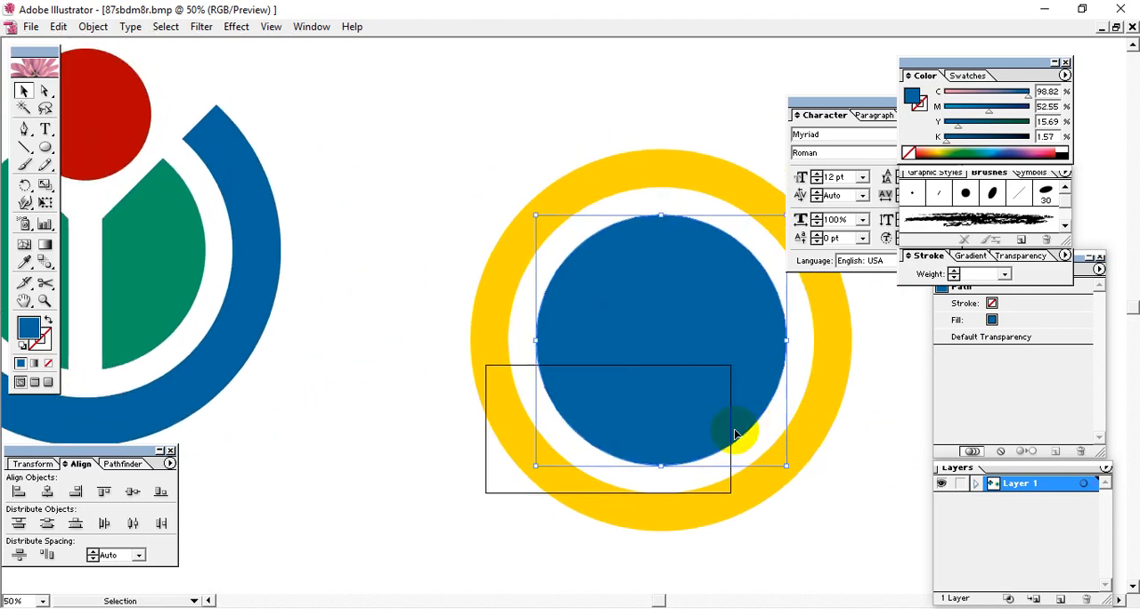
pyautogui.moveTo(528, 383); pyautogui.dragTo(590, 420)
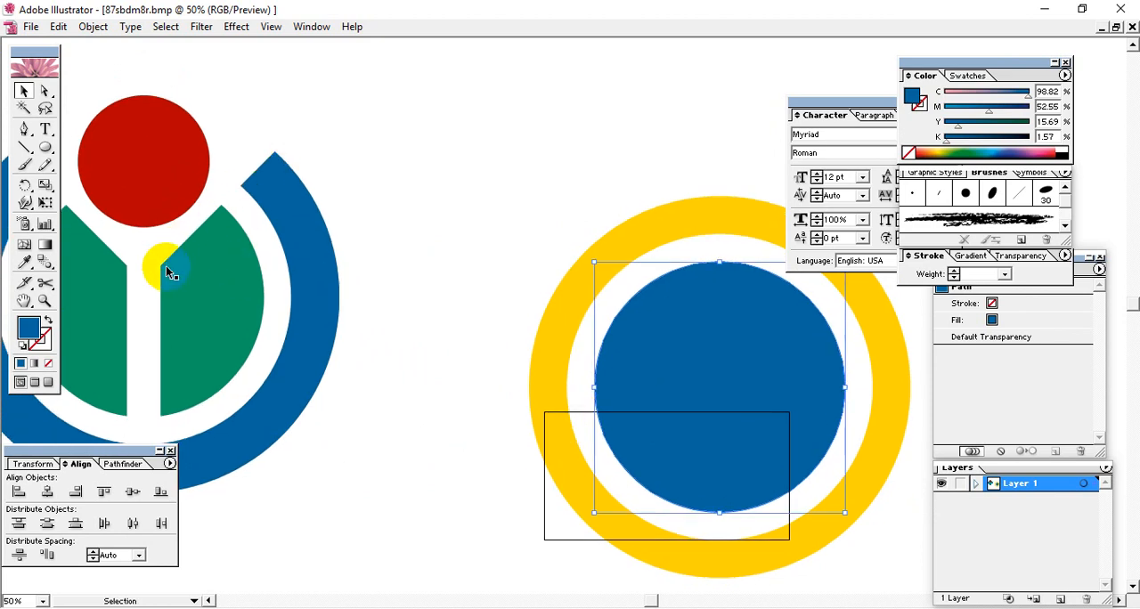
pyautogui.press('space')
pyautogui.moveTo(165, 310); pyautogui.dragTo(320, 353)
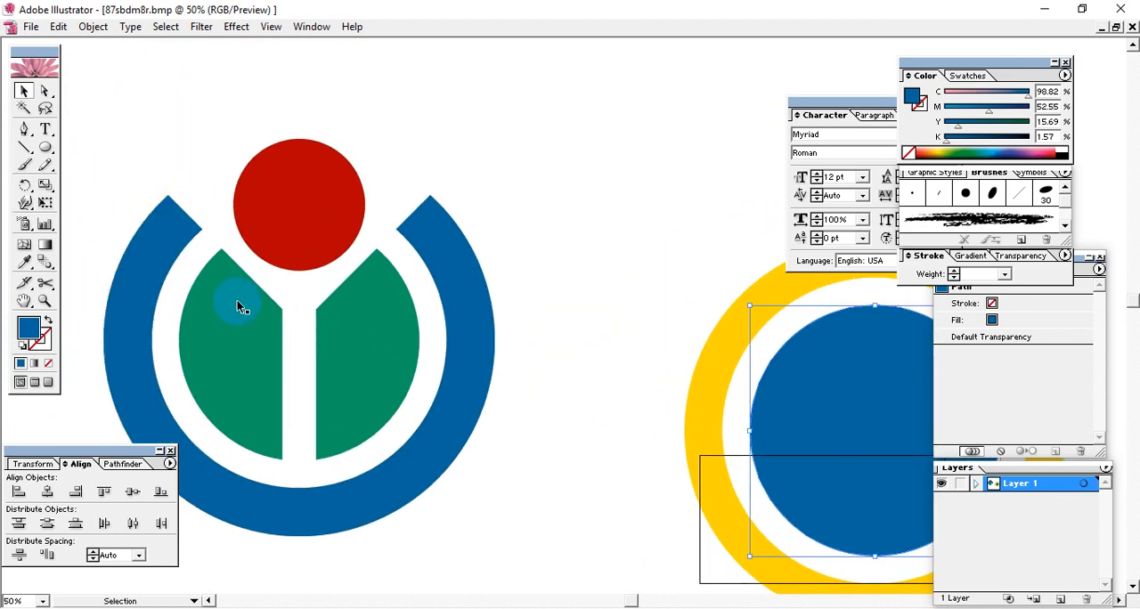
pyautogui.press('space')
pyautogui.moveTo(436, 321); pyautogui.dragTo(334, 330)
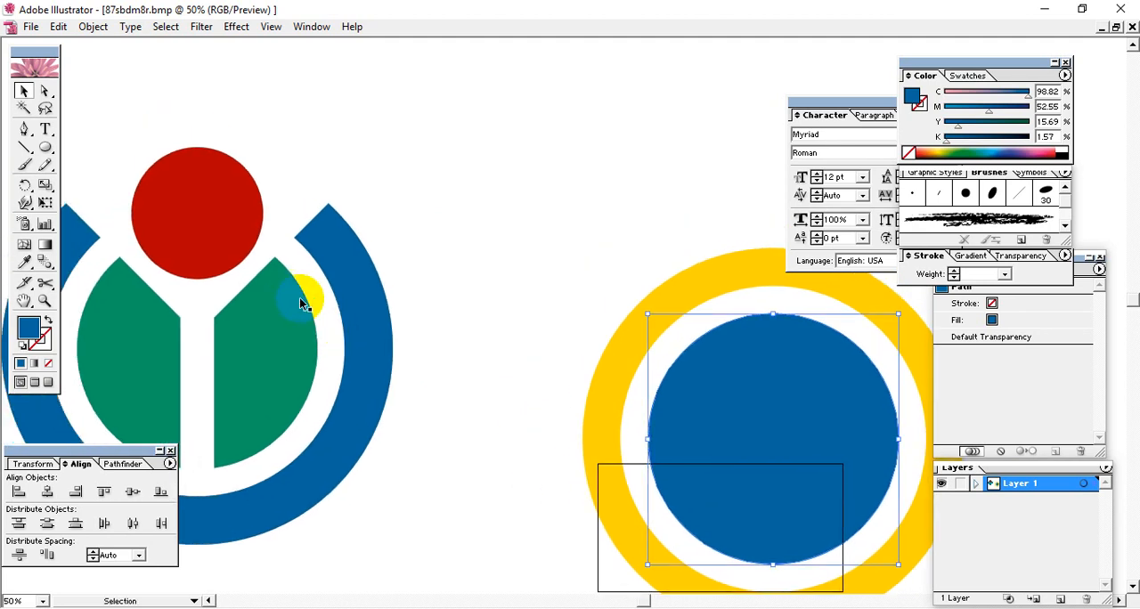
pyautogui.press('space')
pyautogui.moveTo(667, 335); pyautogui.dragTo(615, 326)
# Step: Draw a blue rectangle between the reference logo and the ring, and rotate it by 45°
pyautogui.moveTo(45, 143)
pyautogui.mouseDown()
pyautogui.moveTo(142, 147)
pyautogui.moveTo(90, 147)
pyautogui.moveTo(121, 162)
pyautogui.moveTo(64, 154)
pyautogui.mouseUp()
pyautogui.moveTo(354, 144); pyautogui.dragTo(596, 325)
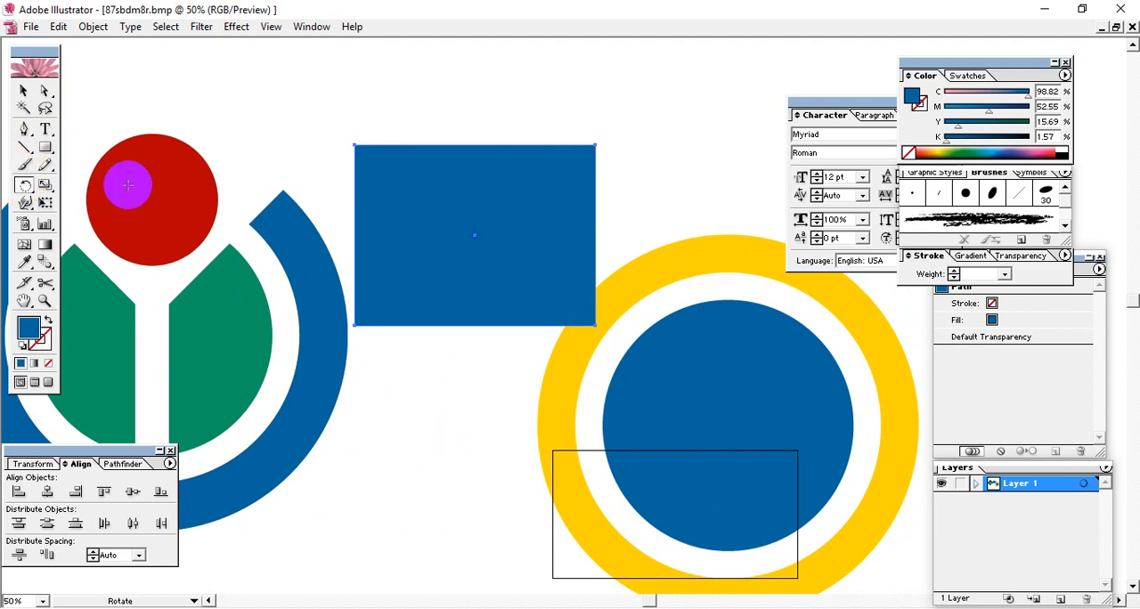
pyautogui.click(24, 186)
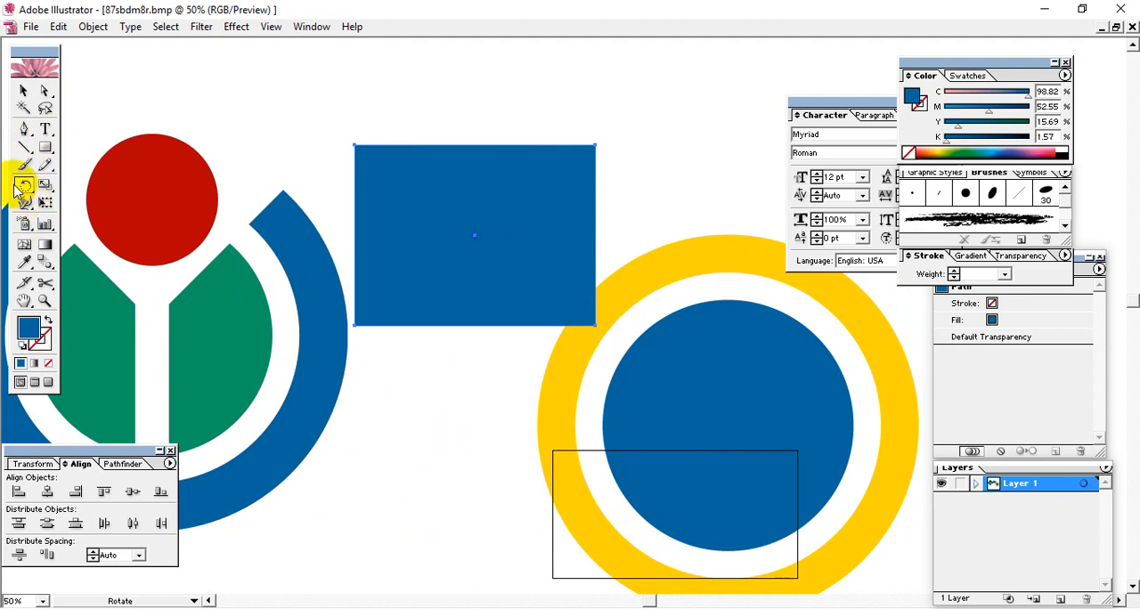
pyautogui.keyDown('alt'); pyautogui.click(306, 292); pyautogui.keyUp('alt')
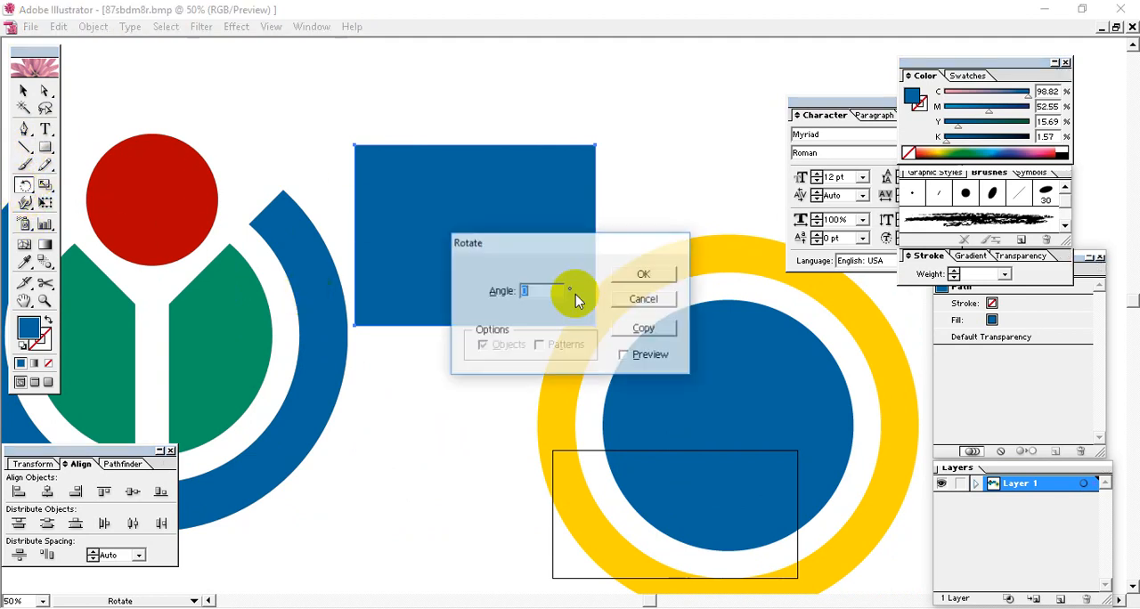
pyautogui.write('45')
pyautogui.click(670, 266)
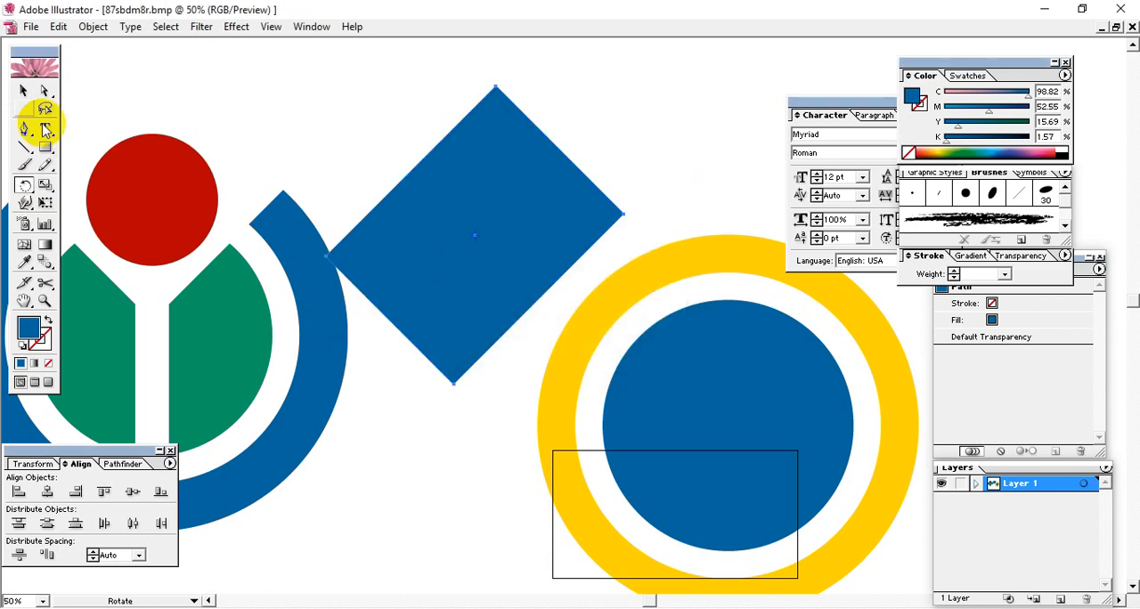
# Step: Set the rotated rectangle's width and height to 9 in each
pyautogui.click(33, 464)
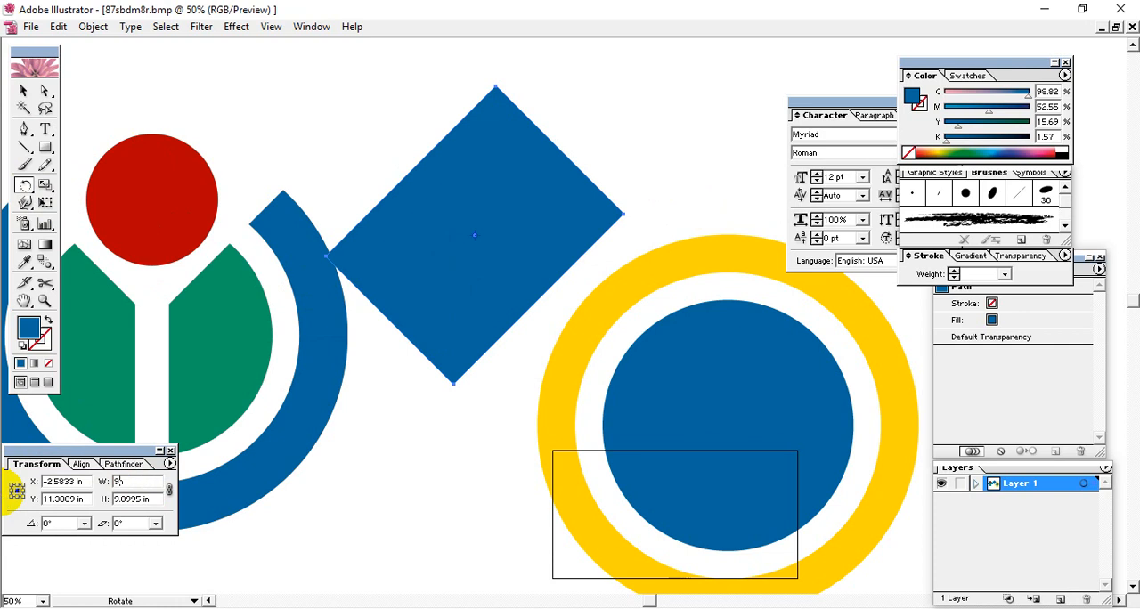
pyautogui.click(14, 492)
pyautogui.click(580, 338)
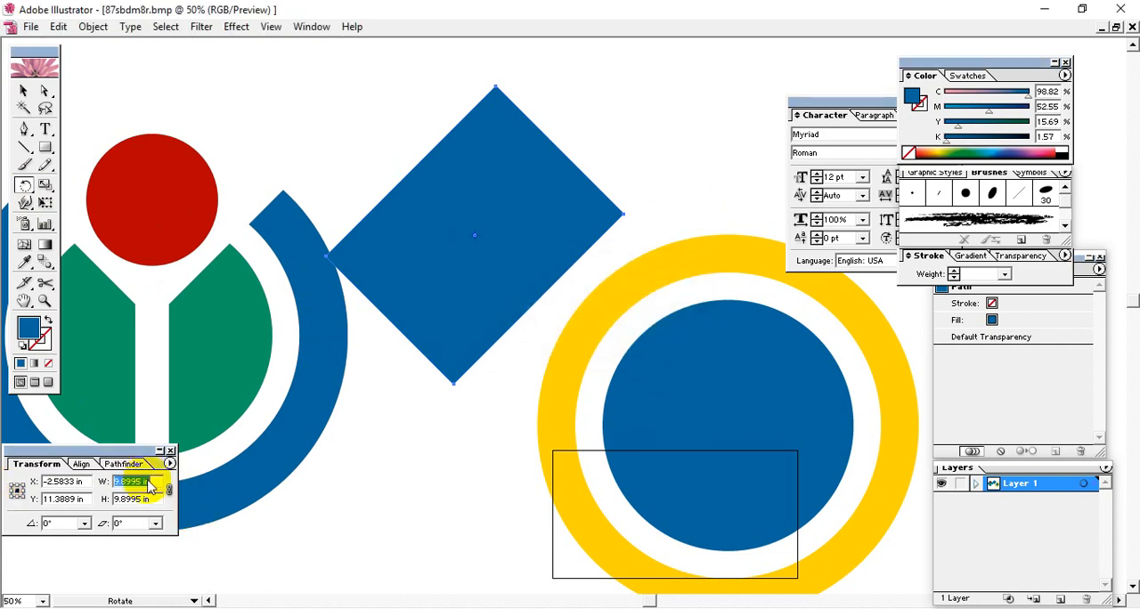
pyautogui.press('Tab')
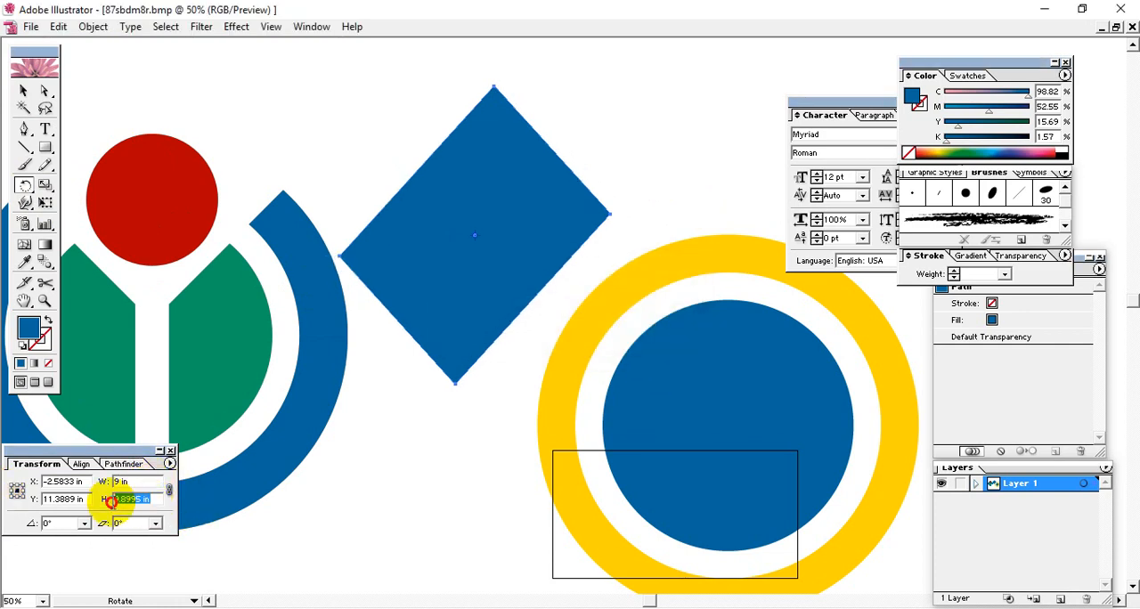
pyautogui.write('9')
pyautogui.press('Return')
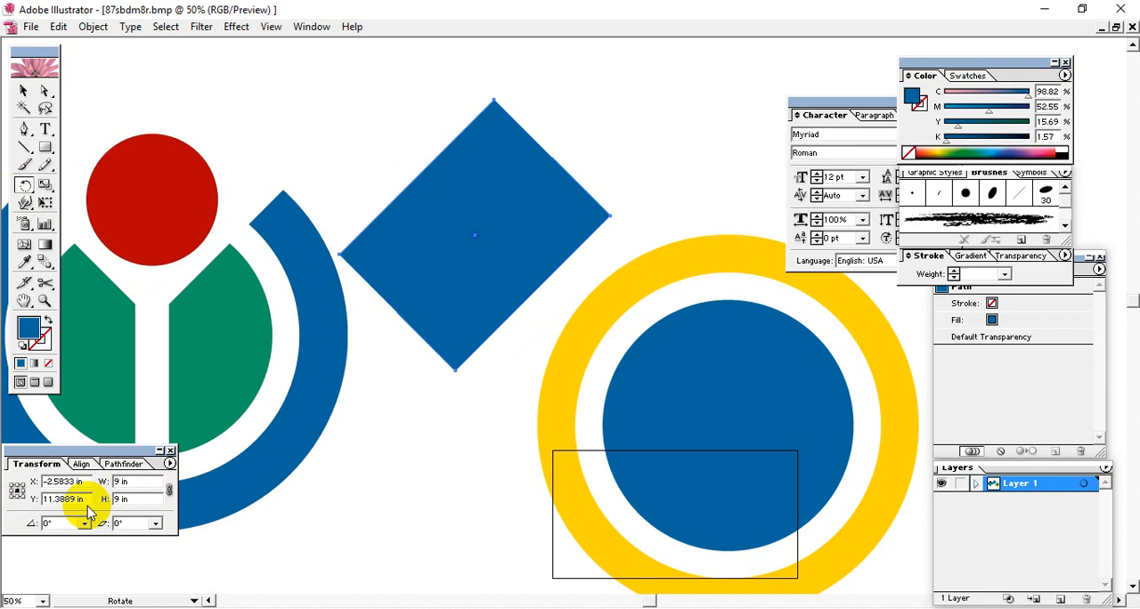
# Step: Delete the rotated rectangle
pyautogui.click(24, 92)
pyautogui.moveTo(534, 173); pyautogui.dragTo(340, 200)
pyautogui.press('Delete')
pyautogui.click(196, 224)
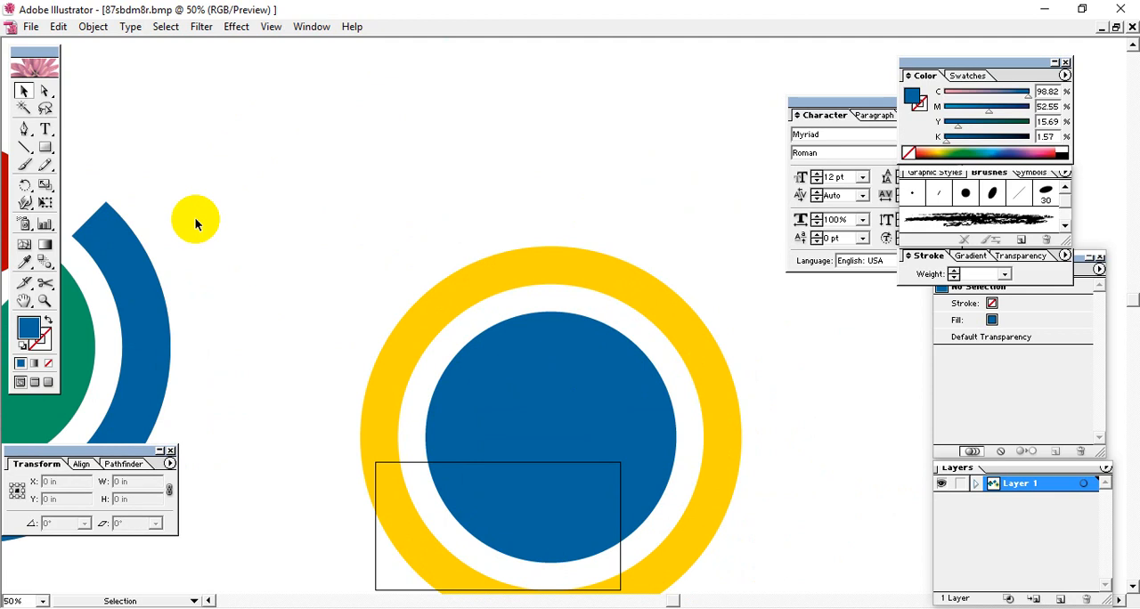
# Step: Draw a blue rectangle between the reference logo and the ring, and set its width and height to 5 in each
pyautogui.click(45, 147)
pyautogui.moveTo(193, 122); pyautogui.dragTo(371, 246)
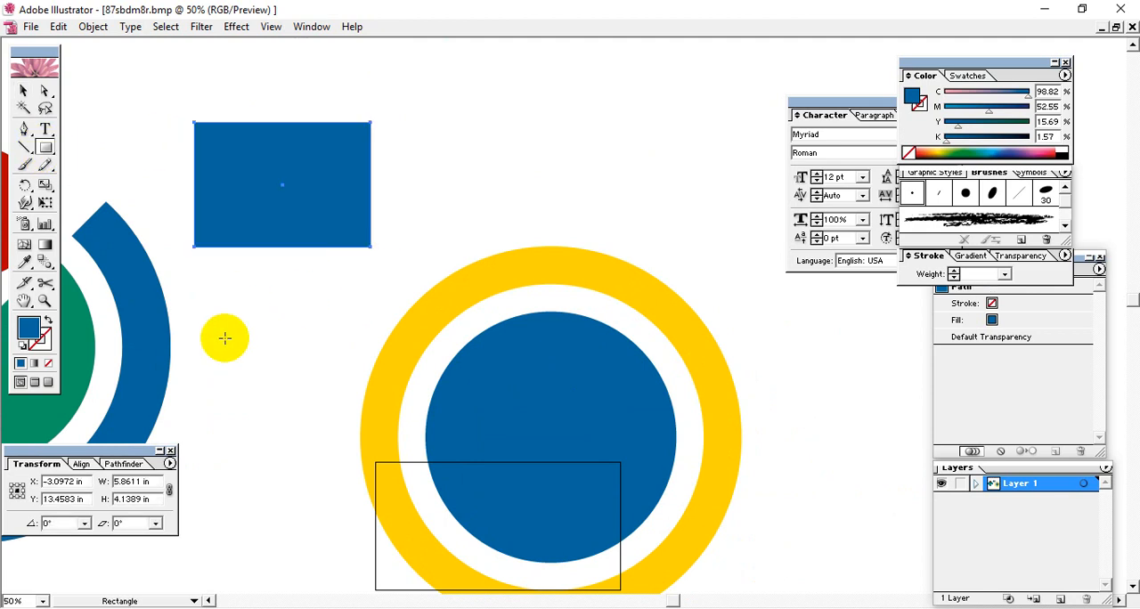
pyautogui.click(150, 482)
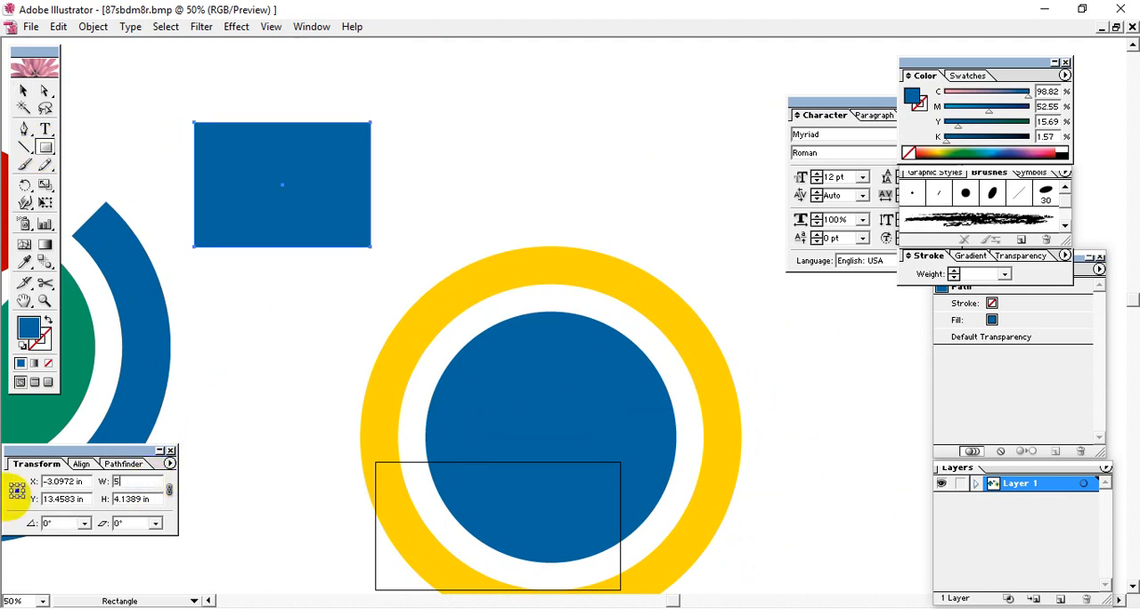
pyautogui.press('Tab')
pyautogui.doubleClick(156, 498)
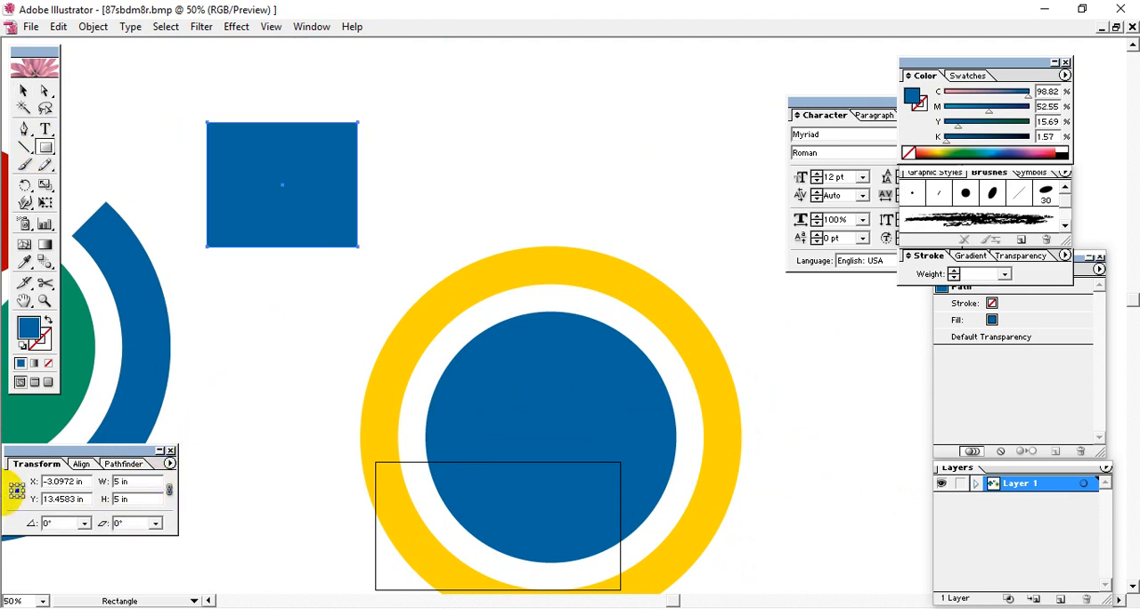
pyautogui.press('Return')
# Step: Rotate the 5 in square by 45° to turn it into a diamond
pyautogui.click(23, 90)
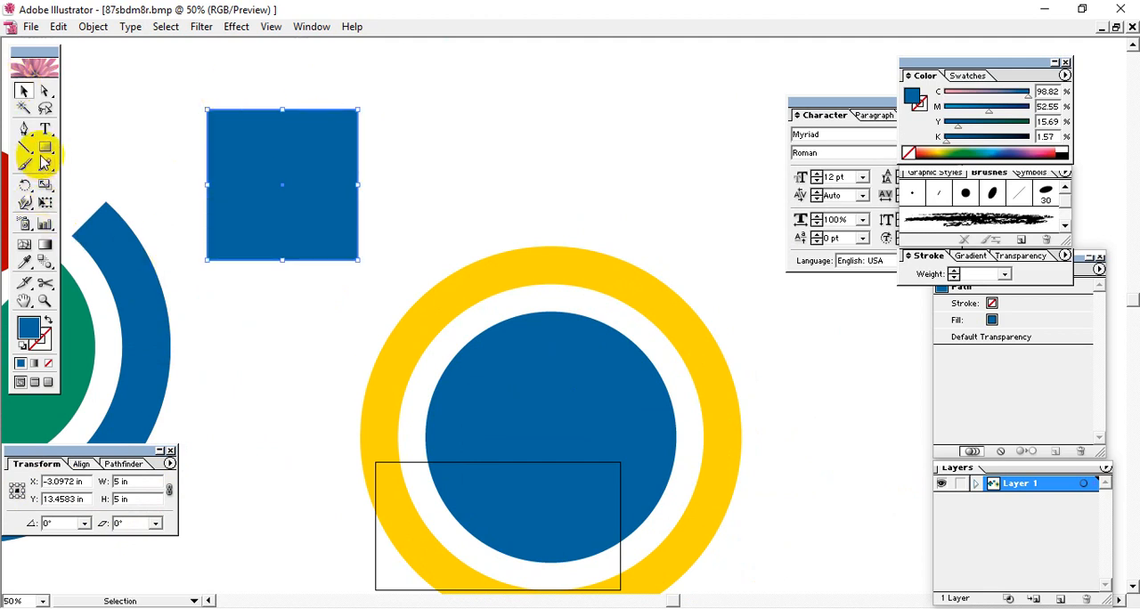
pyautogui.click(24, 184)
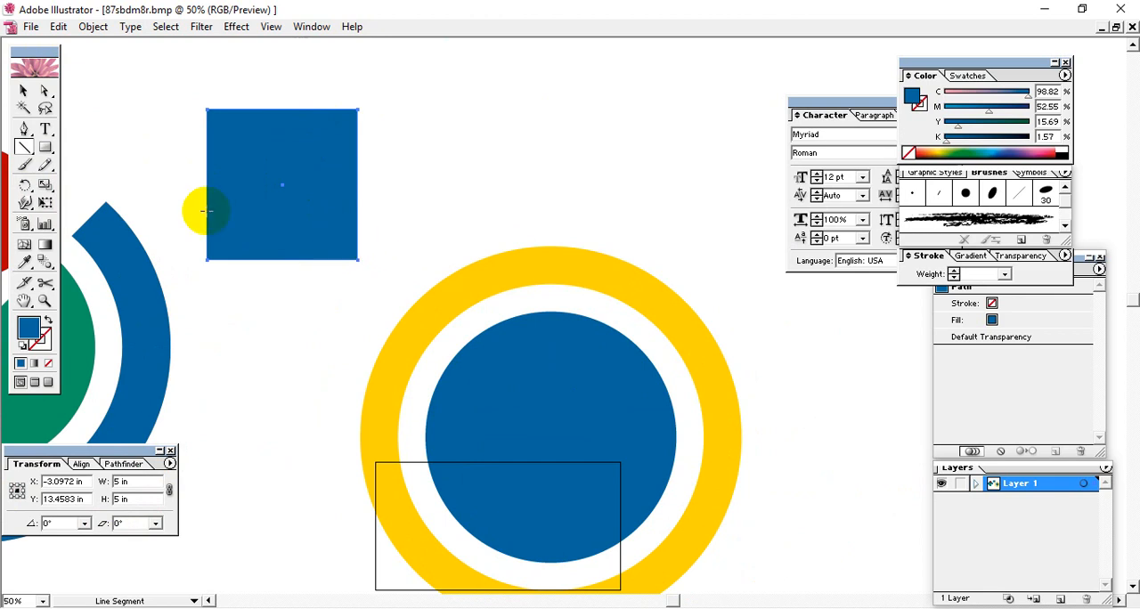
pyautogui.doubleClick(25, 184)
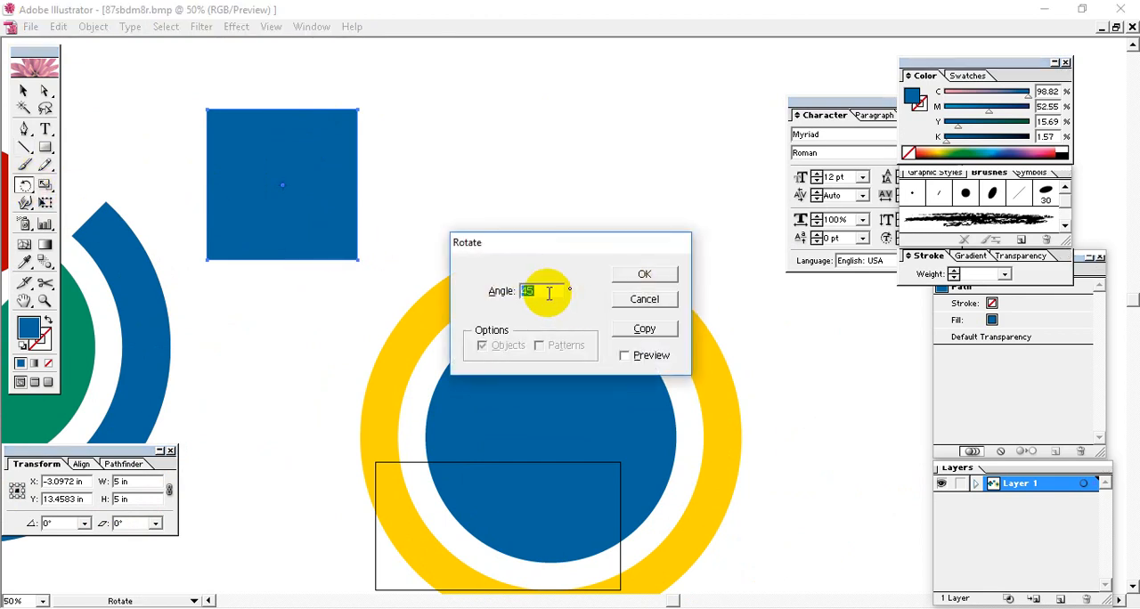
pyautogui.click(626, 355)
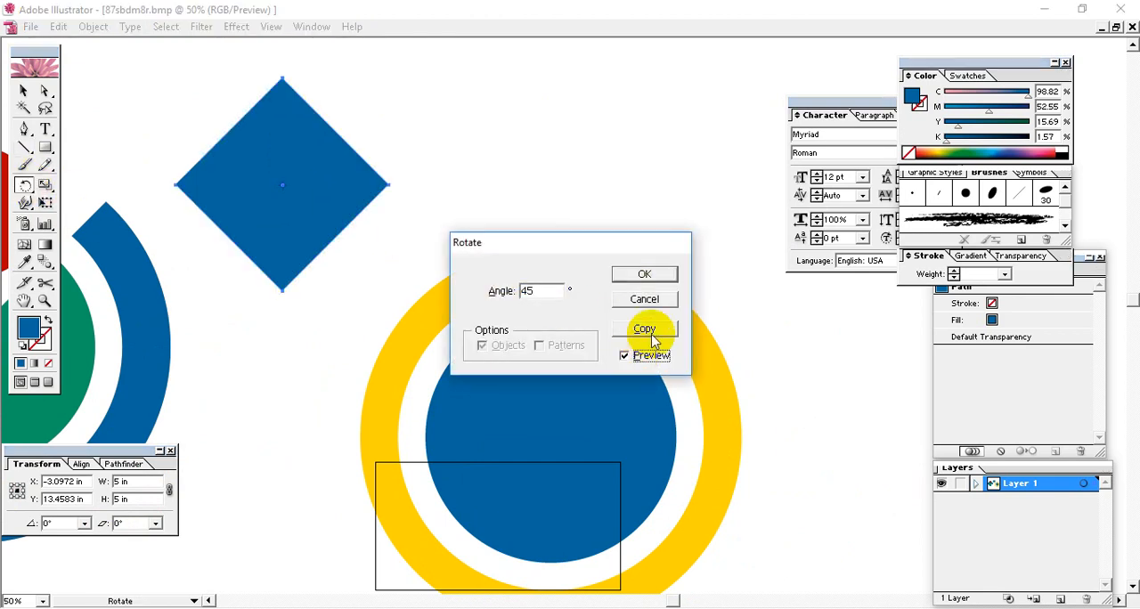
pyautogui.click(646, 274)
# Step: Move the diamond over the upper part of the ring and disc, and enlarge it proportionally to about 11.2 in wide
pyautogui.click(24, 90)
pyautogui.moveTo(271, 186); pyautogui.dragTo(533, 296)
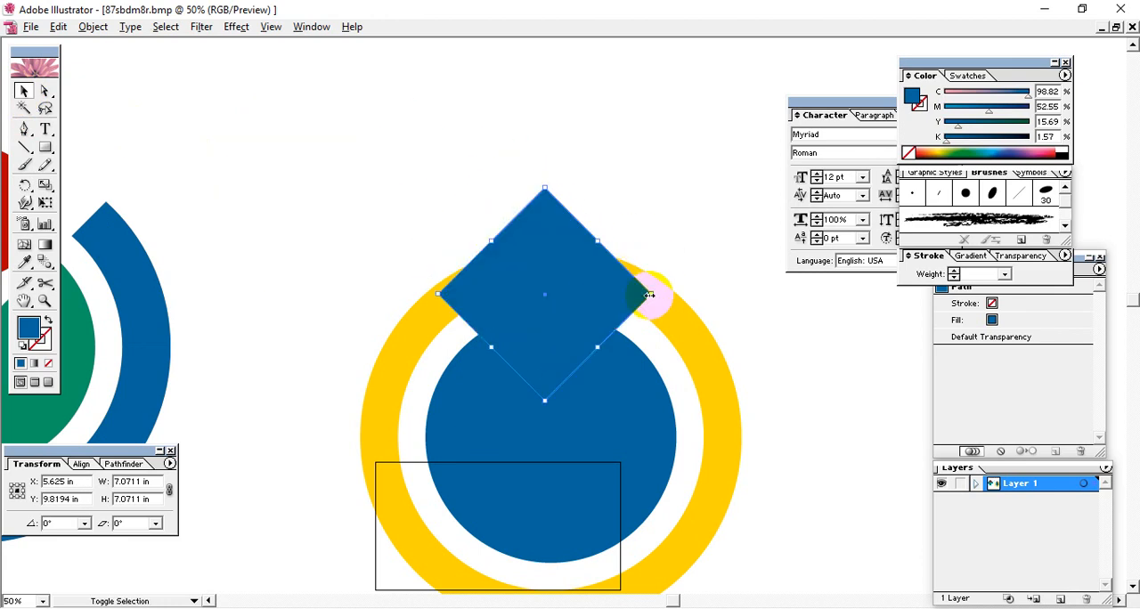
pyautogui.moveTo(651, 294); pyautogui.dragTo(738, 270)
pyautogui.moveTo(565, 320); pyautogui.dragTo(574, 310)
pyautogui.press('space')
pyautogui.moveTo(574, 380); pyautogui.dragTo(555, 267)
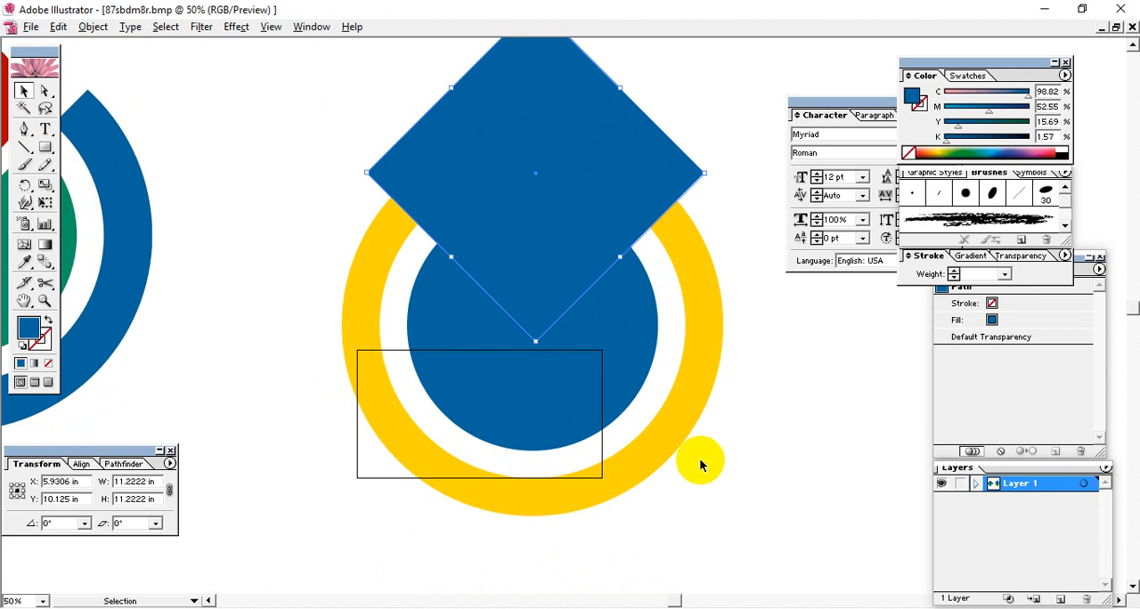
# Step: Align the diamond, ring and disc on their horizontal centres
pyautogui.moveTo(743, 538); pyautogui.dragTo(337, 181)
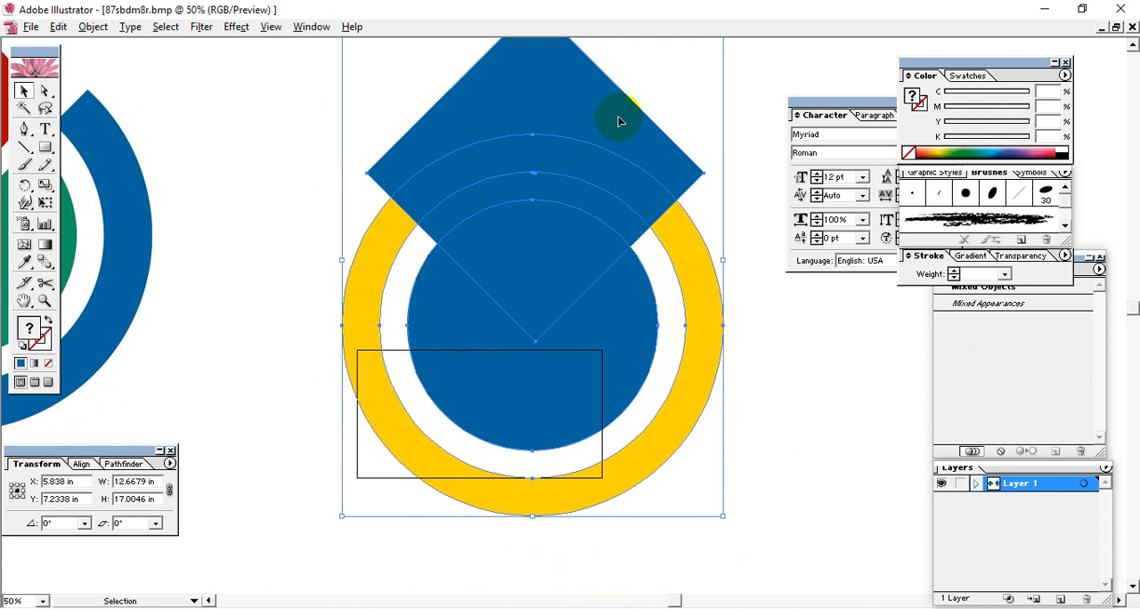
pyautogui.click(79, 465)
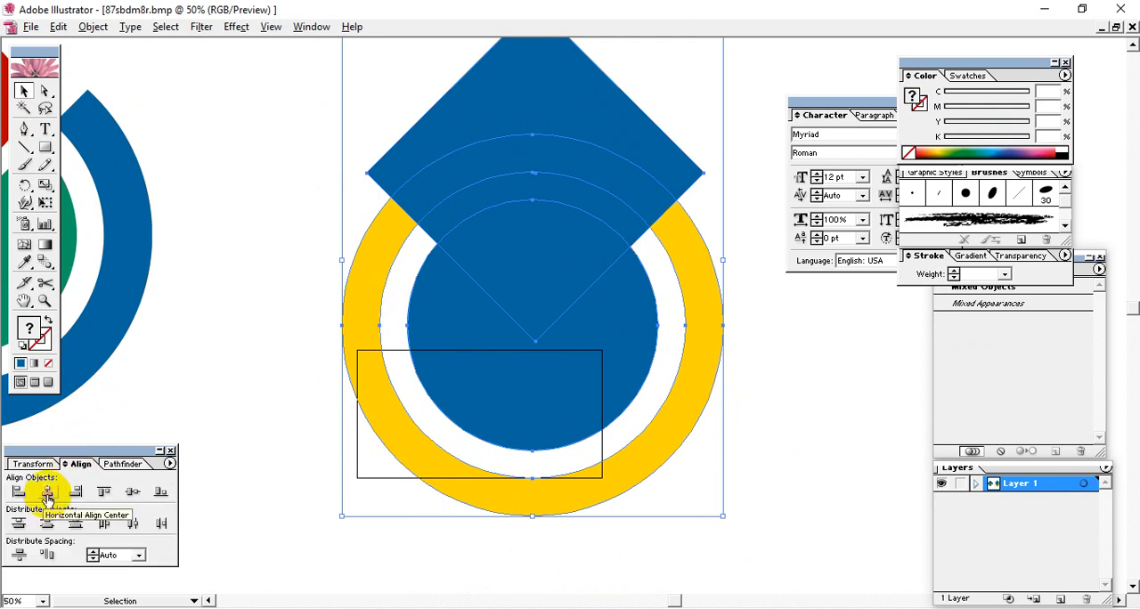
pyautogui.click(47, 497)
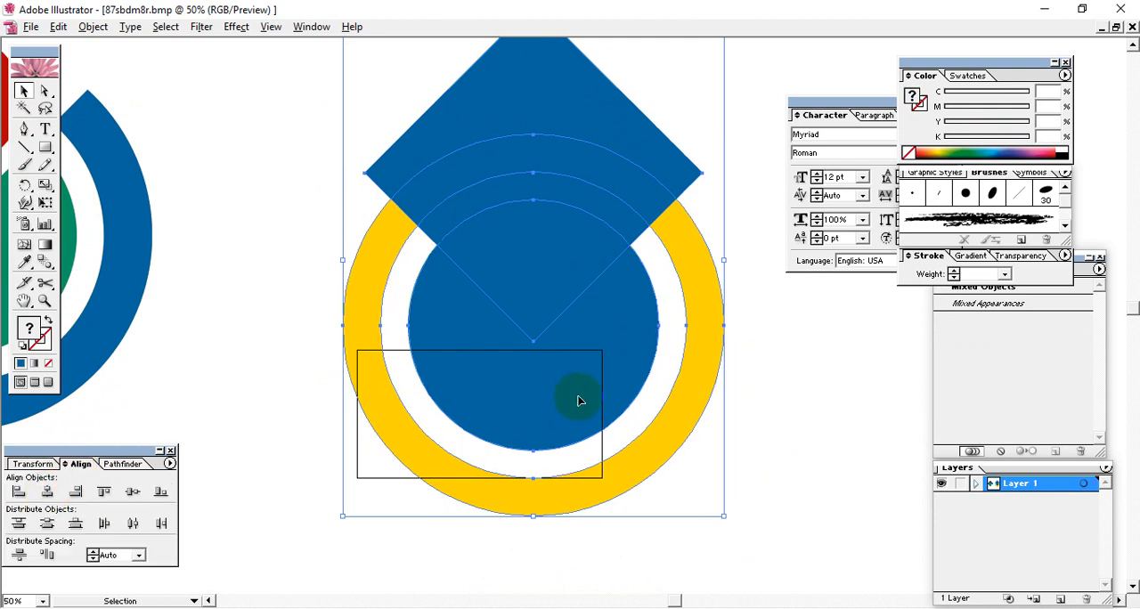
pyautogui.click(764, 457)
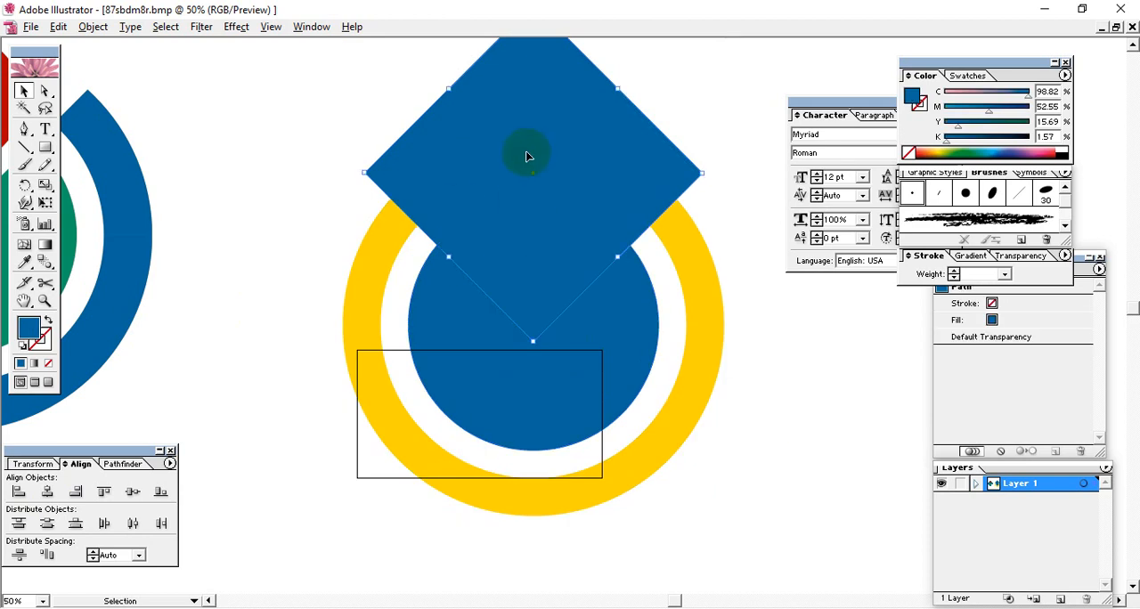
# Step: Nudge the diamond upward in small increments so its lower corner matches the reference logo's V-shaped cut
pyautogui.press('Up')
pyautogui.press('Up')
pyautogui.press('Up')
pyautogui.press('Up')
pyautogui.press('Up')
pyautogui.press('Up')
pyautogui.press('Up')
pyautogui.press('Up')
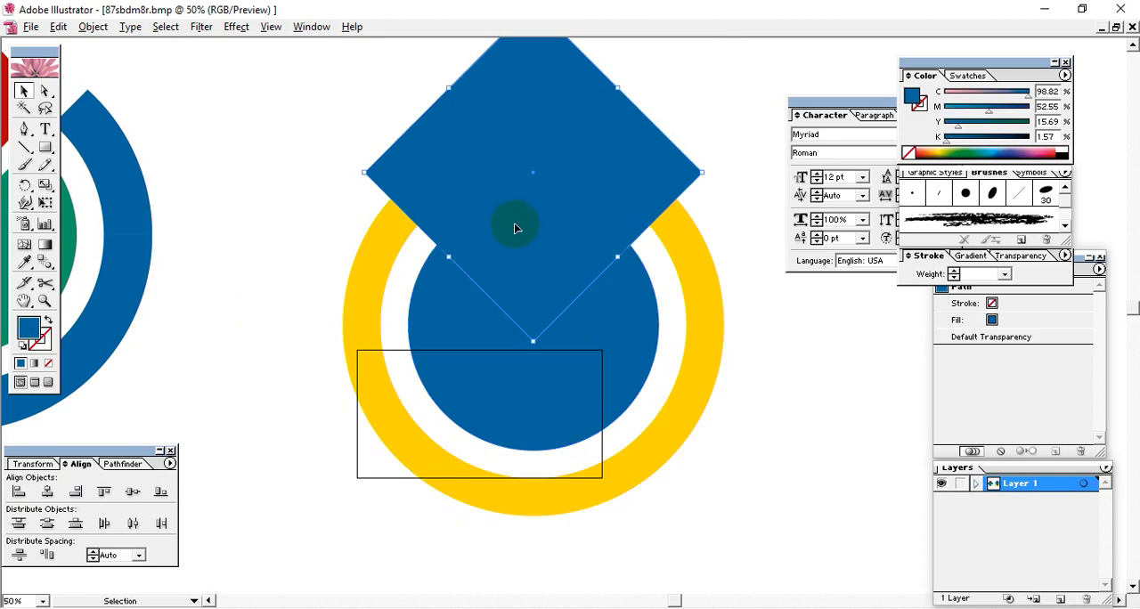
pyautogui.press('Up')
pyautogui.press('Up')
pyautogui.press('Up')
pyautogui.press('Up')
pyautogui.press('Up')
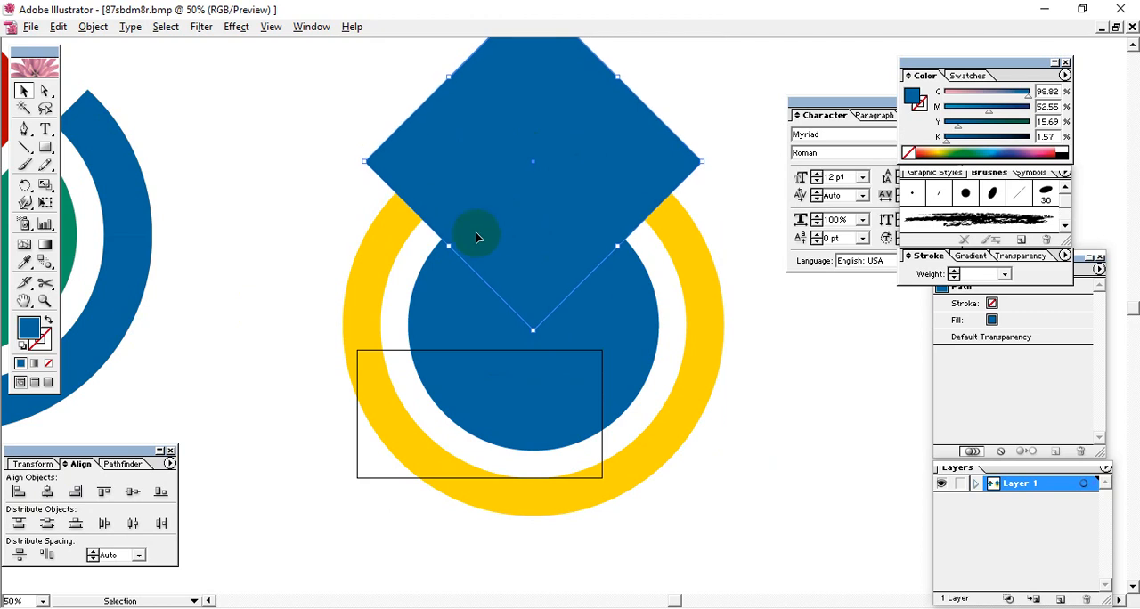
pyautogui.press('space')
pyautogui.moveTo(320, 310); pyautogui.dragTo(538, 409)
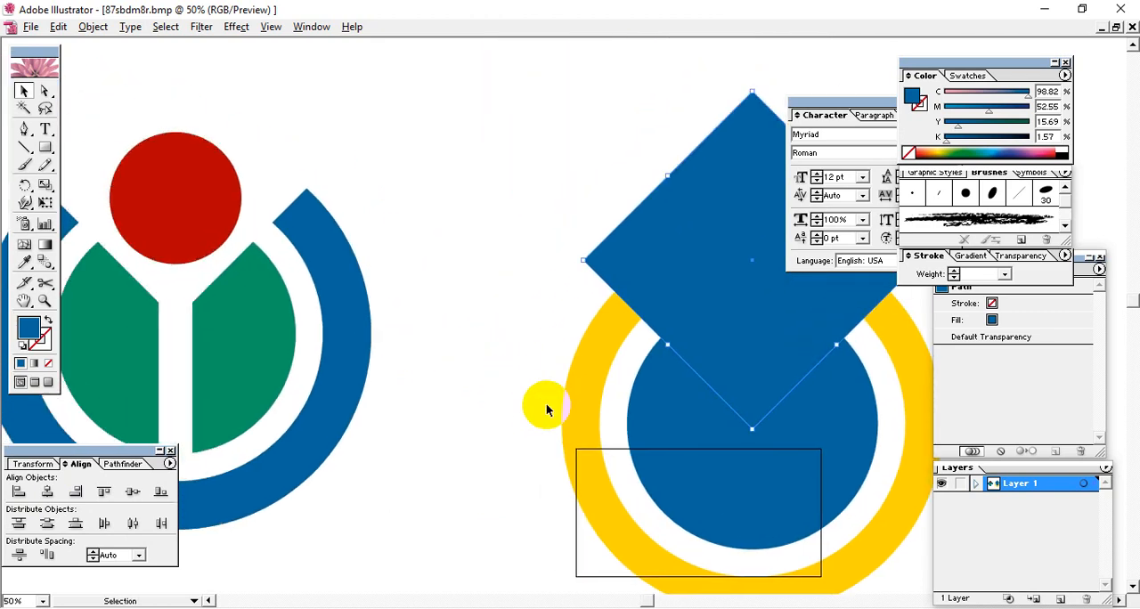
pyautogui.press('Up')
pyautogui.press('Up')
pyautogui.press('Up')
pyautogui.press('Up')
pyautogui.press('Up')
pyautogui.press('Up')
pyautogui.press('Up')
pyautogui.press('Up')
pyautogui.press('Up')
pyautogui.press('Up')
pyautogui.press('Up')
pyautogui.press('Up')
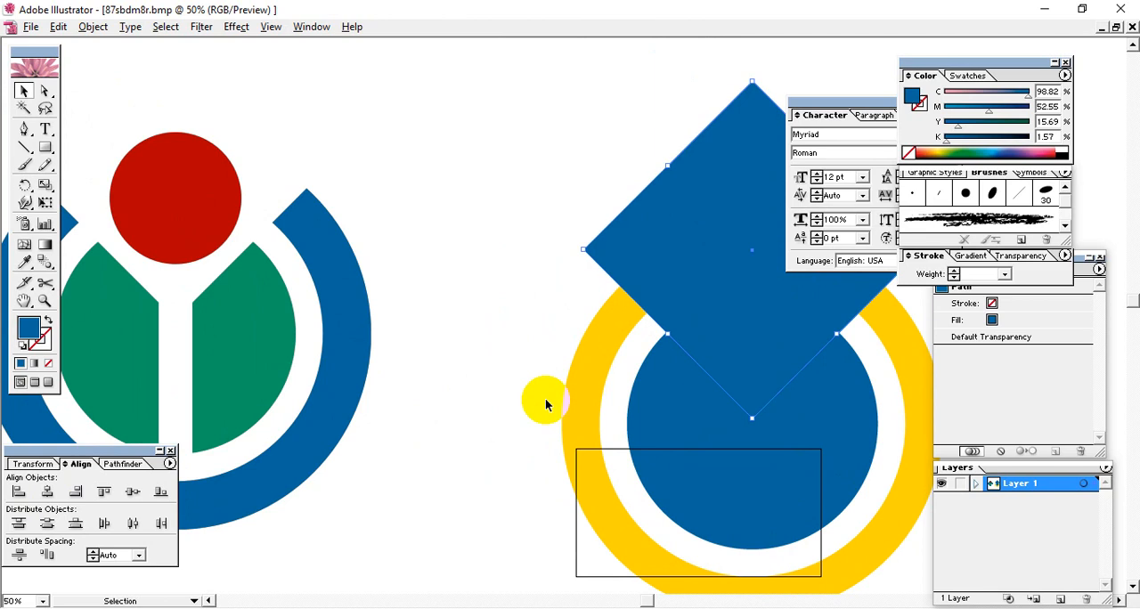
# Step: Divide the diamond, ring and disc into separate pieces along their overlaps, and ungroup the result
pyautogui.press('space')
pyautogui.moveTo(632, 359); pyautogui.dragTo(415, 283)
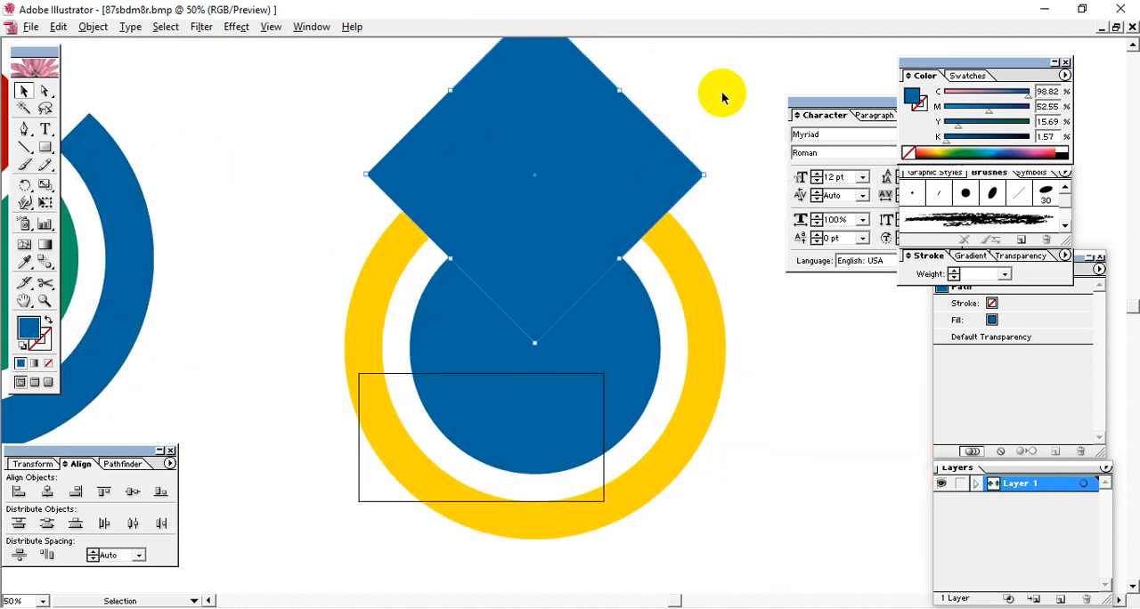
pyautogui.moveTo(669, 186); pyautogui.dragTo(325, 535)
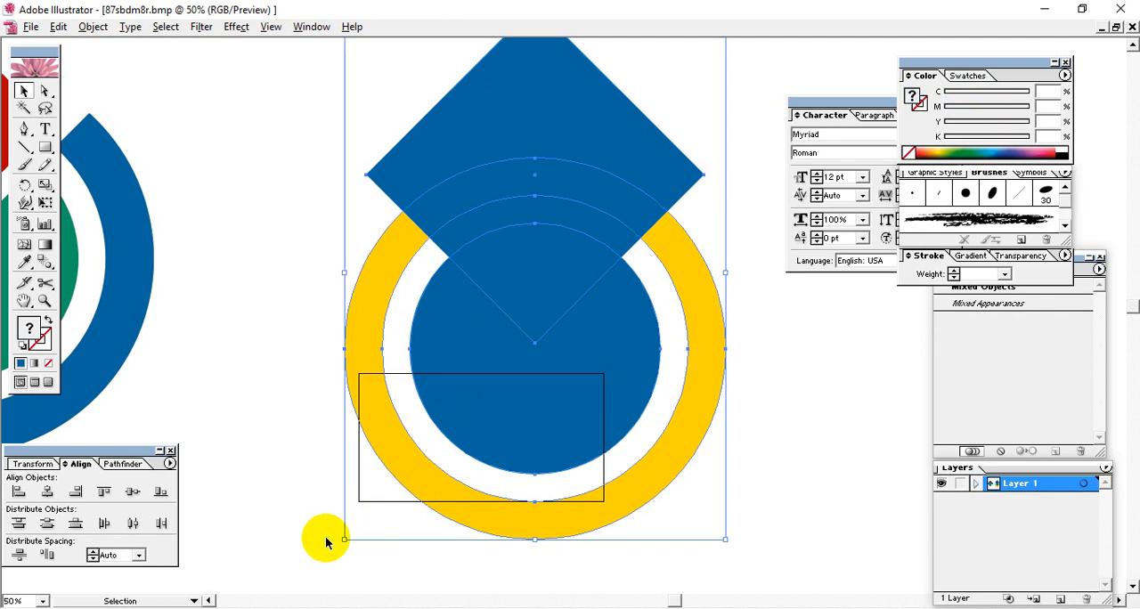
pyautogui.click(121, 464)
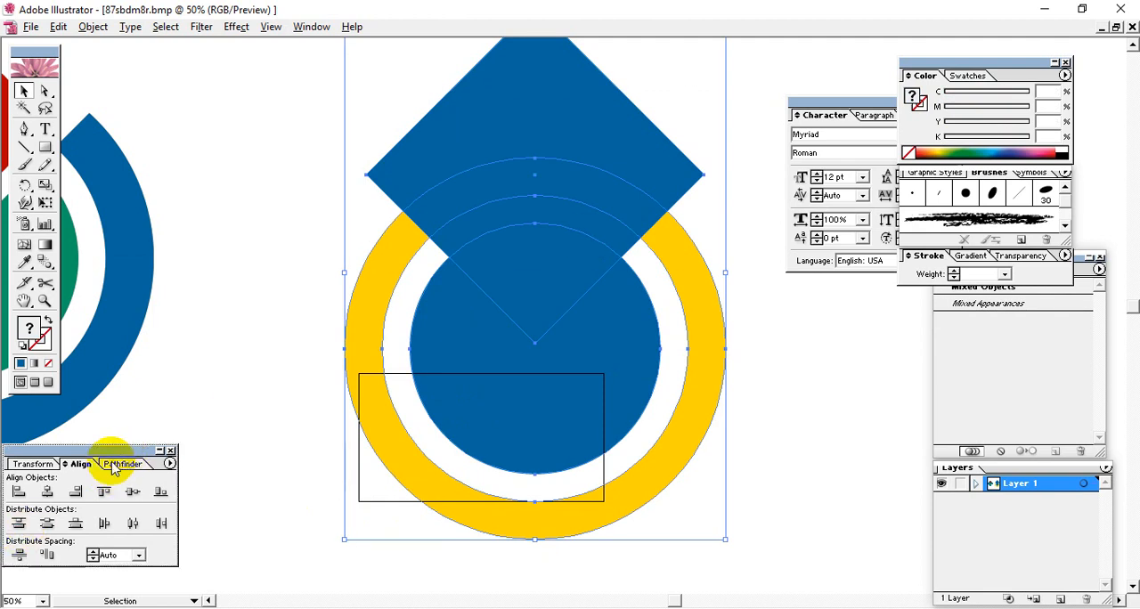
pyautogui.click(19, 523)
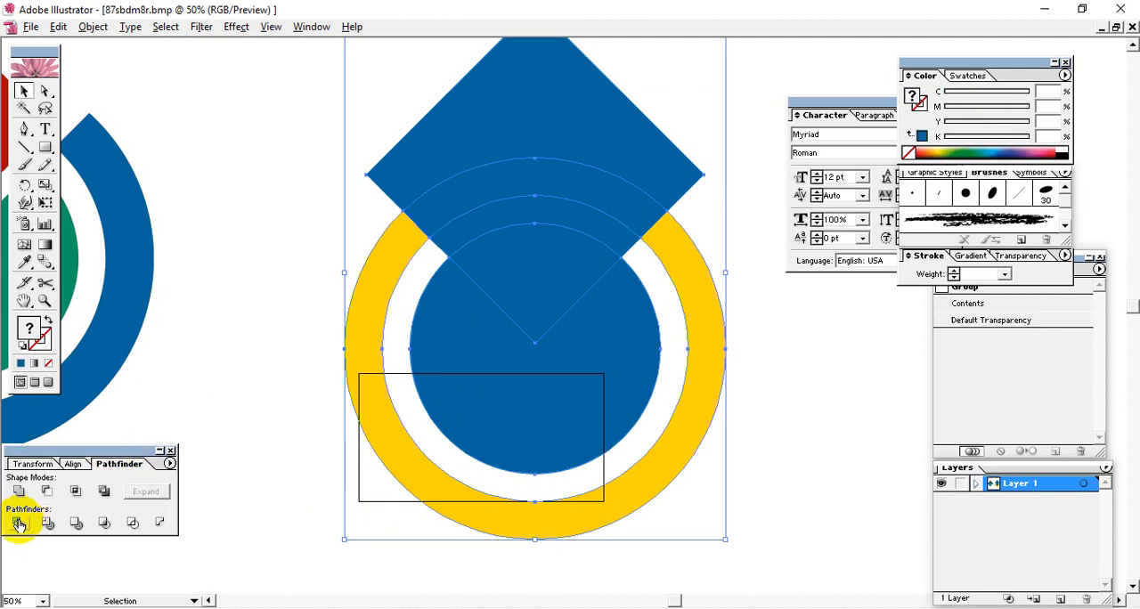
pyautogui.rightClick(580, 265)
pyautogui.click(609, 311)
# Step: Delete the diamond's cut pieces above and inside the ring and disc, leaving the 45° openings
pyautogui.click(519, 145)
pyautogui.moveTo(520, 146); pyautogui.dragTo(524, 190)
pyautogui.press('Delete')
pyautogui.click(552, 162)
pyautogui.press('Delete')
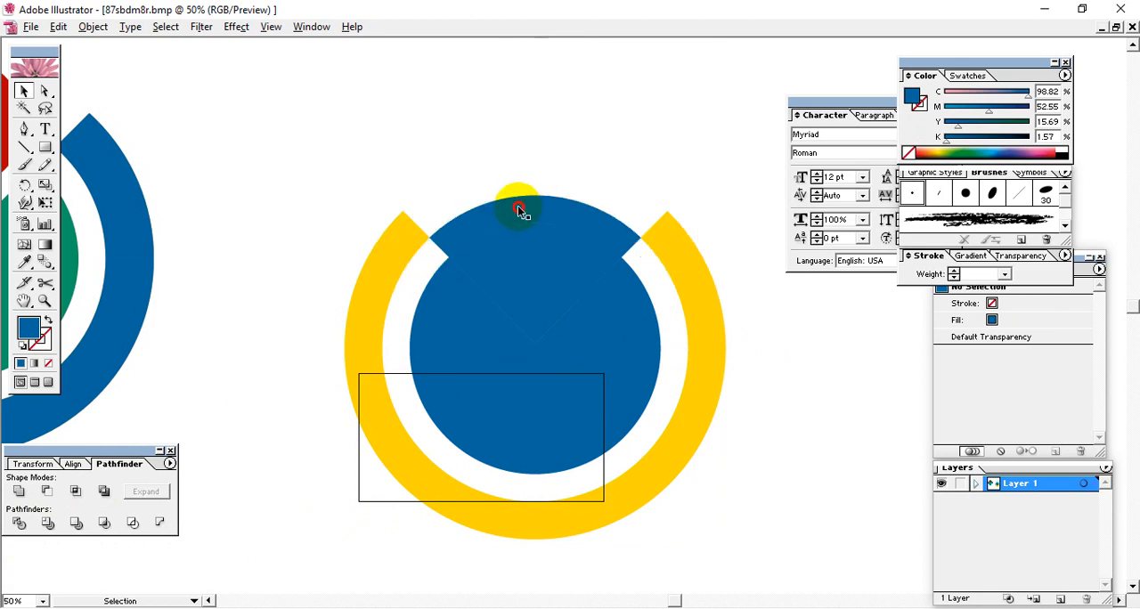
pyautogui.click(521, 212)
pyautogui.press('Delete')
pyautogui.press('Delete')
# Step: Draw a narrow vertical rectangle from the V-notch down past the disc's lower edge, as wide as the reference logo's gap
pyautogui.moveTo(763, 300)
pyautogui.mouseDown()
pyautogui.moveTo(796, 326)
pyautogui.moveTo(789, 280)
pyautogui.moveTo(772, 284)
pyautogui.mouseUp()
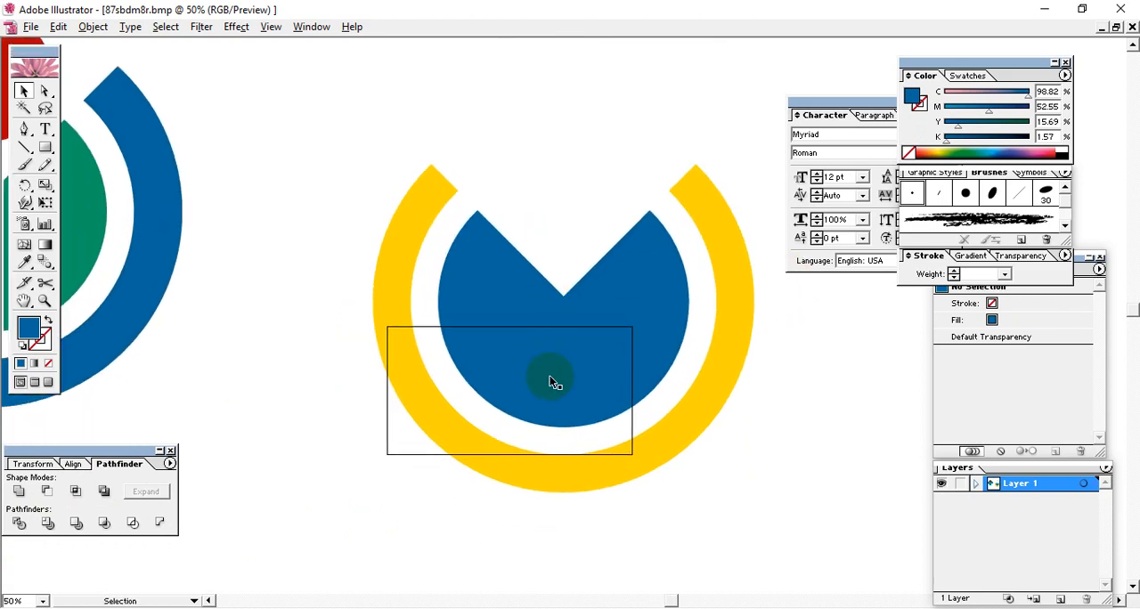
pyautogui.moveTo(546, 283); pyautogui.dragTo(695, 368)
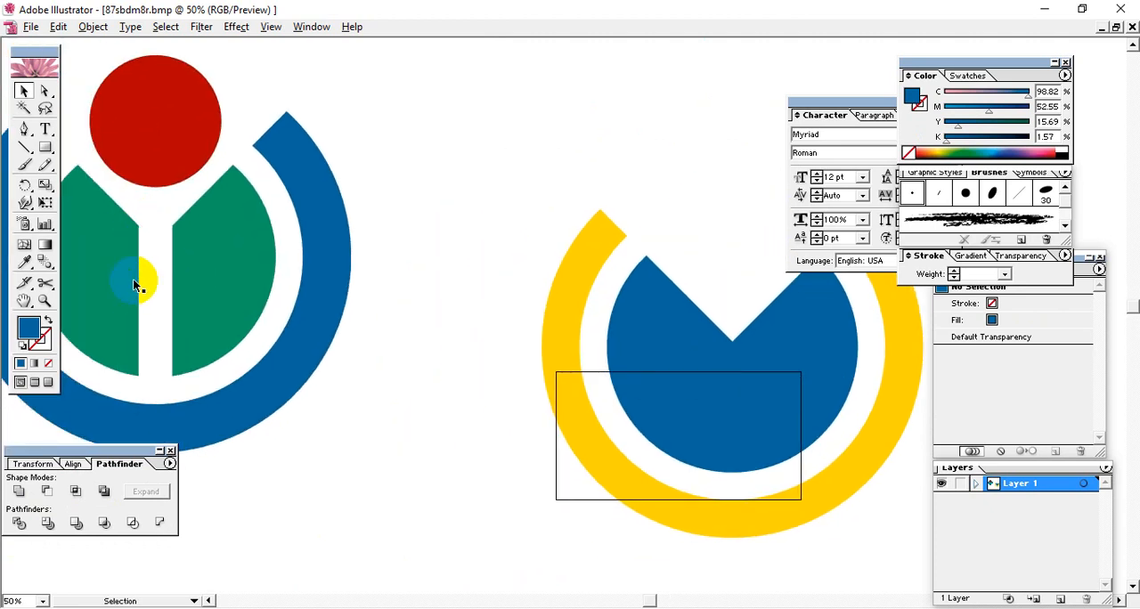
pyautogui.click(46, 147)
pyautogui.moveTo(737, 312); pyautogui.dragTo(523, 272)
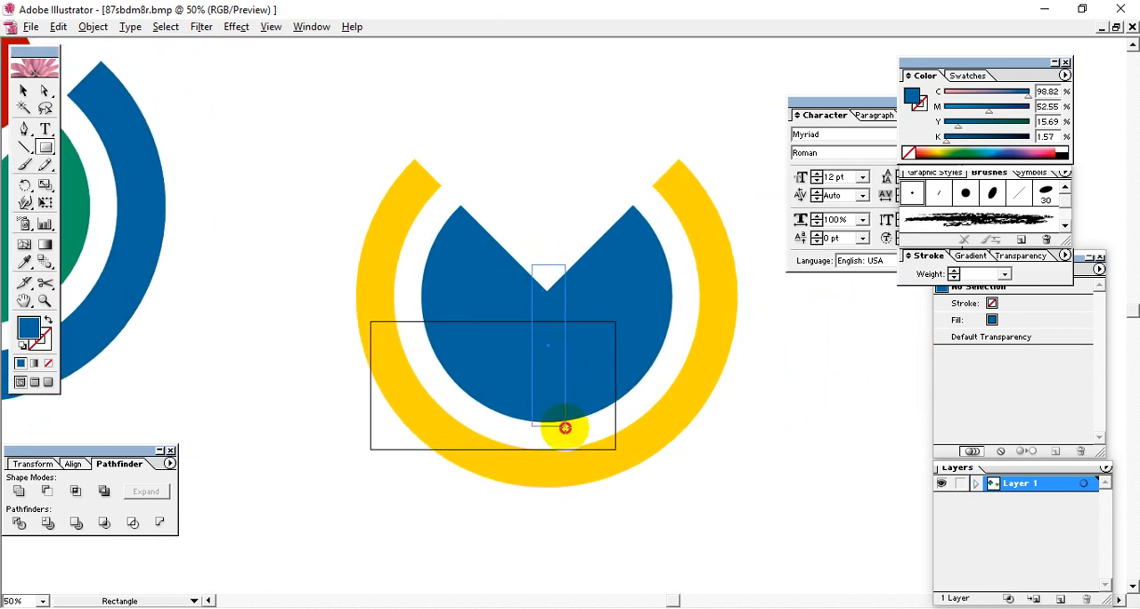
pyautogui.moveTo(565, 429); pyautogui.dragTo(565, 429)
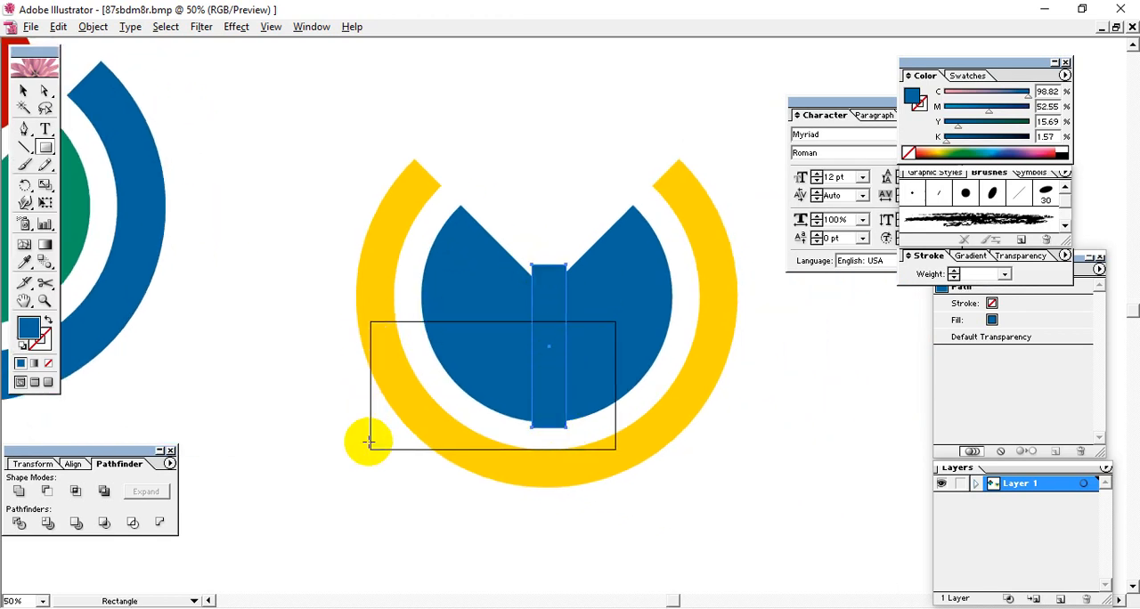
# Step: Align the narrow rectangle, notched disc and ring on their horizontal centres
pyautogui.click(23, 90)
pyautogui.moveTo(320, 132); pyautogui.dragTo(727, 505)
pyautogui.click(710, 481)
pyautogui.moveTo(521, 221); pyautogui.dragTo(577, 308)
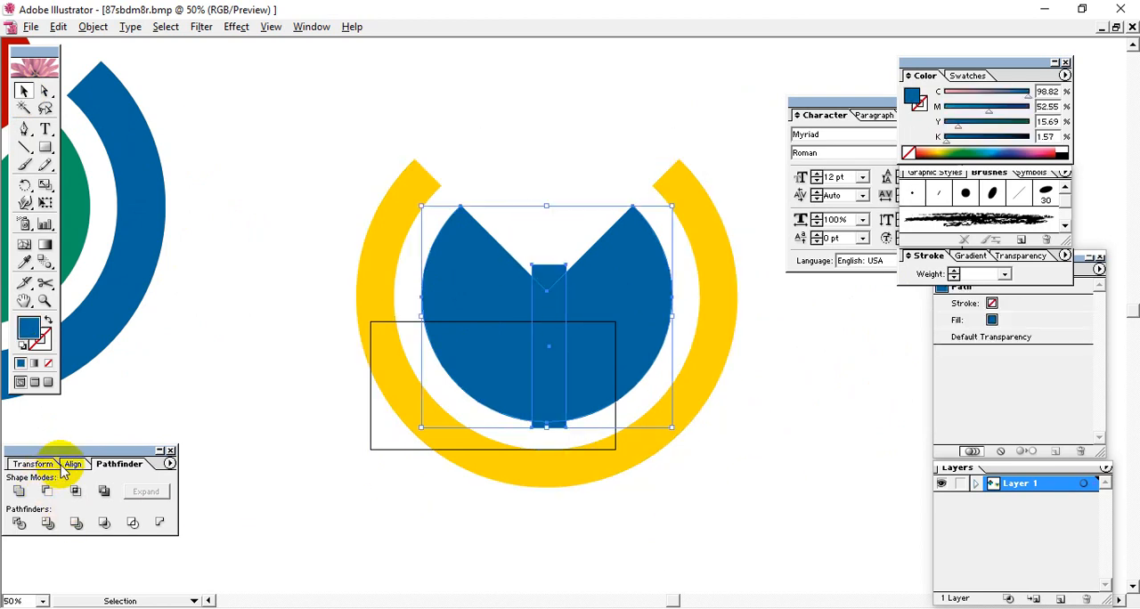
pyautogui.moveTo(472, 238); pyautogui.dragTo(758, 517)
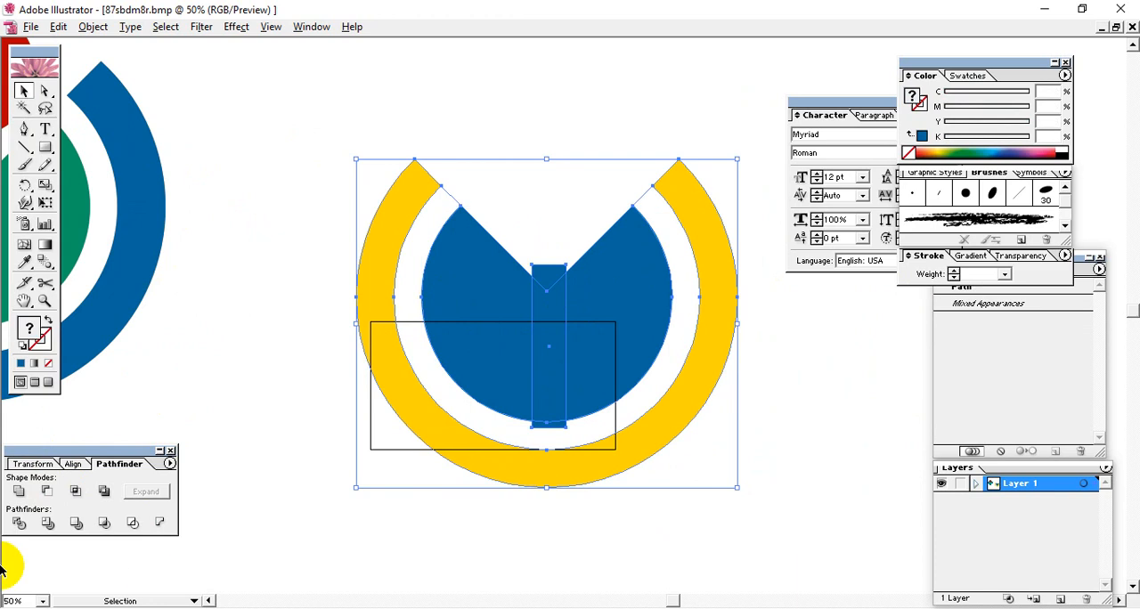
pyautogui.click(77, 464)
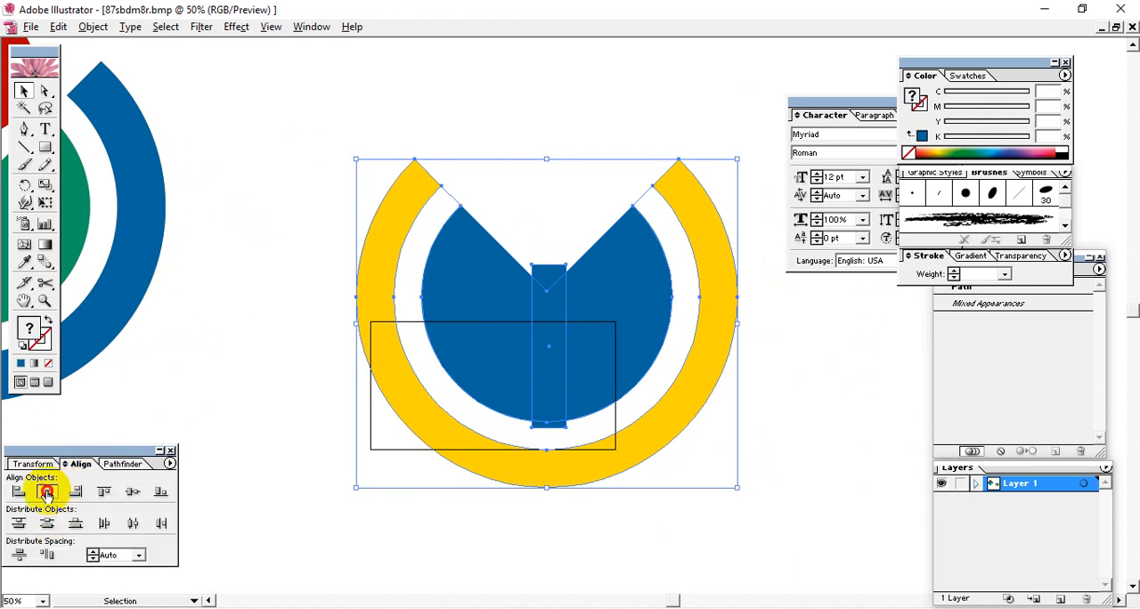
pyautogui.click(131, 494)
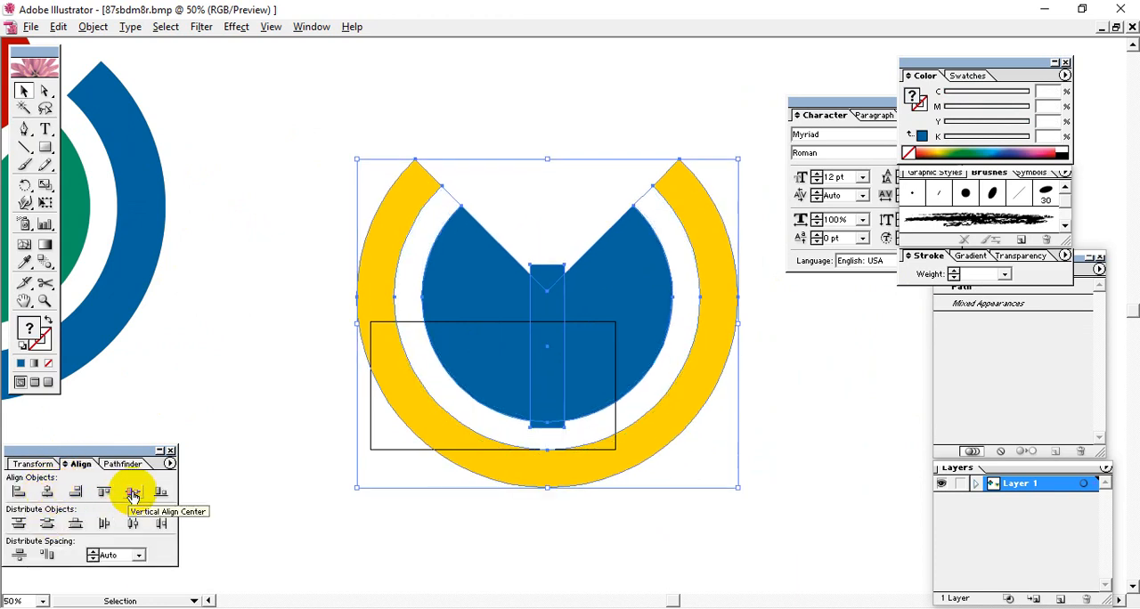
pyautogui.click(814, 426)
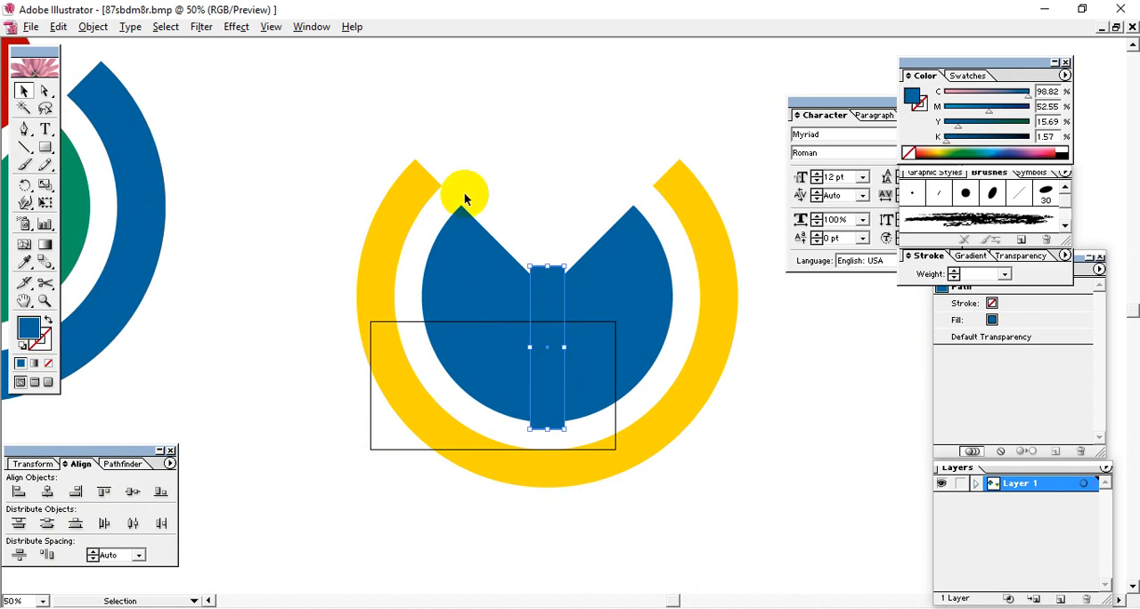
# Step: Divide the notched disc with the narrow rectangle and ungroup the resulting pieces
pyautogui.keyDown('shift'); pyautogui.click(521, 274); pyautogui.keyUp('shift')
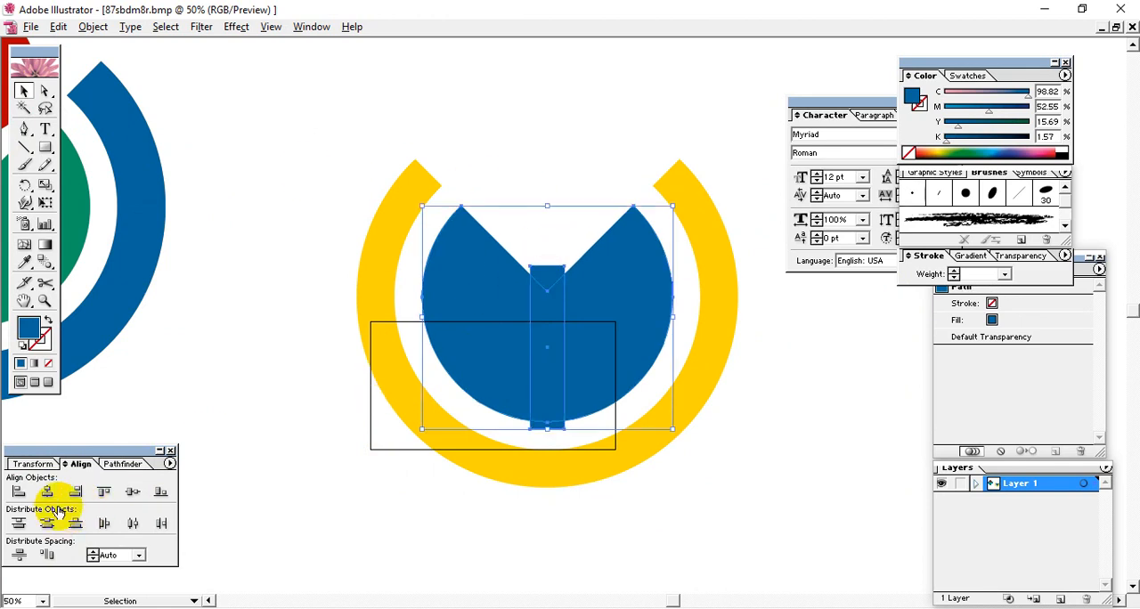
pyautogui.click(120, 464)
pyautogui.click(49, 522)
pyautogui.click(698, 497)
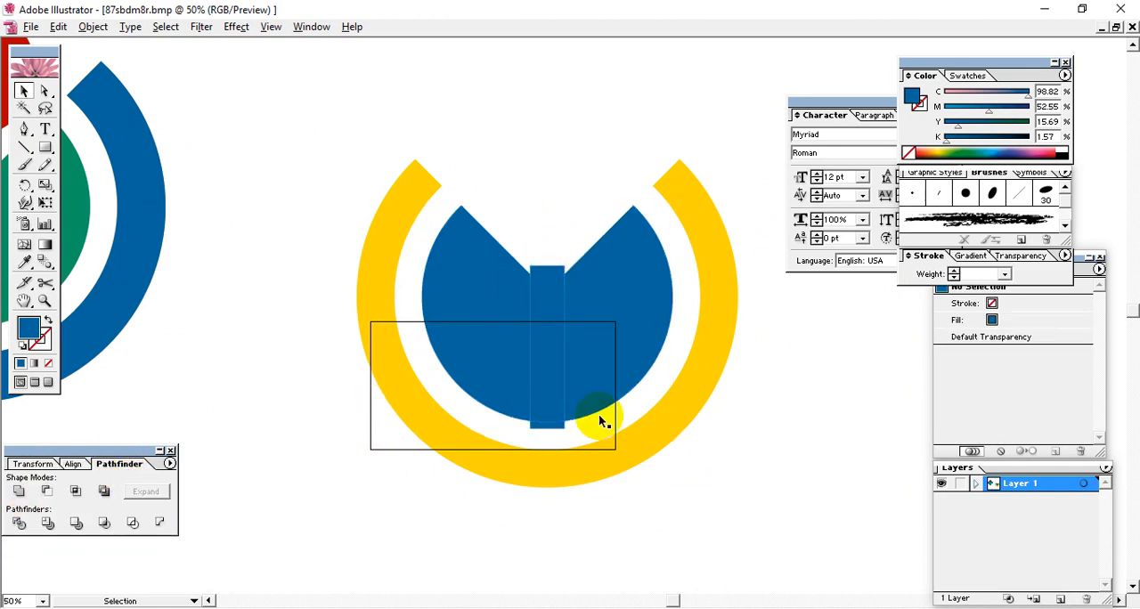
pyautogui.click(565, 354)
pyautogui.rightClick(565, 354)
pyautogui.click(606, 402)
pyautogui.click(721, 442)
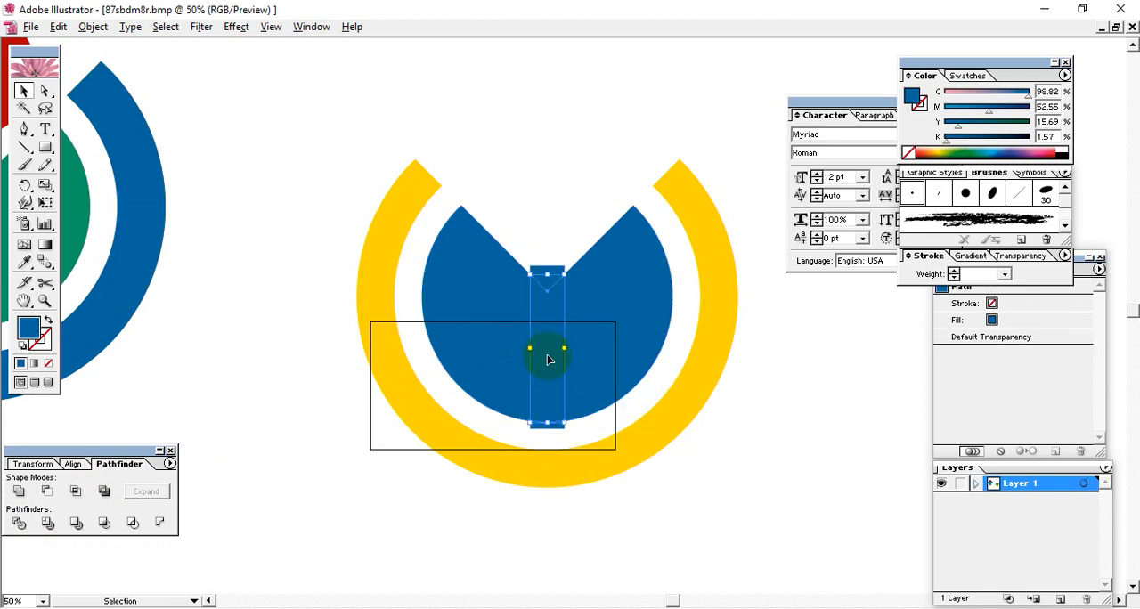
# Step: Delete the narrow rectangle's cut pieces inside, above and below the disc, leaving a vertical gap between its two halves
pyautogui.press('Delete')
pyautogui.click(545, 271)
pyautogui.press('Delete')
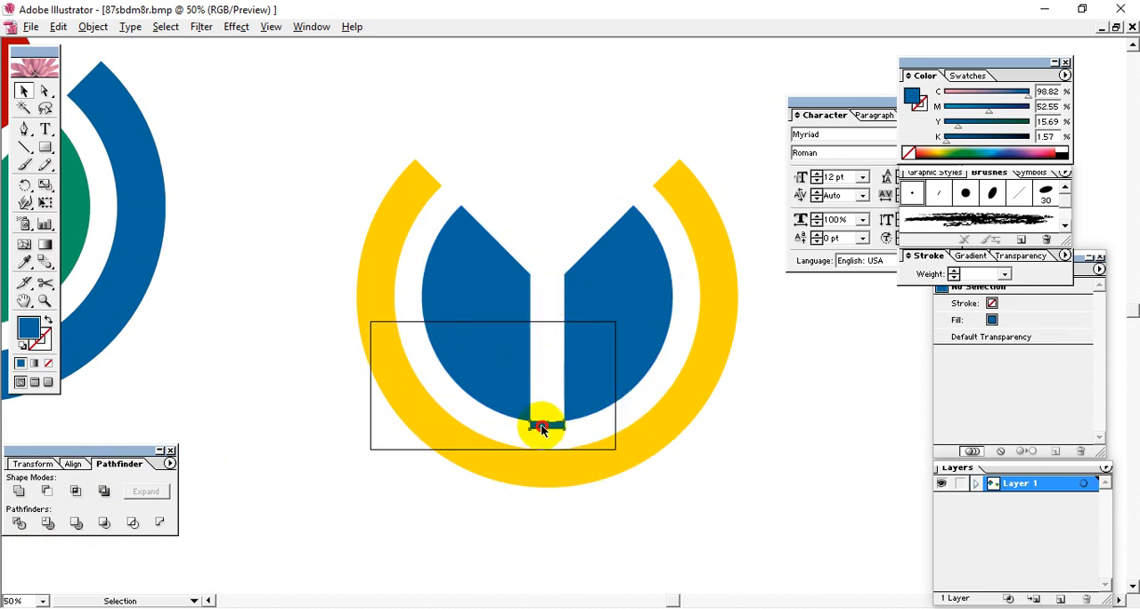
pyautogui.press('Delete')
pyautogui.click(731, 470)
pyautogui.moveTo(662, 352); pyautogui.dragTo(632, 365)
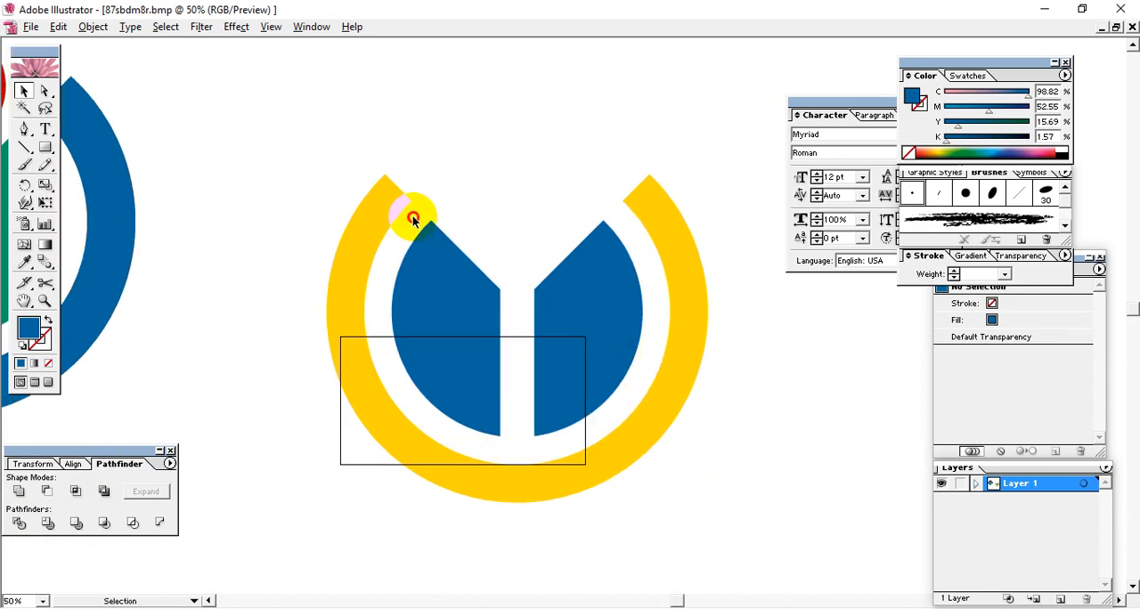
pyautogui.click(369, 242)
pyautogui.click(460, 140)
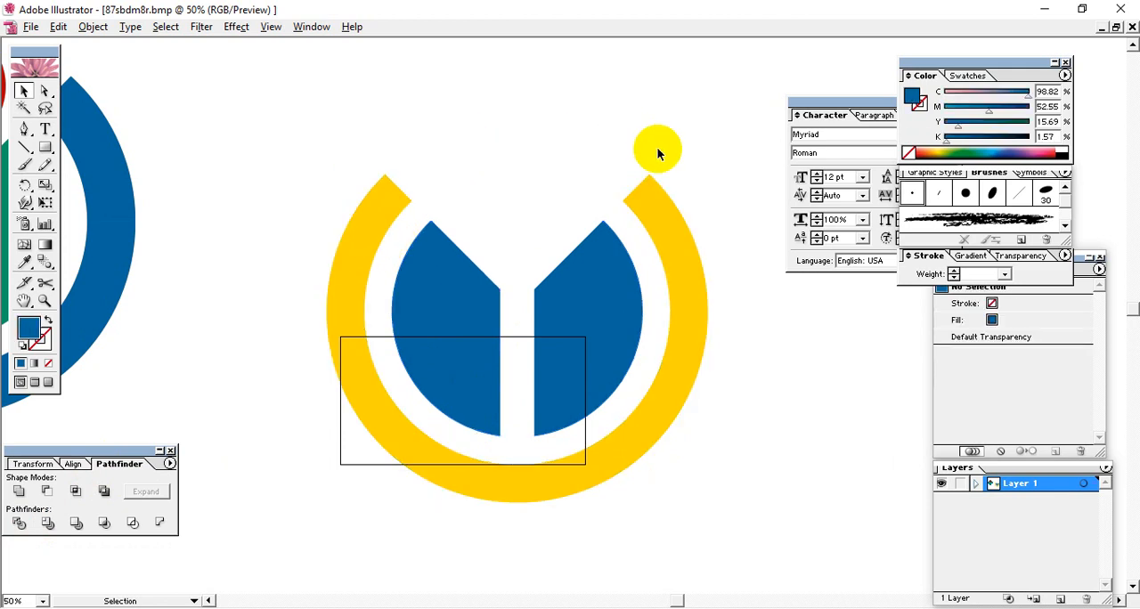
# Step: Draw a circle above the V-notch, about the size of the reference logo's red circle
pyautogui.moveTo(695, 199); pyautogui.dragTo(755, 274)
pyautogui.moveTo(329, 295); pyautogui.dragTo(261, 217)
pyautogui.moveTo(42, 153); pyautogui.dragTo(100, 154)
pyautogui.moveTo(479, 165); pyautogui.dragTo(413, 121)
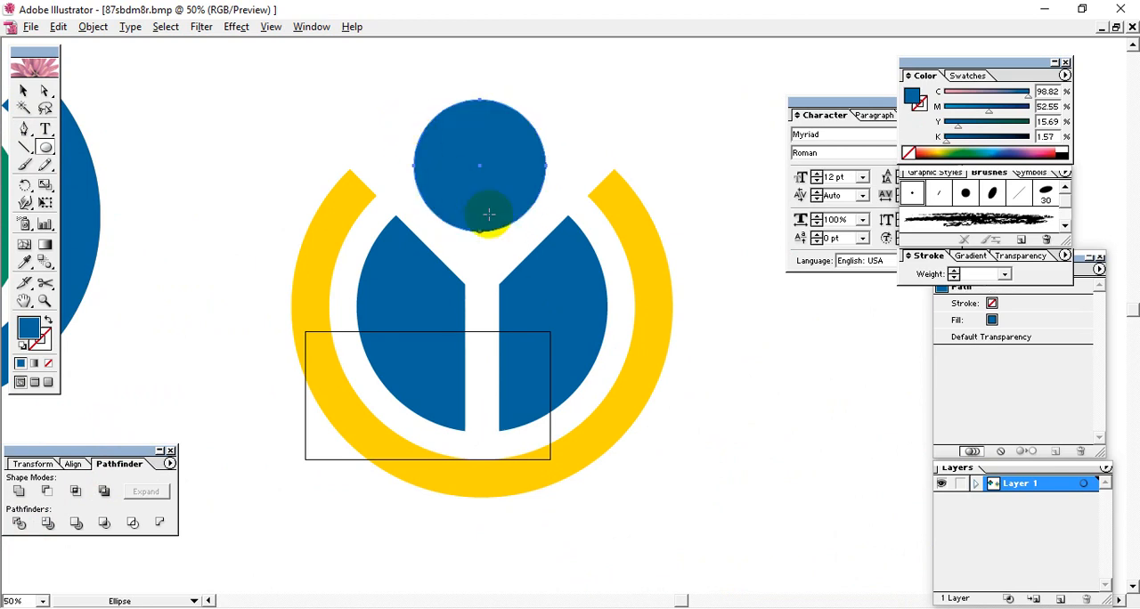
pyautogui.moveTo(344, 263); pyautogui.dragTo(551, 321)
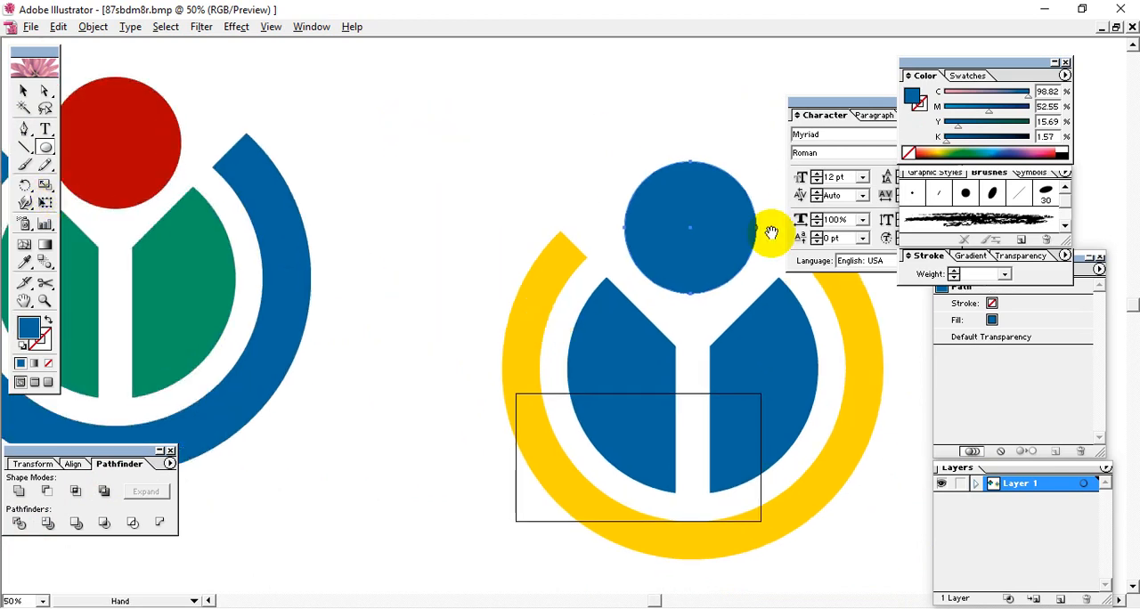
pyautogui.moveTo(768, 234); pyautogui.dragTo(492, 203)
# Step: Fill the new circle with red at C 0, M 100, Y 100, K 0
pyautogui.moveTo(990, 112); pyautogui.dragTo(1030, 122)
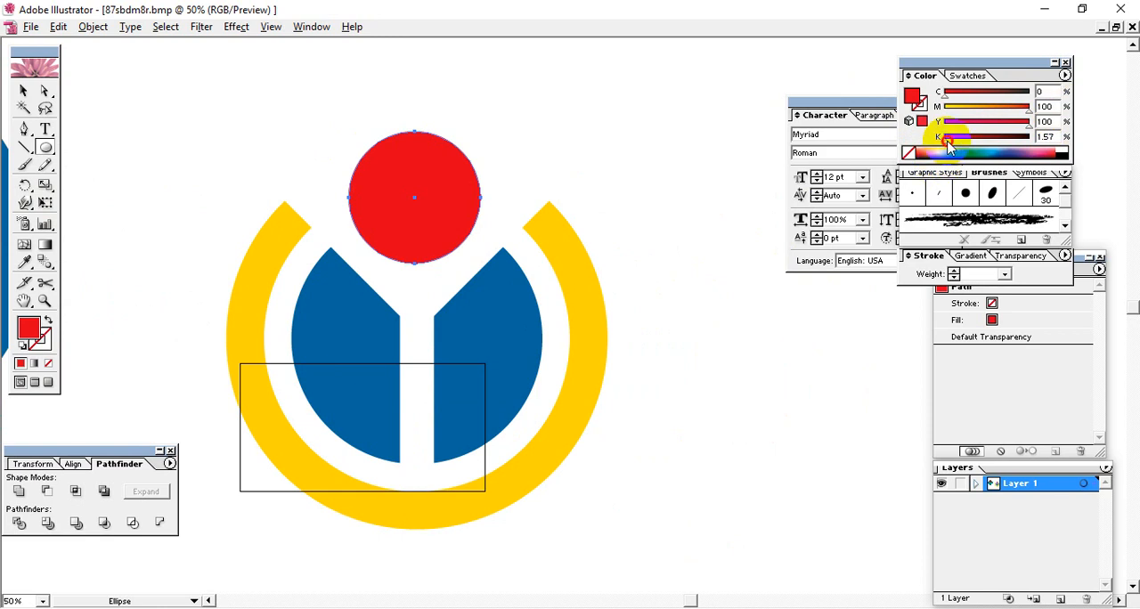
pyautogui.click(23, 90)
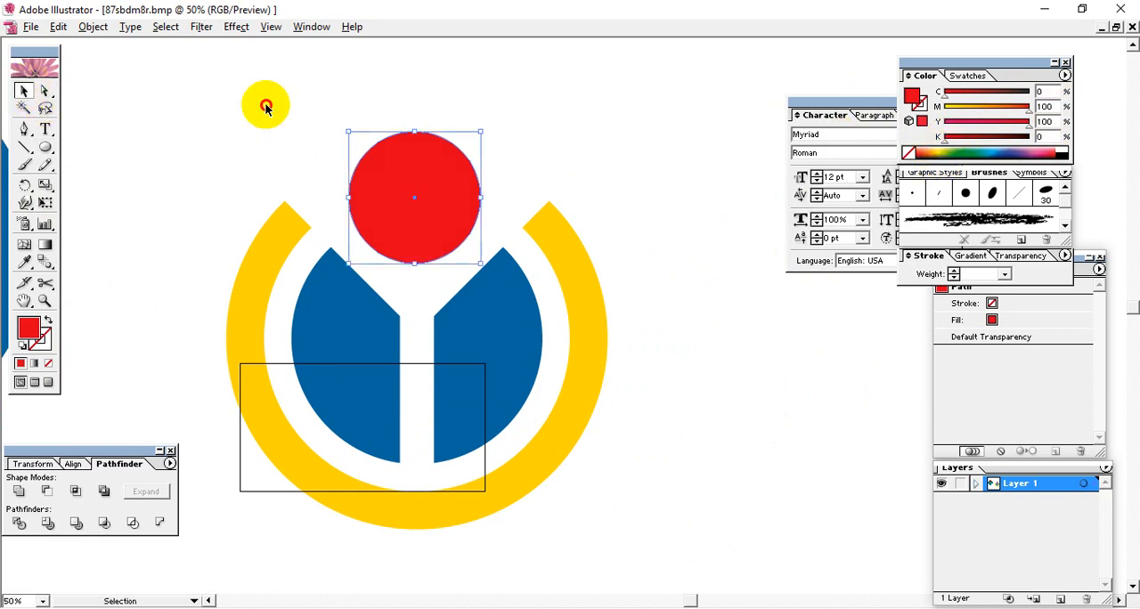
pyautogui.click(266, 107)
# Step: Enlarge the circle above the notch slightly and proportionally from its centre
pyautogui.press('space')
pyautogui.moveTo(433, 224); pyautogui.dragTo(672, 304)
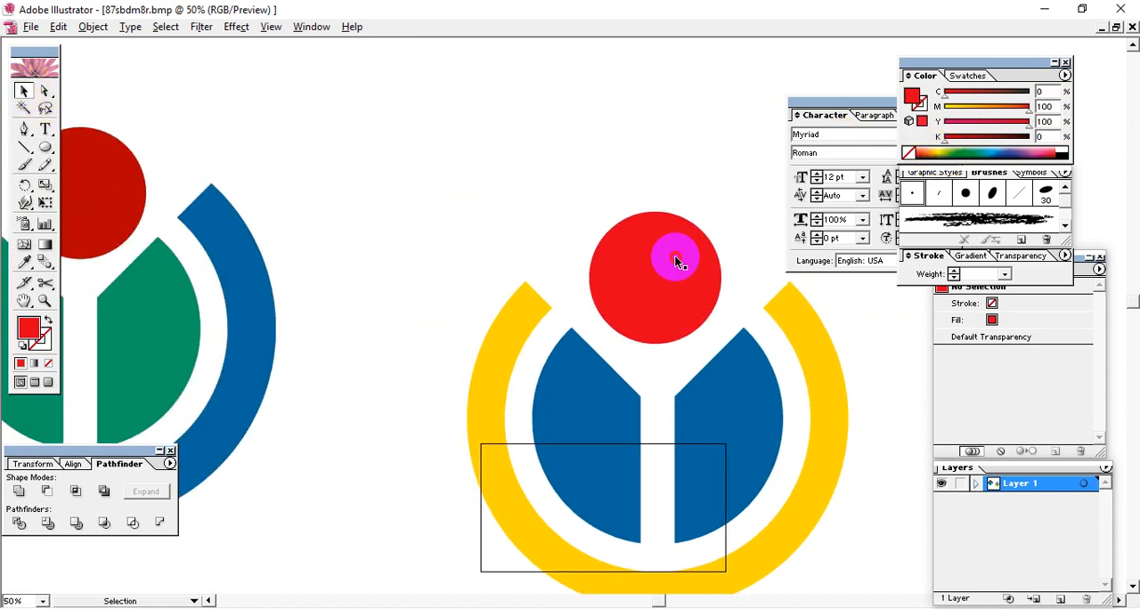
pyautogui.click(675, 261)
pyautogui.moveTo(724, 211); pyautogui.dragTo(732, 209)
pyautogui.click(523, 214)
pyautogui.press('space')
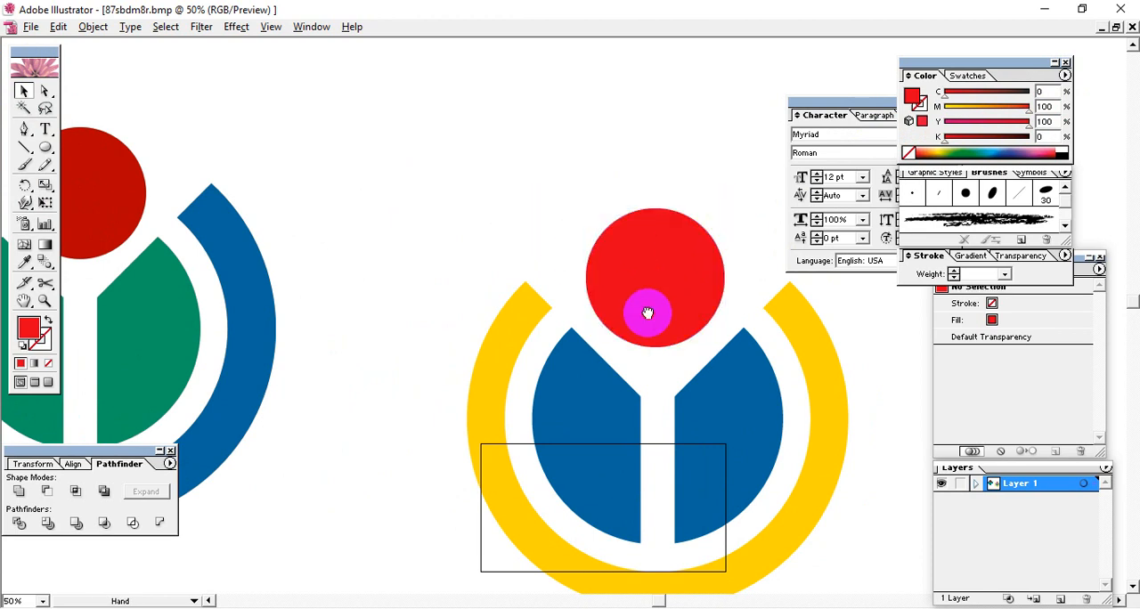
pyautogui.moveTo(647, 314); pyautogui.dragTo(642, 271)
# Step: Recolour the yellow ring with the blue sampled from the reference logo's ring
pyautogui.click(506, 274)
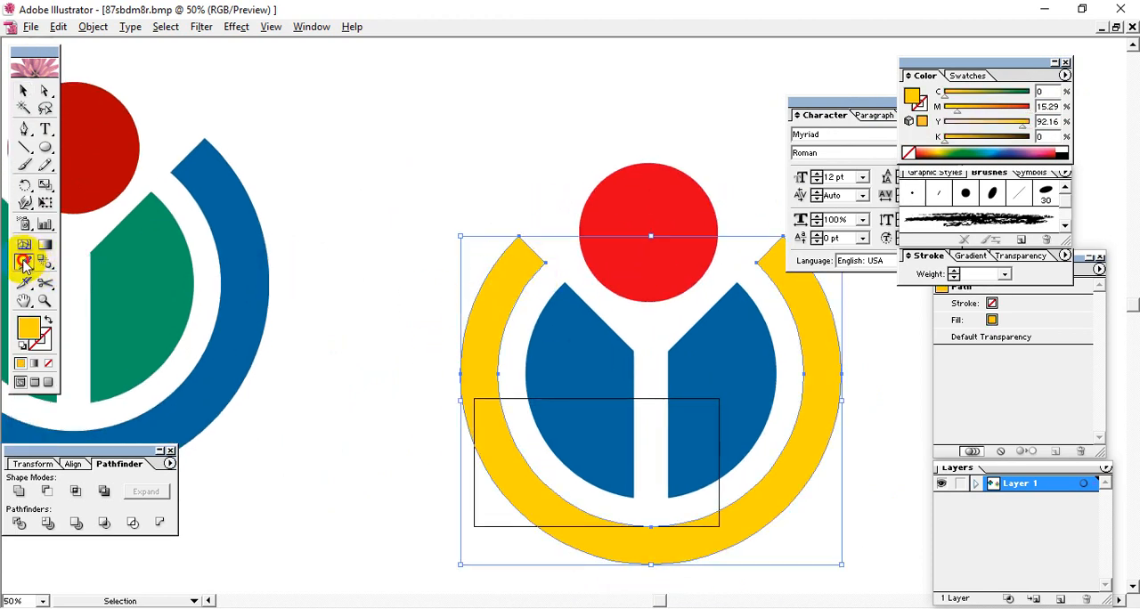
pyautogui.click(24, 263)
pyautogui.click(213, 189)
# Step: Recolour both disc halves together with the green sampled from the reference logo's inner disc
pyautogui.click(24, 105)
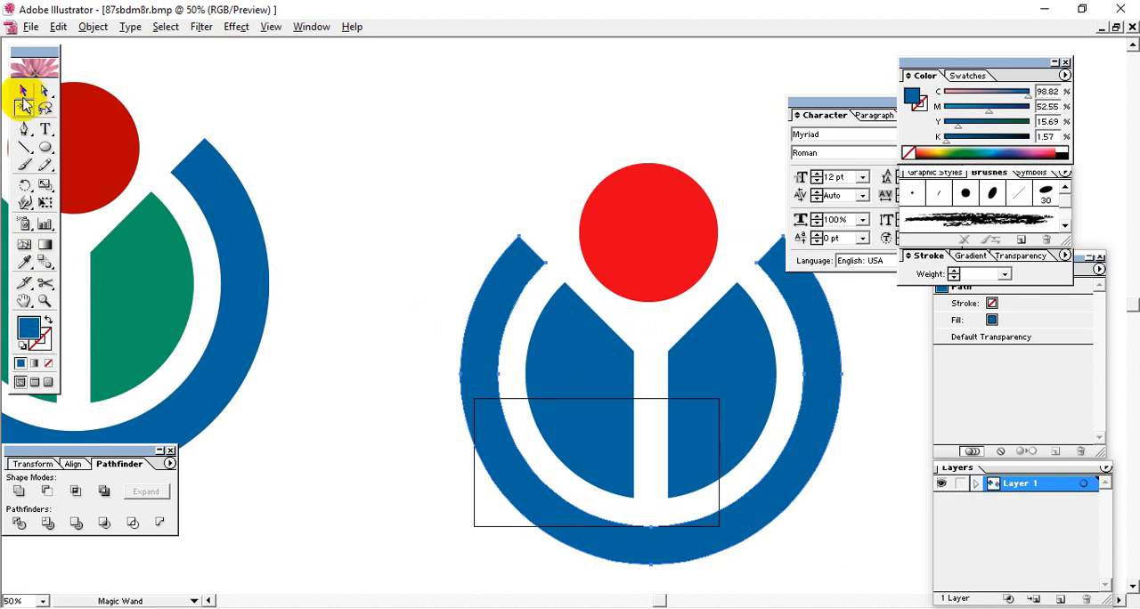
pyautogui.click(605, 395)
pyautogui.press('v')
pyautogui.click(726, 389)
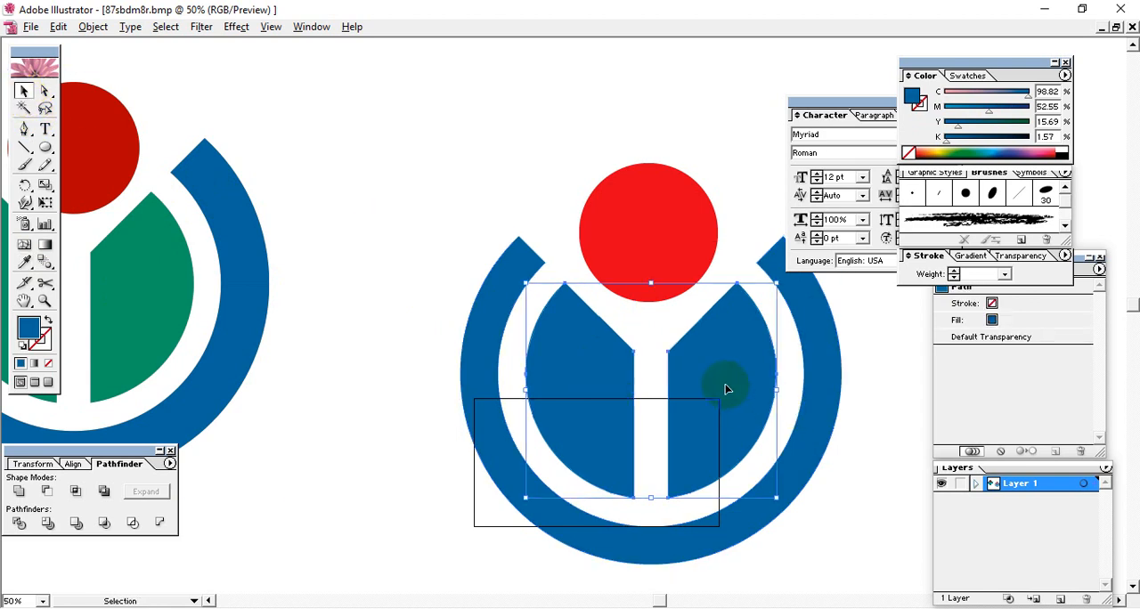
pyautogui.click(24, 263)
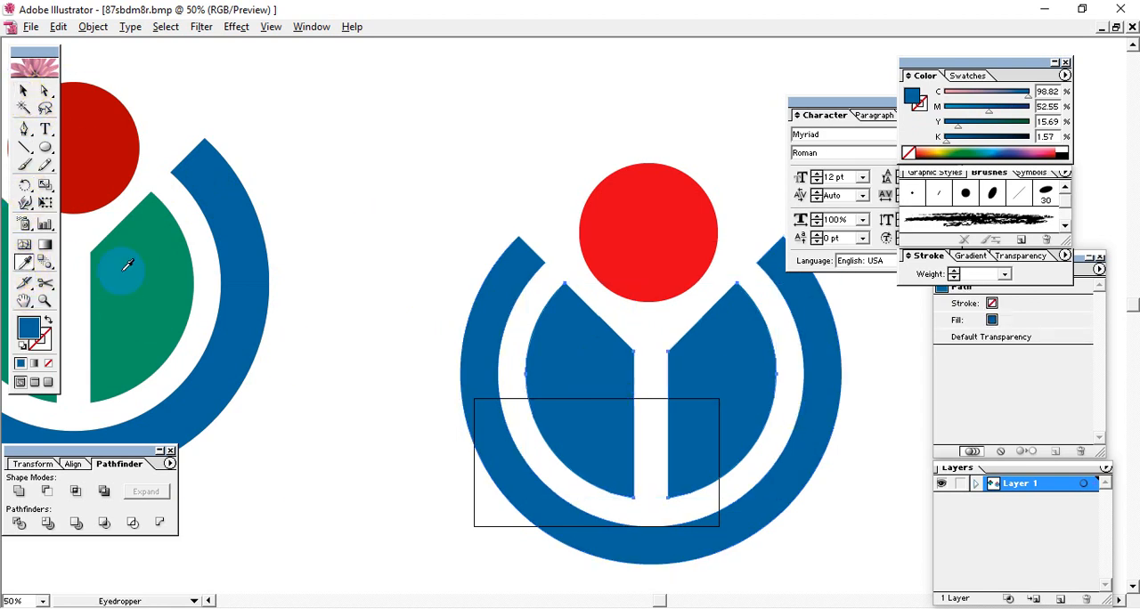
pyautogui.click(127, 265)
pyautogui.click(24, 90)
pyautogui.click(433, 133)
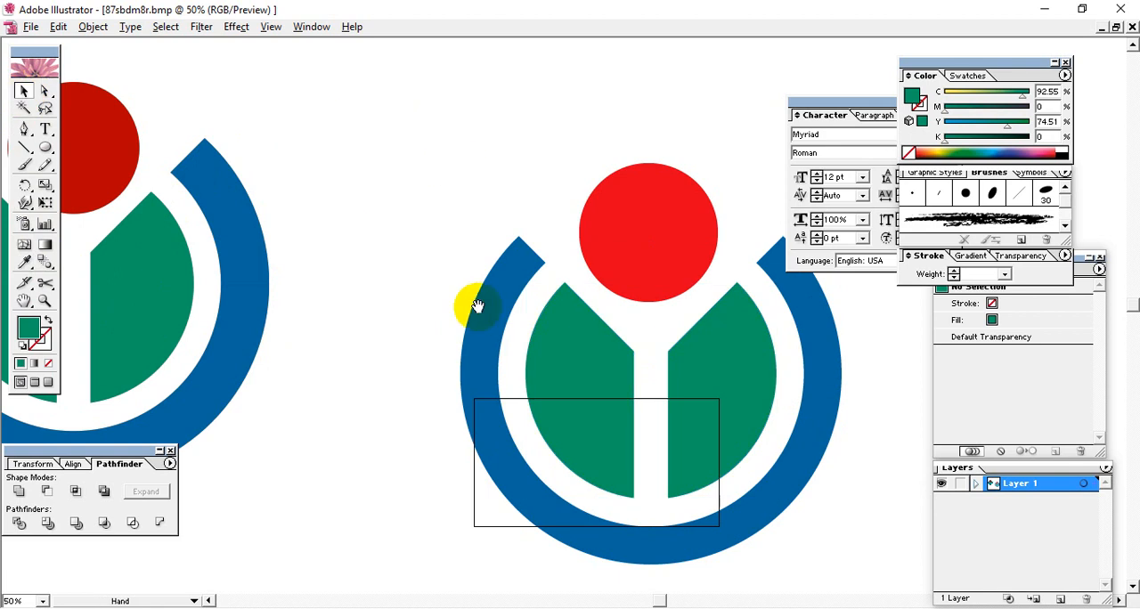
# Step: Recolour the redrawn circle with the dark red sampled from the reference logo's circle
pyautogui.moveTo(476, 306); pyautogui.dragTo(557, 338)
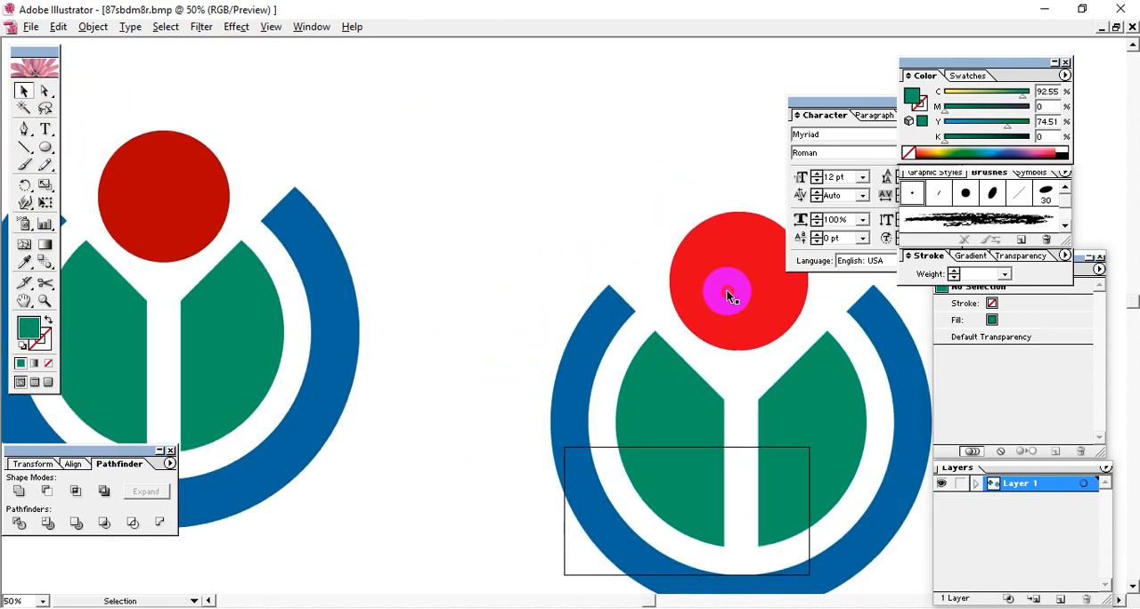
pyautogui.click(727, 297)
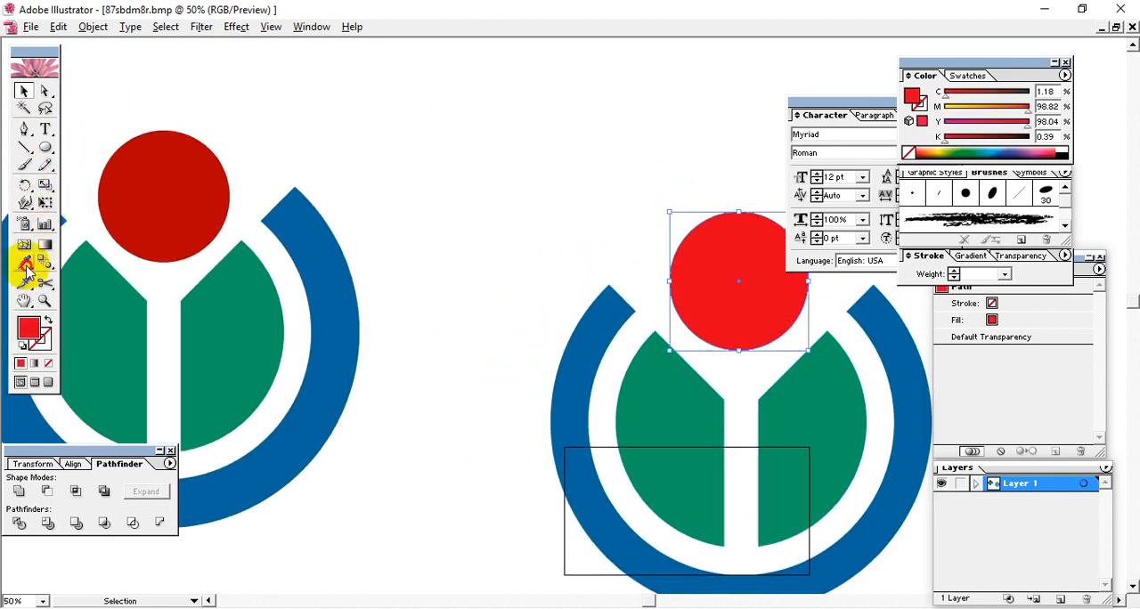
pyautogui.click(25, 265)
pyautogui.click(166, 196)
pyautogui.click(23, 93)
pyautogui.click(437, 134)
# Step: Move all pieces of the redrawn logo together up and closer to the reference, for a side-by-side comparison
pyautogui.moveTo(566, 235); pyautogui.dragTo(555, 262)
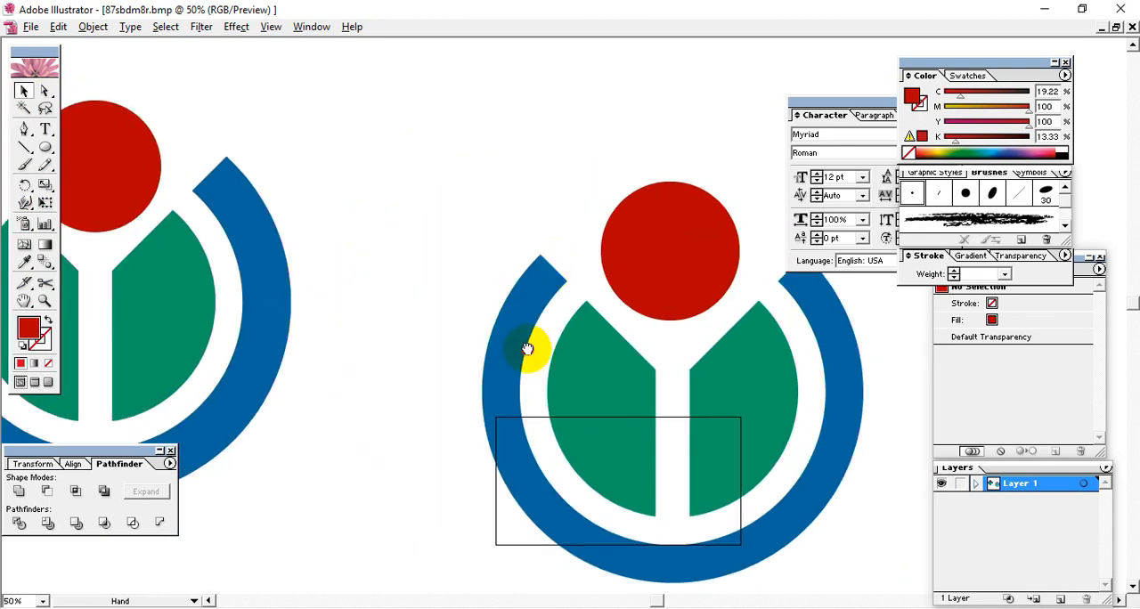
pyautogui.moveTo(527, 349); pyautogui.dragTo(457, 345)
pyautogui.moveTo(692, 446); pyautogui.dragTo(718, 539)
pyautogui.moveTo(660, 399); pyautogui.dragTo(547, 308)
pyautogui.moveTo(507, 323); pyautogui.dragTo(664, 339)
pyautogui.click(360, 158)
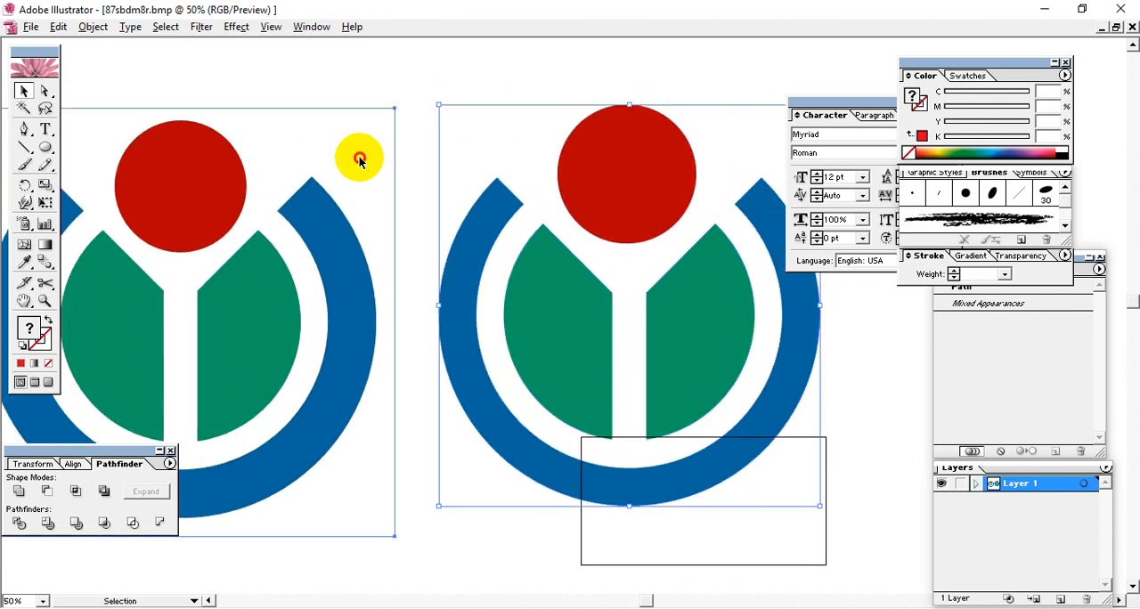
pyautogui.hotkey('ctrl', '-')
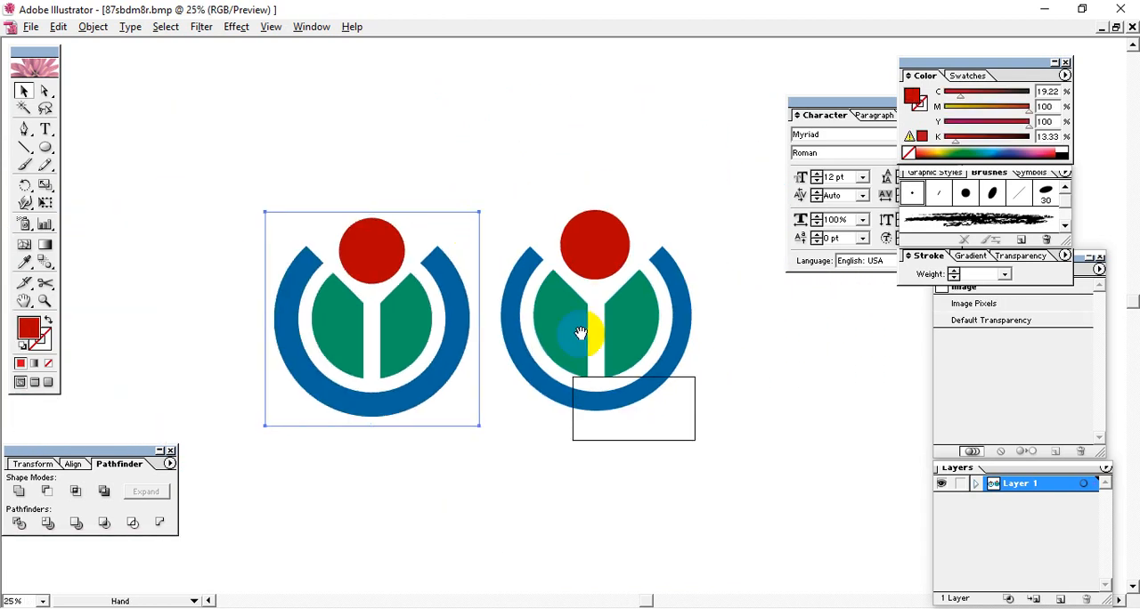
pyautogui.moveTo(594, 351); pyautogui.dragTo(559, 343)
pyautogui.click(651, 452)
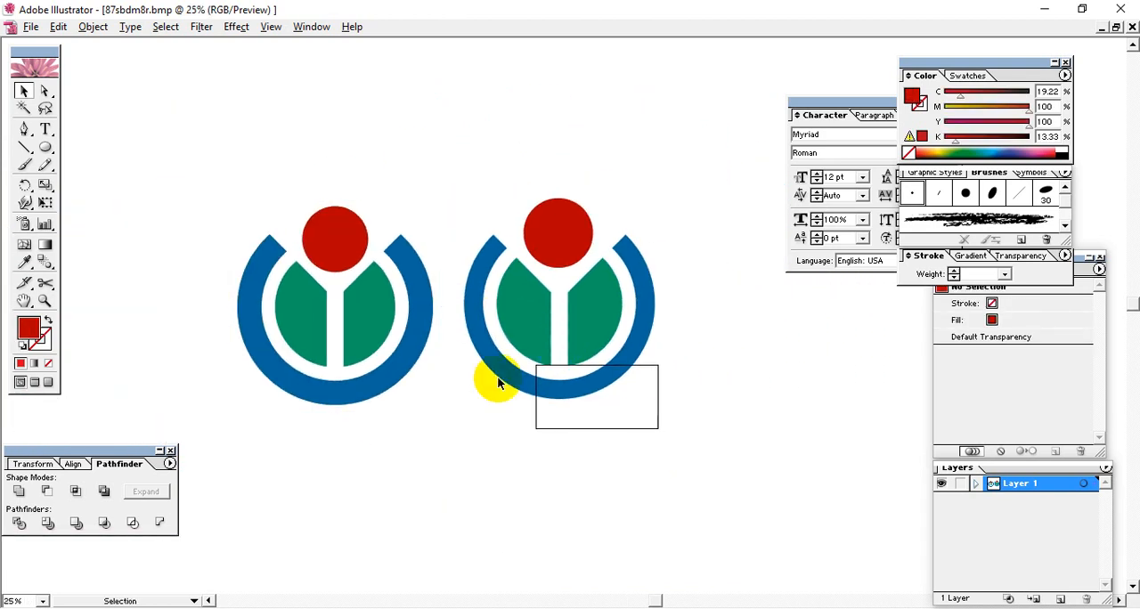
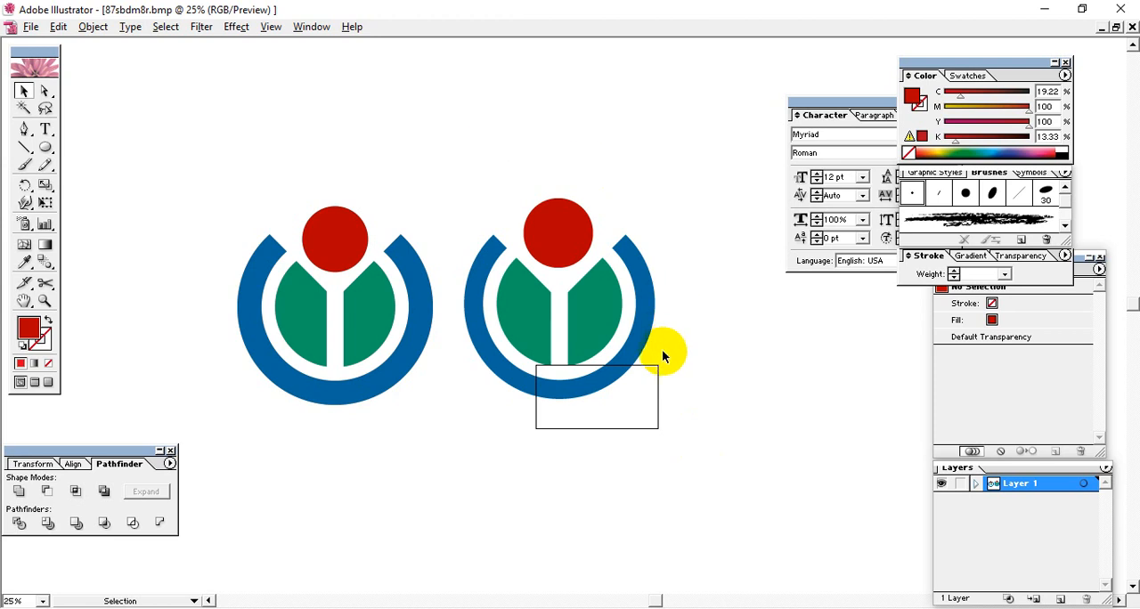
# Step: Group all pieces of the redrawn logo
pyautogui.moveTo(702, 406); pyautogui.dragTo(496, 136)
pyautogui.click(522, 472)
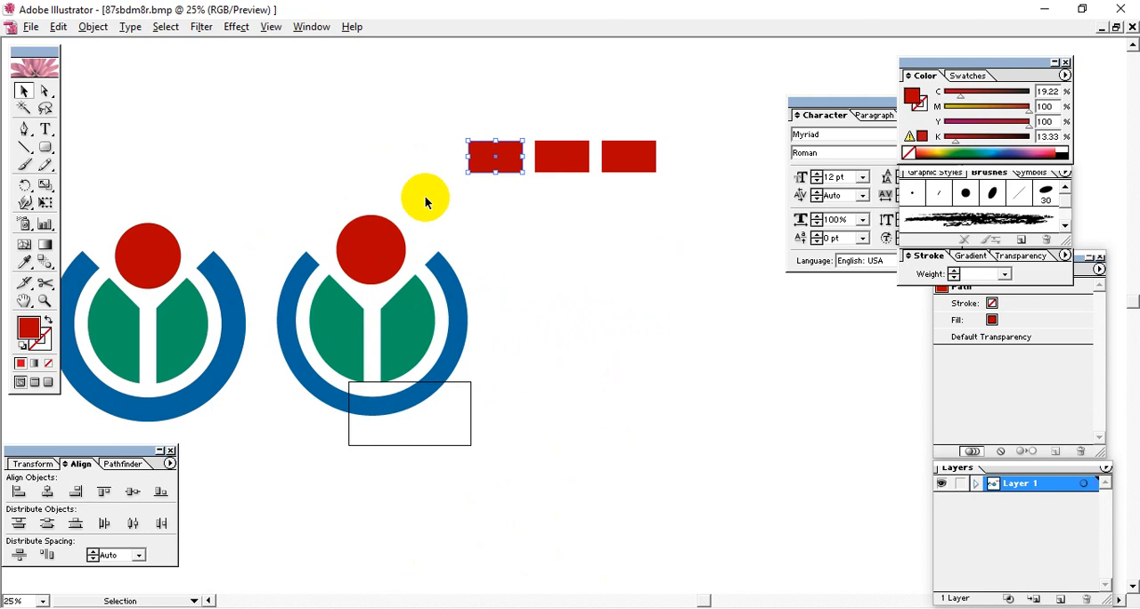
# Step: Copy the hex code of the first red swatch rectangle's fill colour, leaving the colour as it is
pyautogui.doubleClick(29, 328)
pyautogui.moveTo(484, 152); pyautogui.dragTo(703, 233)
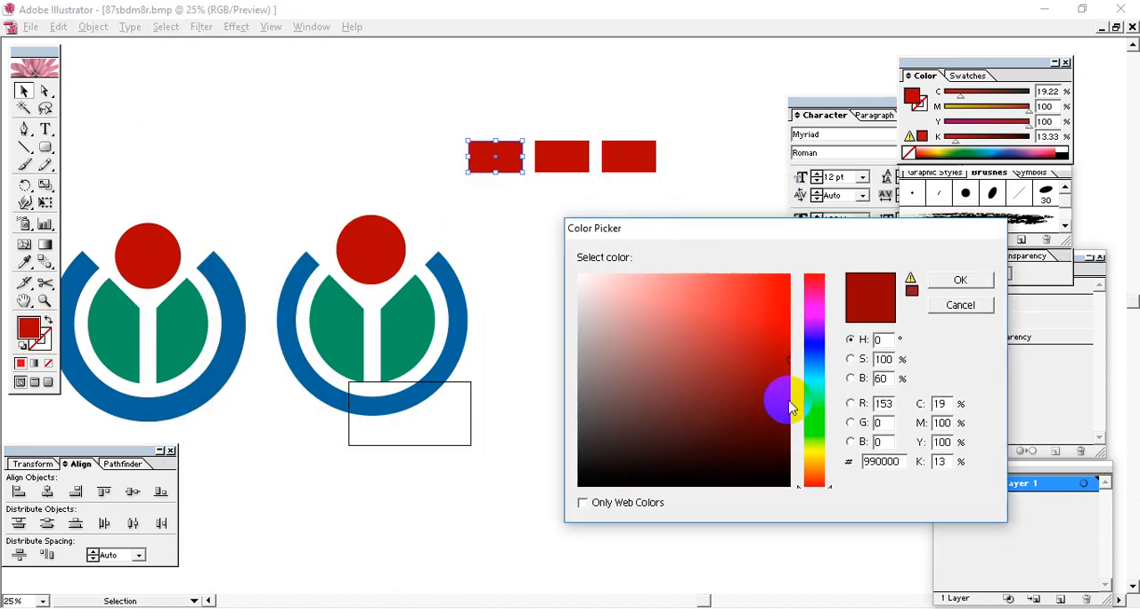
pyautogui.doubleClick(877, 462)
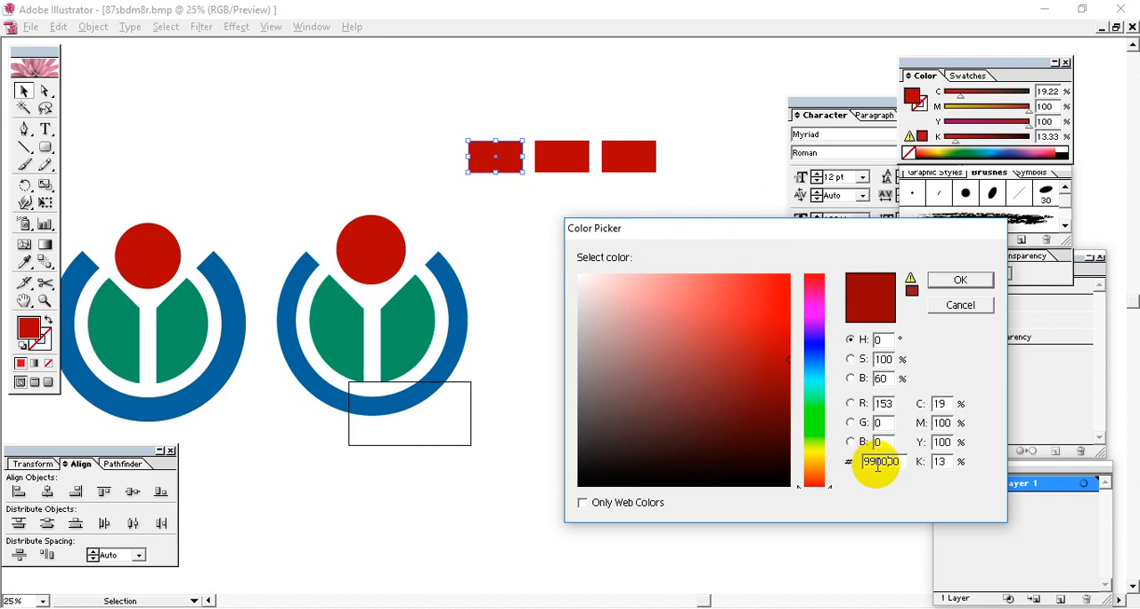
pyautogui.click(877, 464)
pyautogui.moveTo(906, 461); pyautogui.dragTo(888, 462)
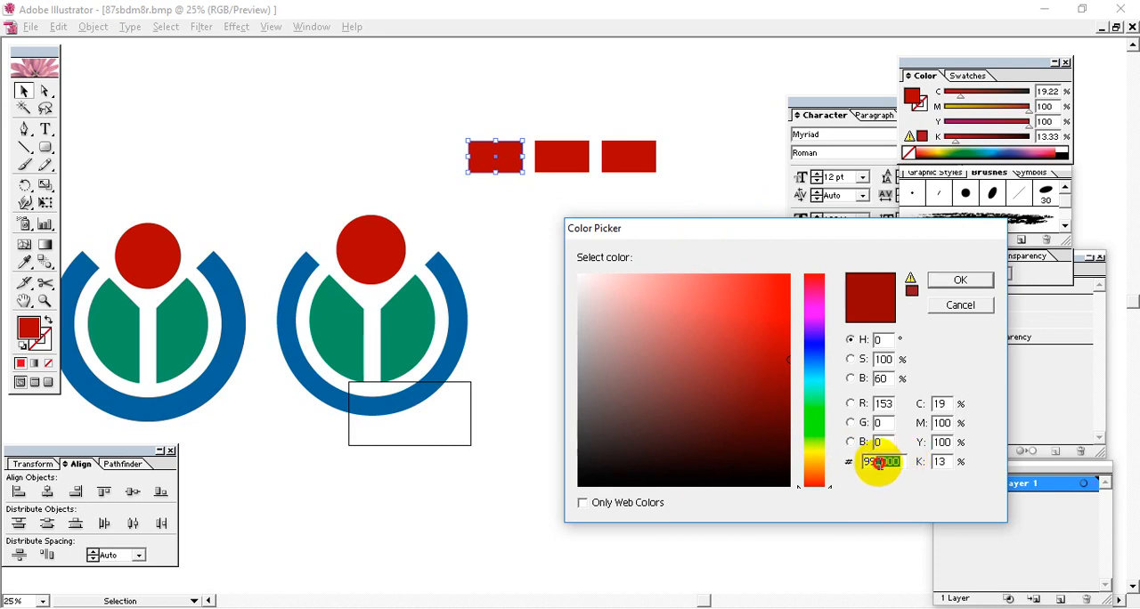
pyautogui.click(955, 306)
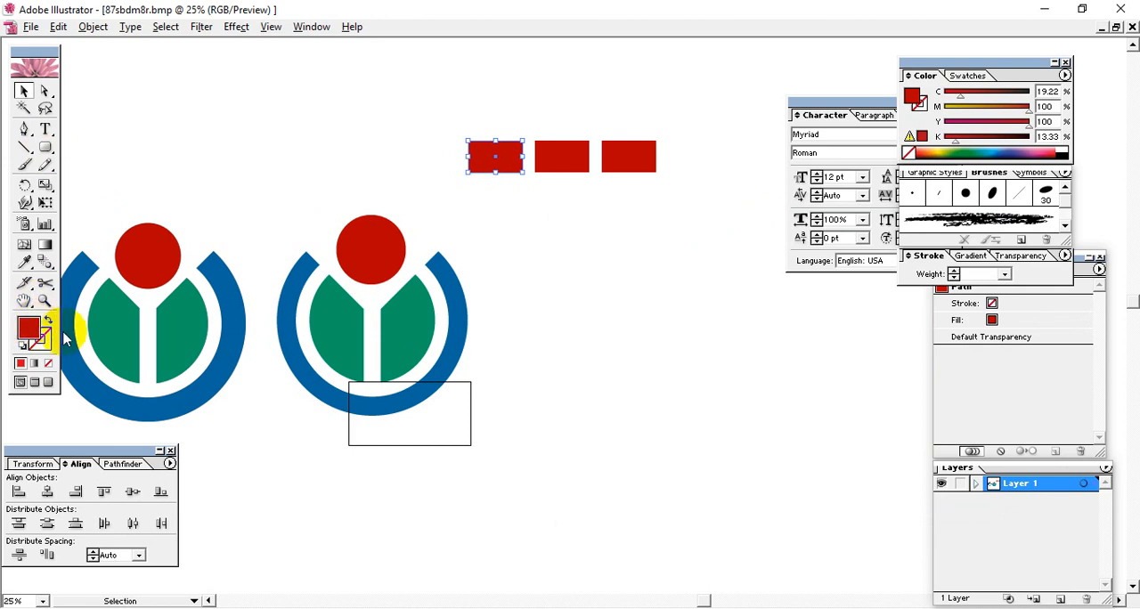
# Step: Recolour the first swatch rectangle yellow and draw a larger rectangle in the same yellow above the reference logo
pyautogui.moveTo(974, 108); pyautogui.dragTo(884, 113)
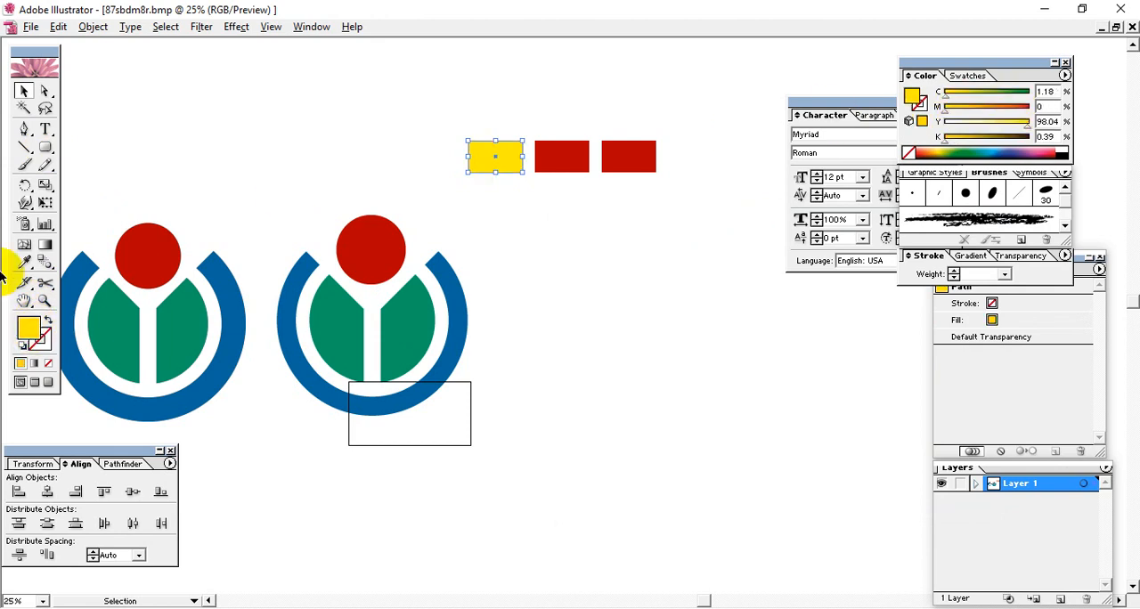
pyautogui.moveTo(46, 145)
pyautogui.mouseDown()
pyautogui.moveTo(87, 158)
pyautogui.moveTo(49, 149)
pyautogui.mouseUp()
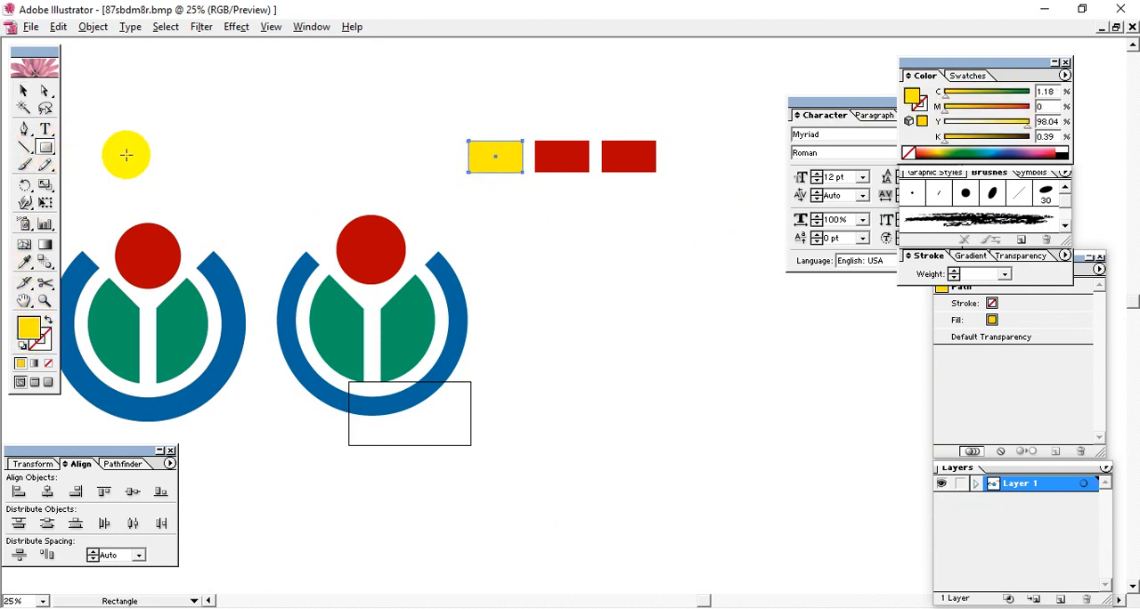
pyautogui.moveTo(189, 120); pyautogui.dragTo(291, 185)
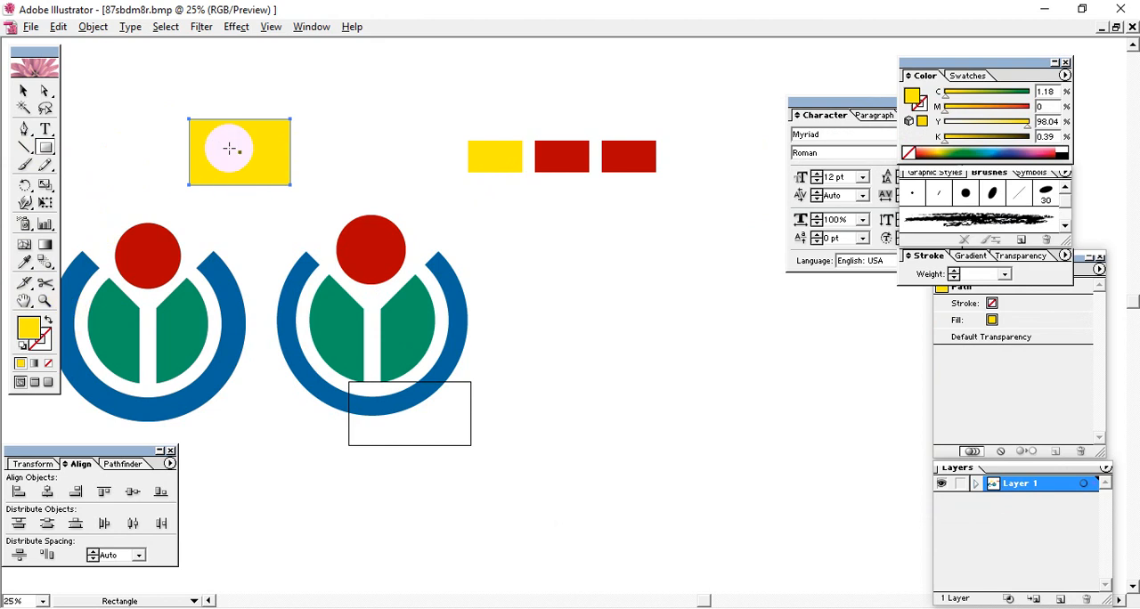
# Step: Fill the new rectangle above the reference logo with the copied hex colour 990000
pyautogui.doubleClick(28, 328)
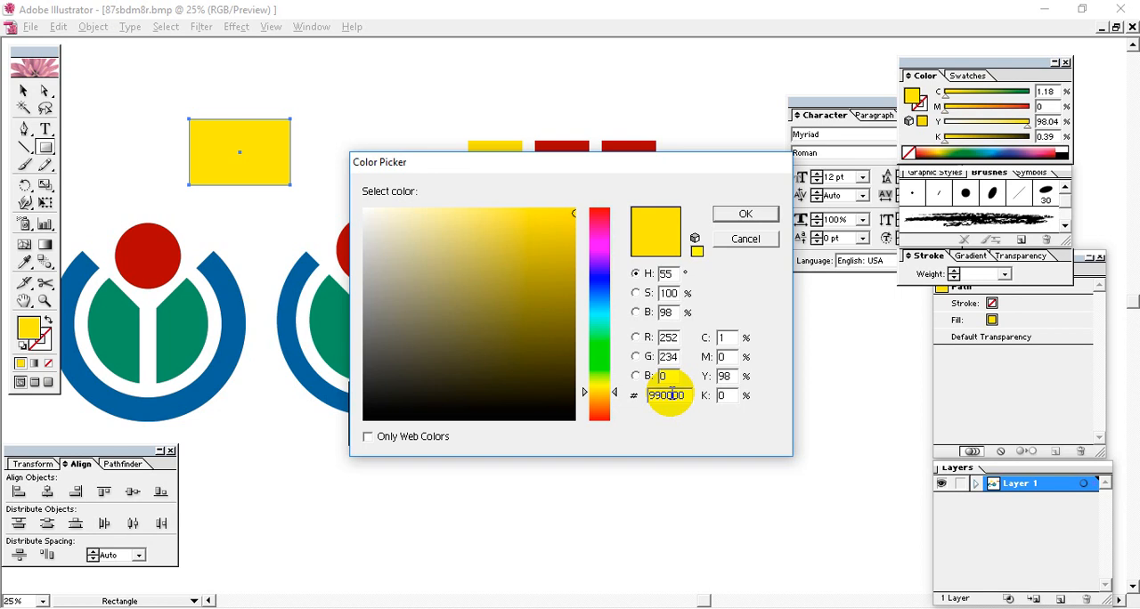
pyautogui.click(746, 215)
# Step: Delete the large red test rectangle above the reference logo
pyautogui.click(24, 90)
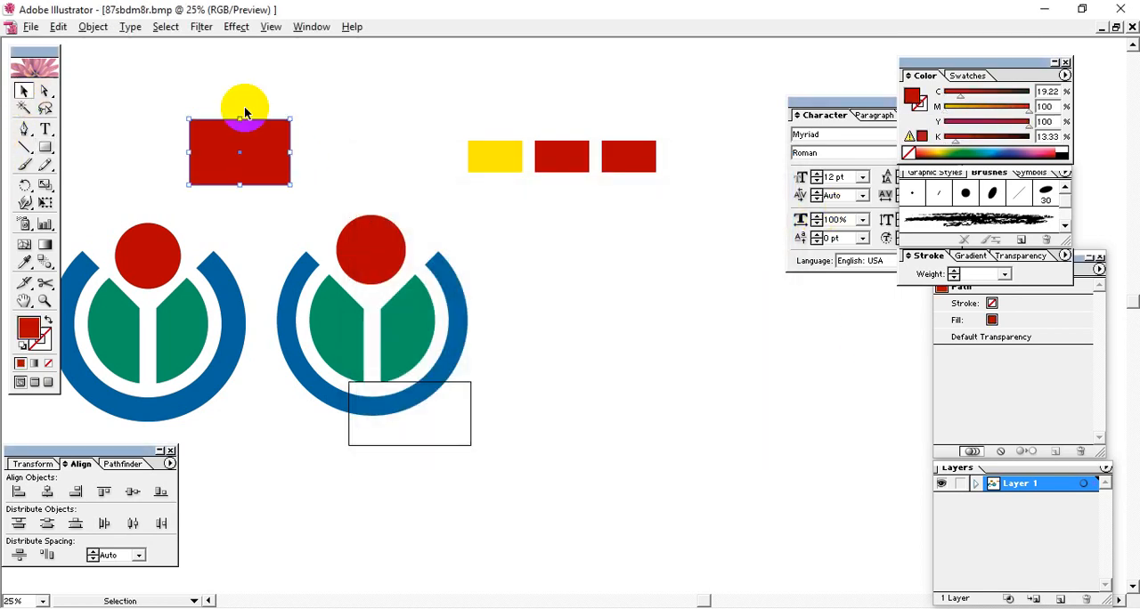
pyautogui.click(300, 101)
pyautogui.moveTo(337, 99); pyautogui.dragTo(204, 166)
pyautogui.click(237, 152)
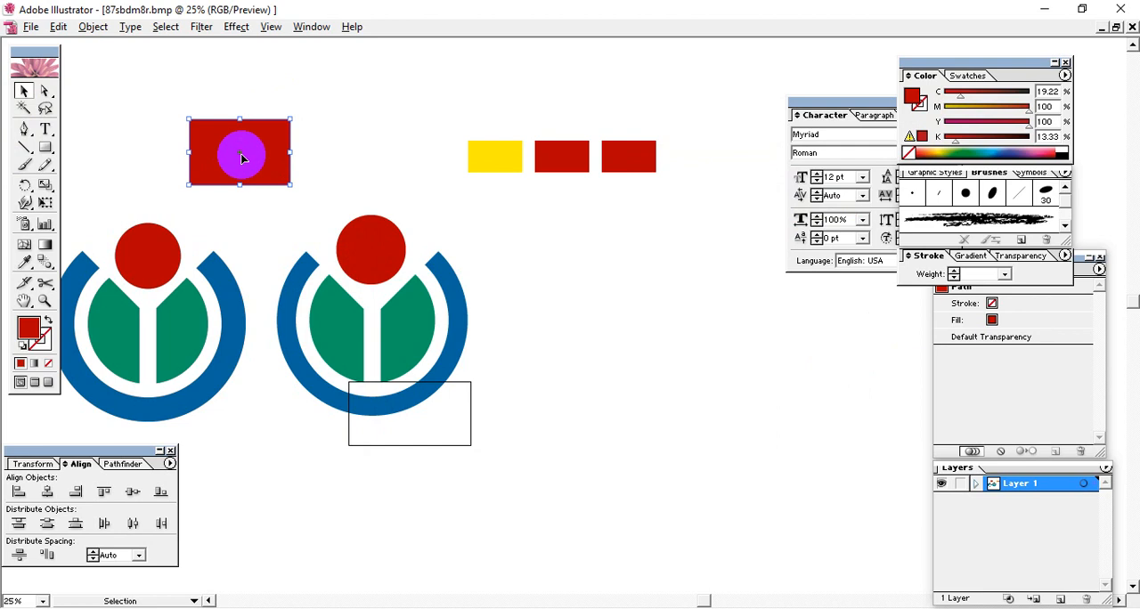
pyautogui.click(392, 218)
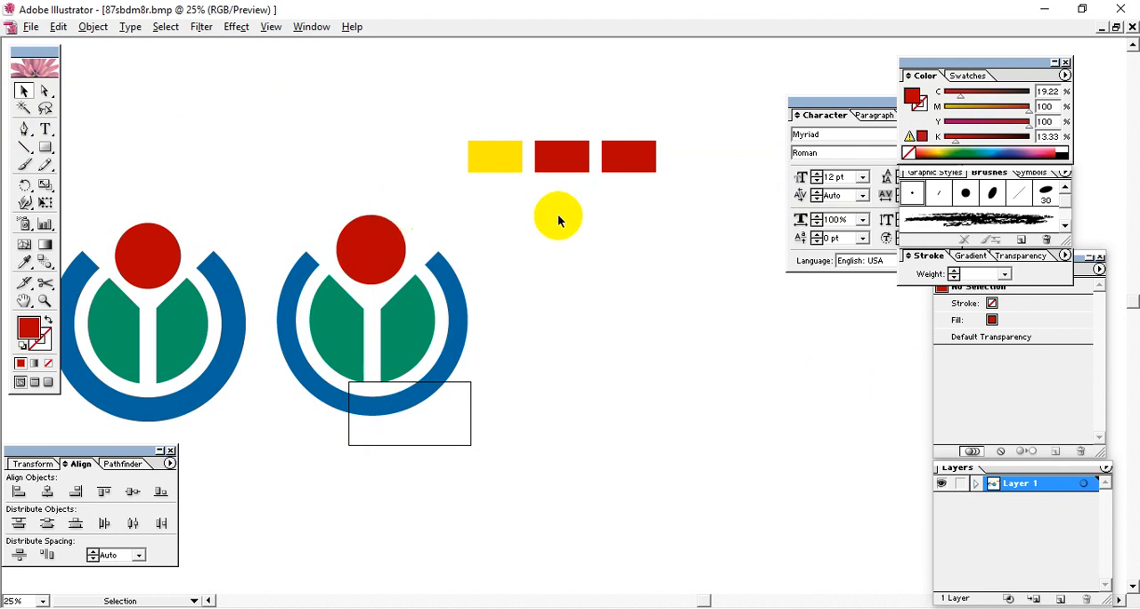
pyautogui.click(561, 159)
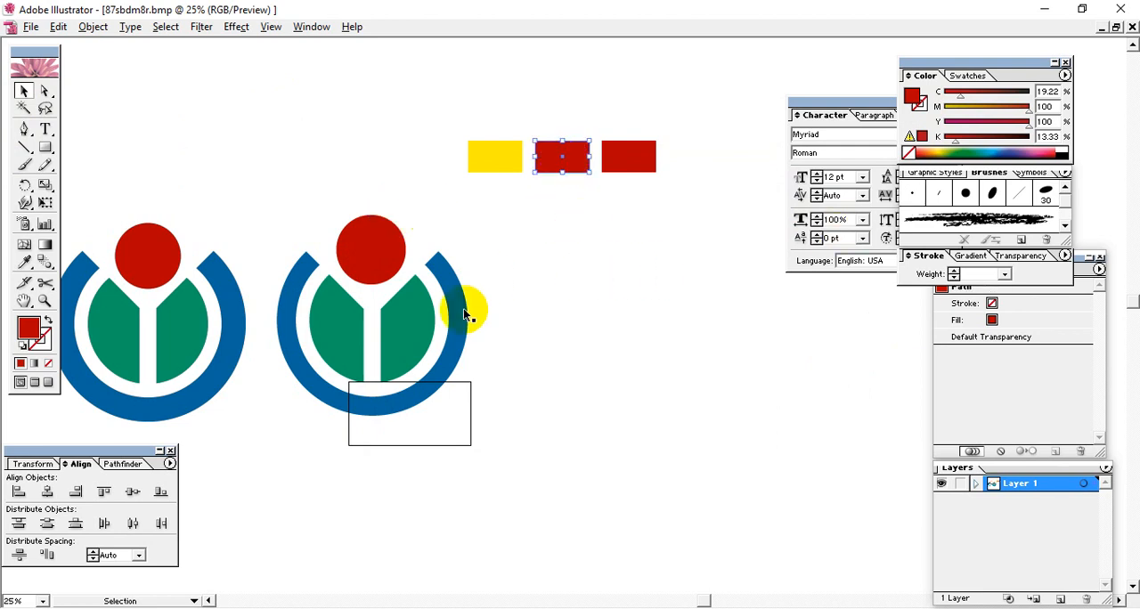
pyautogui.click(397, 337)
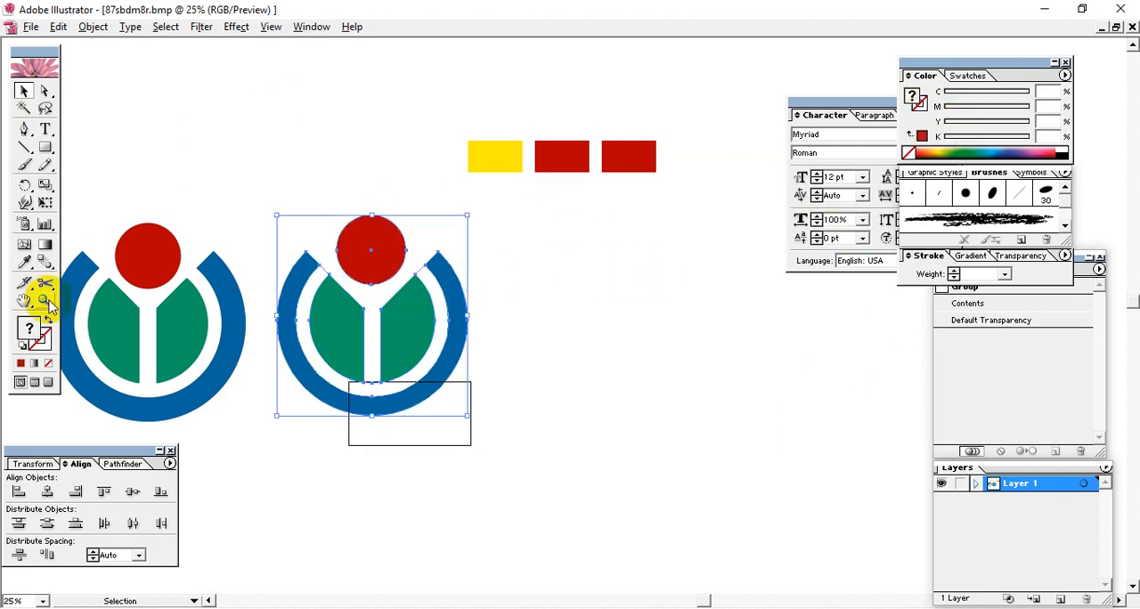
pyautogui.click(24, 262)
pyautogui.click(160, 319)
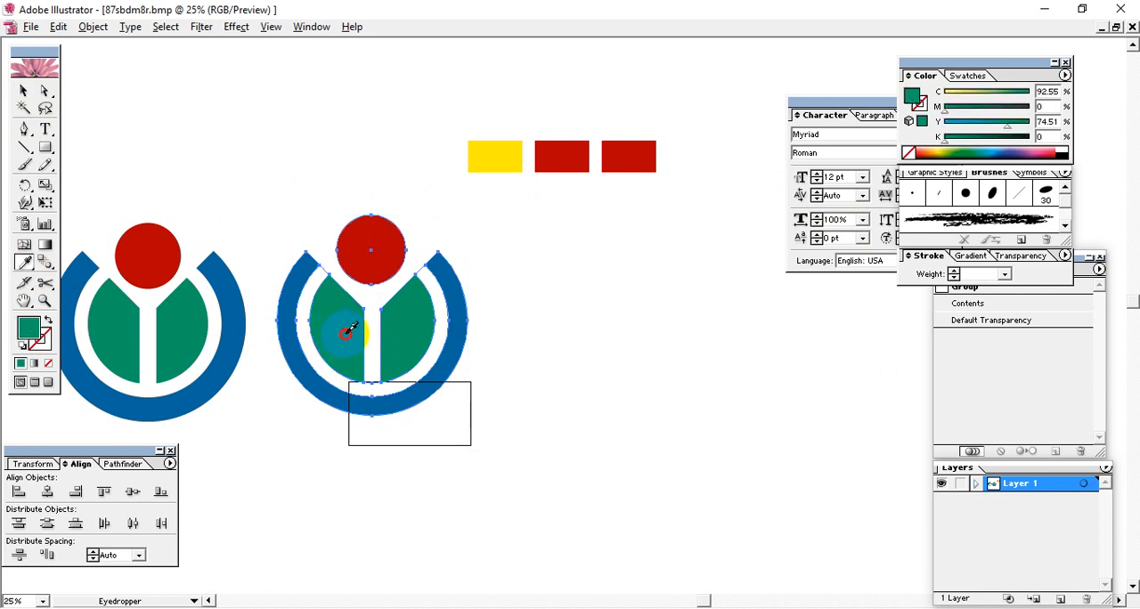
pyautogui.doubleClick(27, 326)
pyautogui.click(748, 237)
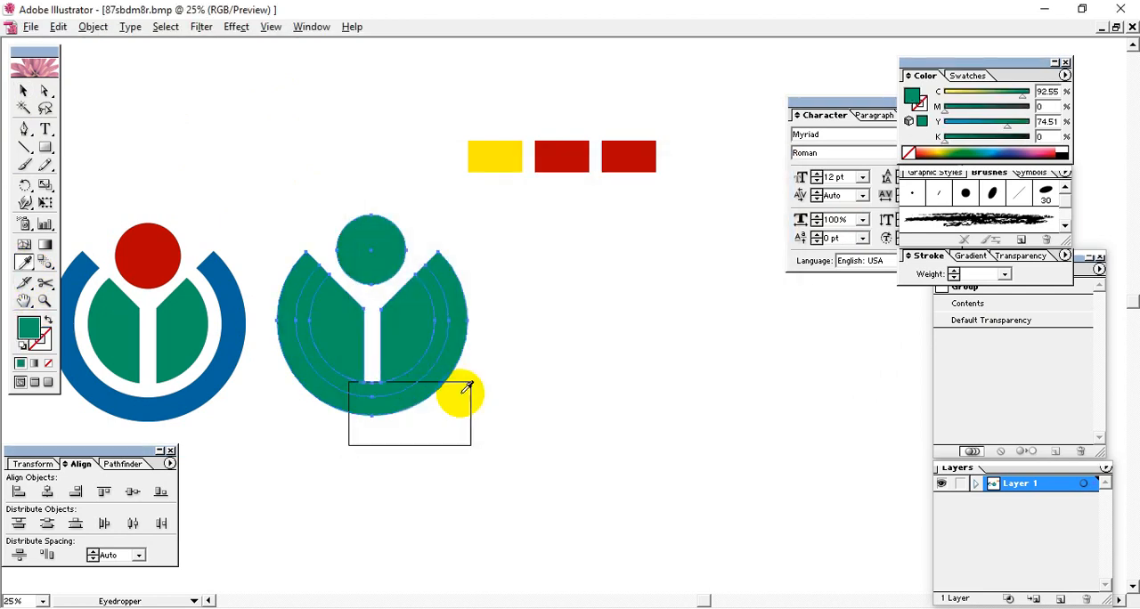
pyautogui.press('v')
pyautogui.hotkey('ctrl', 'z')
pyautogui.click(23, 90)
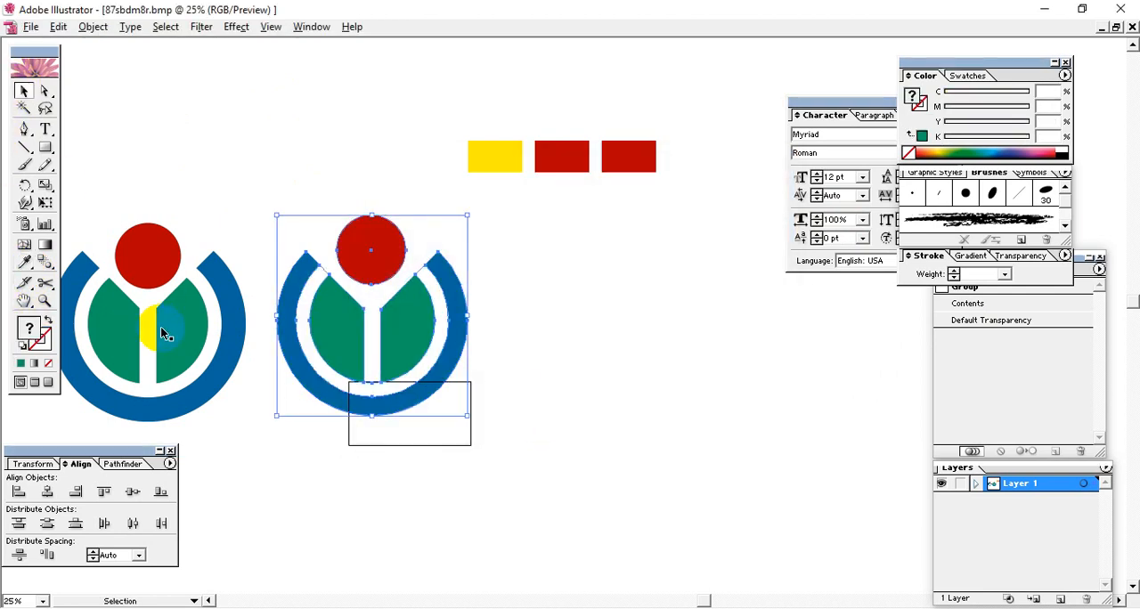
pyautogui.click(461, 450)
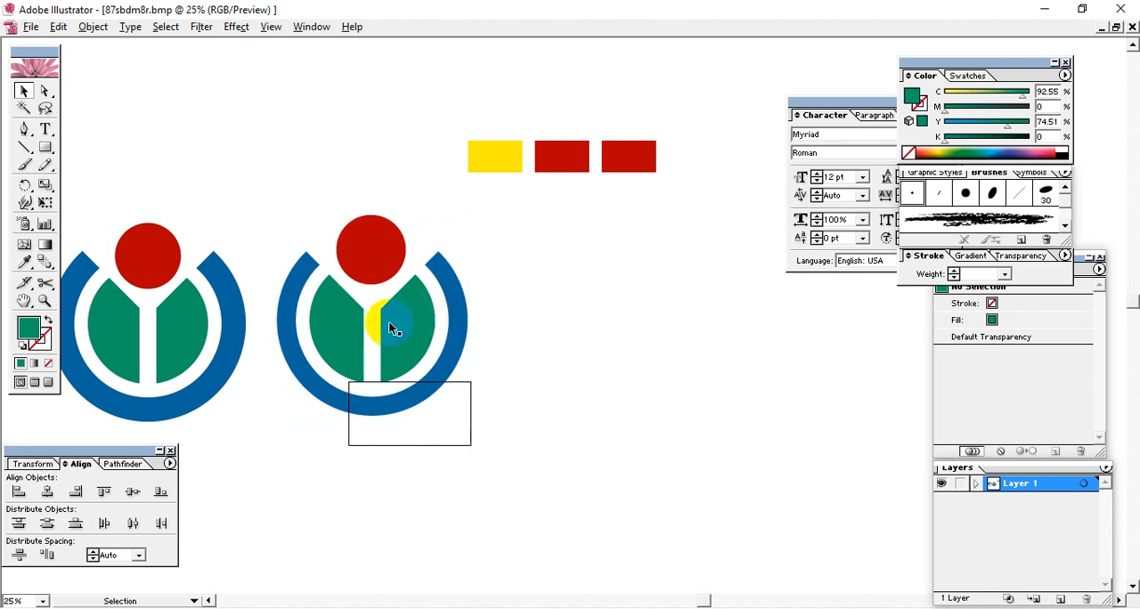
# Step: Recolour the middle swatch rectangle with the green sampled from the logo's inner disc
pyautogui.click(562, 157)
pyautogui.click(24, 261)
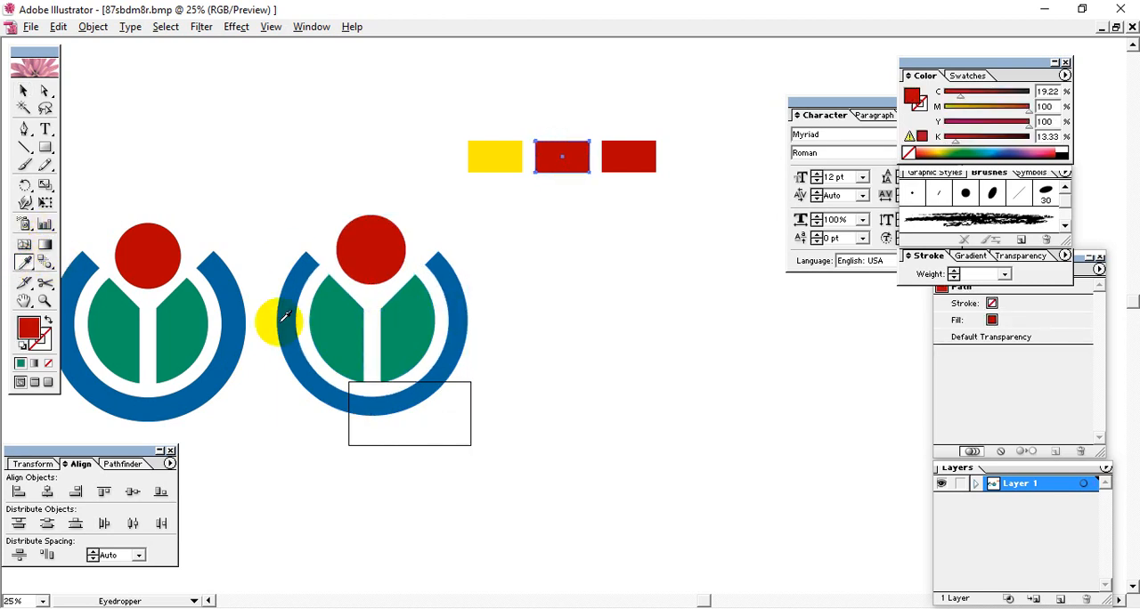
pyautogui.click(374, 330)
pyautogui.click(23, 90)
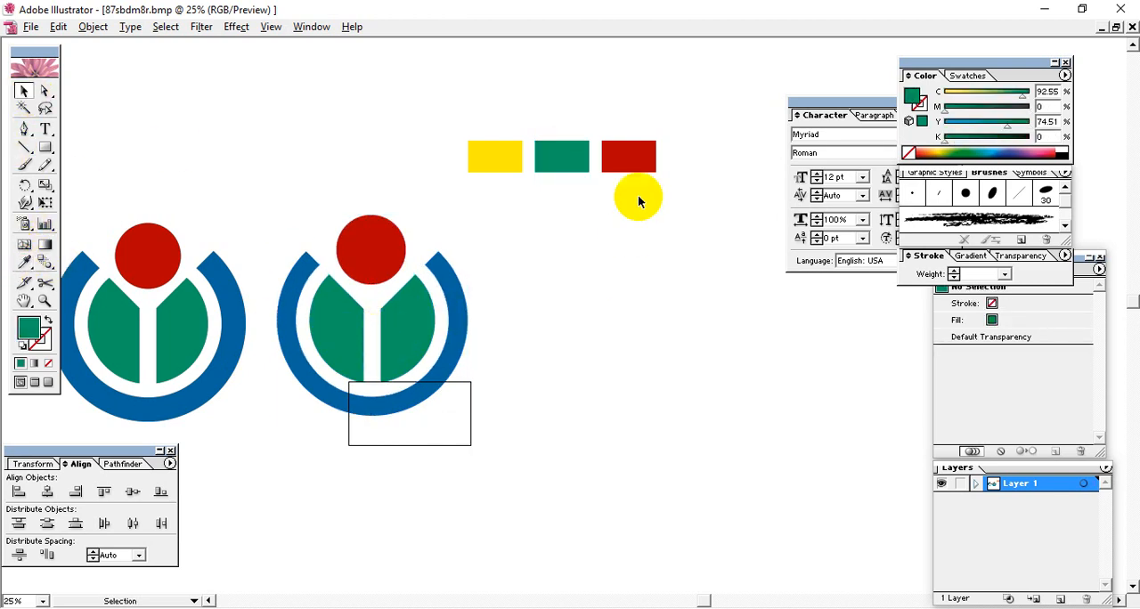
# Step: Recolour the last swatch rectangle with the blue sampled from the logo's ring
pyautogui.click(629, 159)
pyautogui.click(24, 261)
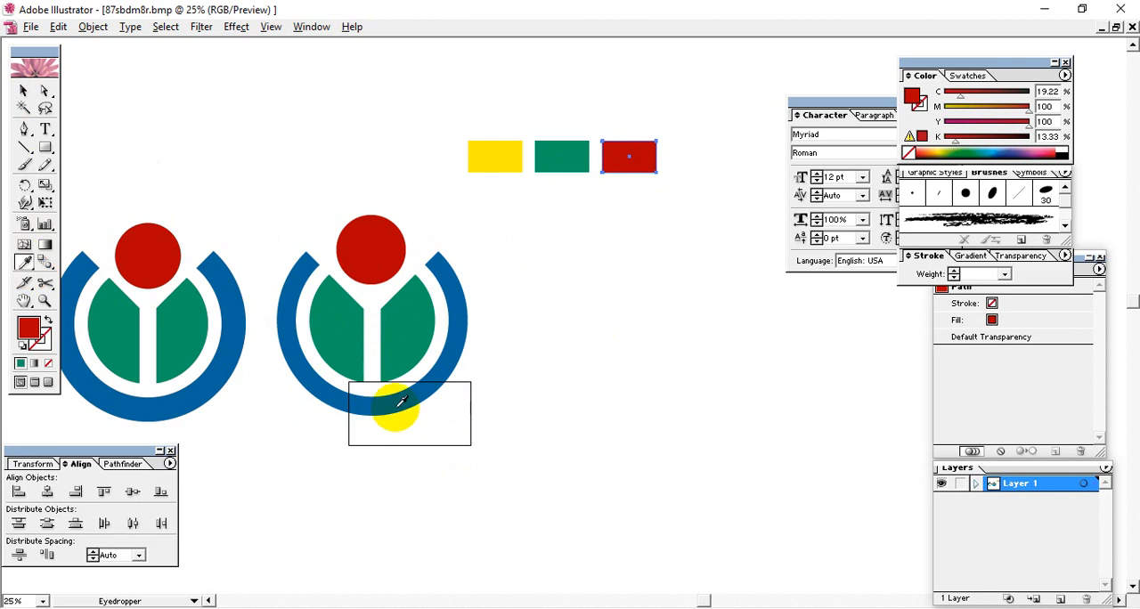
pyautogui.click(154, 276)
pyautogui.click(23, 90)
# Step: Copy the hex code of the green swatch's fill colour without changing the fill
pyautogui.click(534, 174)
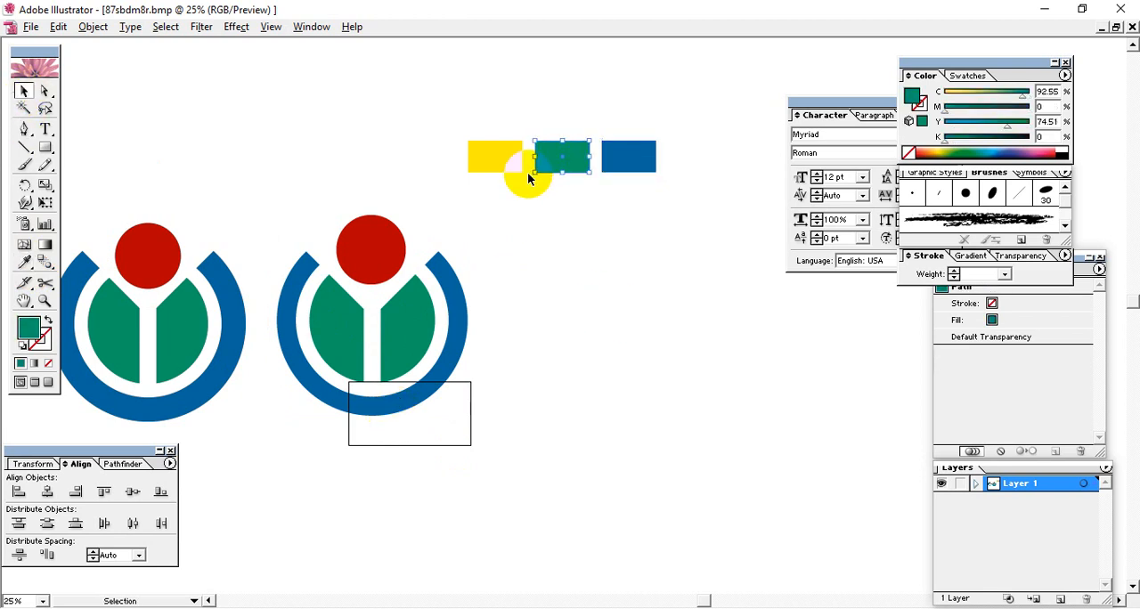
pyautogui.doubleClick(28, 327)
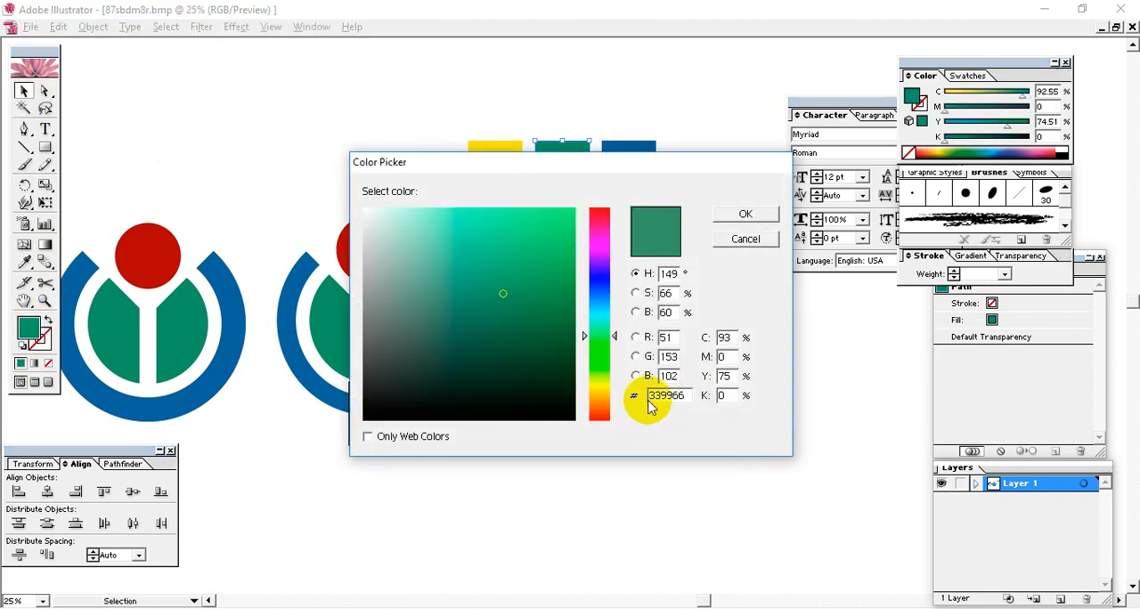
pyautogui.click(745, 239)
# Step: Add the text 339966 at 96 pt in the empty area above the redrawn logo
pyautogui.click(46, 129)
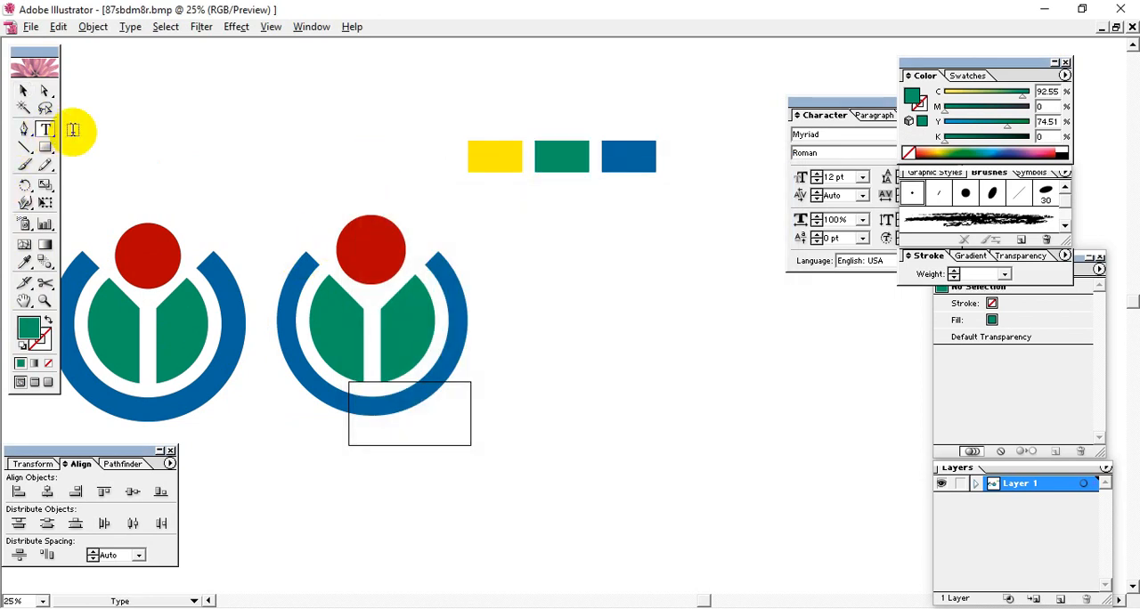
pyautogui.click(375, 127)
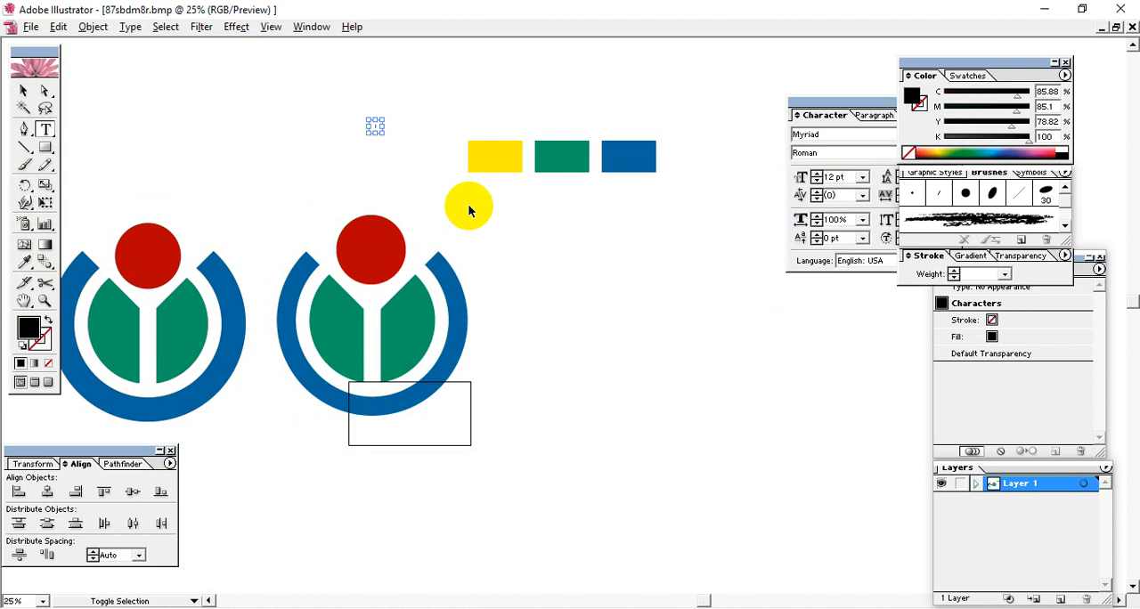
pyautogui.hotkey('ctrl', 'shift', '.')
pyautogui.hotkey('ctrl', 'shift', '.')
pyautogui.hotkey('ctrl', 'shift', '.')
pyautogui.hotkey('ctrl', 'shift', '.')
pyautogui.hotkey('ctrl', 'shift', '.')
pyautogui.hotkey('ctrl', 'shift', '.')
pyautogui.hotkey('ctrl', 'shift', '.')
pyautogui.hotkey('ctrl', 'shift', '.')
pyautogui.hotkey('ctrl', 'shift', '.')
pyautogui.hotkey('ctrl', 'shift', '.')
pyautogui.hotkey('ctrl', 'shift', '.')
pyautogui.hotkey('ctrl', 'shift', '.')
pyautogui.hotkey('ctrl', 'shift', '.')
pyautogui.hotkey('ctrl', 'shift', '.')
pyautogui.hotkey('ctrl', 'shift', '.')
pyautogui.hotkey('ctrl', 'shift', '.')
pyautogui.hotkey('ctrl', 'shift', '.')
pyautogui.hotkey('ctrl', 'shift', '.')
pyautogui.hotkey('ctrl', 'shift', '.')
pyautogui.hotkey('ctrl', 'shift', '.')
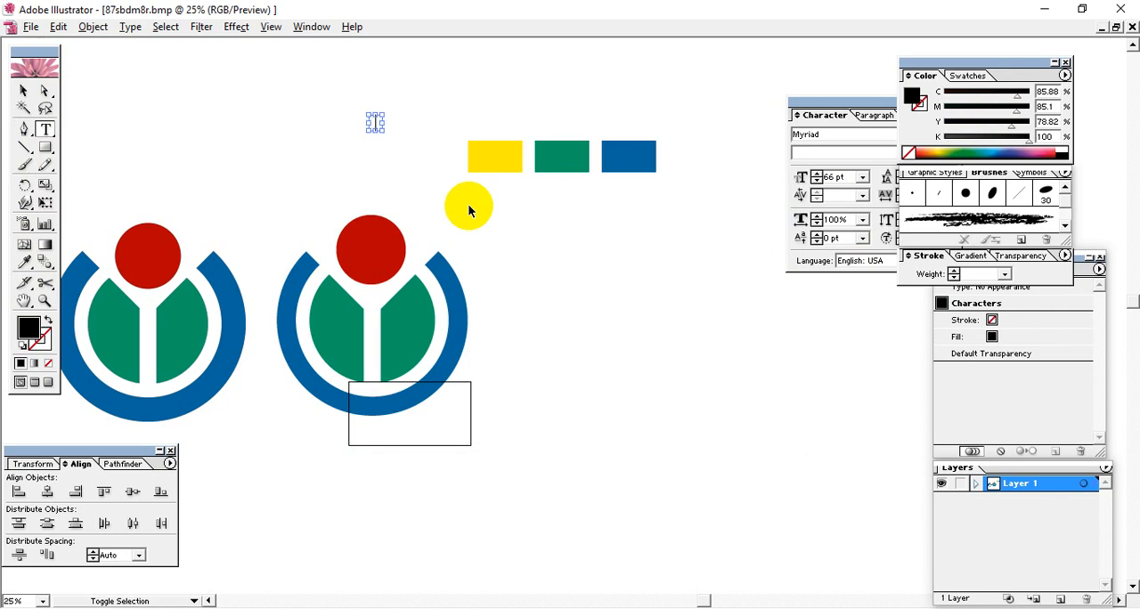
pyautogui.hotkey('ctrl', 'shift', '.')
pyautogui.hotkey('ctrl', 'shift', '.')
pyautogui.hotkey('ctrl', 'shift', '.')
pyautogui.hotkey('ctrl', 'shift', '.')
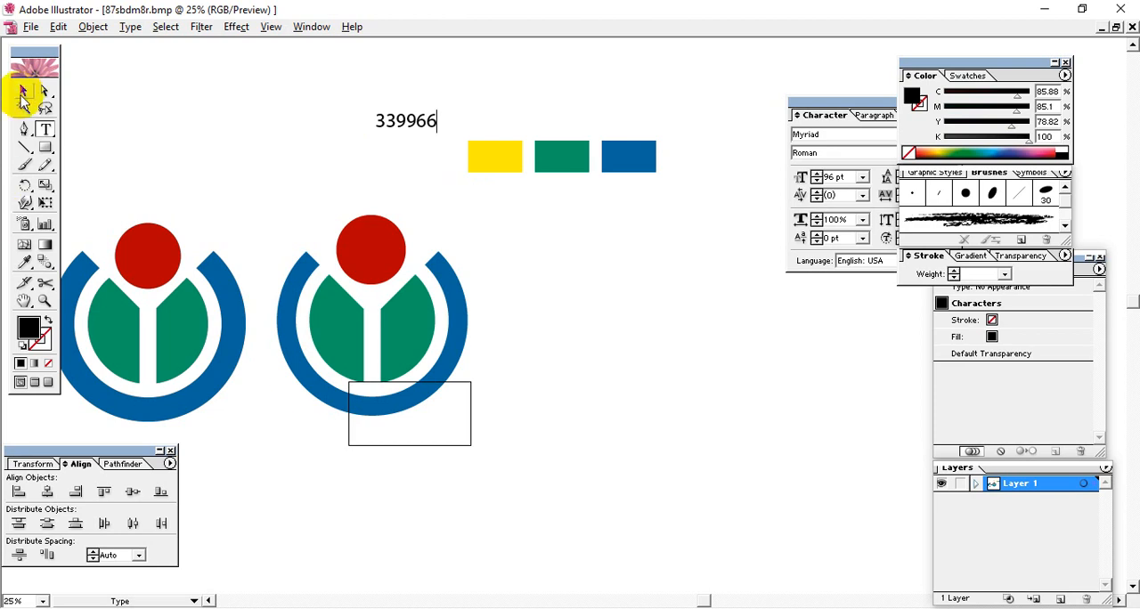
# Step: Place the 339966 label above the green swatch, with a copy of it near the yellow swatch
pyautogui.click(22, 91)
pyautogui.moveTo(403, 126); pyautogui.dragTo(449, 125)
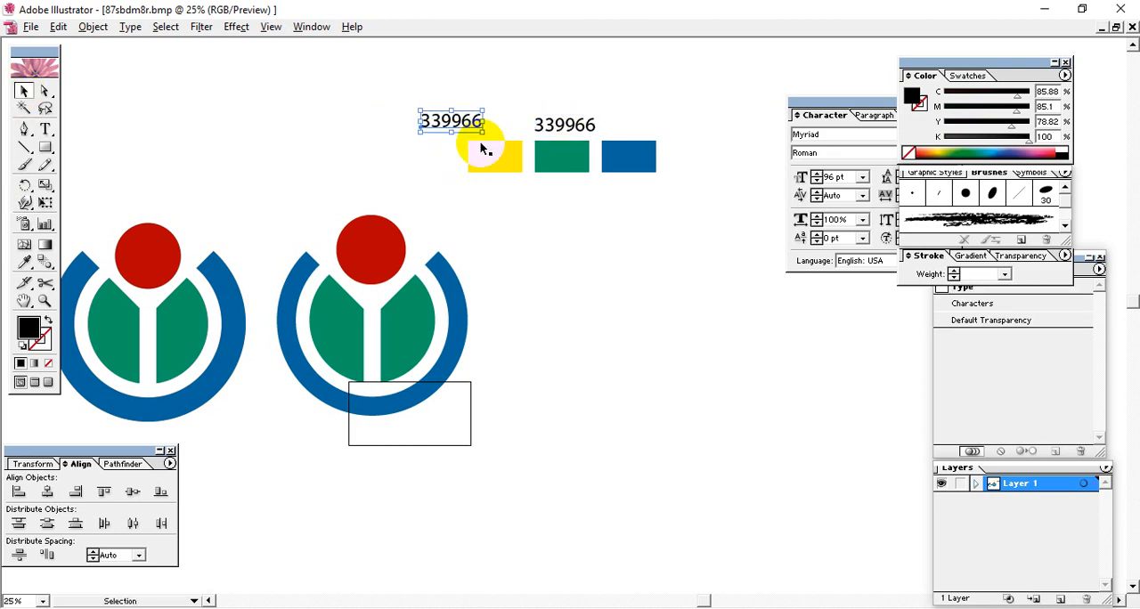
# Step: Set the yellow swatch's fill colour to hex 990000
pyautogui.click(485, 149)
pyautogui.doubleClick(27, 329)
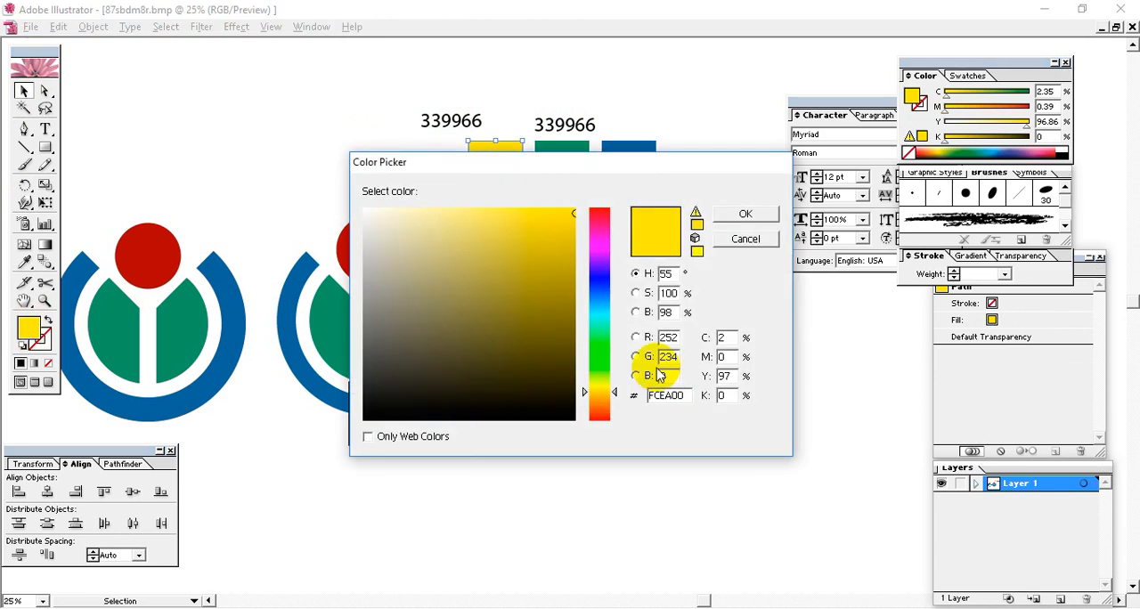
pyautogui.click(671, 397)
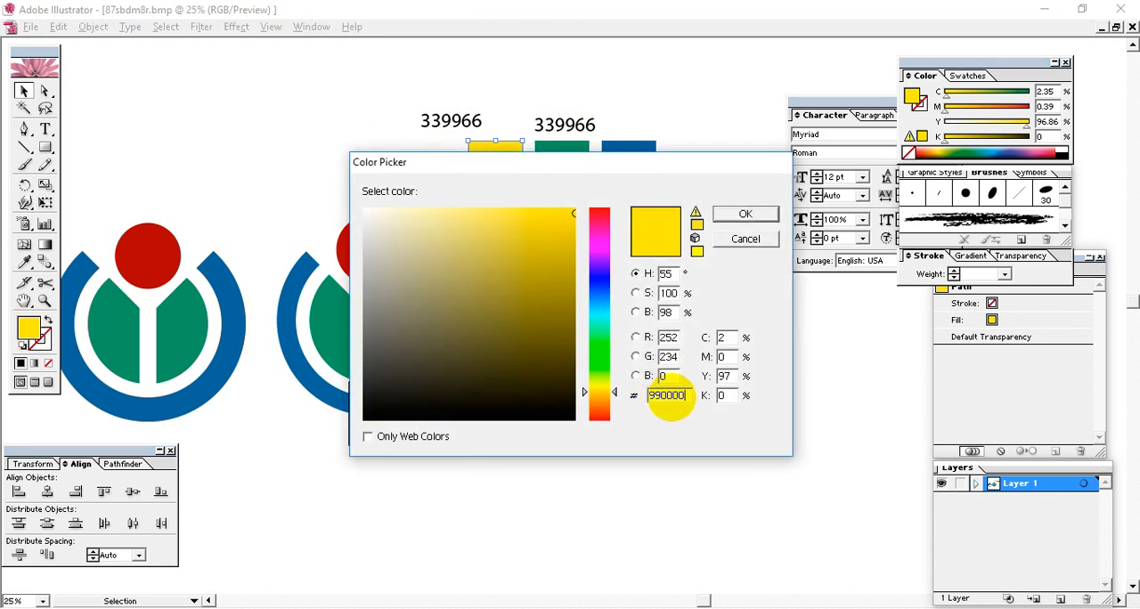
pyautogui.write('990000')
pyautogui.press('Return')
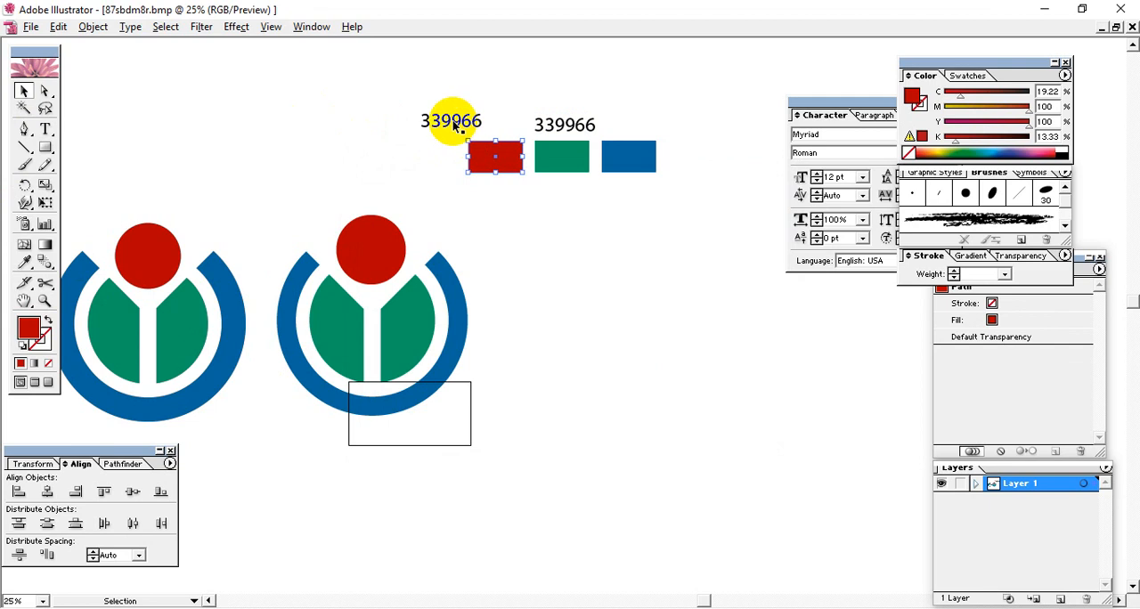
# Step: Change the label near the red swatch to 990000 and move it directly above that swatch
pyautogui.doubleClick(454, 125)
pyautogui.moveTo(444, 118); pyautogui.dragTo(252, 130)
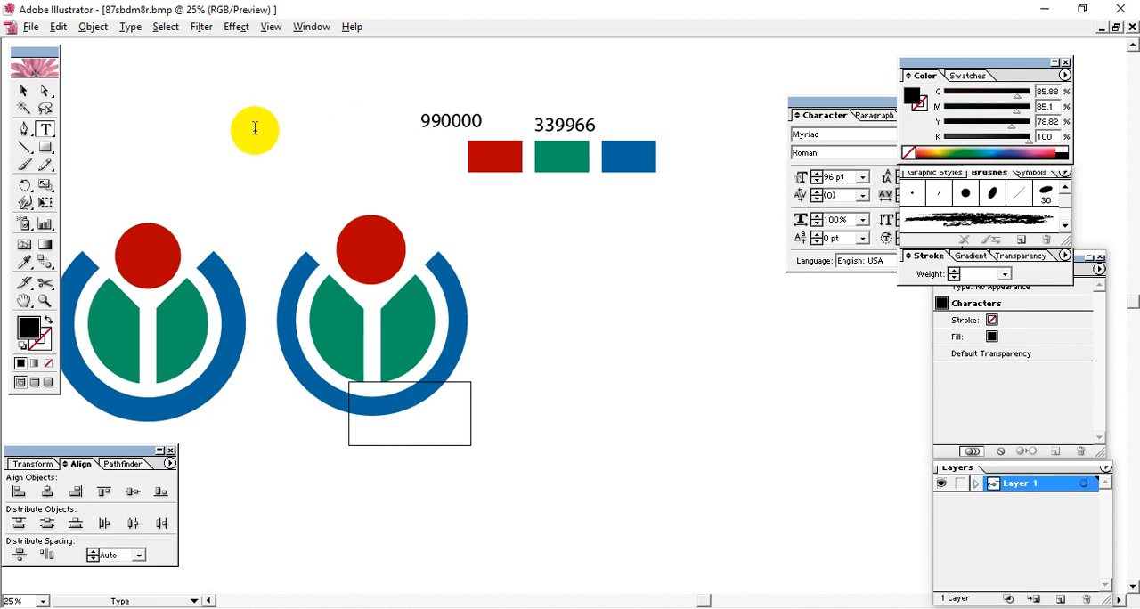
pyautogui.click(23, 90)
pyautogui.moveTo(440, 115); pyautogui.dragTo(501, 120)
# Step: Duplicate the 339966 label and place the copy above the blue swatch
pyautogui.click(580, 125)
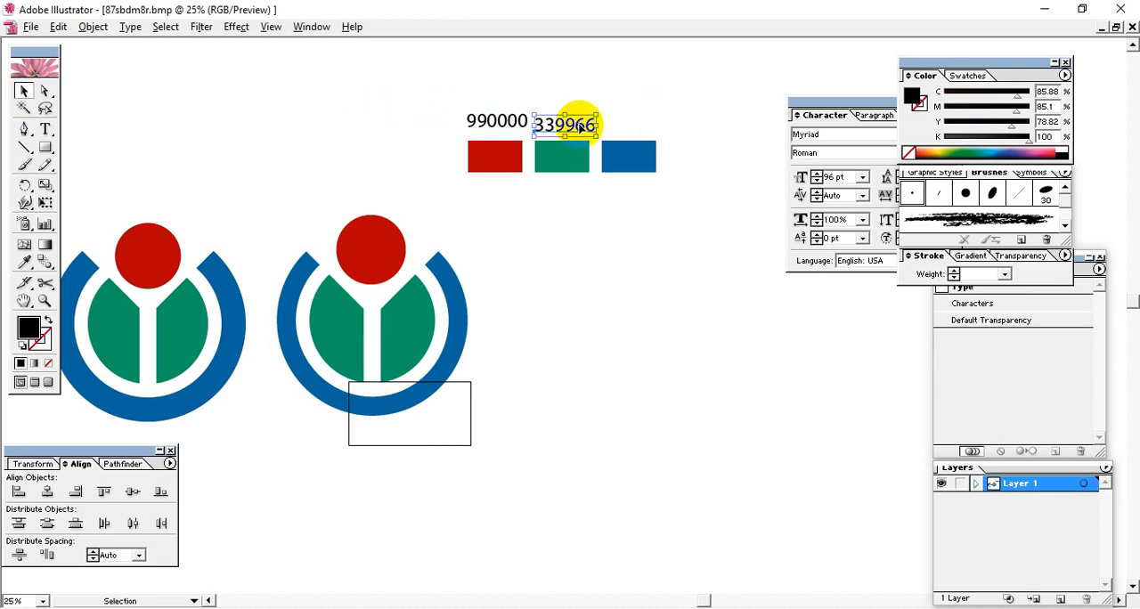
pyautogui.moveTo(579, 126); pyautogui.dragTo(652, 126)
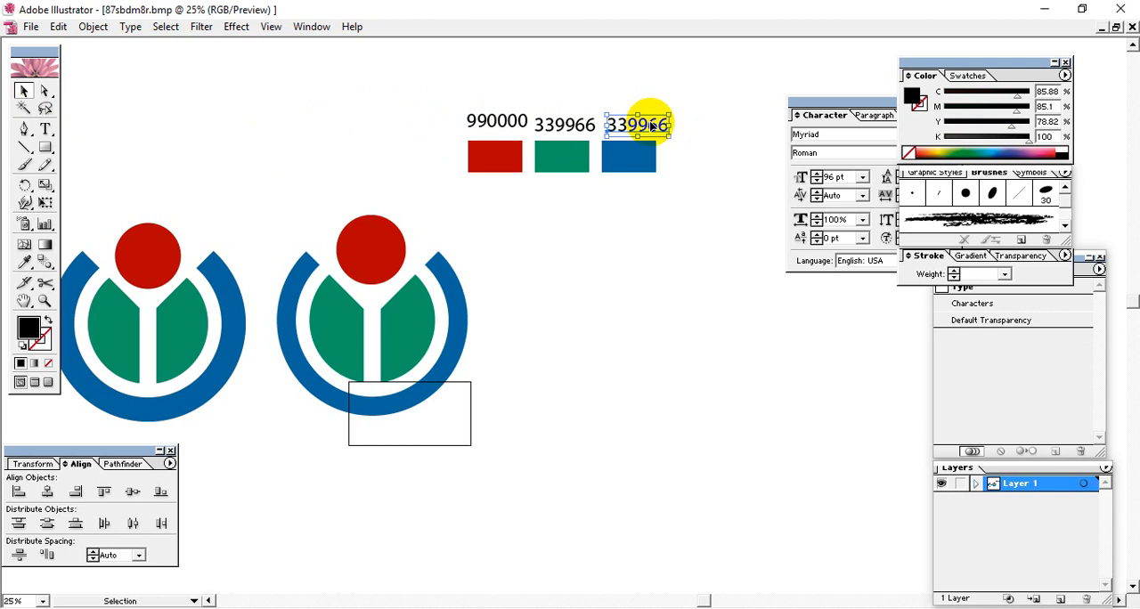
# Step: Look up the hex code of the blue swatch's fill colour without changing it
pyautogui.click(629, 174)
pyautogui.doubleClick(39, 332)
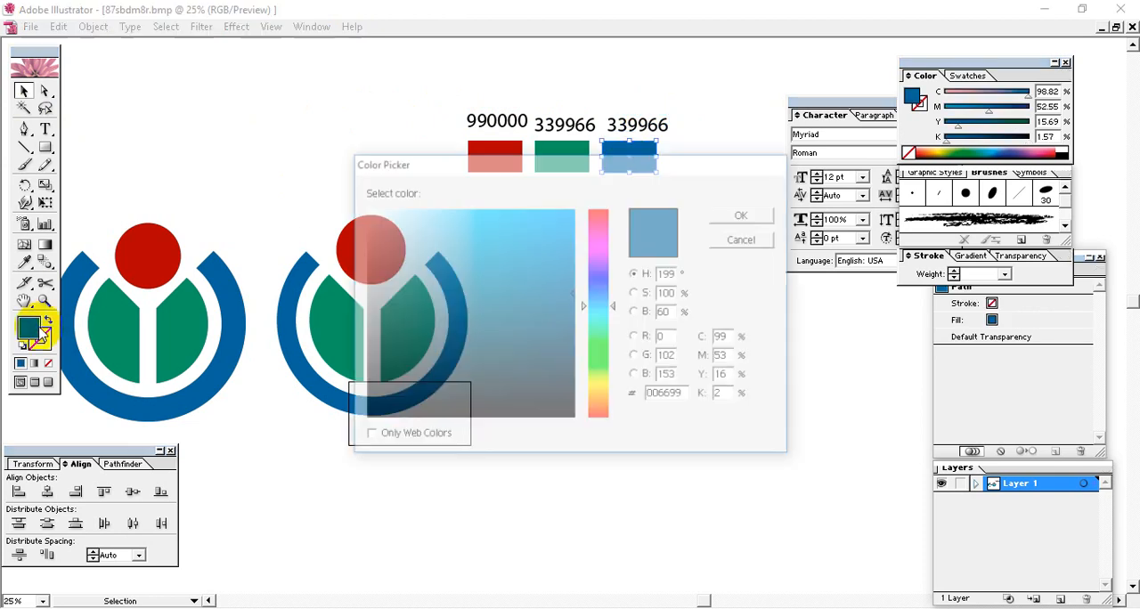
pyautogui.doubleClick(661, 398)
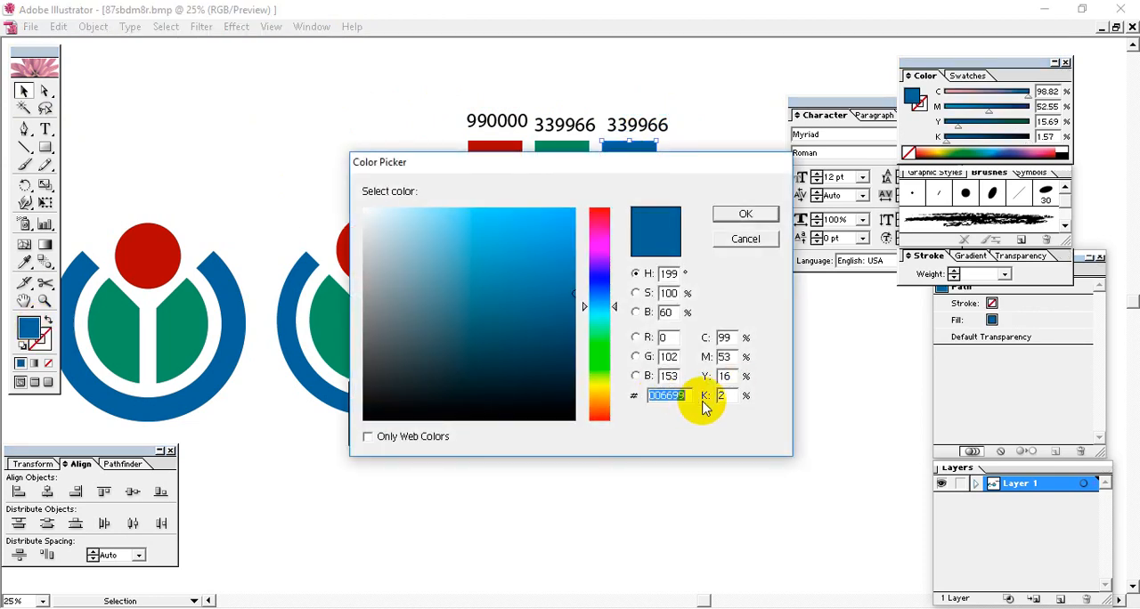
pyautogui.click(673, 397)
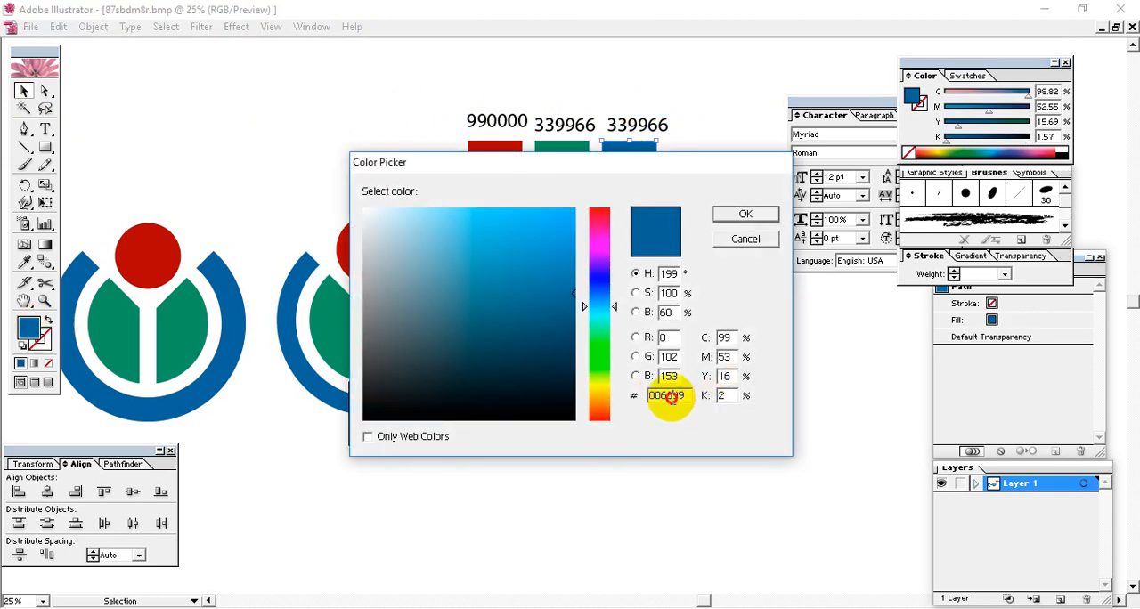
pyautogui.click(746, 240)
# Step: Change the text of the label above the blue swatch to 006699
pyautogui.click(615, 123)
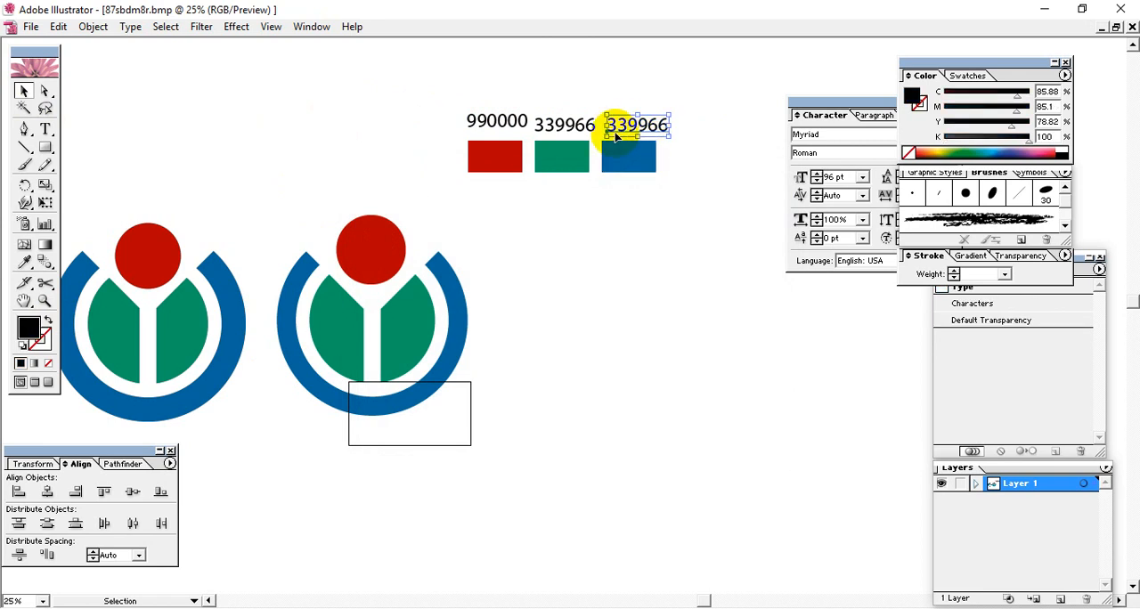
pyautogui.doubleClick(626, 122)
pyautogui.moveTo(626, 123); pyautogui.dragTo(605, 123)
pyautogui.write('00')
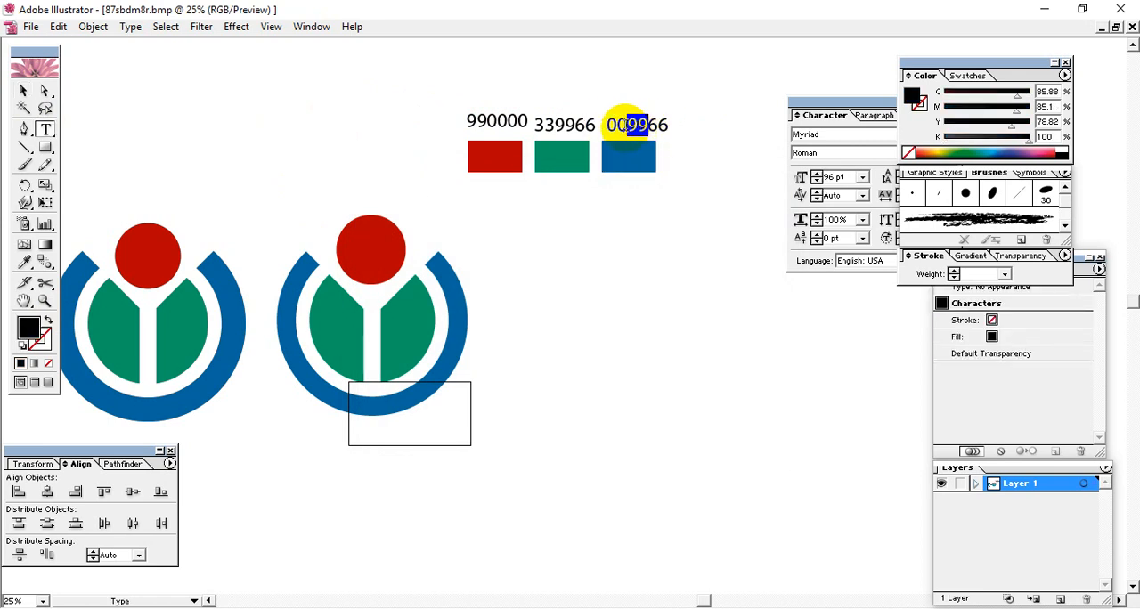
pyautogui.write('66')
pyautogui.moveTo(672, 124); pyautogui.dragTo(654, 124)
pyautogui.write('9')
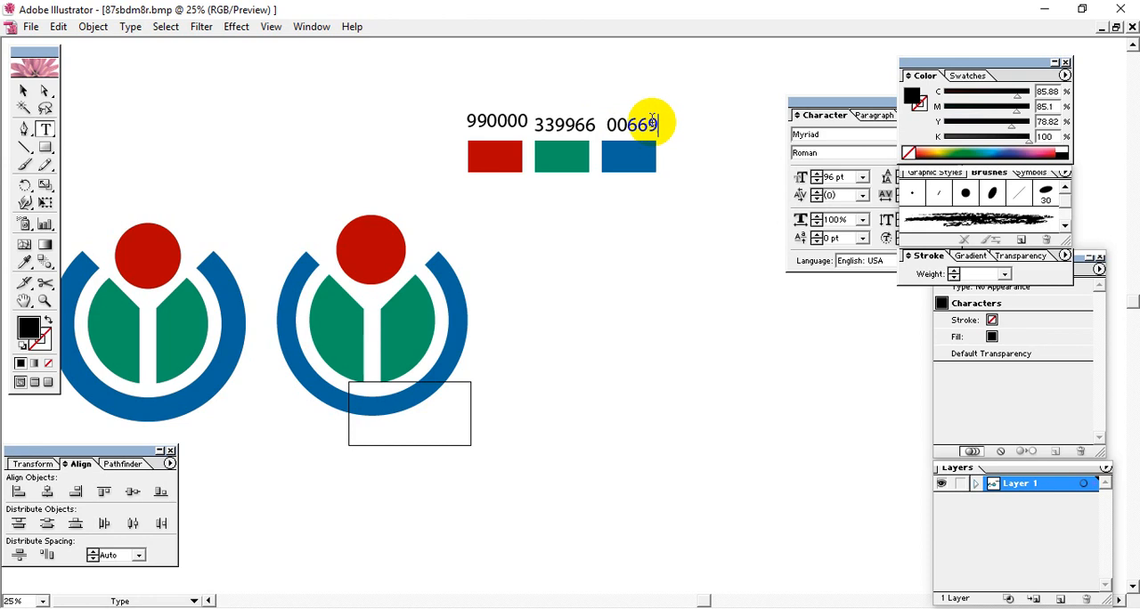
pyautogui.write('9')
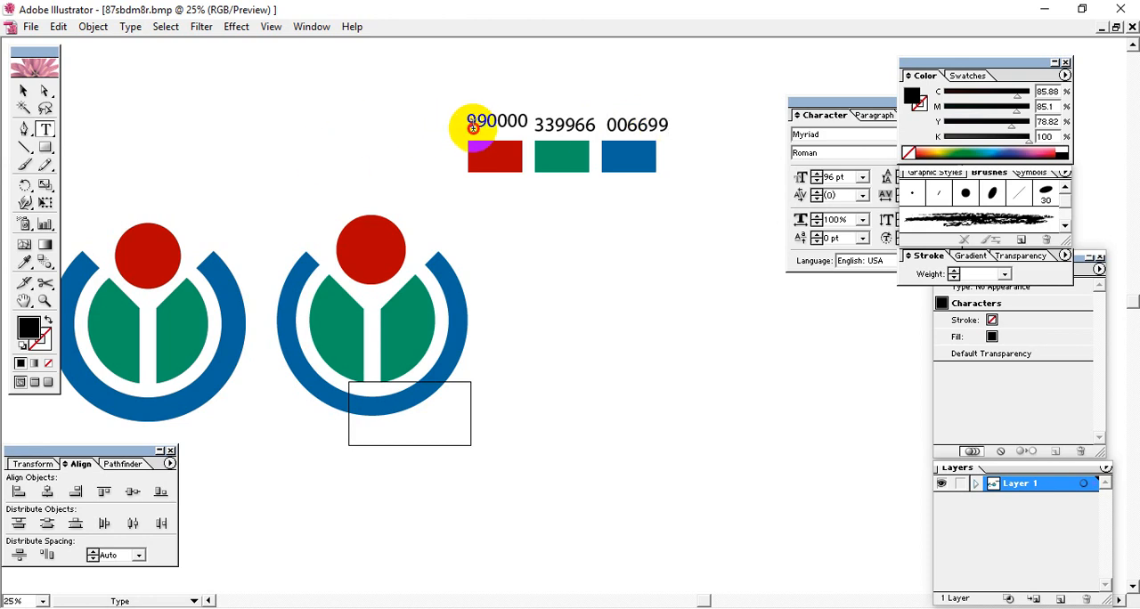
# Step: Add a # in front of the hex code in each of the three swatch labels
pyautogui.click(466, 122)
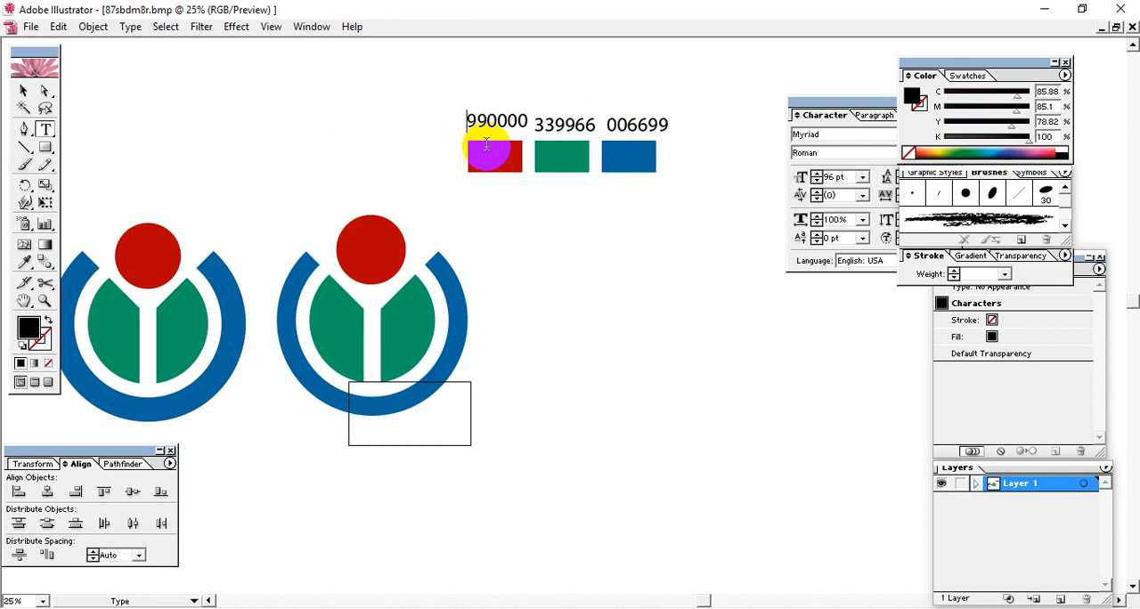
pyautogui.write('#')
pyautogui.click(550, 124)
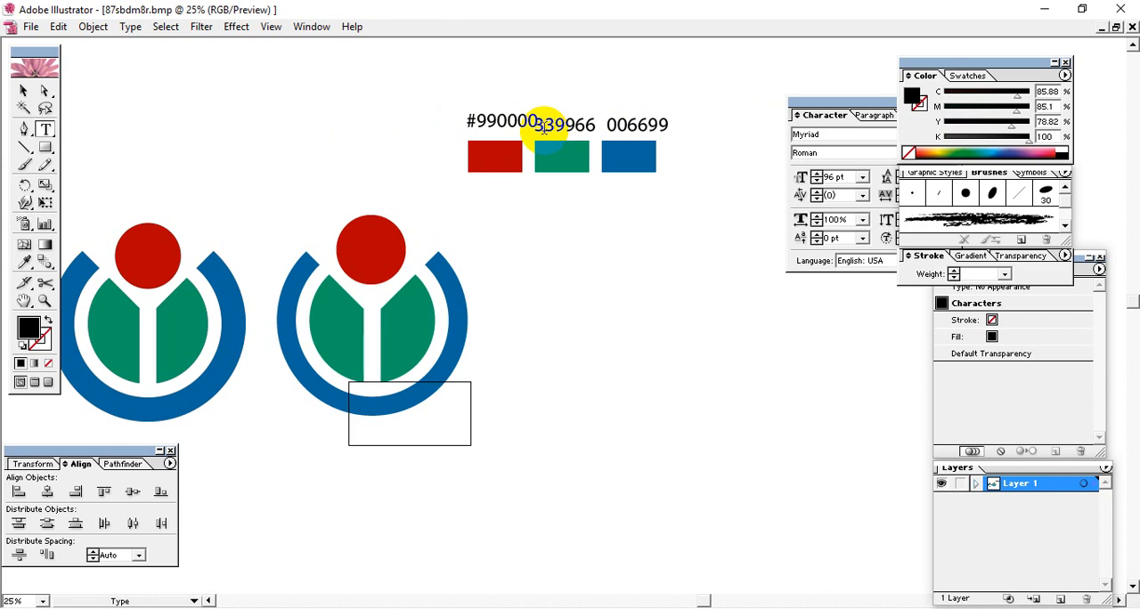
pyautogui.click(617, 125)
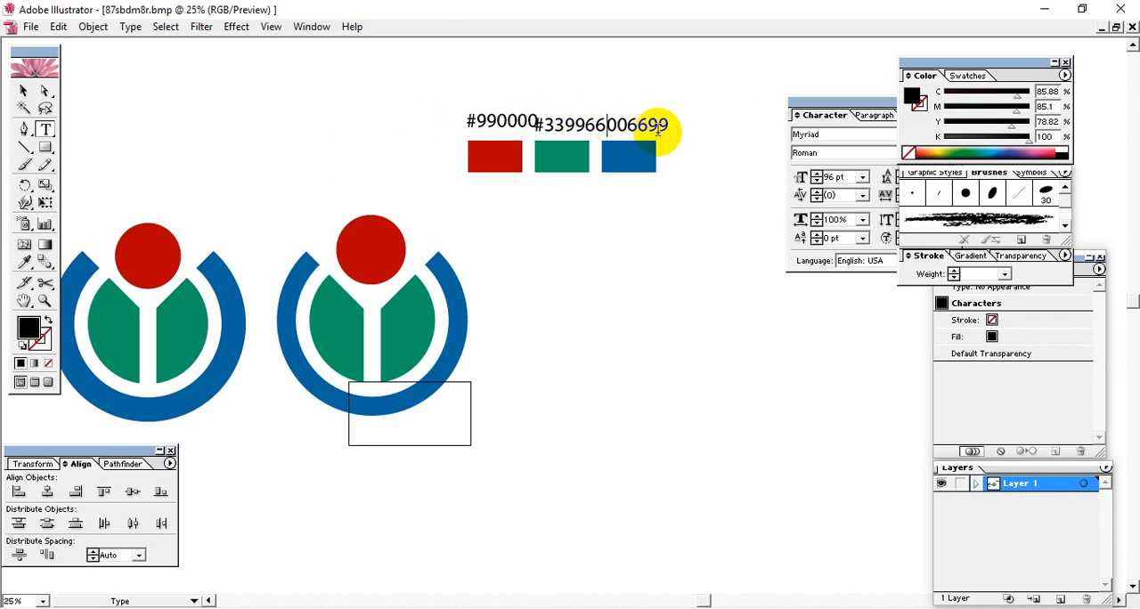
pyautogui.write('#')
# Step: Move the blue swatch and its label away from the green swatch and align their horizontal centres
pyautogui.click(23, 90)
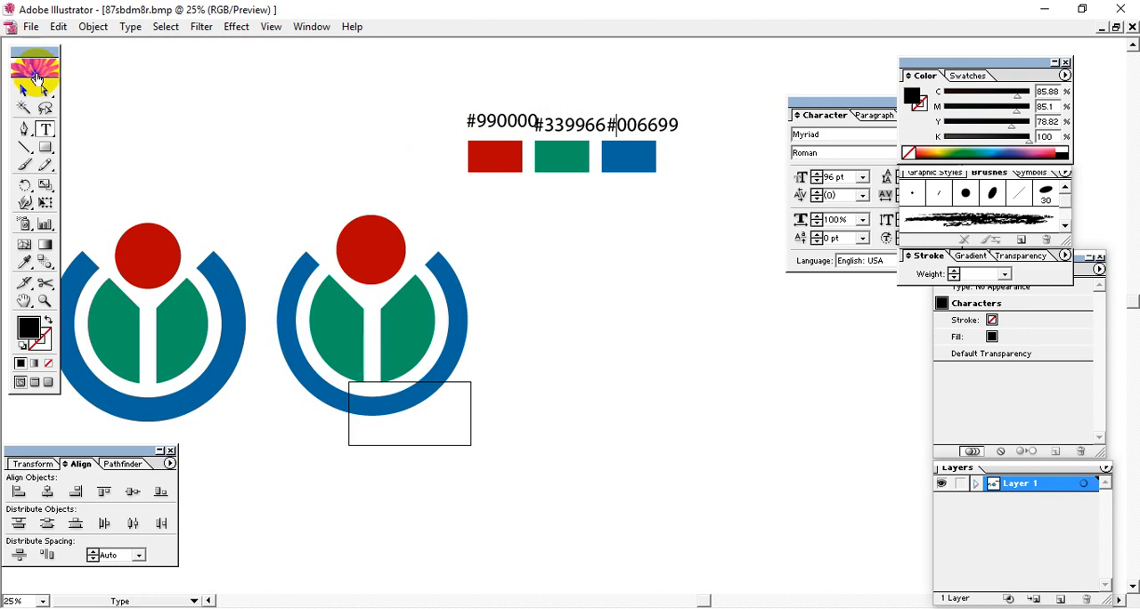
pyautogui.click(634, 205)
pyautogui.moveTo(645, 174); pyautogui.dragTo(636, 89)
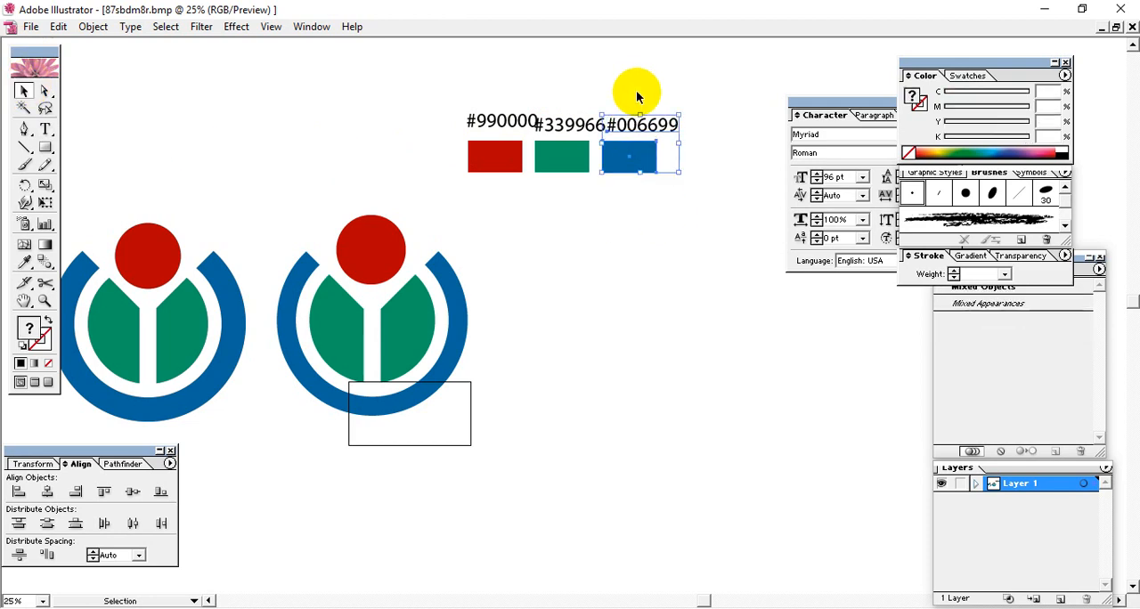
pyautogui.hotkey('shift', 'Right')
pyautogui.hotkey('shift', 'Right')
pyautogui.hotkey('shift', 'Right')
pyautogui.hotkey('shift', 'Right')
pyautogui.hotkey('shift', 'Right')
pyautogui.hotkey('shift', 'Right')
pyautogui.hotkey('shift', 'Right')
pyautogui.hotkey('shift', 'Right')
pyautogui.hotkey('shift', 'Right')
pyautogui.hotkey('shift', 'Right')
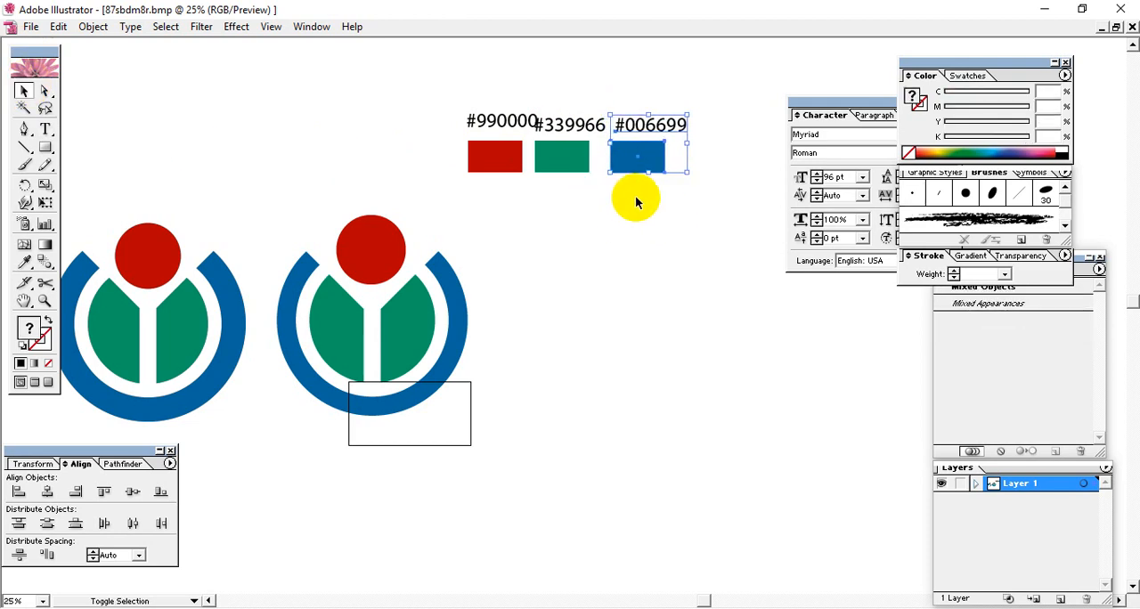
pyautogui.click(47, 492)
# Step: Centre the green and red swatches horizontally with their labels, and shift the red pair away from the green one
pyautogui.moveTo(590, 204); pyautogui.dragTo(565, 132)
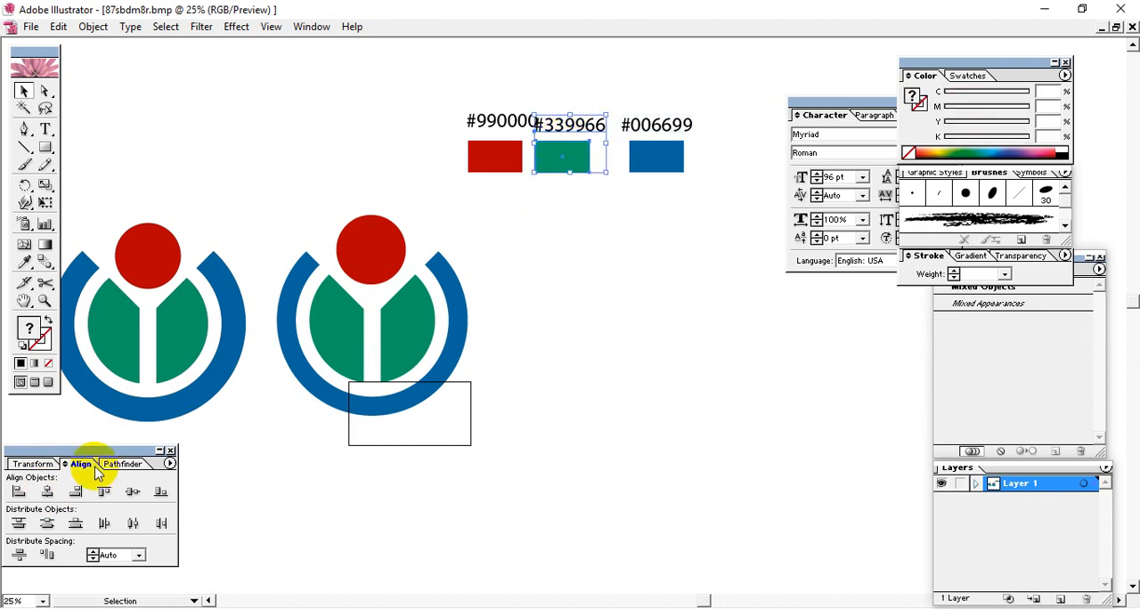
pyautogui.click(49, 492)
pyautogui.moveTo(458, 91); pyautogui.dragTo(496, 198)
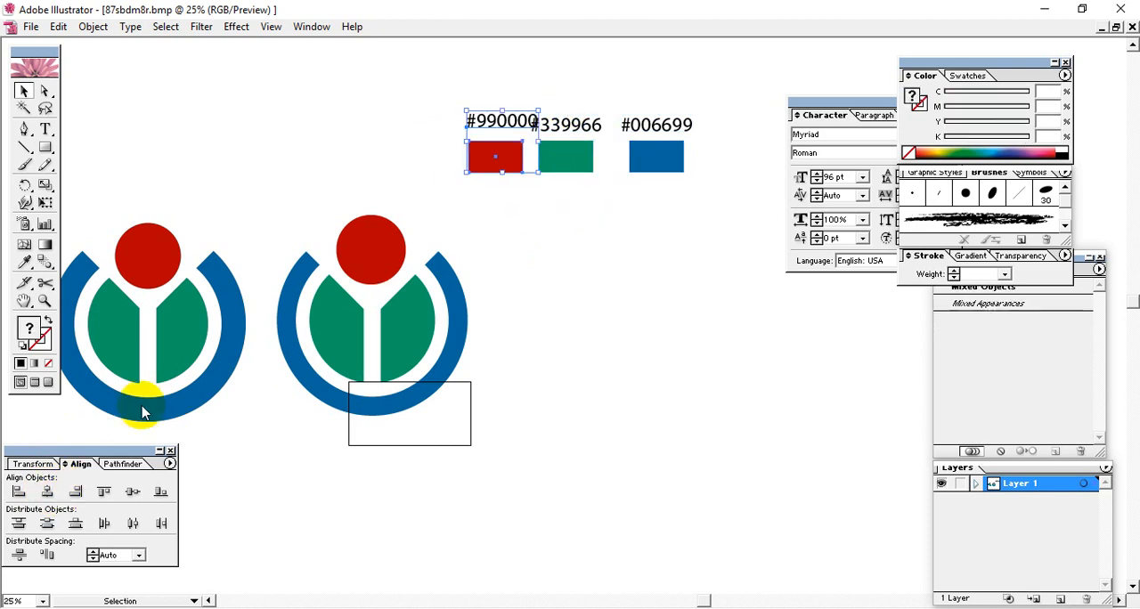
pyautogui.click(47, 492)
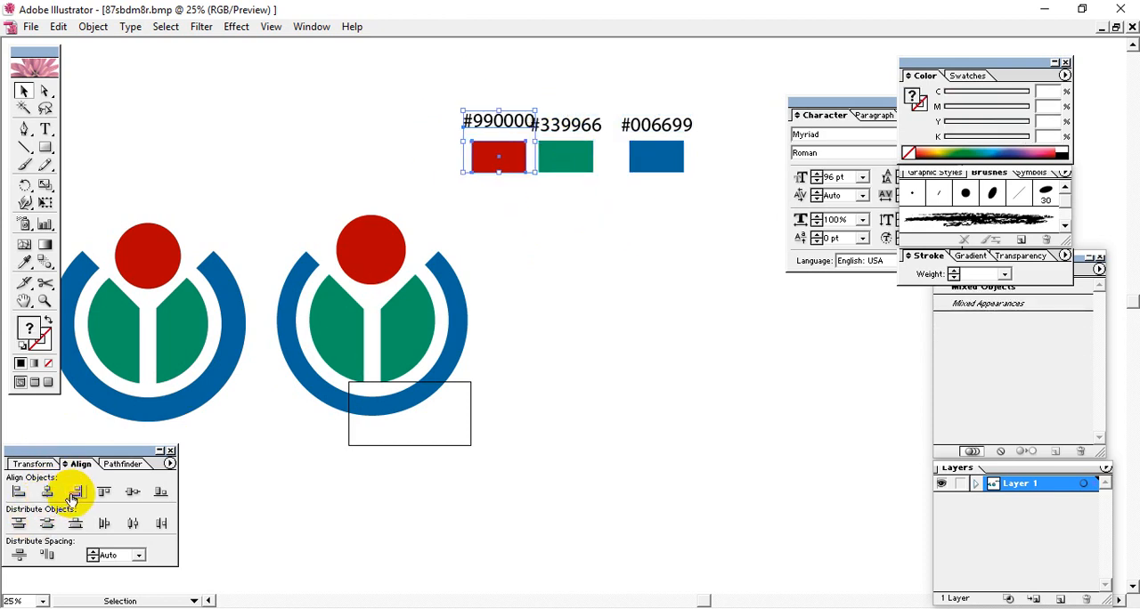
pyautogui.hotkey('shift', 'Left')
pyautogui.hotkey('shift', 'Left')
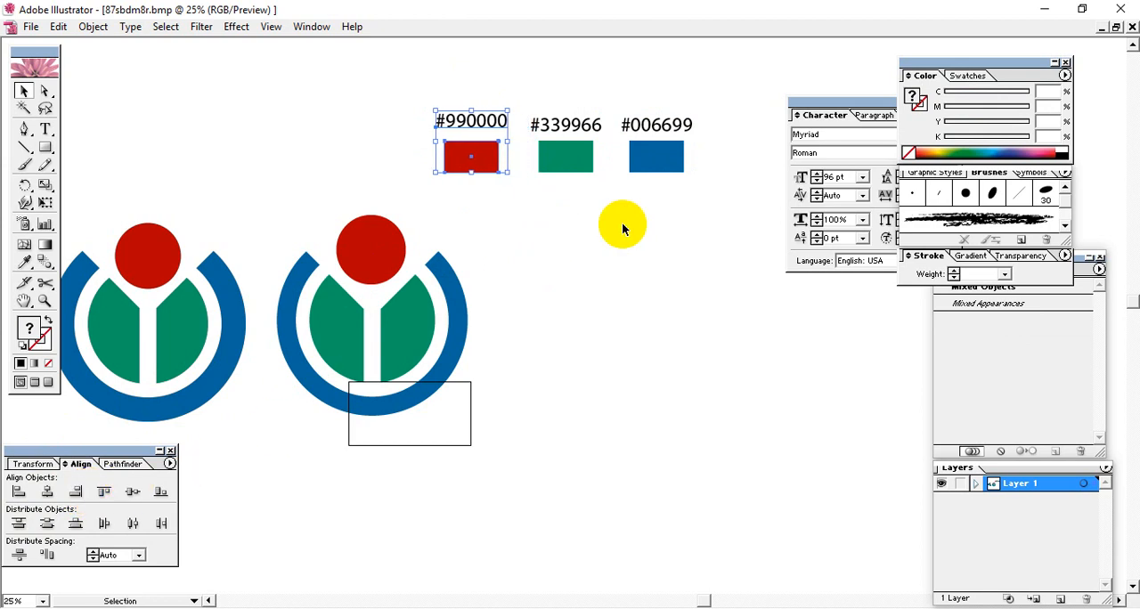
# Step: Align the three hex labels with each other on their vertical centres
pyautogui.click(678, 237)
pyautogui.moveTo(696, 131); pyautogui.dragTo(696, 132)
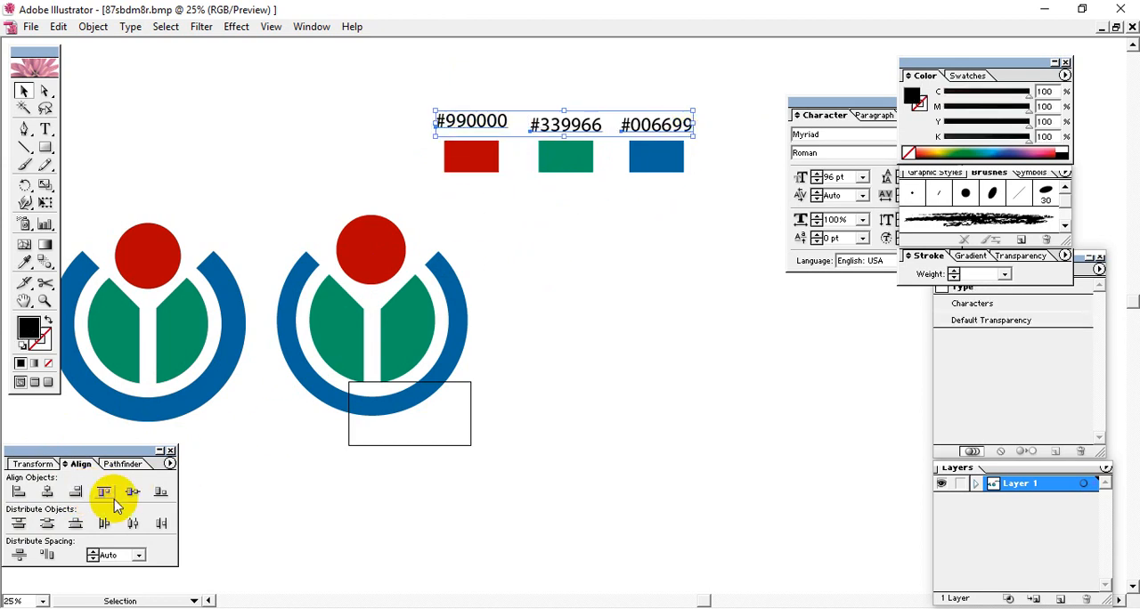
pyautogui.click(134, 496)
pyautogui.click(713, 234)
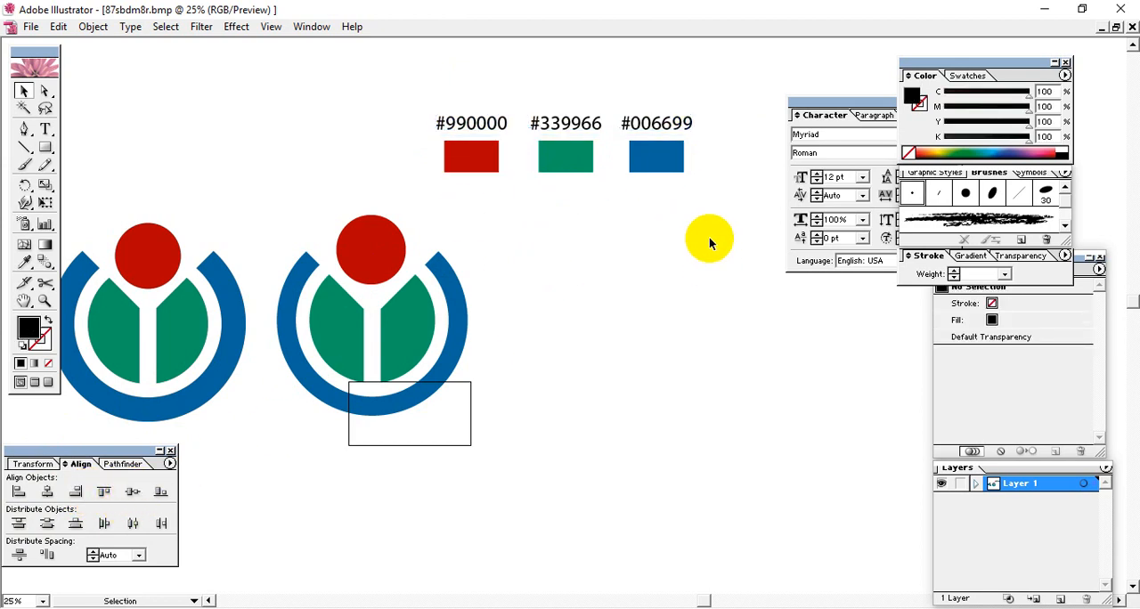
# Step: Group each of the blue, green and red swatches with its own hex label
pyautogui.moveTo(636, 199); pyautogui.dragTo(515, 113)
pyautogui.moveTo(716, 231); pyautogui.dragTo(630, 87)
pyautogui.hotkey('ctrl', 'g')
pyautogui.moveTo(570, 222); pyautogui.dragTo(543, 98)
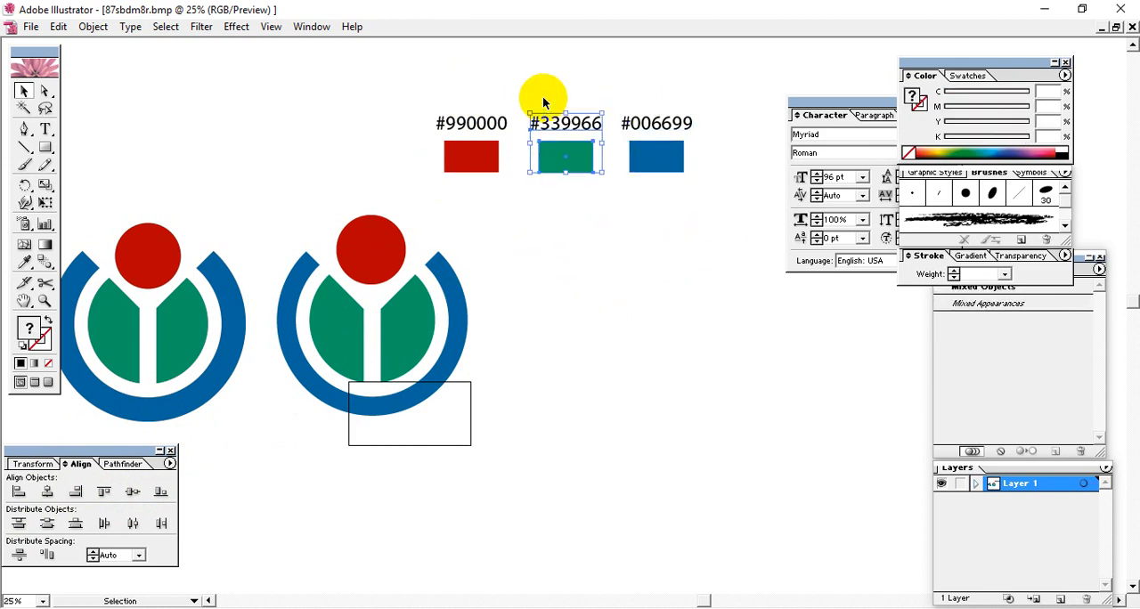
pyautogui.hotkey('ctrl', 'g')
pyautogui.moveTo(478, 198); pyautogui.dragTo(444, 78)
pyautogui.hotkey('ctrl', 'g')
pyautogui.click(695, 200)
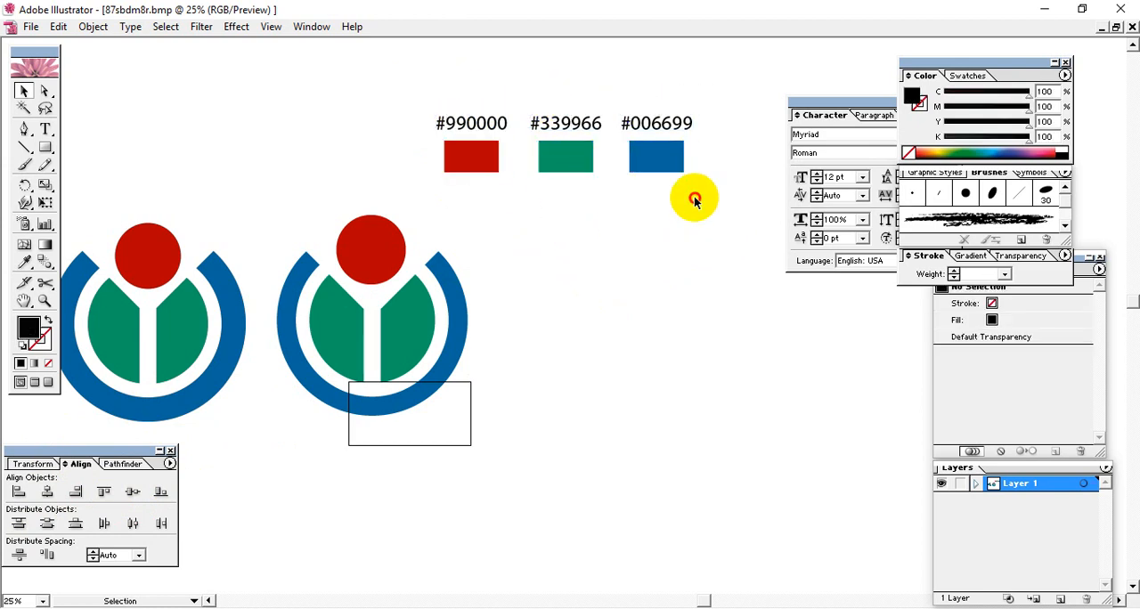
# Step: Distribute the three labelled swatch groups evenly in the horizontal direction by their right edges
pyautogui.moveTo(695, 201); pyautogui.dragTo(446, 76)
pyautogui.click(162, 523)
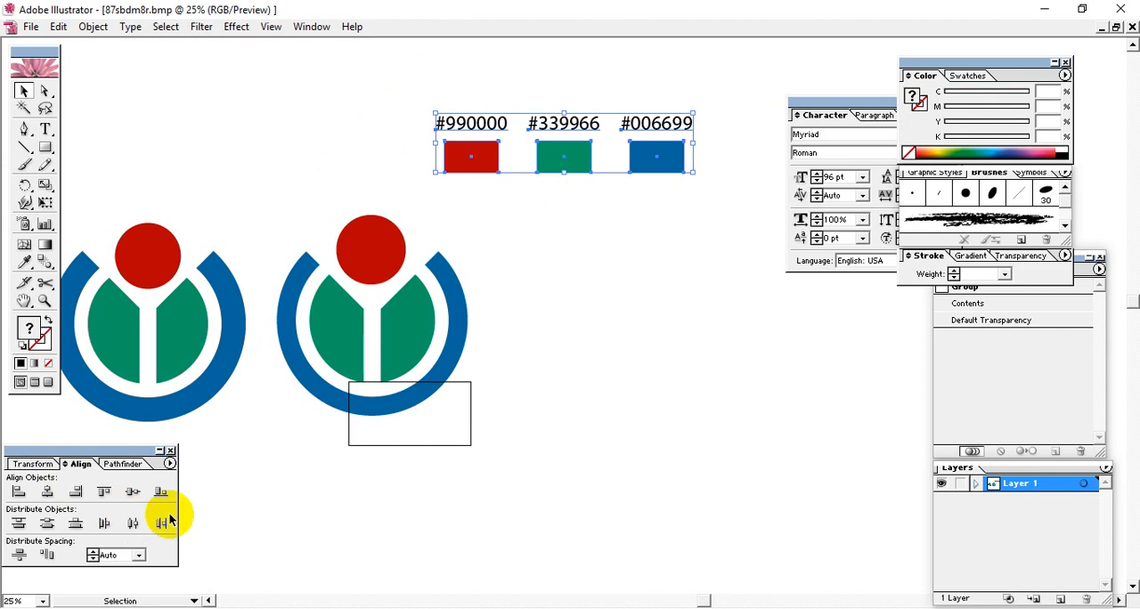
pyautogui.click(694, 279)
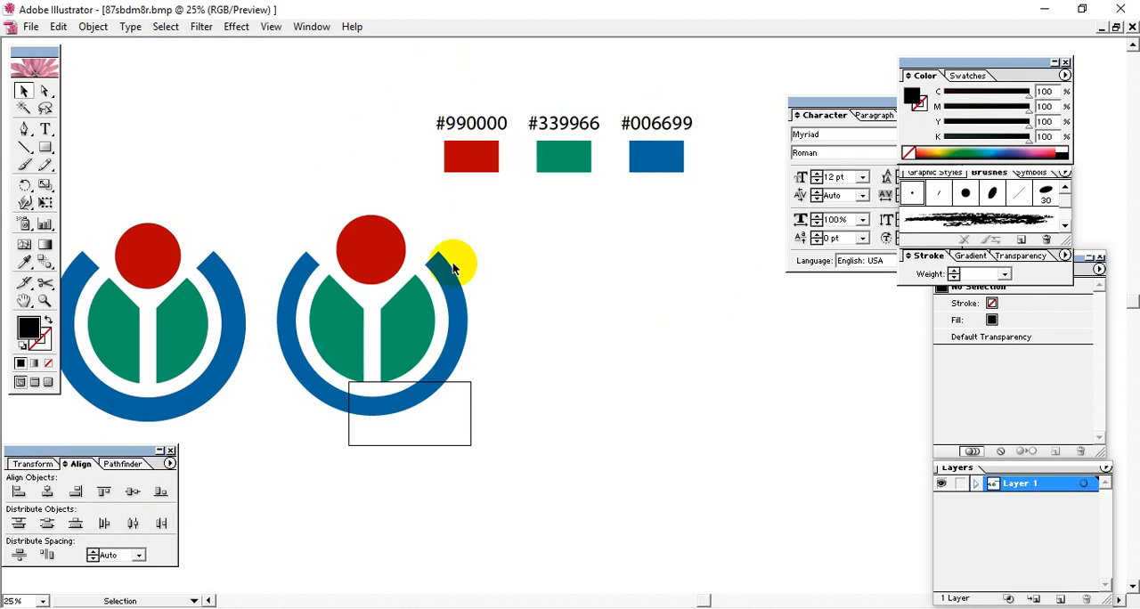
pyautogui.moveTo(490, 228); pyautogui.dragTo(285, 454)
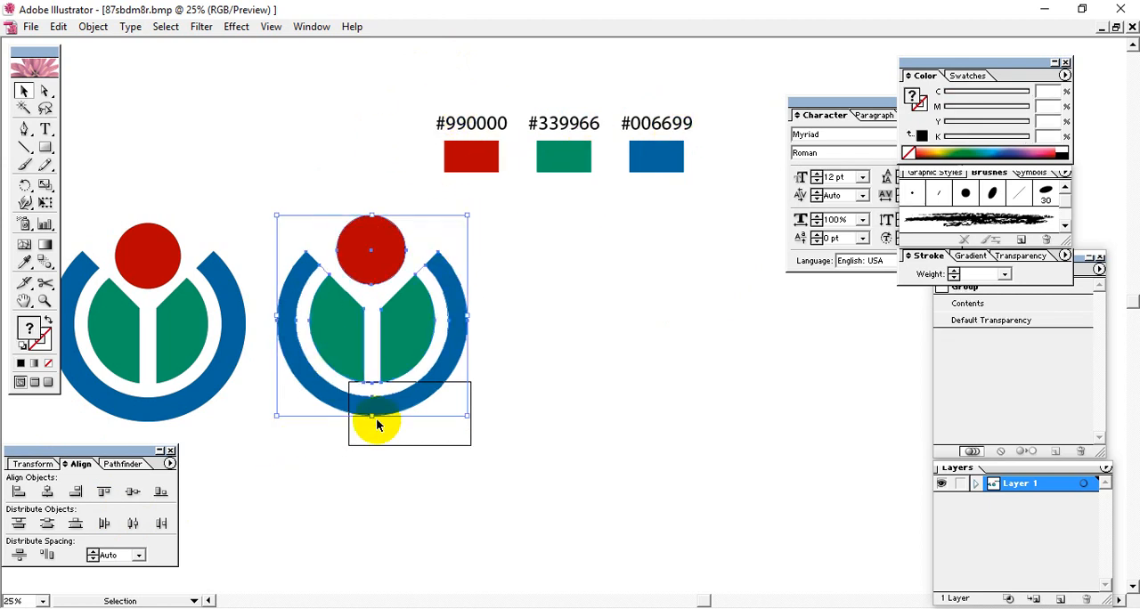
pyautogui.click(517, 414)
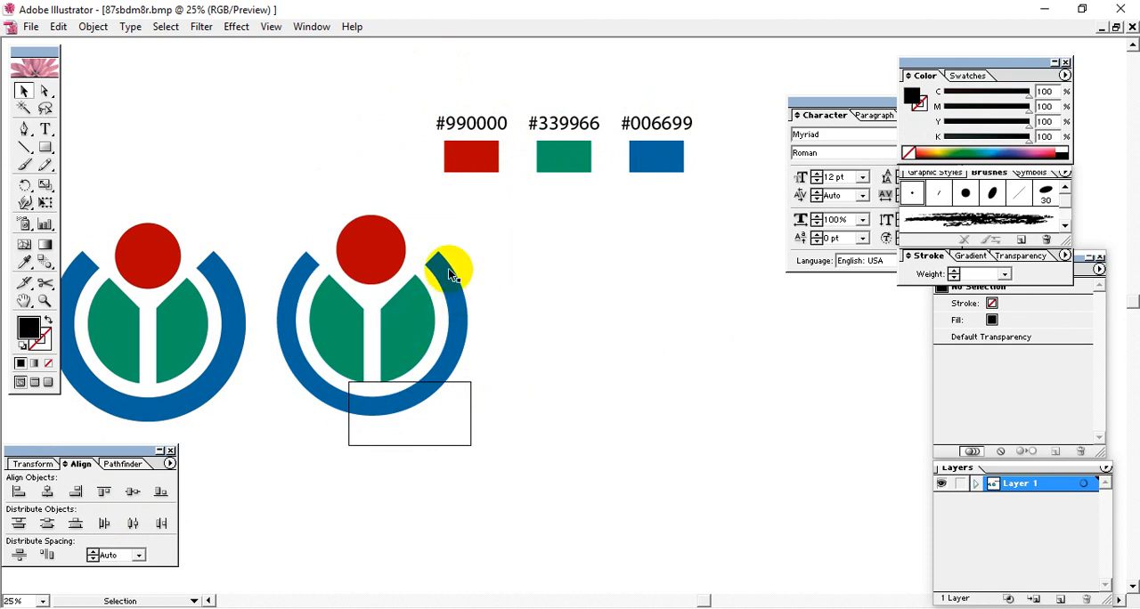
pyautogui.click(660, 157)
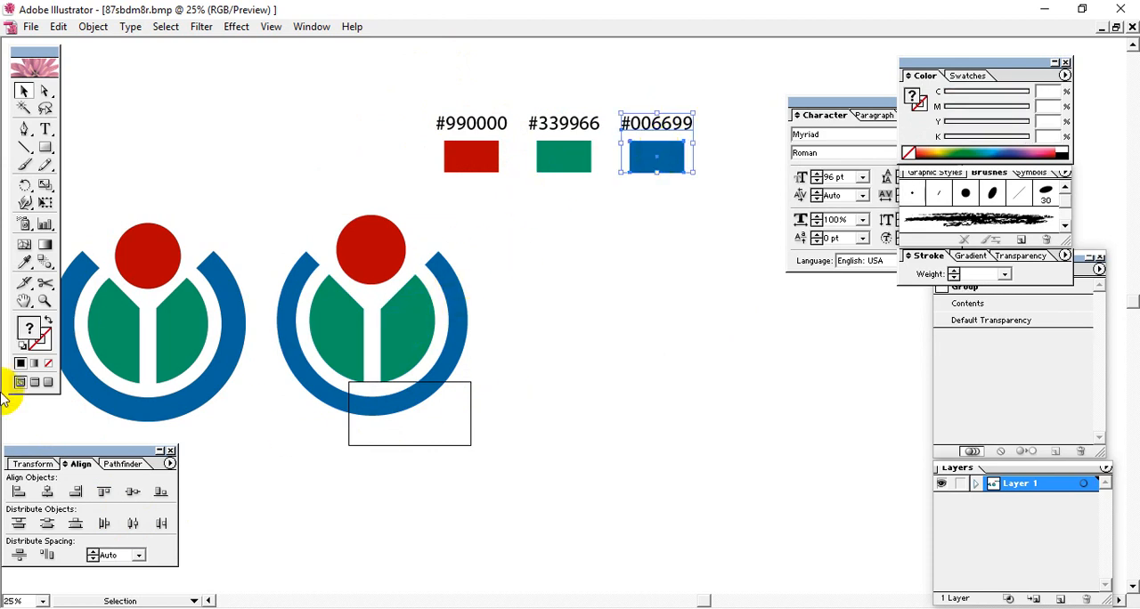
pyautogui.click(449, 366)
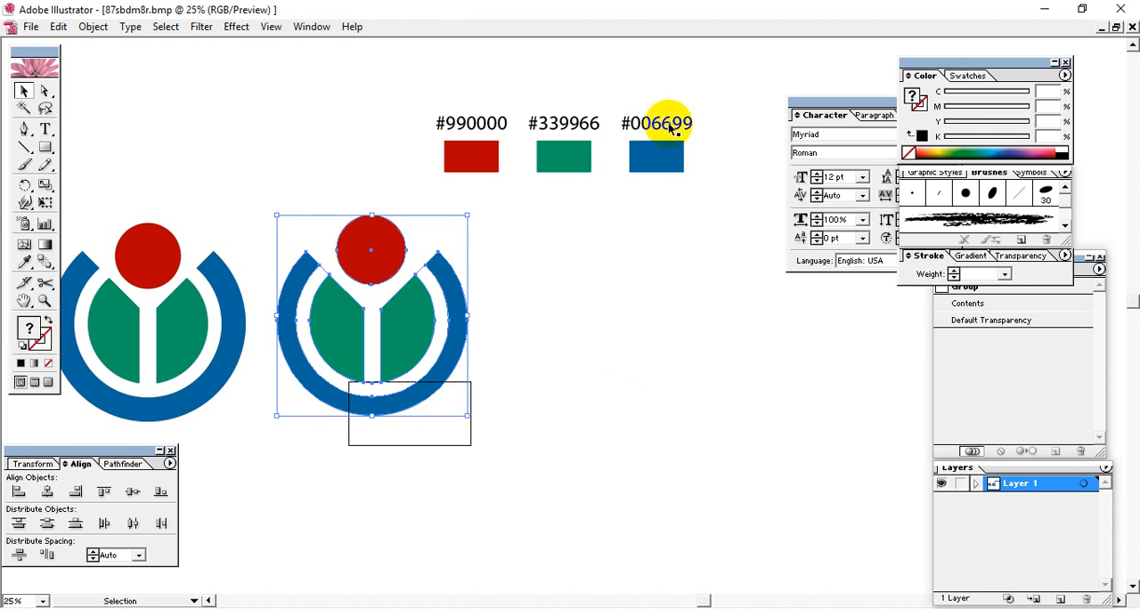
pyautogui.click(655, 308)
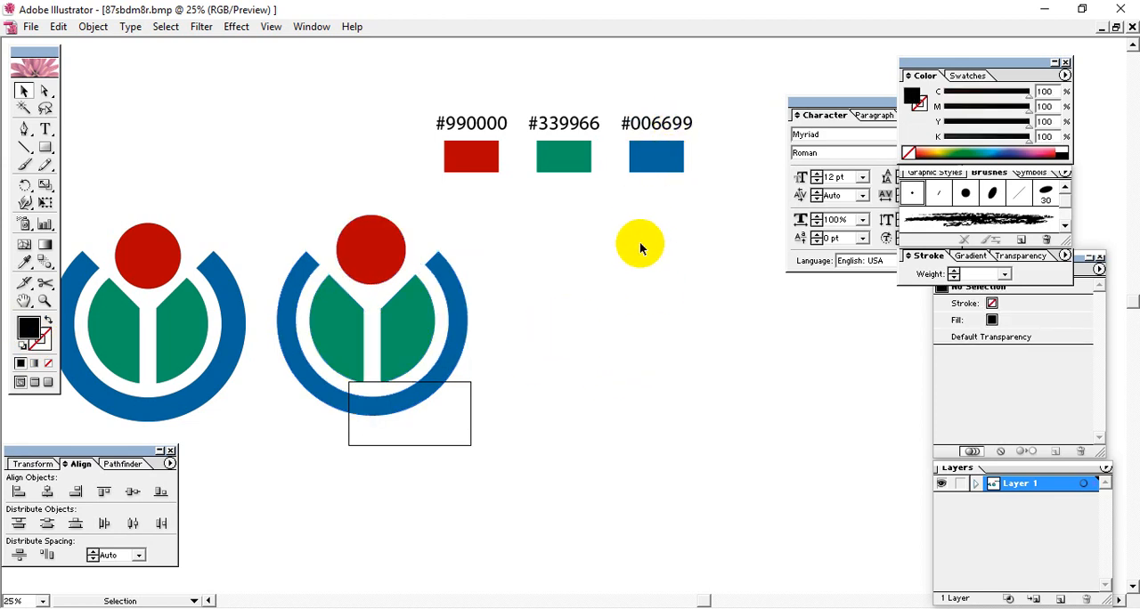
pyautogui.moveTo(529, 292); pyautogui.dragTo(638, 370)
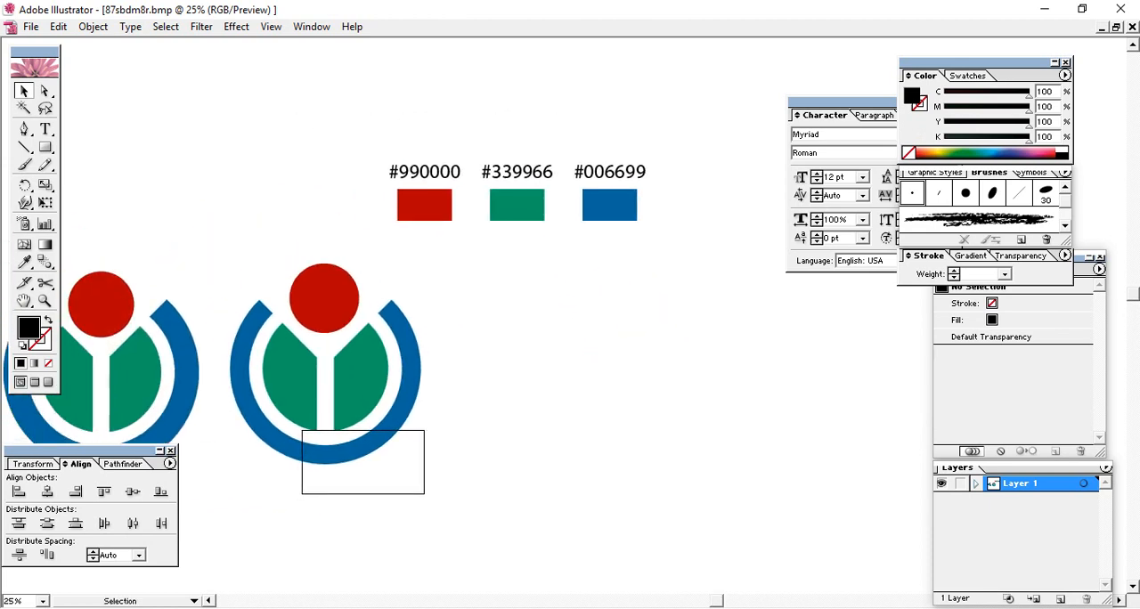
pyautogui.moveTo(529, 449); pyautogui.dragTo(518, 335)
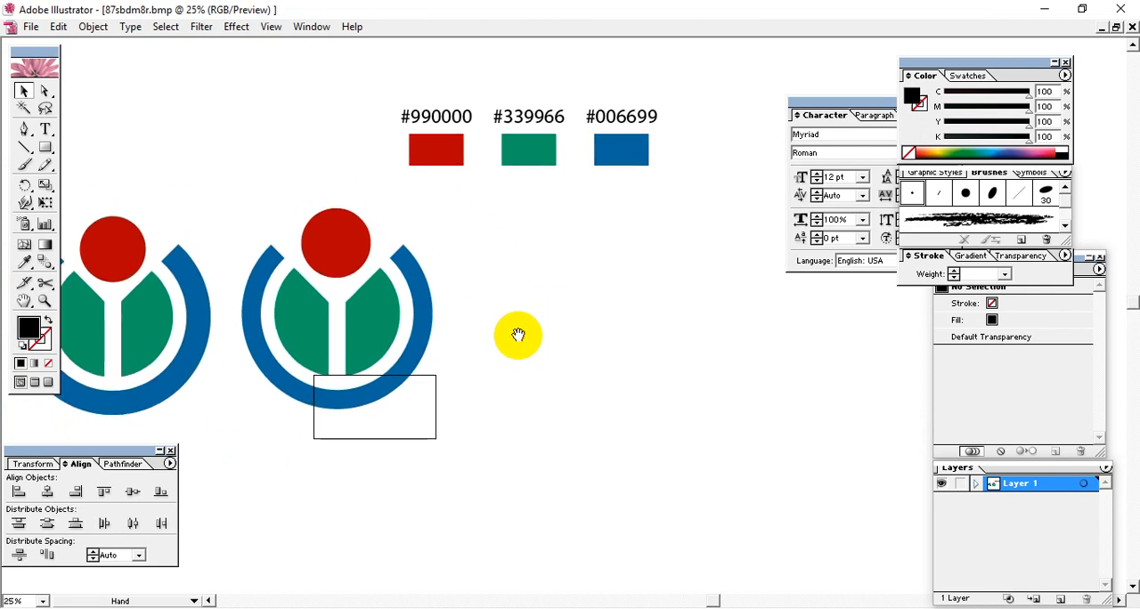
# Step: Copy the redrawn logo beneath the palette and paste it into a new document with the default settings
pyautogui.moveTo(436, 462); pyautogui.dragTo(224, 215)
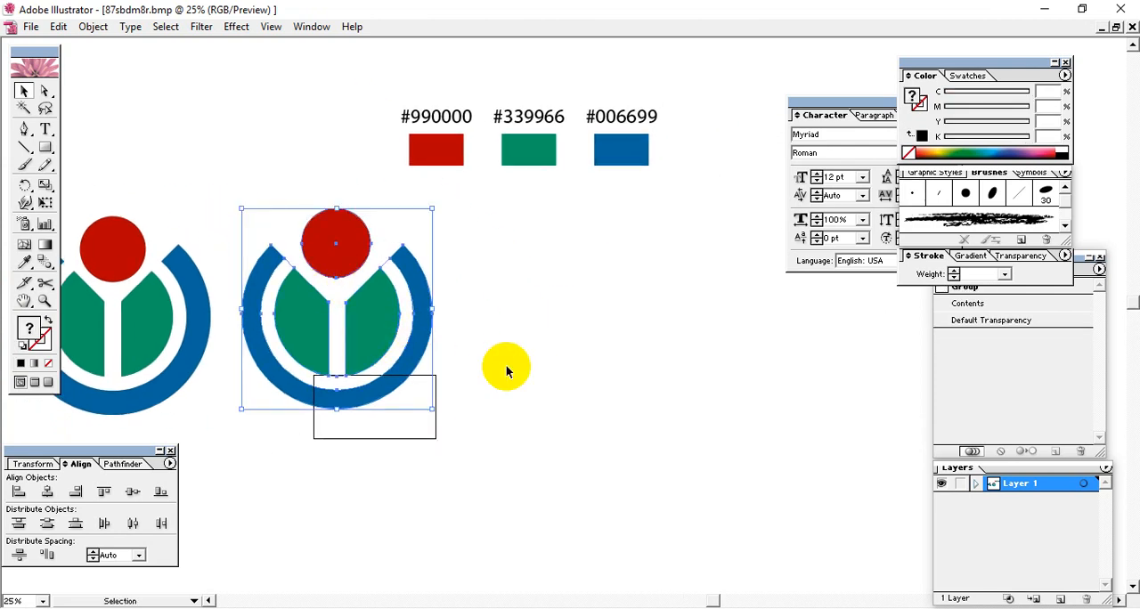
pyautogui.click(554, 402)
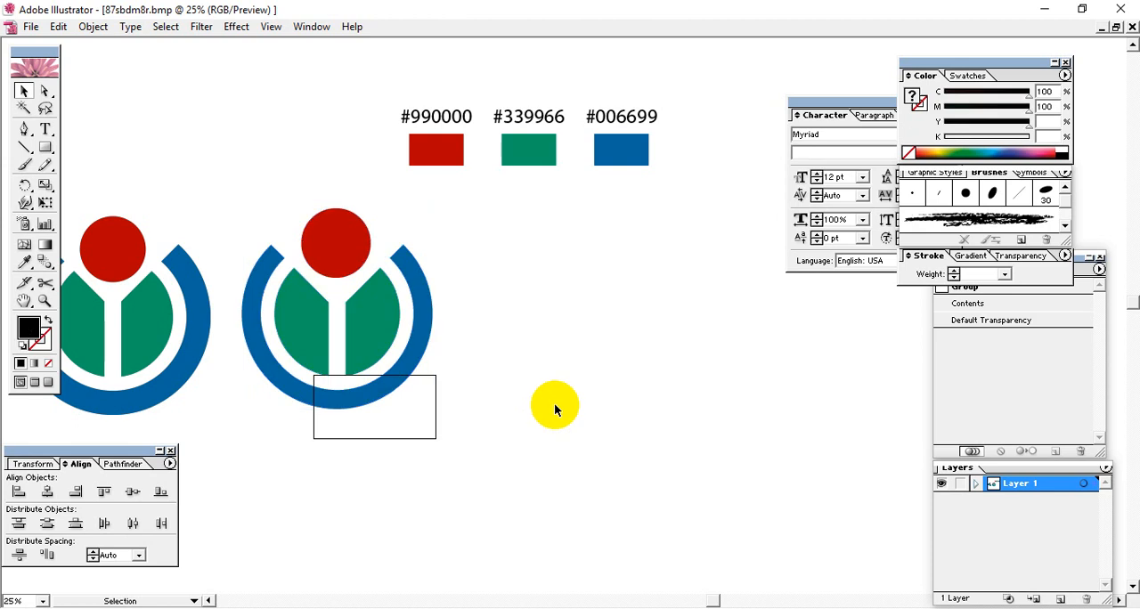
pyautogui.hotkey('ctrl', 'n')
pyautogui.press('Return')
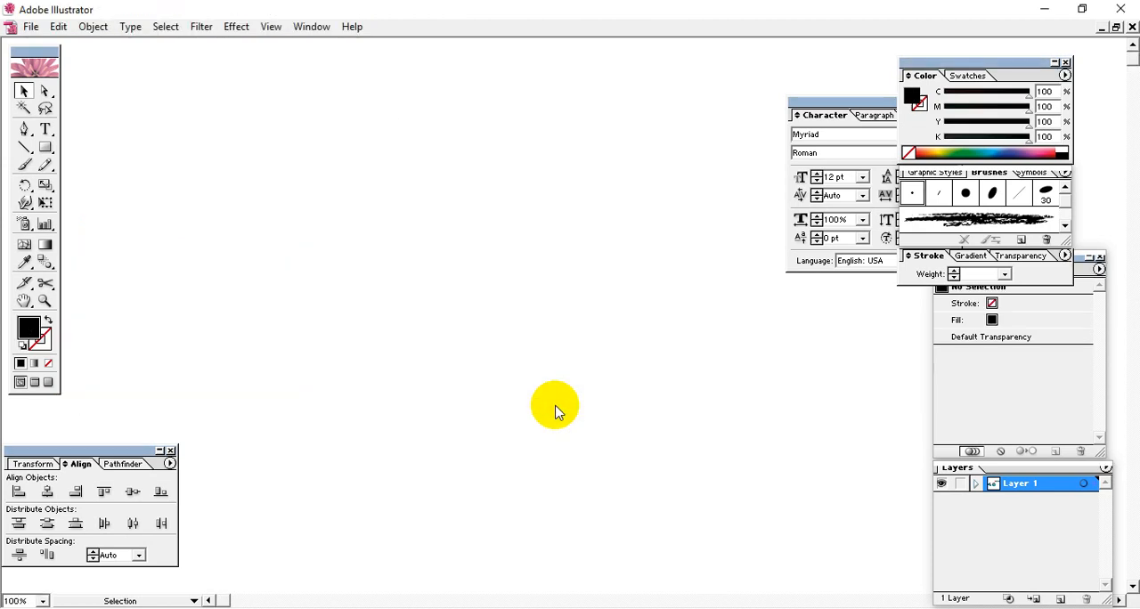
pyautogui.hotkey('ctrl', 'v')
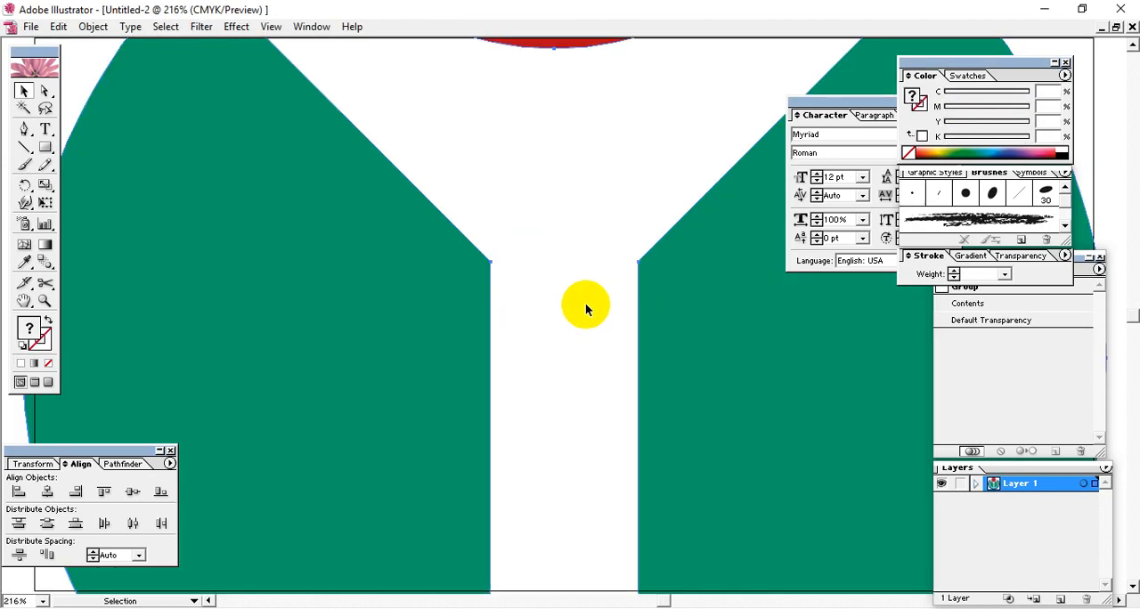
pyautogui.hotkey('ctrl', '-')
pyautogui.hotkey('ctrl', '-')
pyautogui.hotkey('ctrl', '-')
pyautogui.hotkey('ctrl', '-')
pyautogui.hotkey('ctrl', '-')
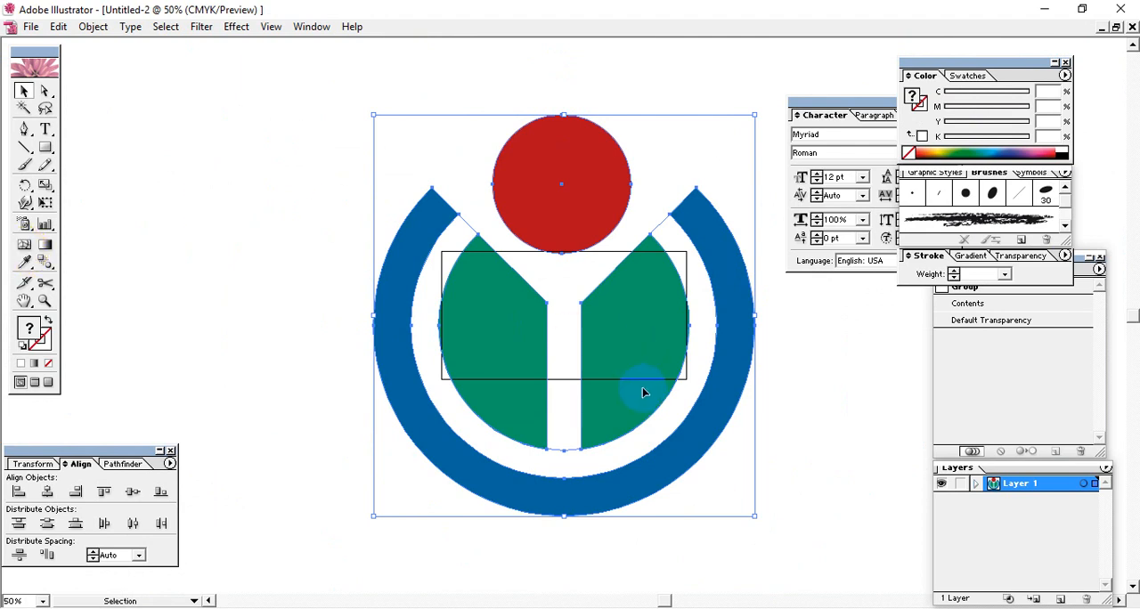
# Step: Set the artboard size to 15 in wide by 18 in high so it encloses the whole logo
pyautogui.hotkey('ctrl', '-')
pyautogui.click(27, 464)
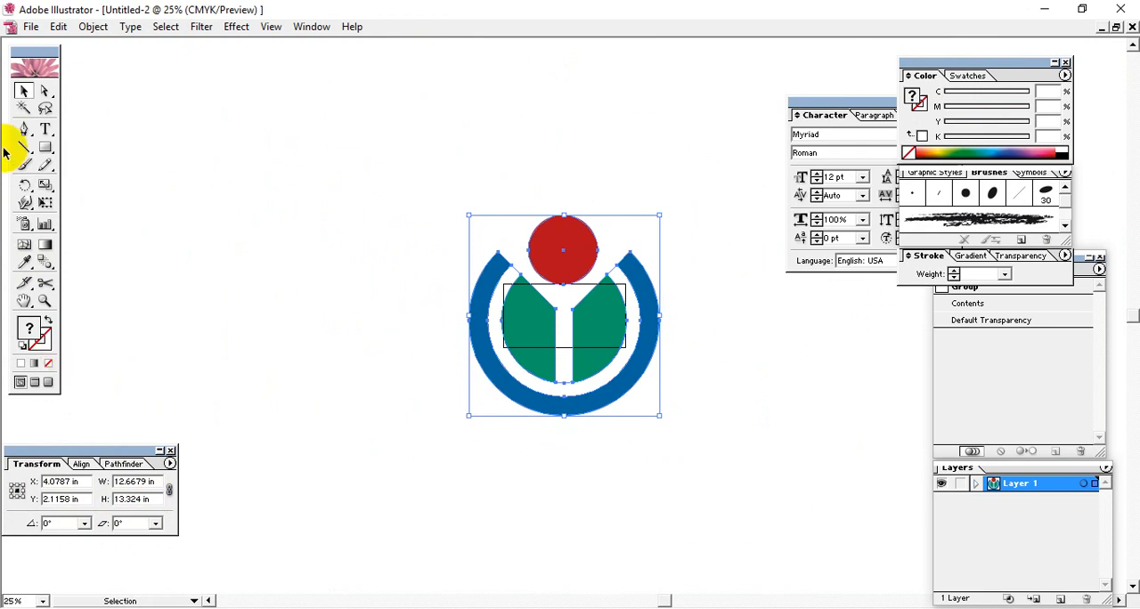
pyautogui.click(414, 207)
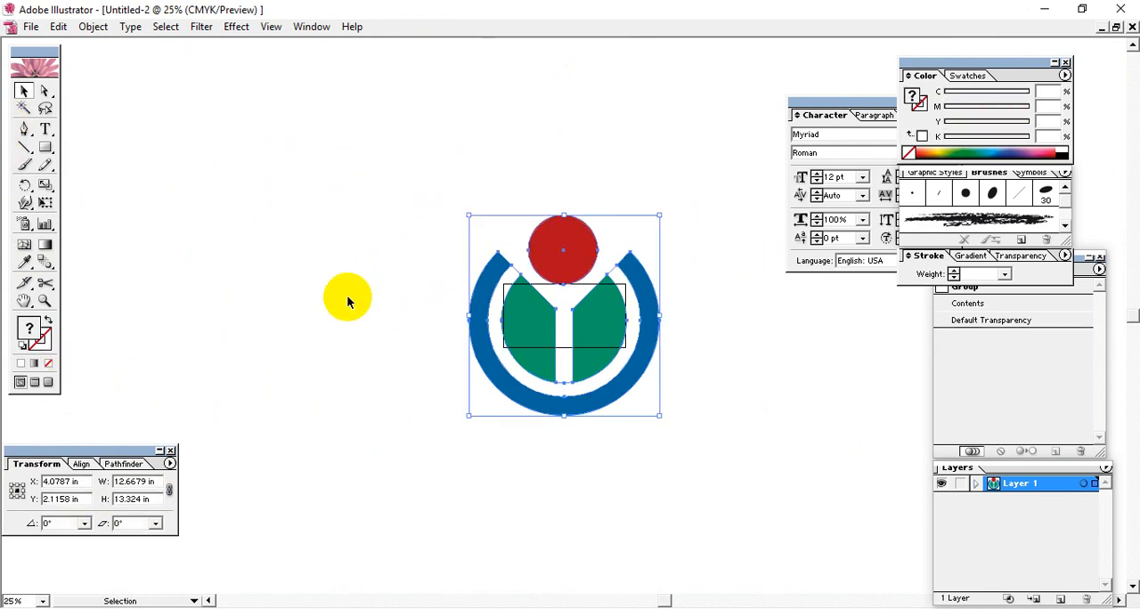
pyautogui.click(30, 26)
pyautogui.click(102, 405)
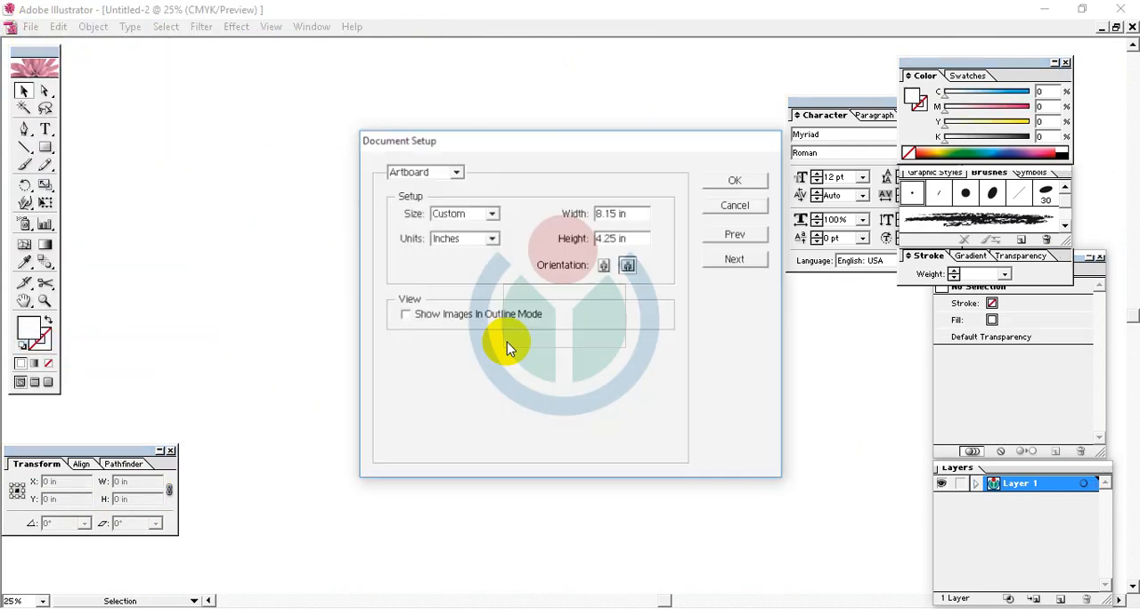
pyautogui.moveTo(626, 212); pyautogui.dragTo(428, 245)
pyautogui.write('15')
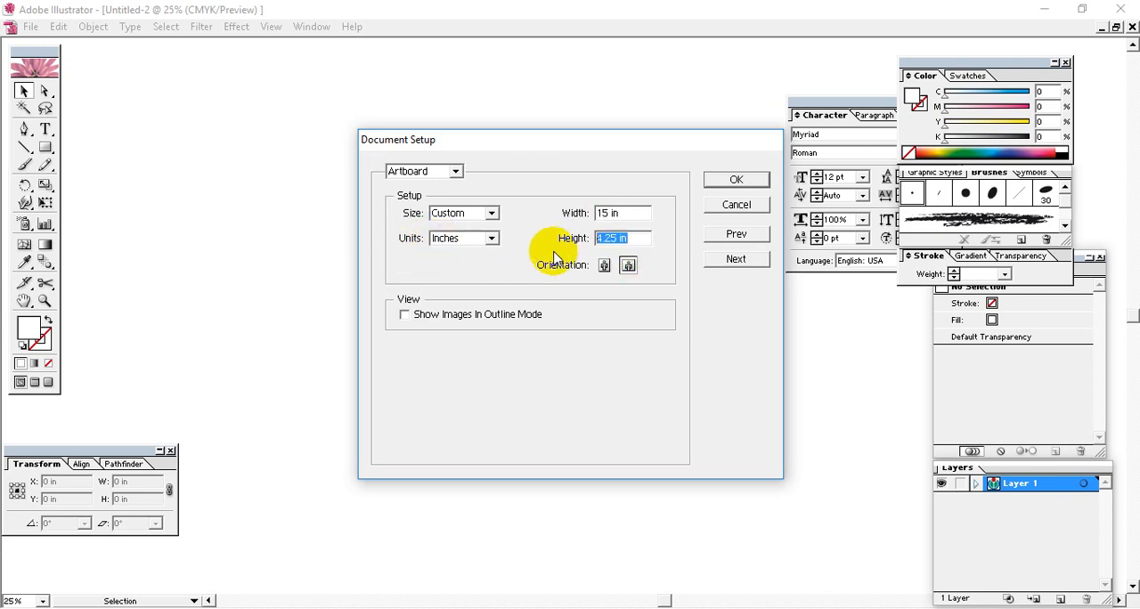
pyautogui.write('18')
pyautogui.press('Return')
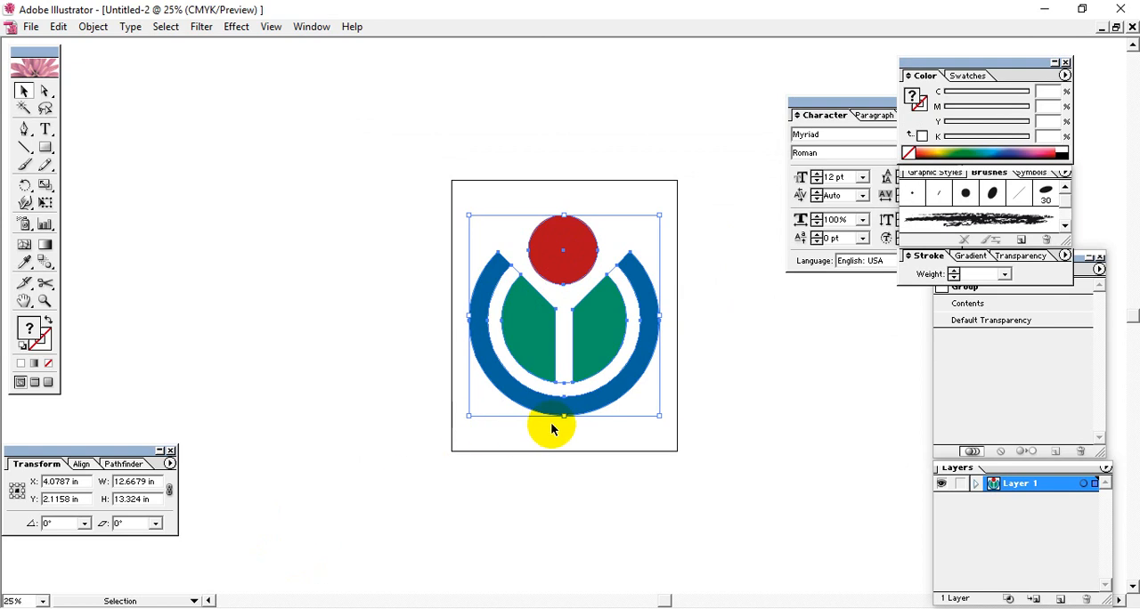
pyautogui.click(680, 484)
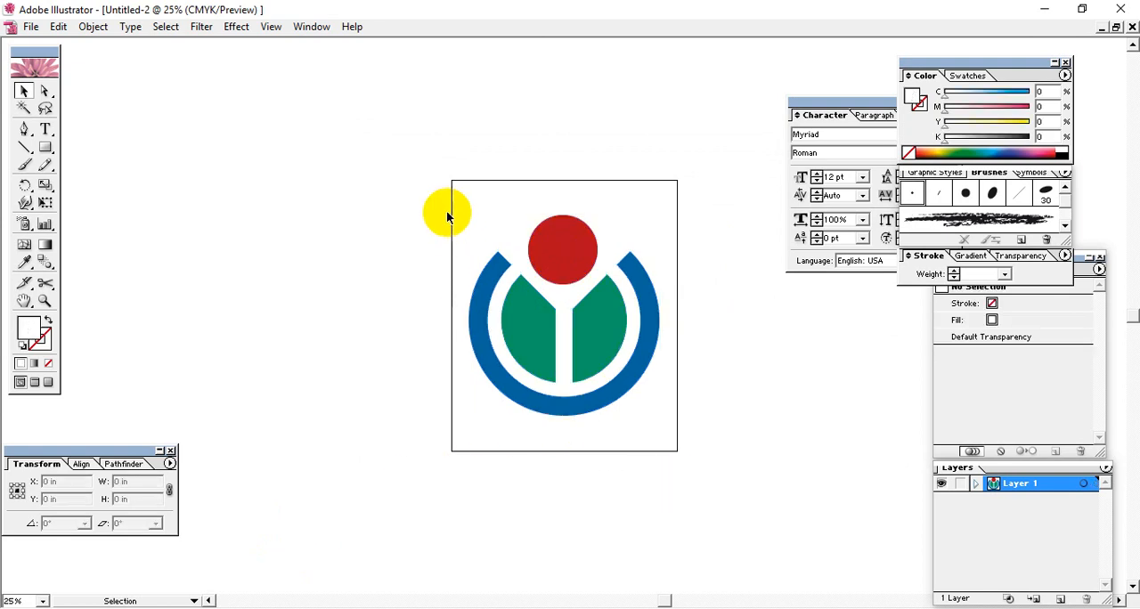
# Step: Draw a rectangle 15 in wide and 18 in high, starting beside the artboard
pyautogui.click(45, 147)
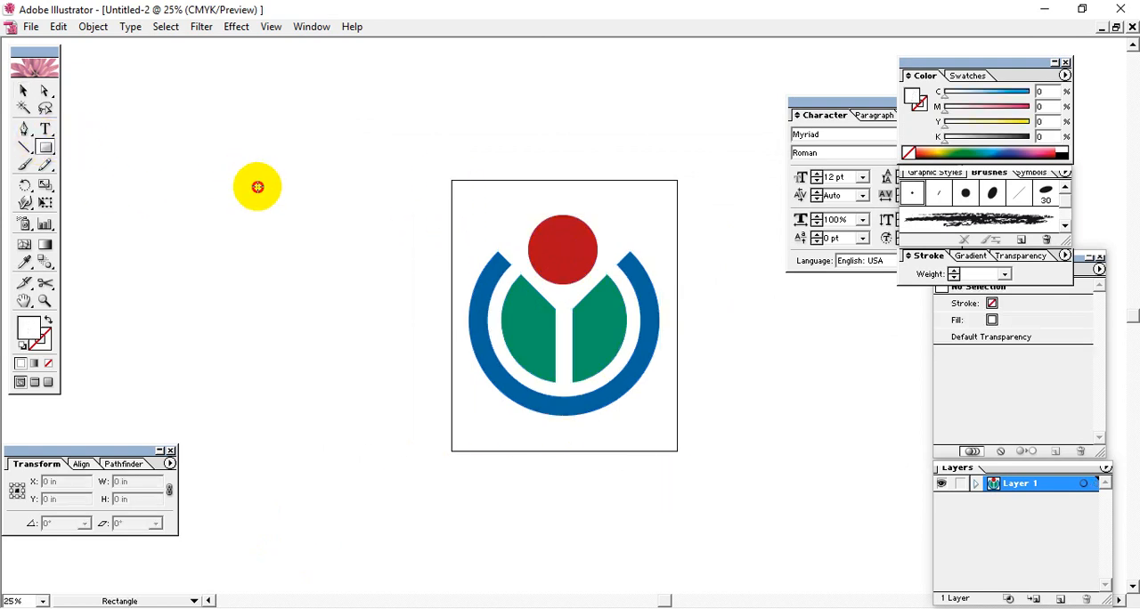
pyautogui.click(258, 187)
pyautogui.moveTo(565, 304); pyautogui.dragTo(323, 352)
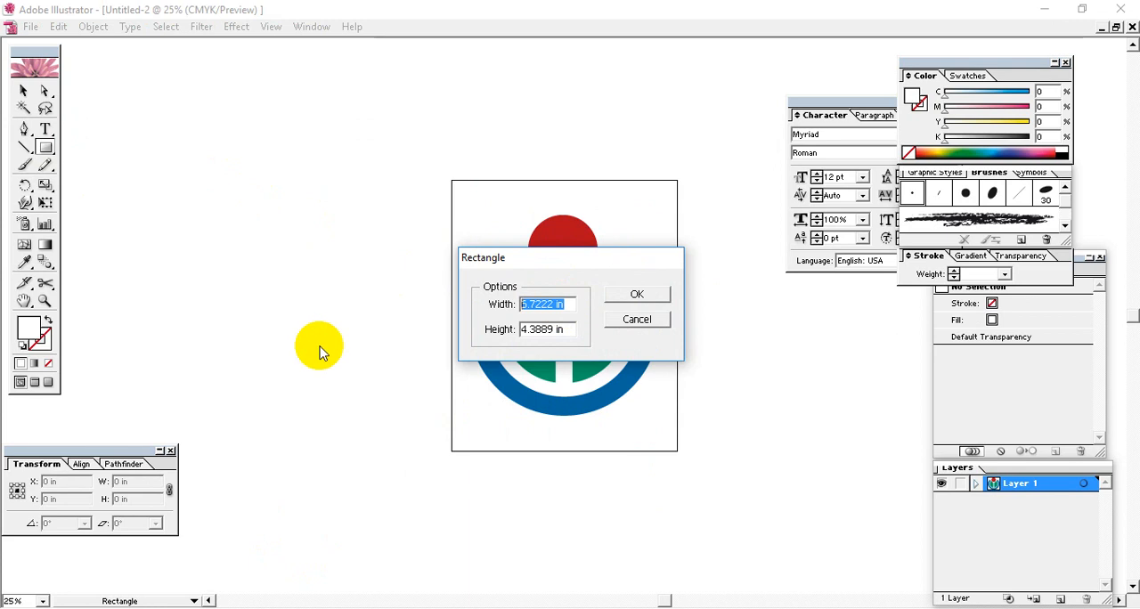
pyautogui.write('15 in')
pyautogui.moveTo(559, 328); pyautogui.dragTo(421, 338)
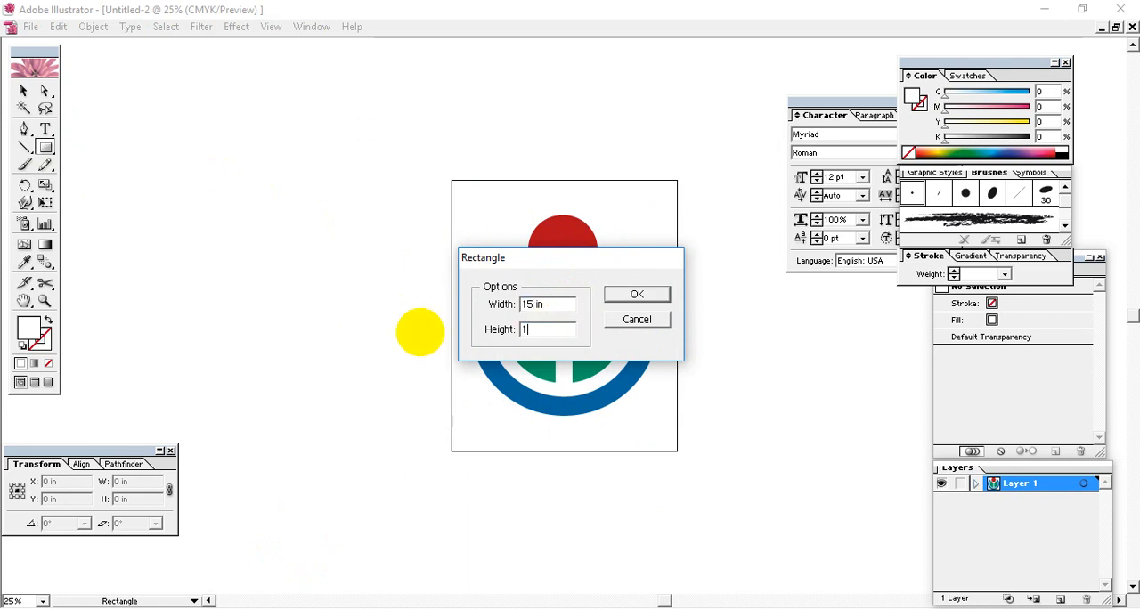
pyautogui.write('18')
pyautogui.press('Return')
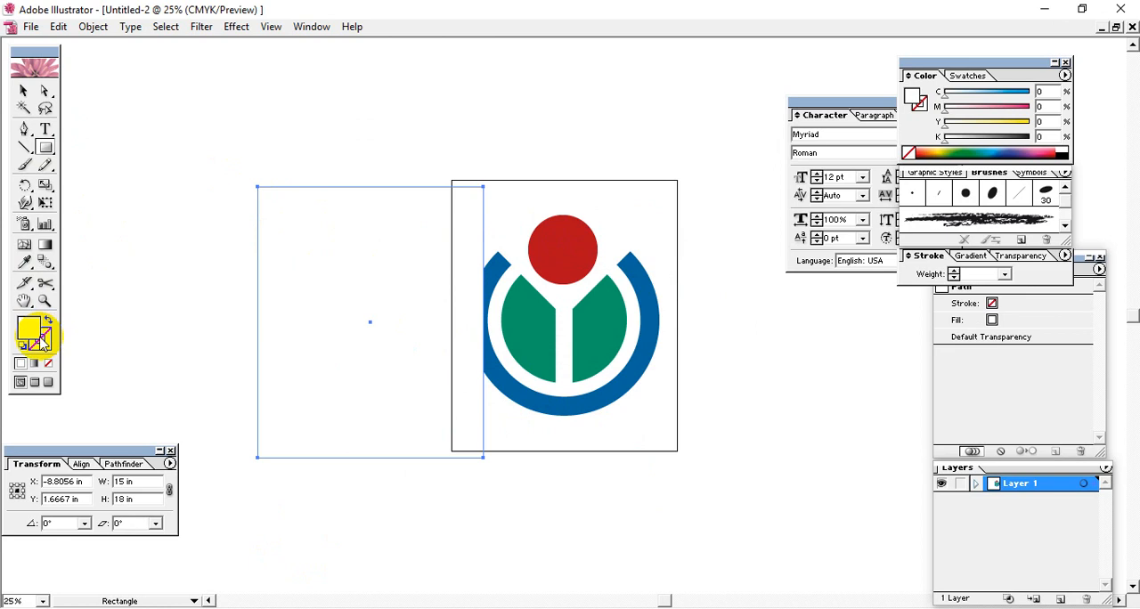
# Step: Give the rectangle no fill and a black stroke of 0.5 pt
pyautogui.click(49, 364)
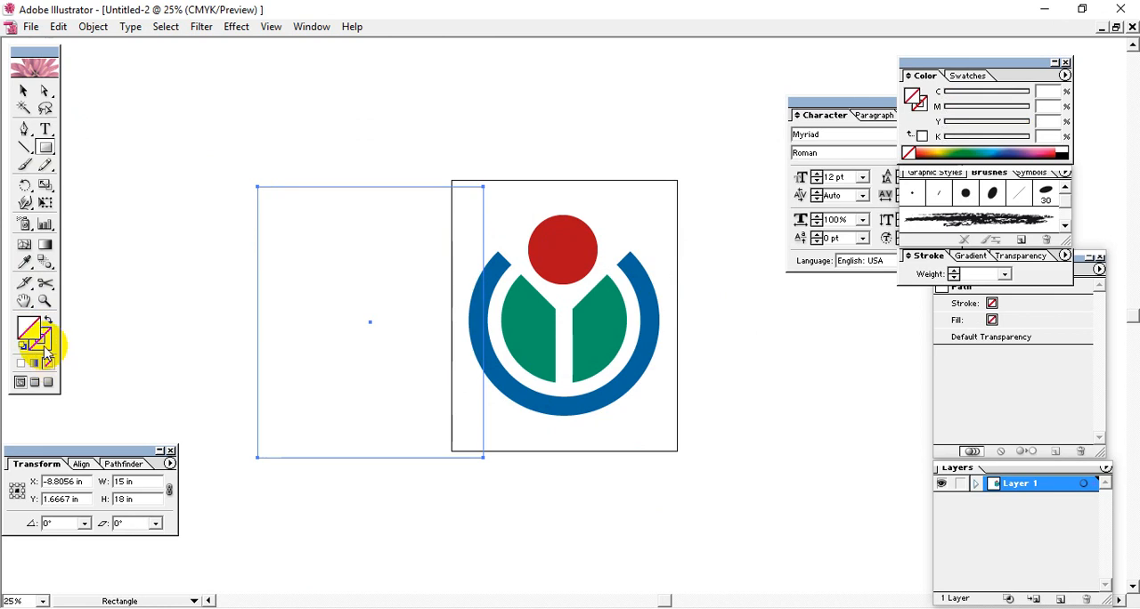
pyautogui.click(1062, 151)
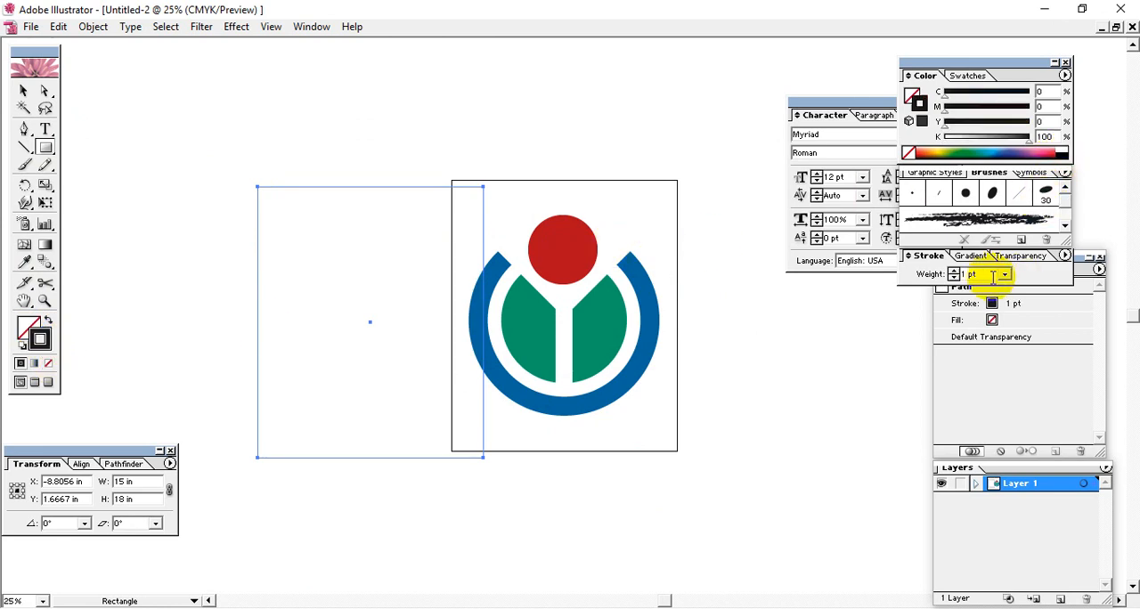
pyautogui.moveTo(962, 273); pyautogui.dragTo(901, 275)
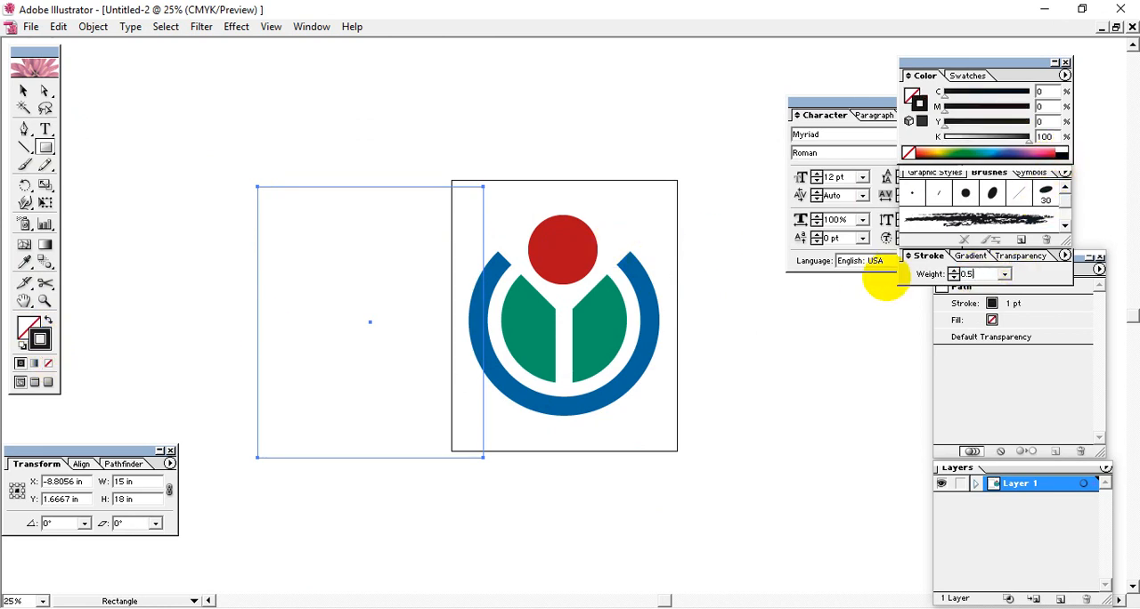
# Step: Move the outlined rectangle onto the artboard so its edges coincide with the artboard's edges and frame the logo
pyautogui.click(23, 90)
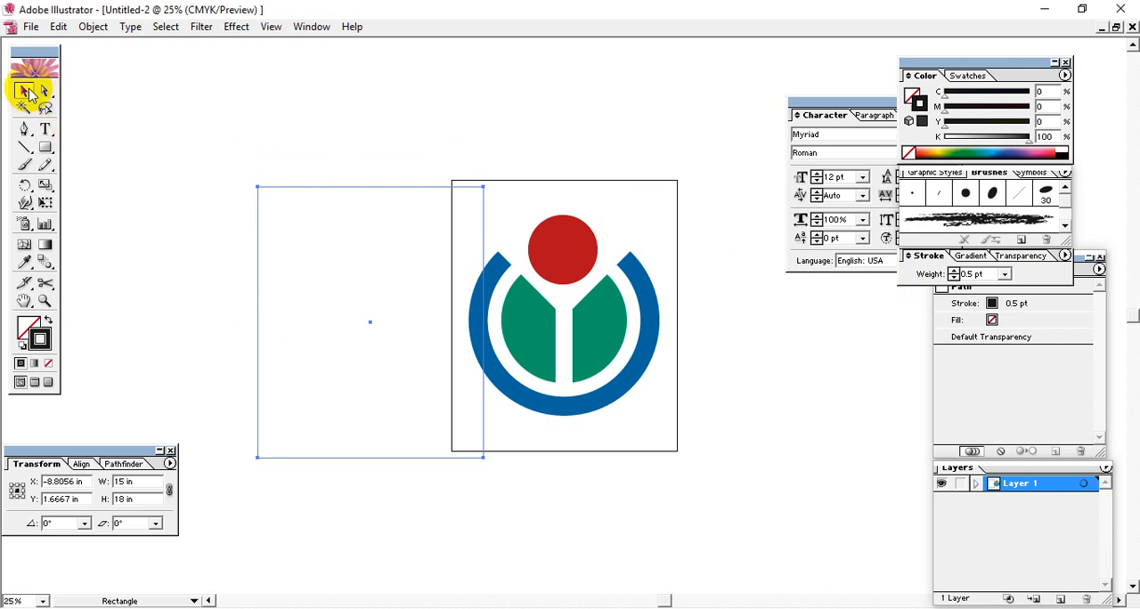
pyautogui.moveTo(221, 128); pyautogui.dragTo(469, 181)
pyautogui.moveTo(674, 125); pyautogui.dragTo(349, 218)
pyautogui.click(469, 150)
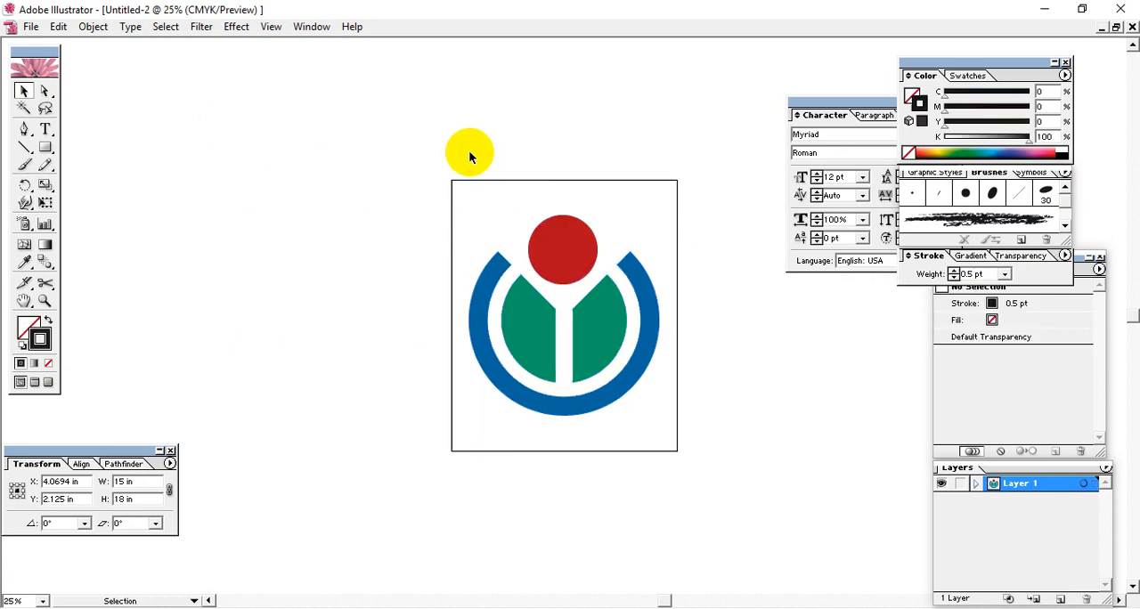
pyautogui.moveTo(414, 162); pyautogui.dragTo(713, 524)
pyautogui.click(726, 466)
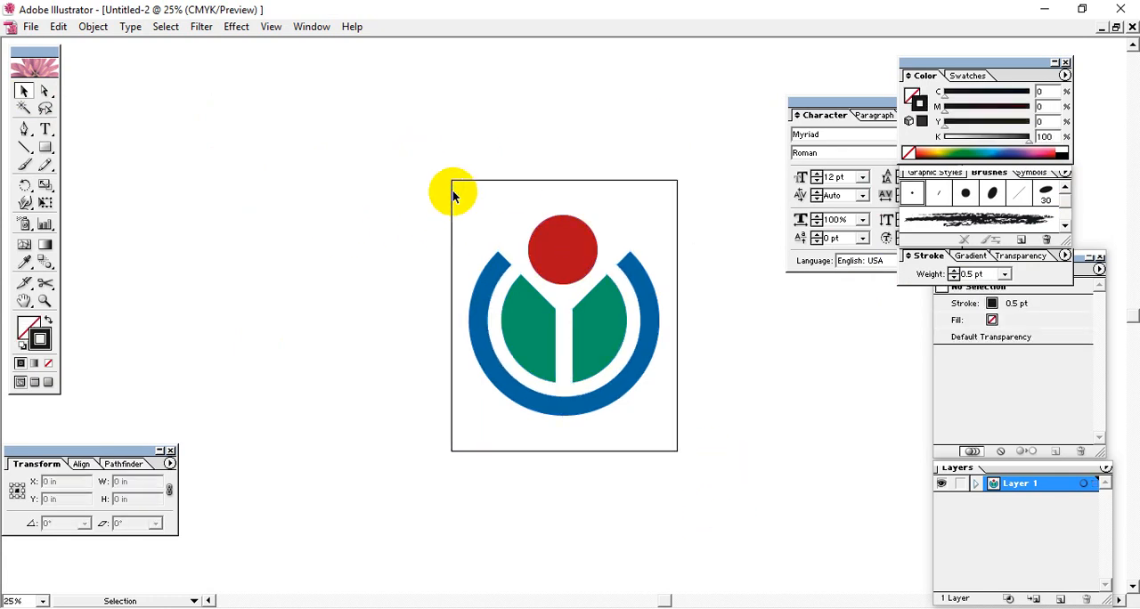
# Step: Preview the framed logo as a transparent PNG-24 in Save for Web, examine its surrounding margins, and close the preview
pyautogui.click(31, 26)
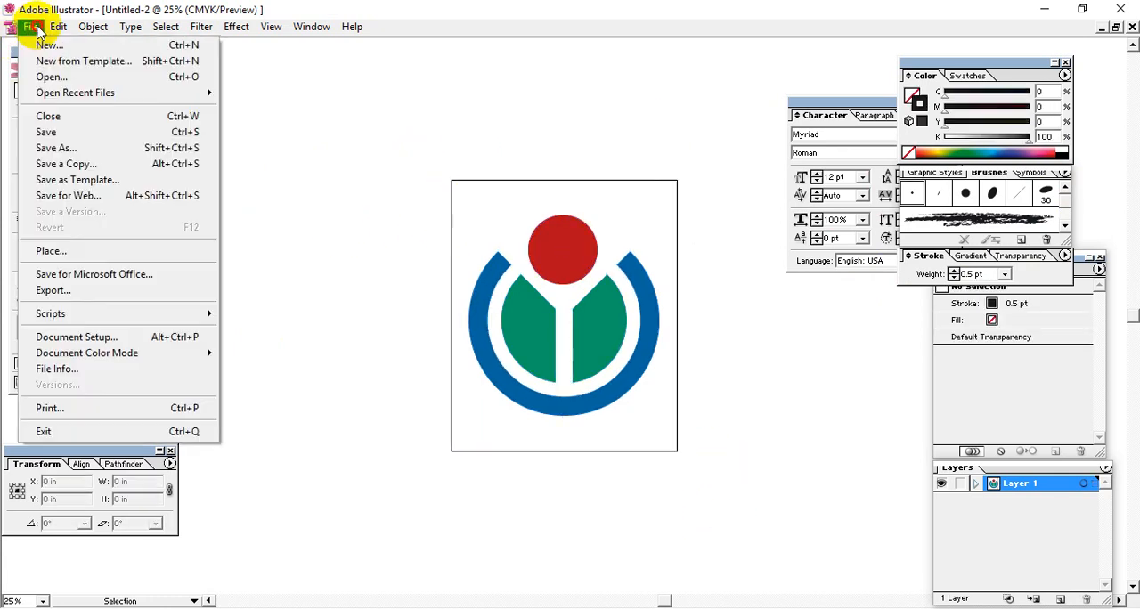
pyautogui.click(81, 203)
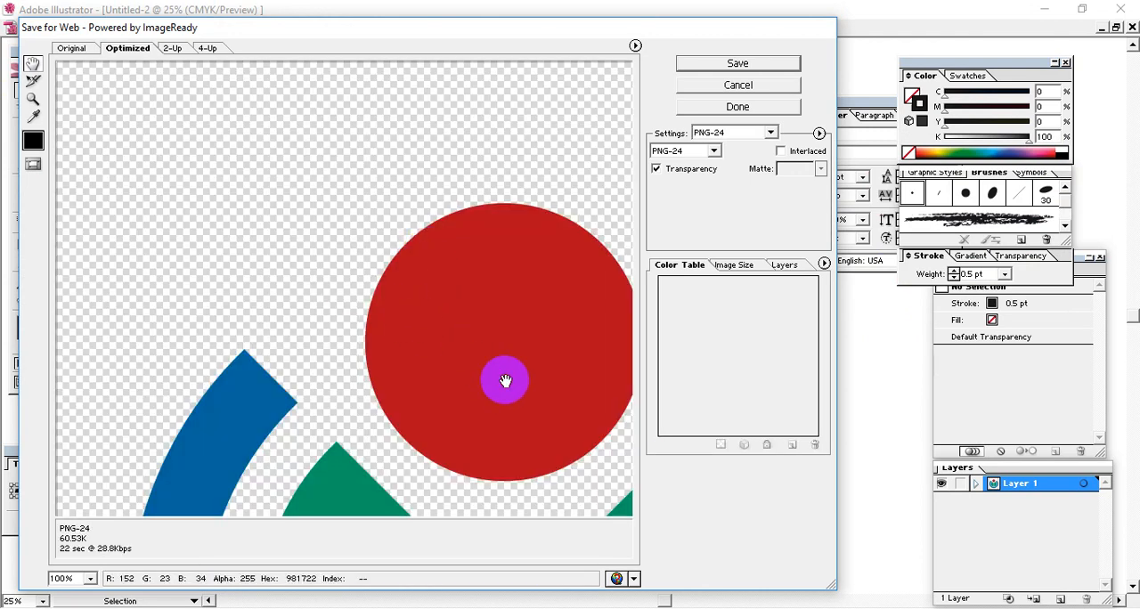
pyautogui.moveTo(504, 381); pyautogui.dragTo(287, 94)
pyautogui.moveTo(428, 303); pyautogui.dragTo(301, 127)
pyautogui.moveTo(300, 280); pyautogui.dragTo(402, 219)
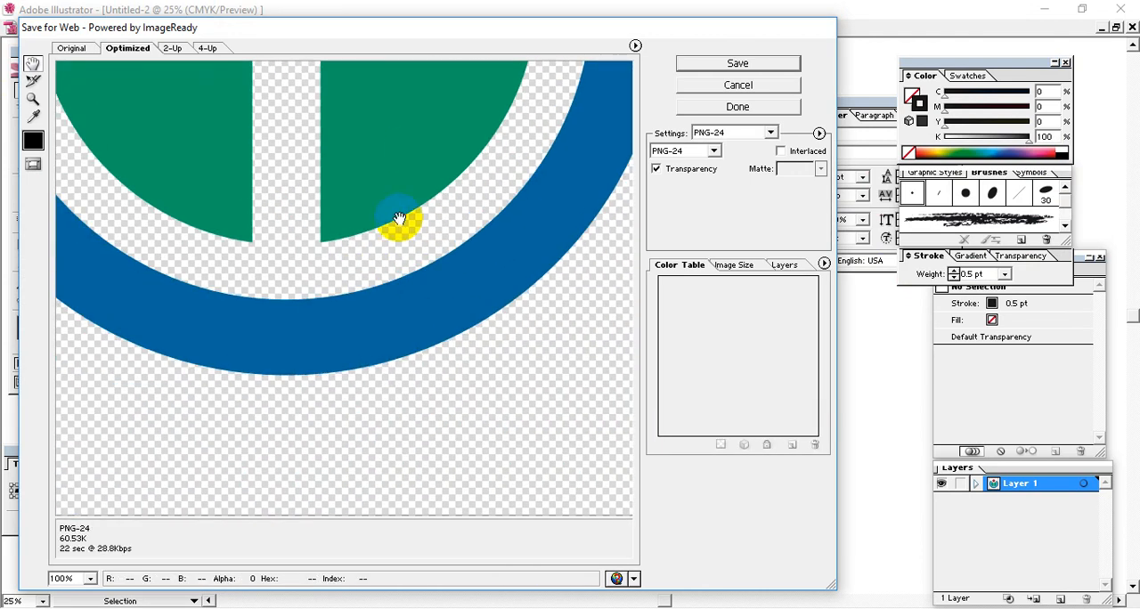
pyautogui.moveTo(201, 343); pyautogui.dragTo(353, 361)
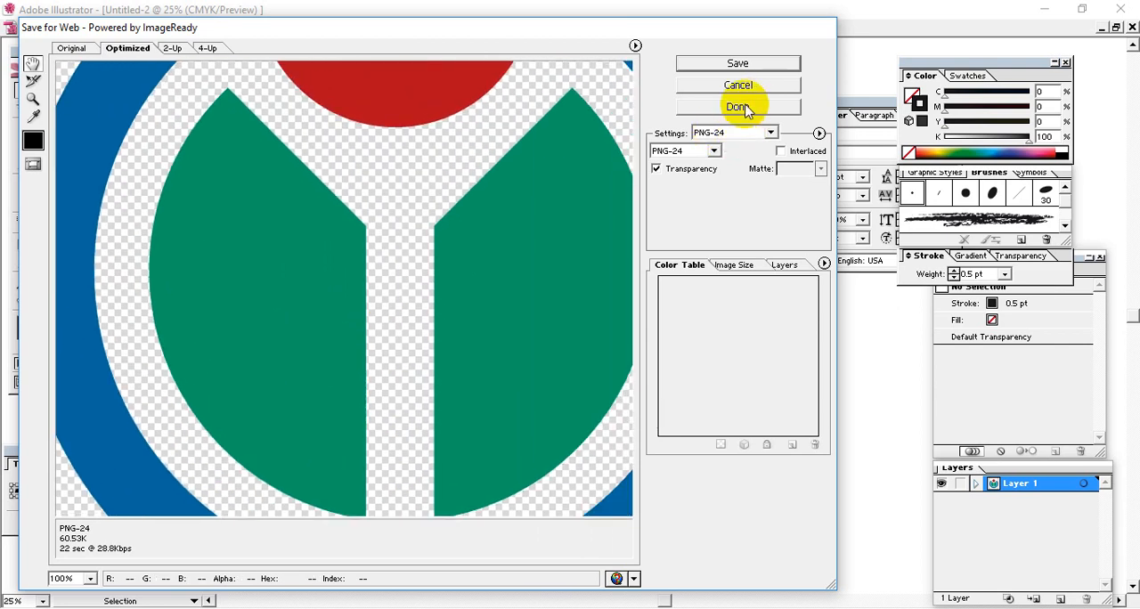
pyautogui.click(738, 108)
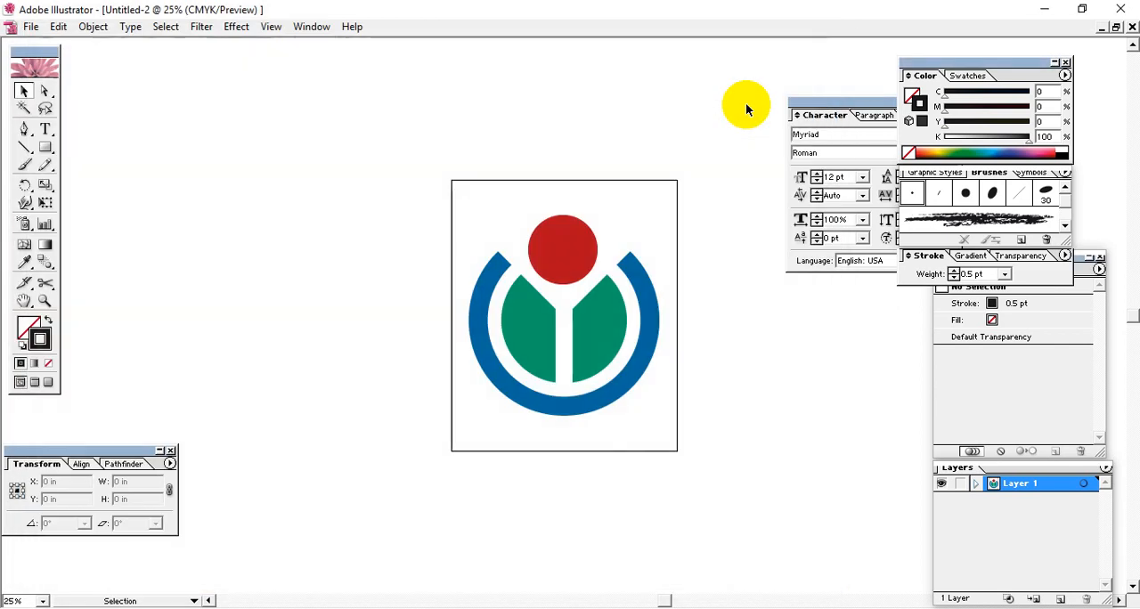
# Step: Export the framed logo with Save for Web as a transparent PNG-24 into the Graphics Design live class for REGD13 class 11 folder
pyautogui.click(32, 28)
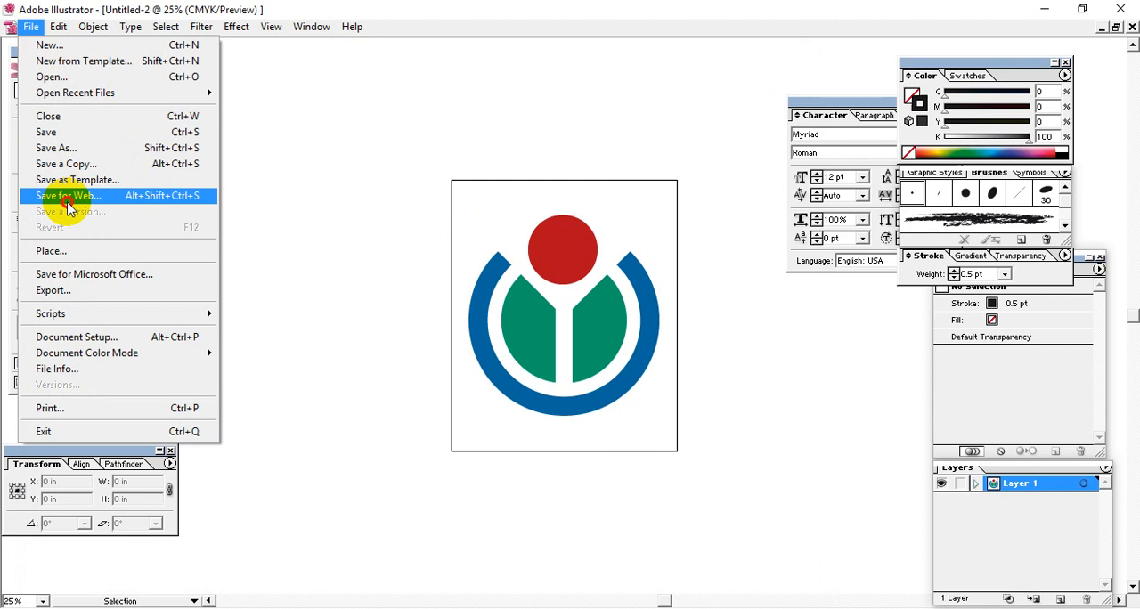
pyautogui.click(38, 191)
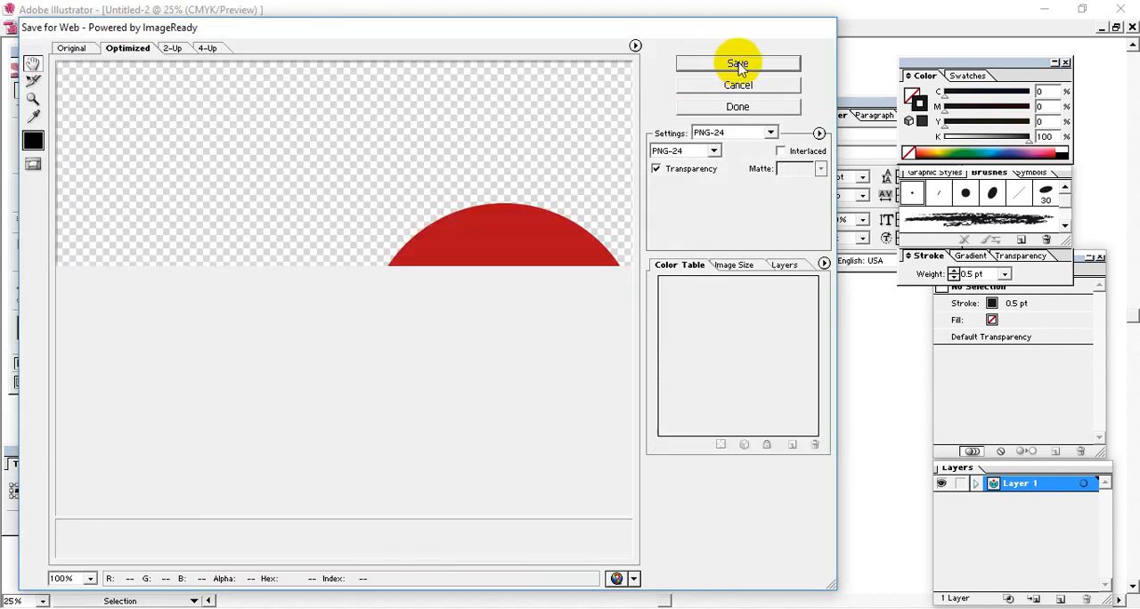
pyautogui.click(741, 67)
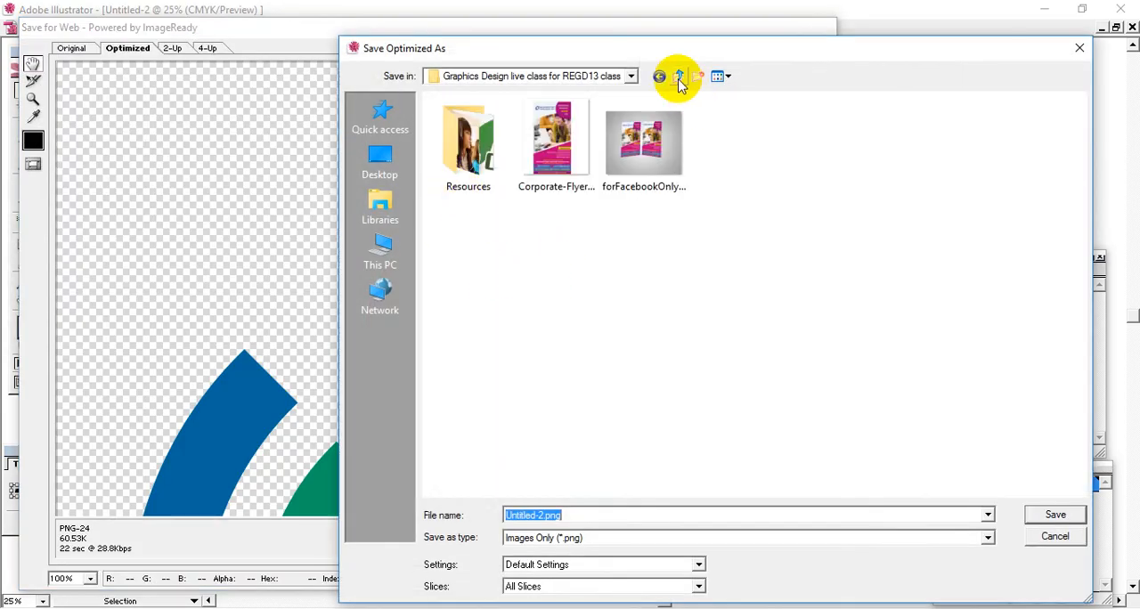
pyautogui.click(679, 81)
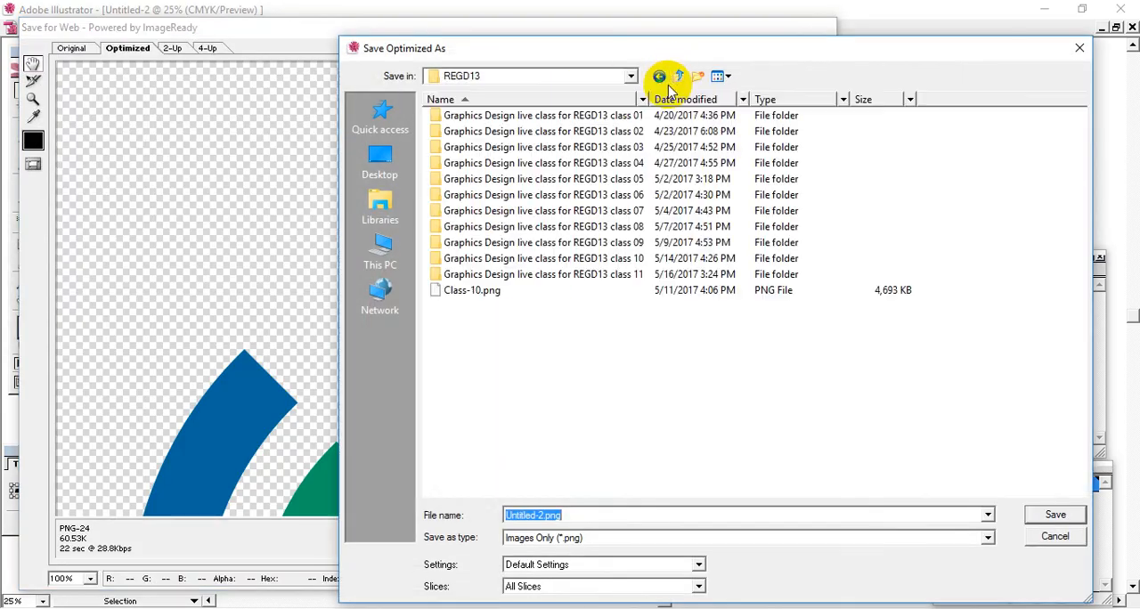
pyautogui.doubleClick(544, 276)
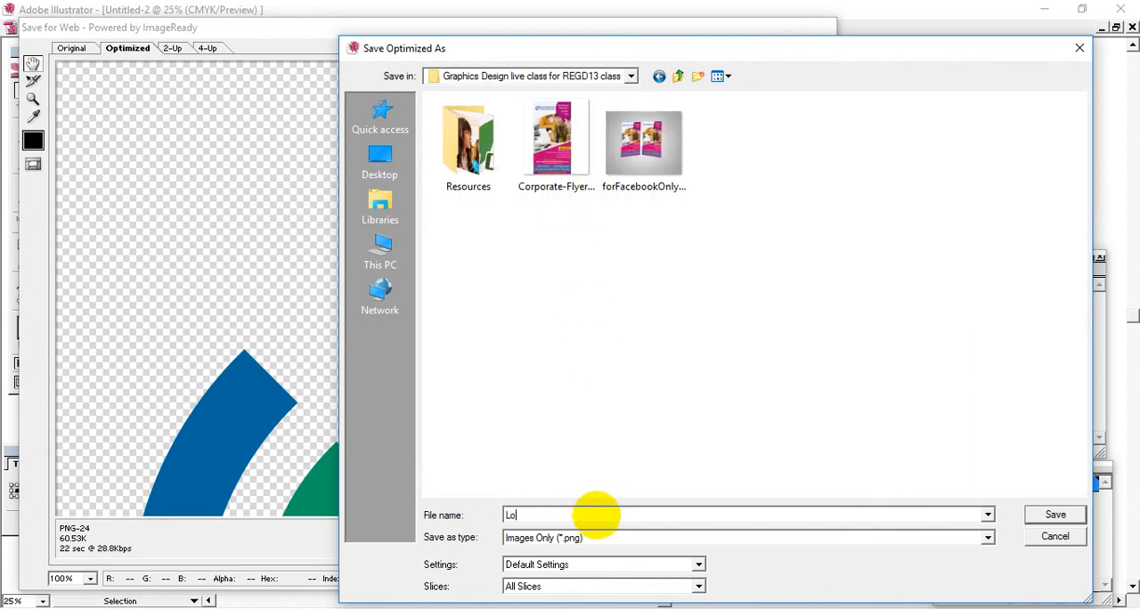
pyautogui.press('Return')
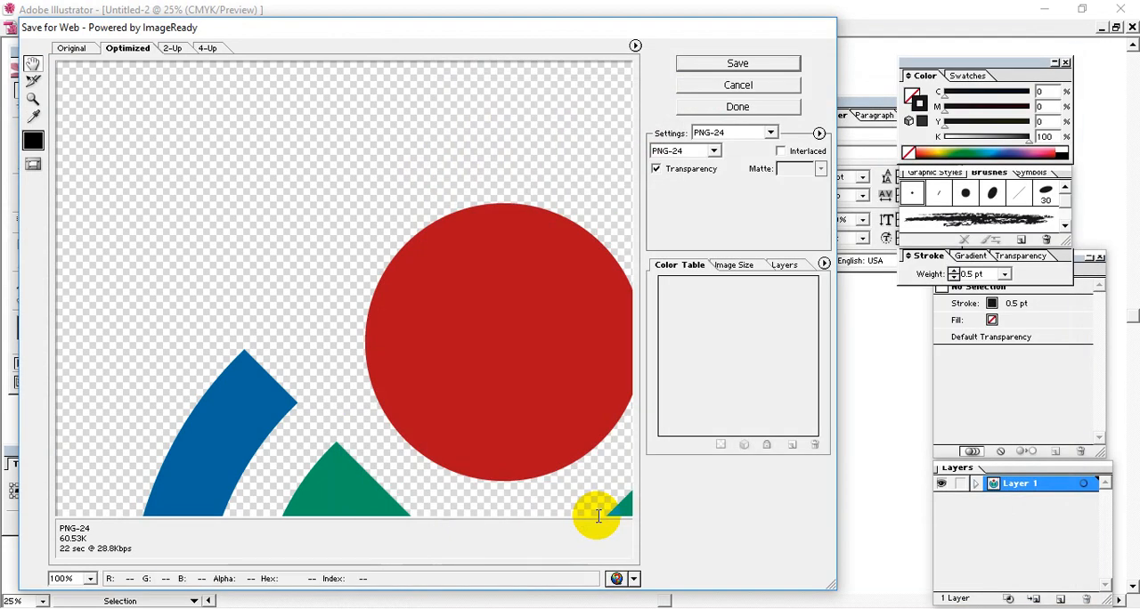
# Step: Launch Adobe Photoshop 7.0
pyautogui.press('super')
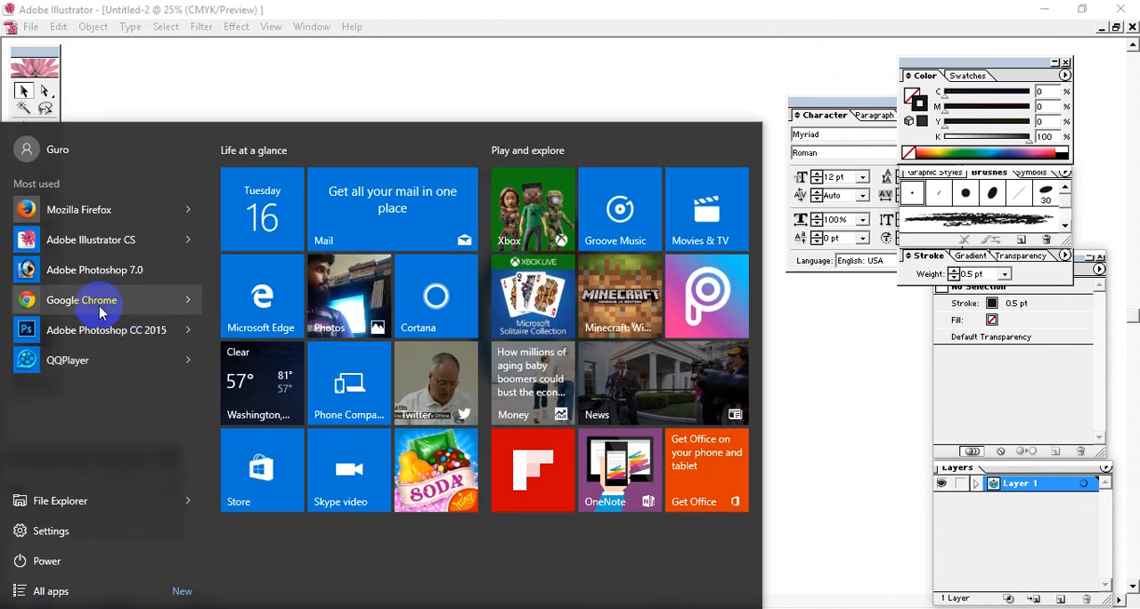
pyautogui.click(142, 272)
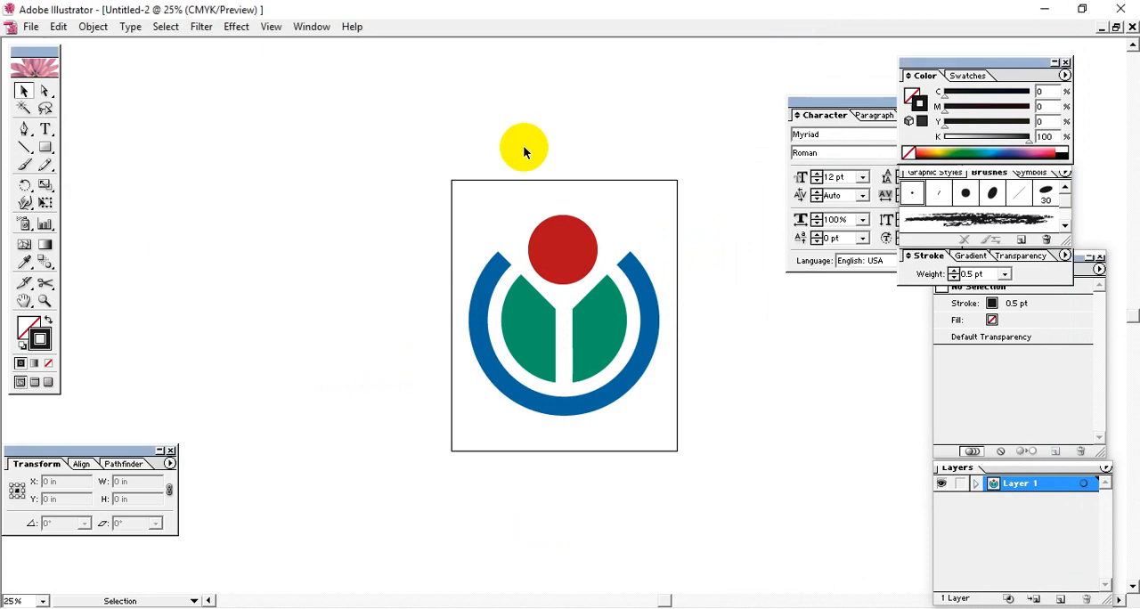
# Step: In Illustrator, select the 15 by 18 in frame around the logo and delete it
pyautogui.moveTo(699, 407); pyautogui.dragTo(591, 506)
pyautogui.click(695, 182)
pyautogui.click(659, 204)
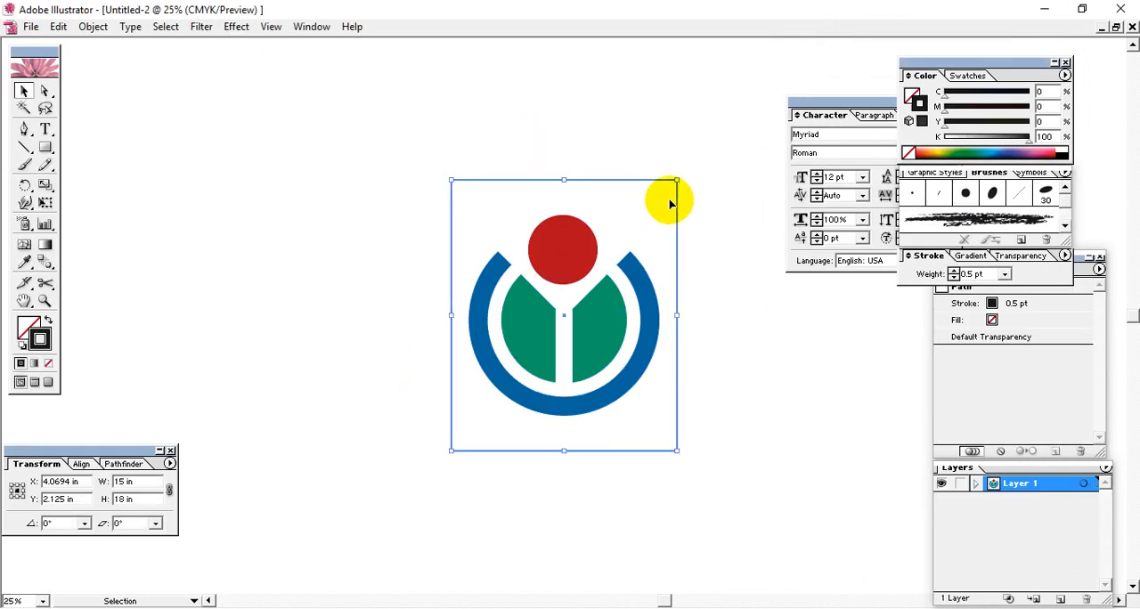
pyautogui.click(683, 181)
pyautogui.click(661, 198)
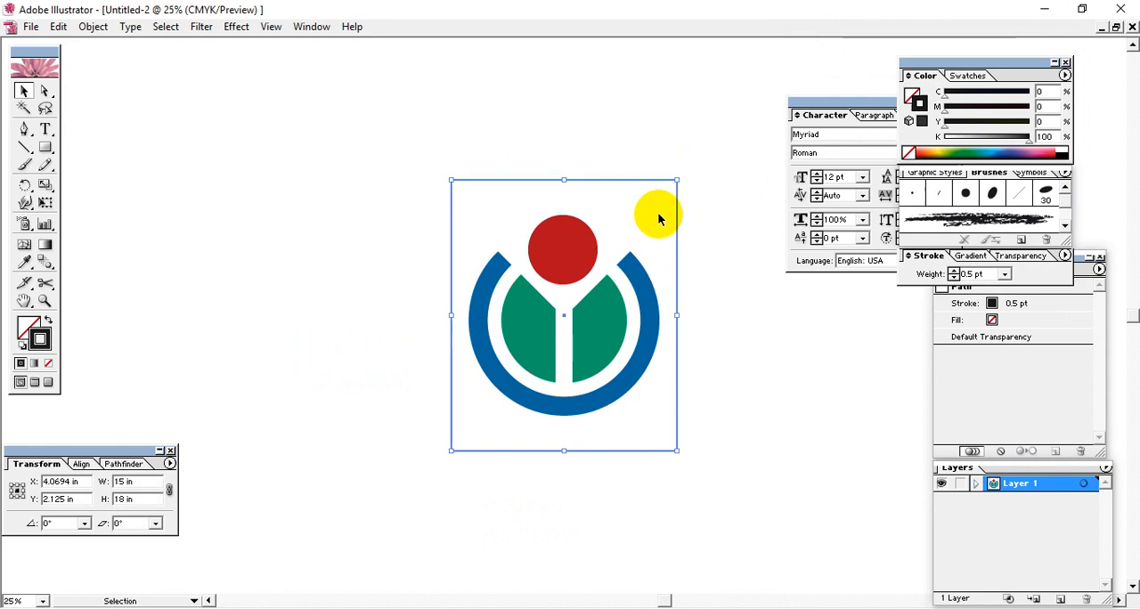
pyautogui.click(708, 173)
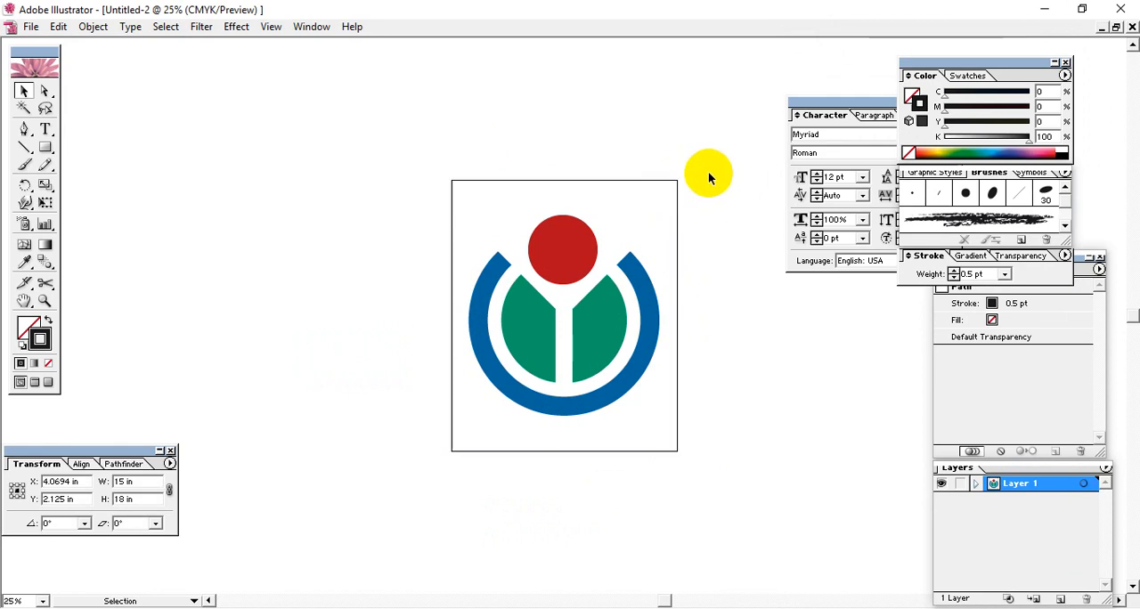
# Step: Preview the unframed logo as a transparent PNG-24 in Save for Web, examine its outer edges, and close the preview
pyautogui.click(30, 26)
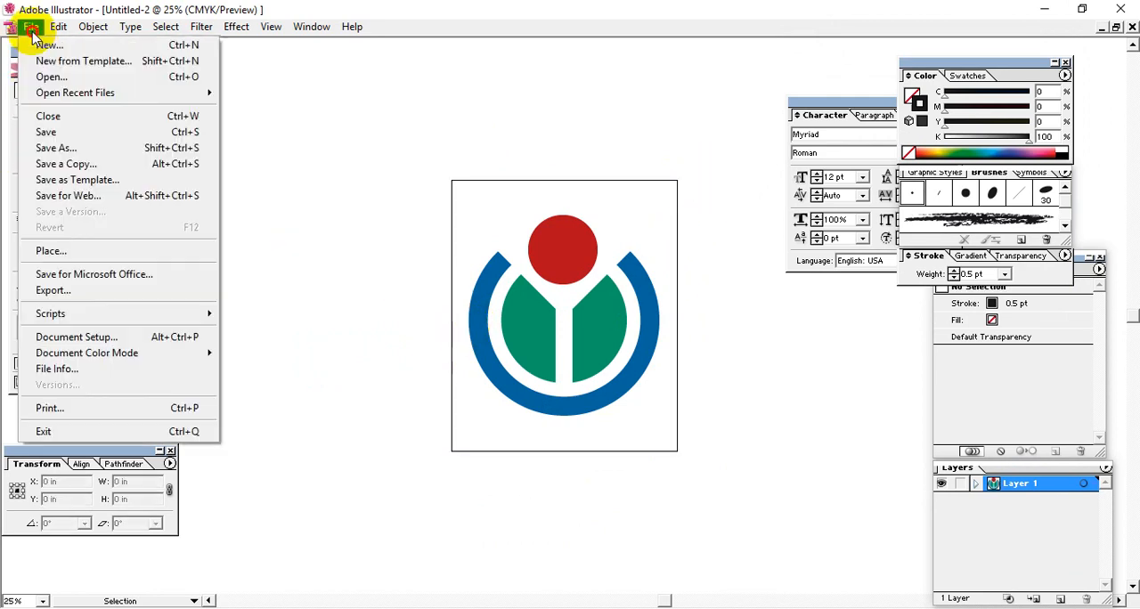
pyautogui.click(71, 196)
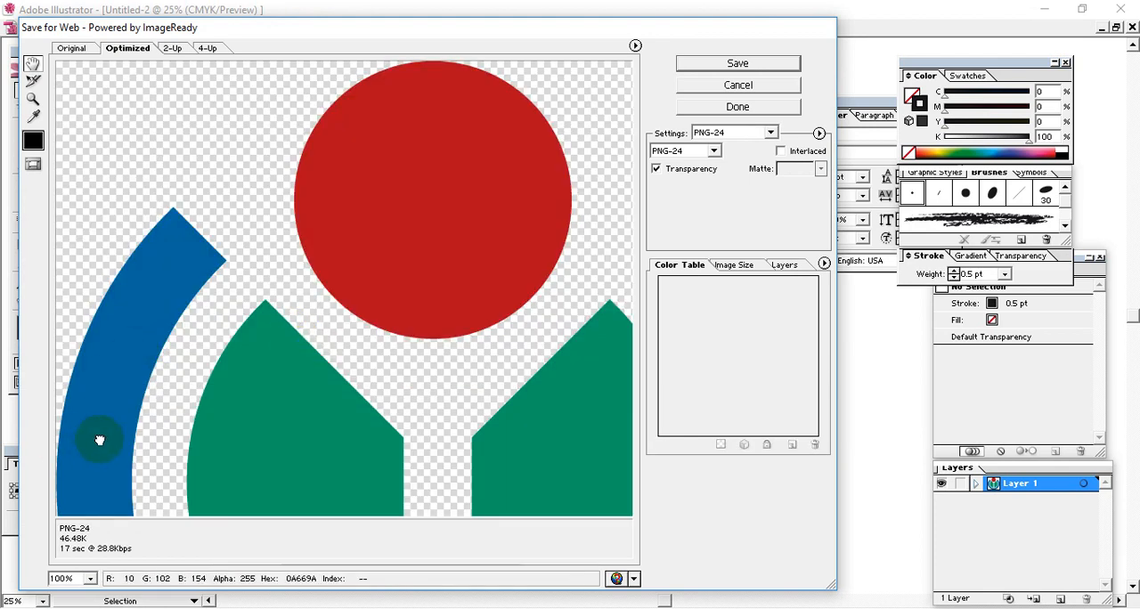
pyautogui.moveTo(99, 440); pyautogui.dragTo(95, 370)
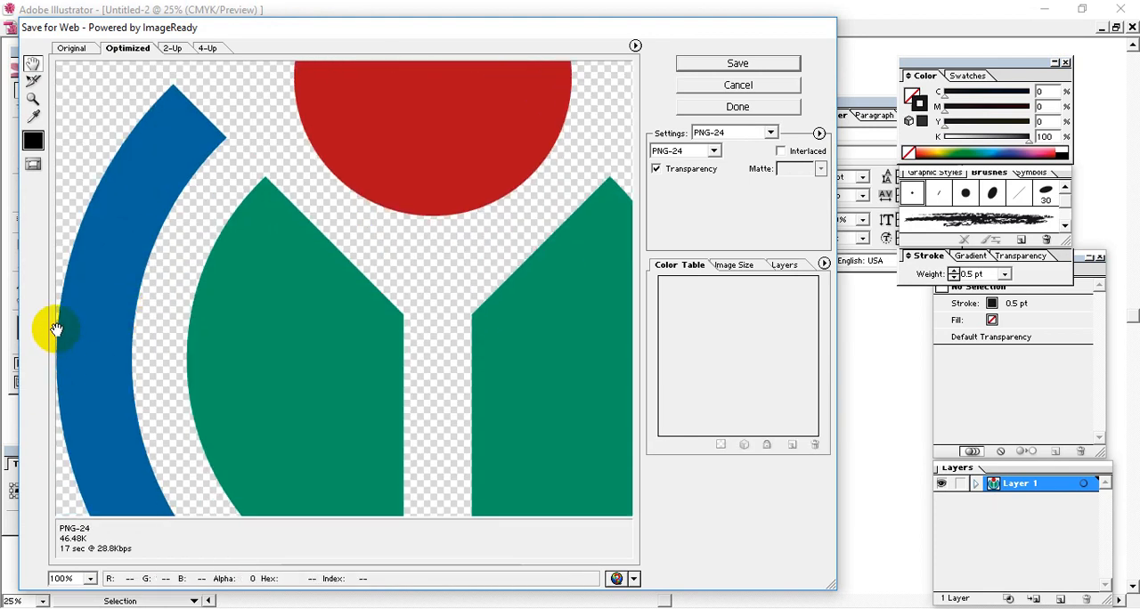
pyautogui.moveTo(118, 444); pyautogui.dragTo(169, 356)
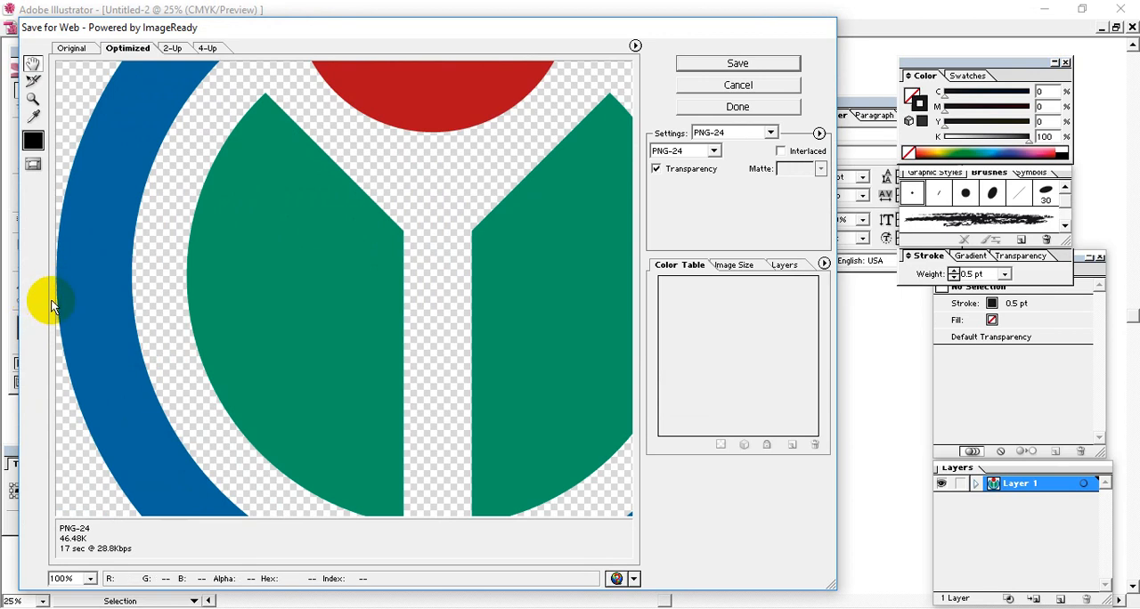
pyautogui.click(761, 102)
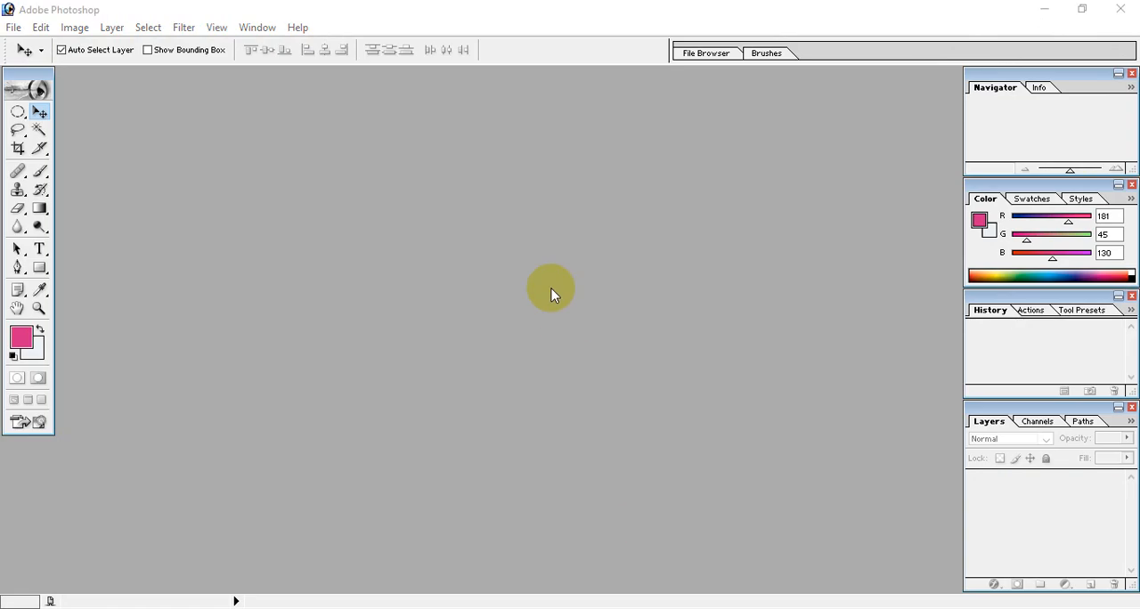
# Step: Switch to Photoshop and start a new document with both width and height units set to pixels
pyautogui.doubleClick(552, 291)
pyautogui.click(1124, 30)
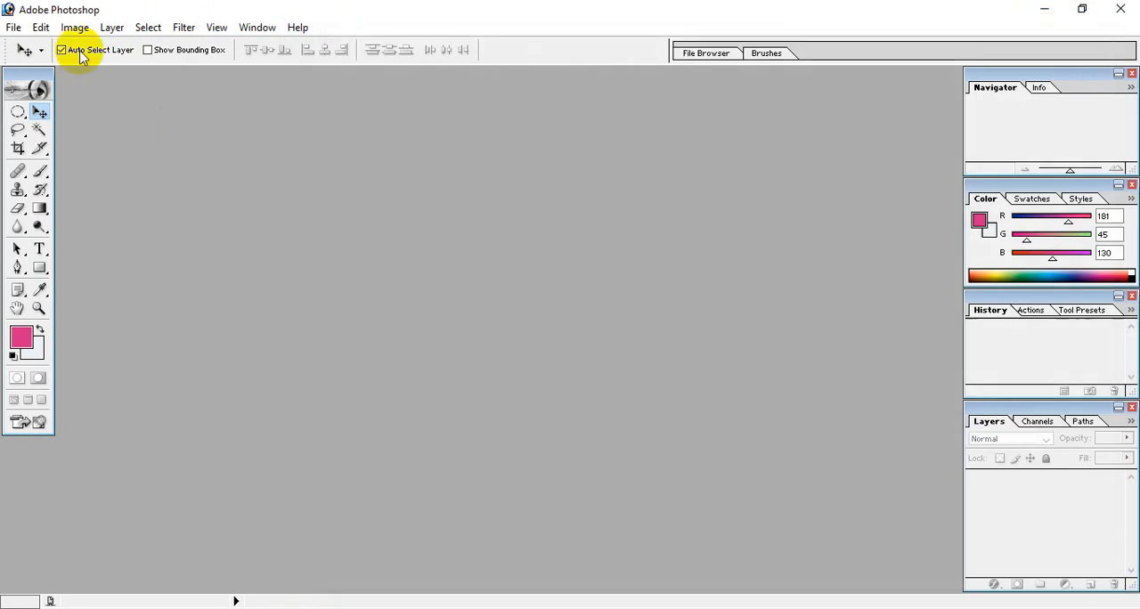
pyautogui.click(14, 27)
pyautogui.click(34, 56)
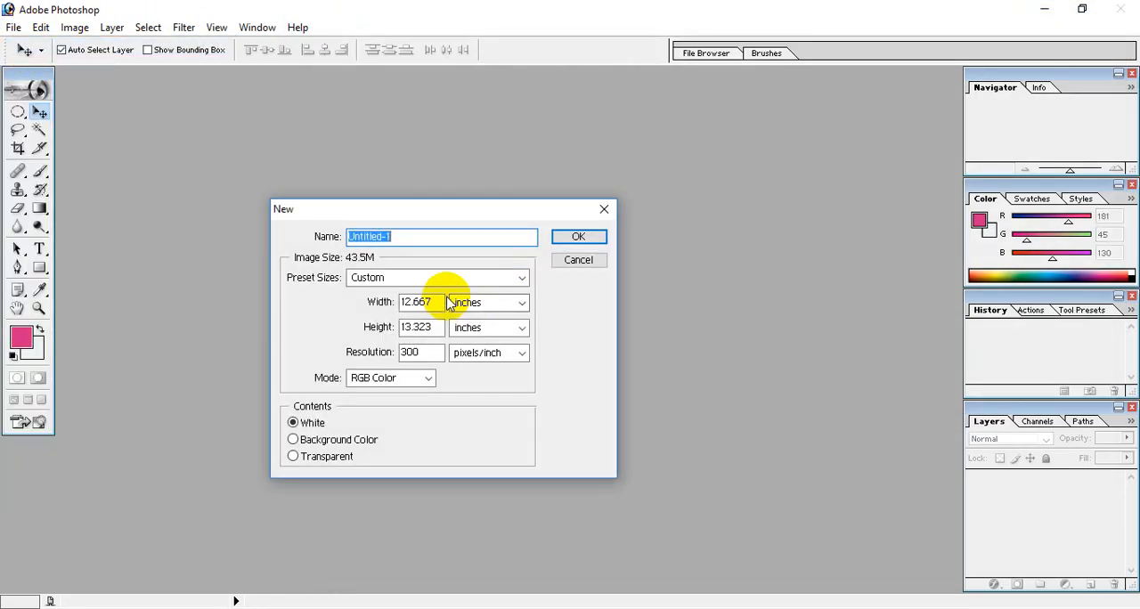
pyautogui.click(492, 303)
pyautogui.click(486, 320)
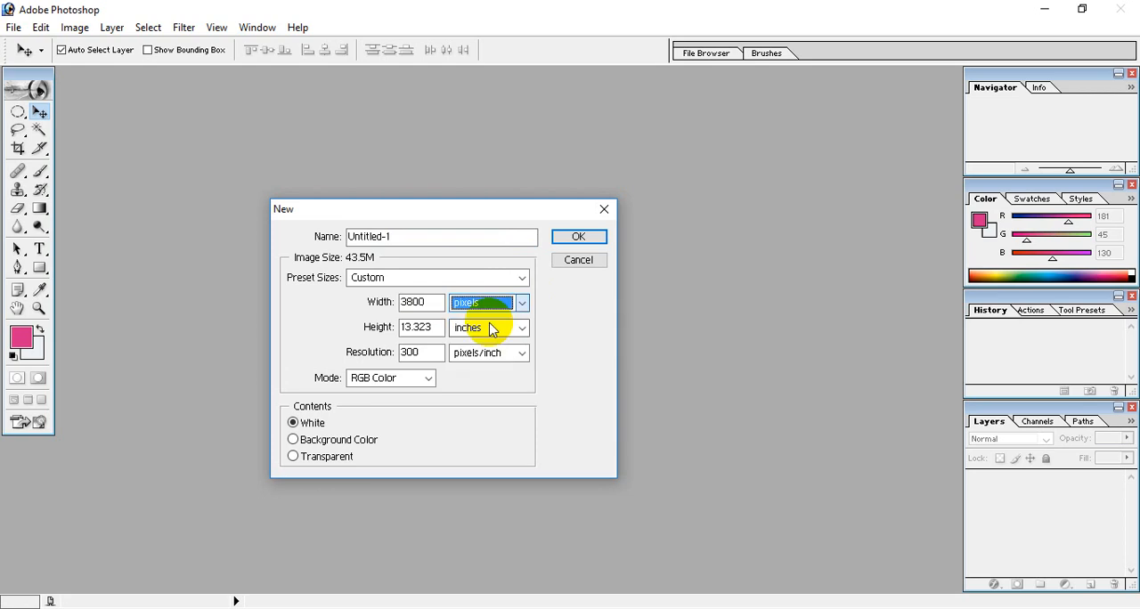
pyautogui.click(488, 328)
pyautogui.click(481, 346)
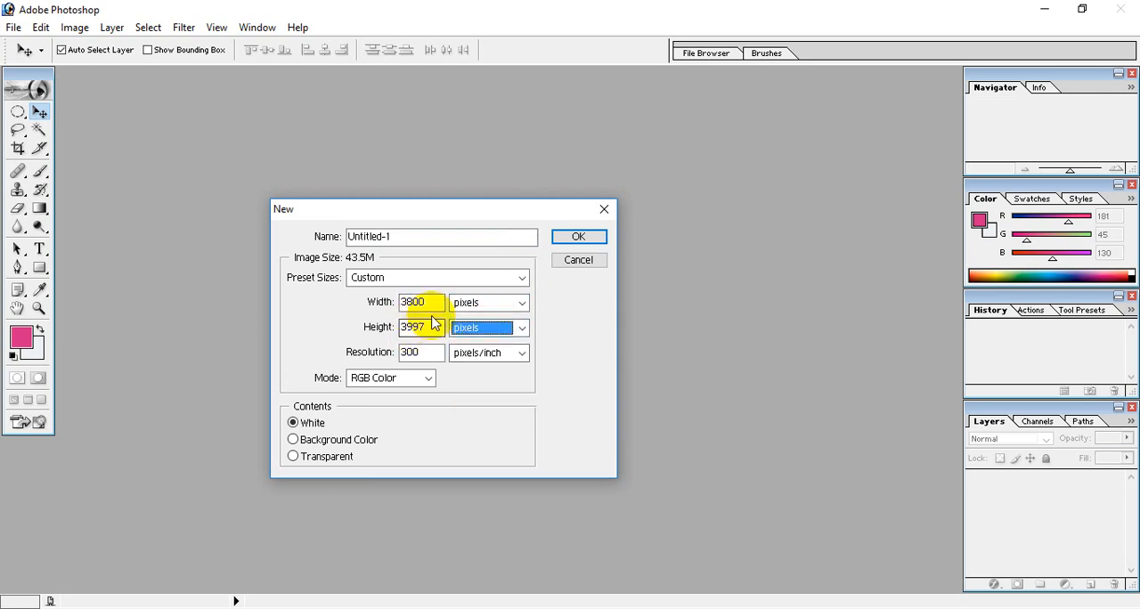
# Step: Create the document at 3000 by 2500 pixels, 300 pixels/inch, RGB Color with white contents, and maximize its window
pyautogui.doubleClick(418, 302)
pyautogui.write('3000')
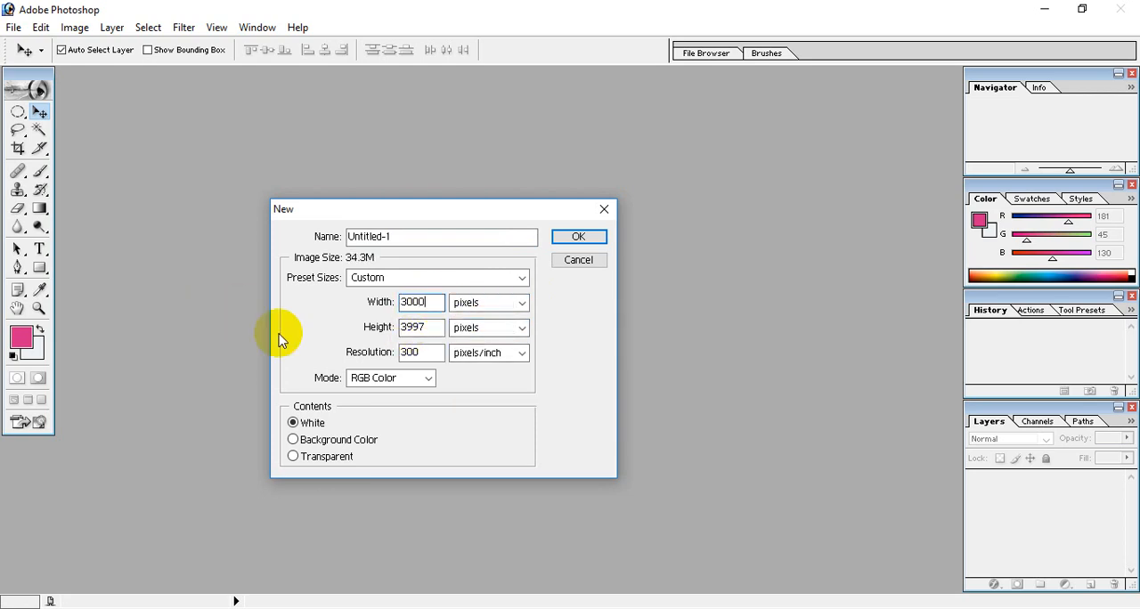
pyautogui.write('5')
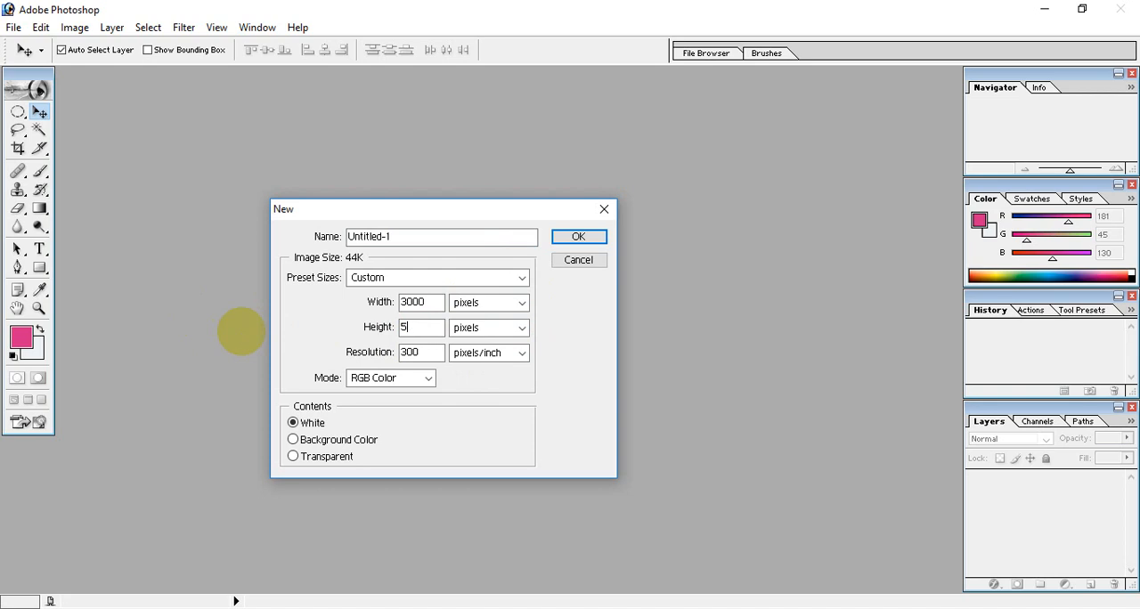
pyautogui.press('BackSpace')
pyautogui.write('2500')
pyautogui.doubleClick(431, 360)
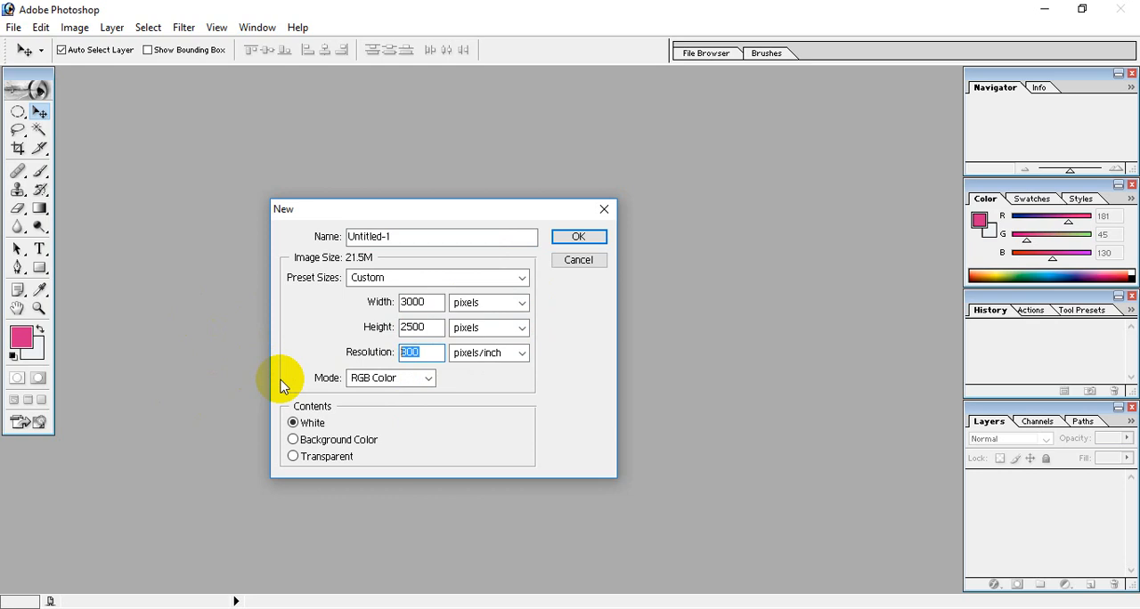
pyautogui.doubleClick(434, 352)
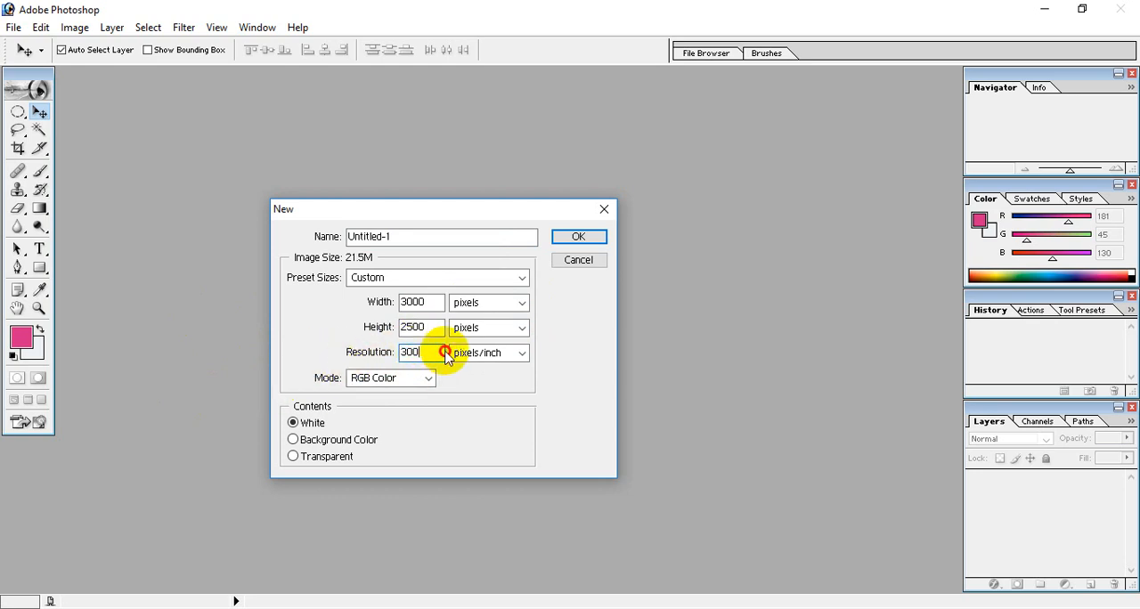
pyautogui.click(579, 238)
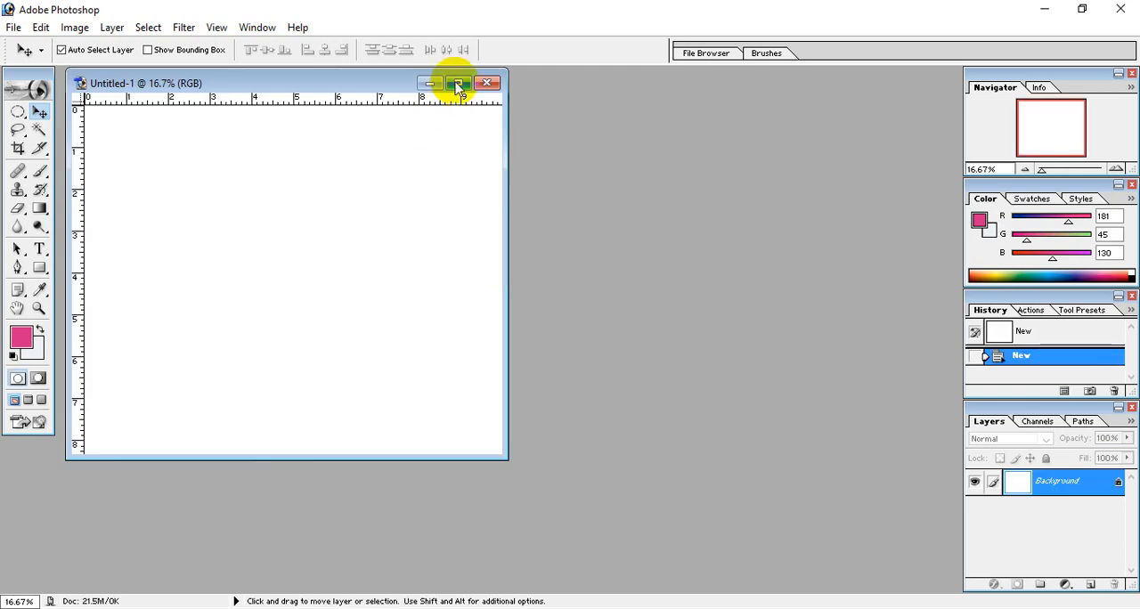
pyautogui.click(457, 83)
pyautogui.click(32, 27)
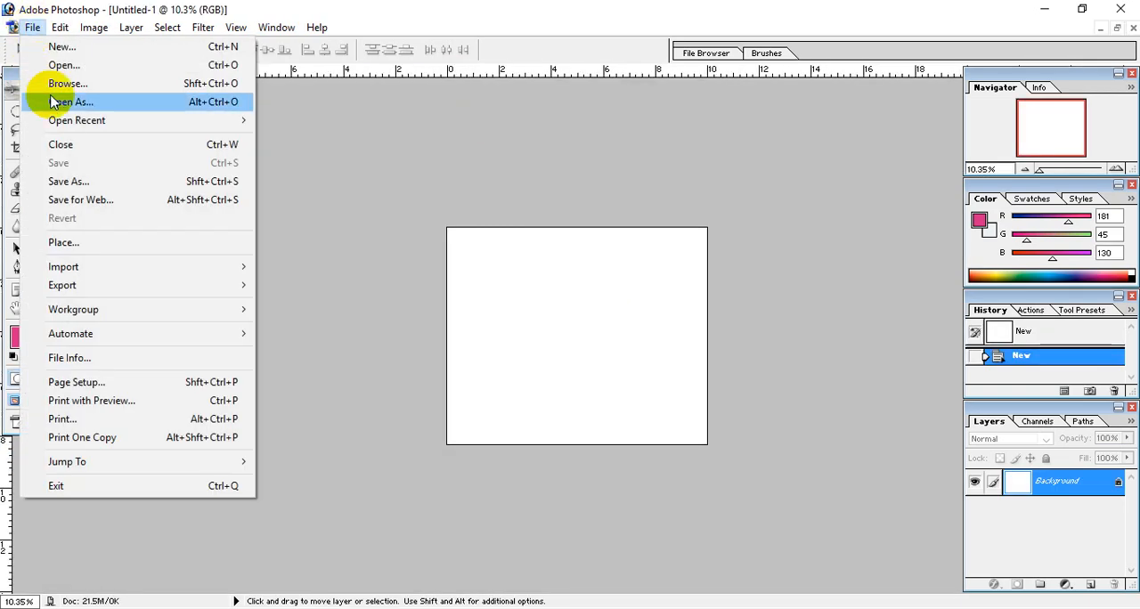
pyautogui.click(80, 65)
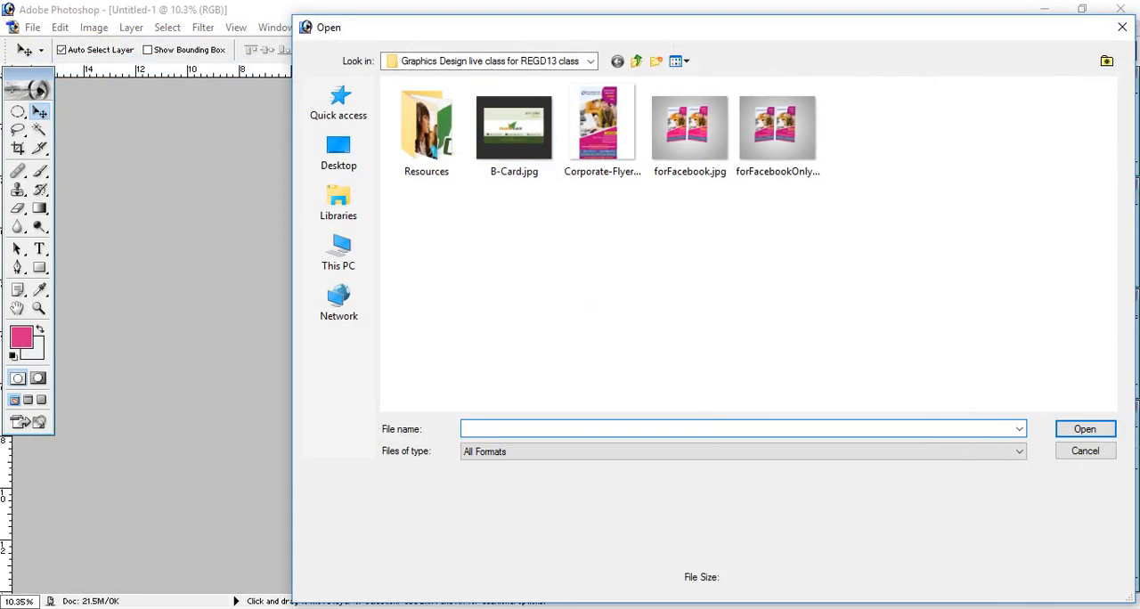
pyautogui.click(1119, 34)
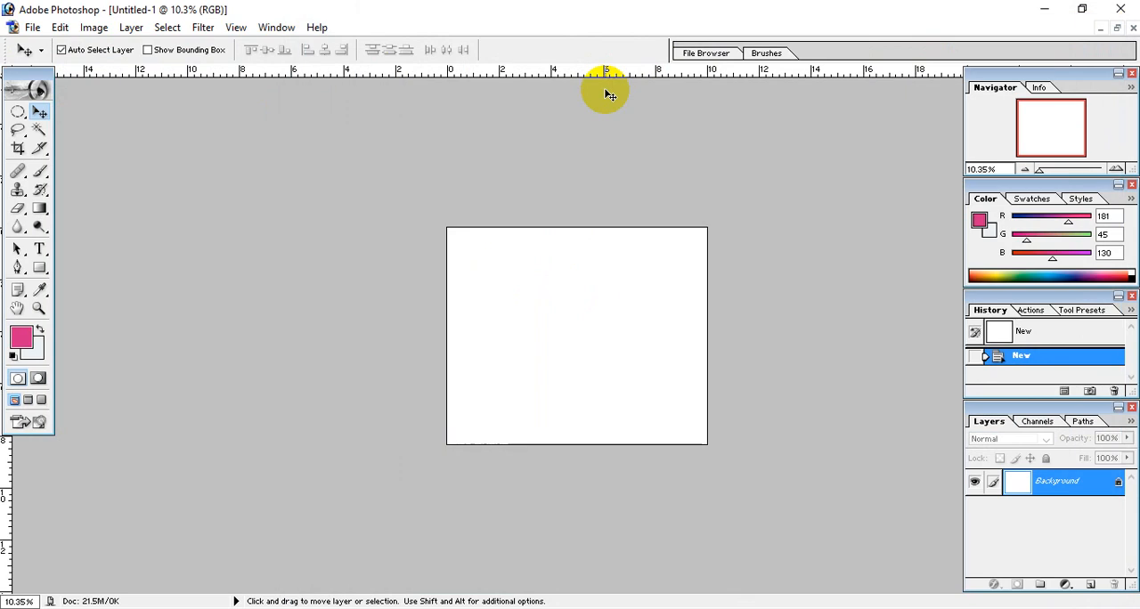
# Step: Check the blank document's resolution in the Image Size settings and close them without changes
pyautogui.click(95, 27)
pyautogui.click(95, 29)
pyautogui.click(94, 28)
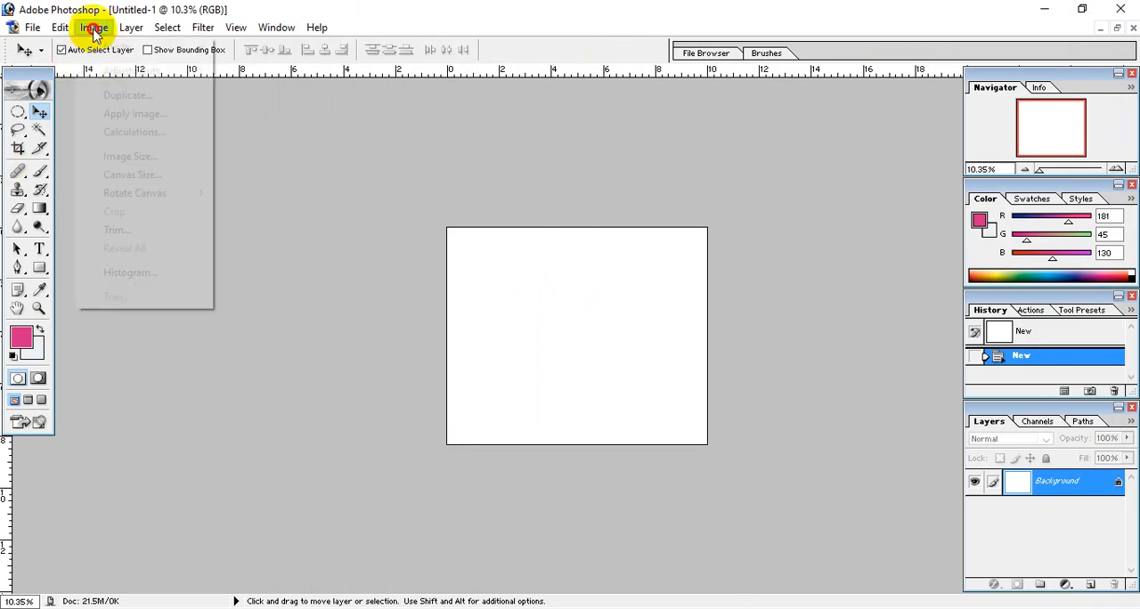
pyautogui.click(125, 156)
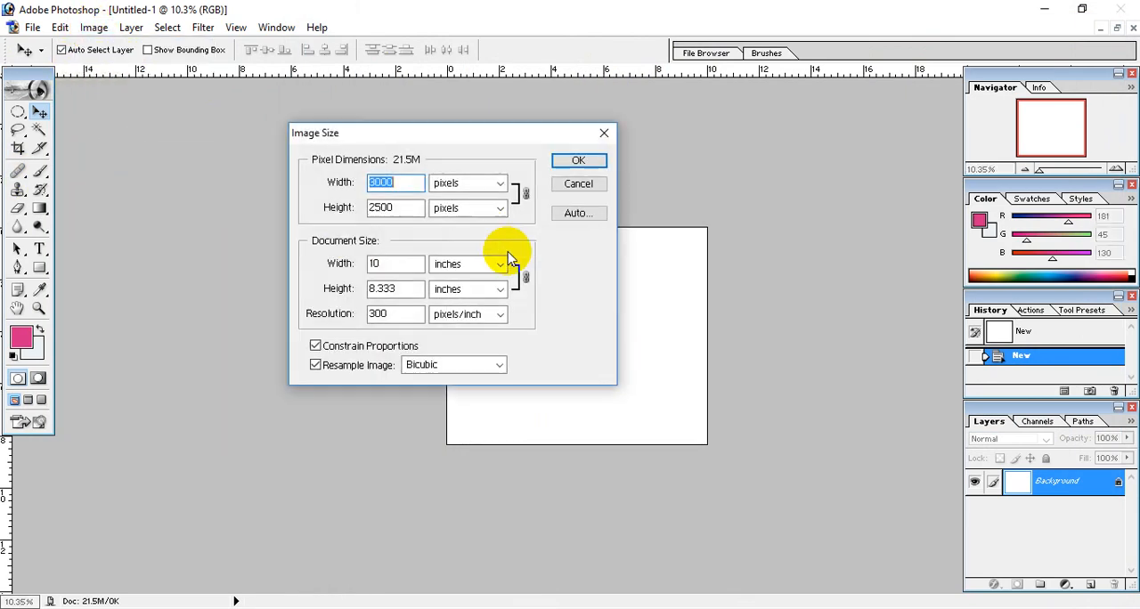
pyautogui.doubleClick(399, 312)
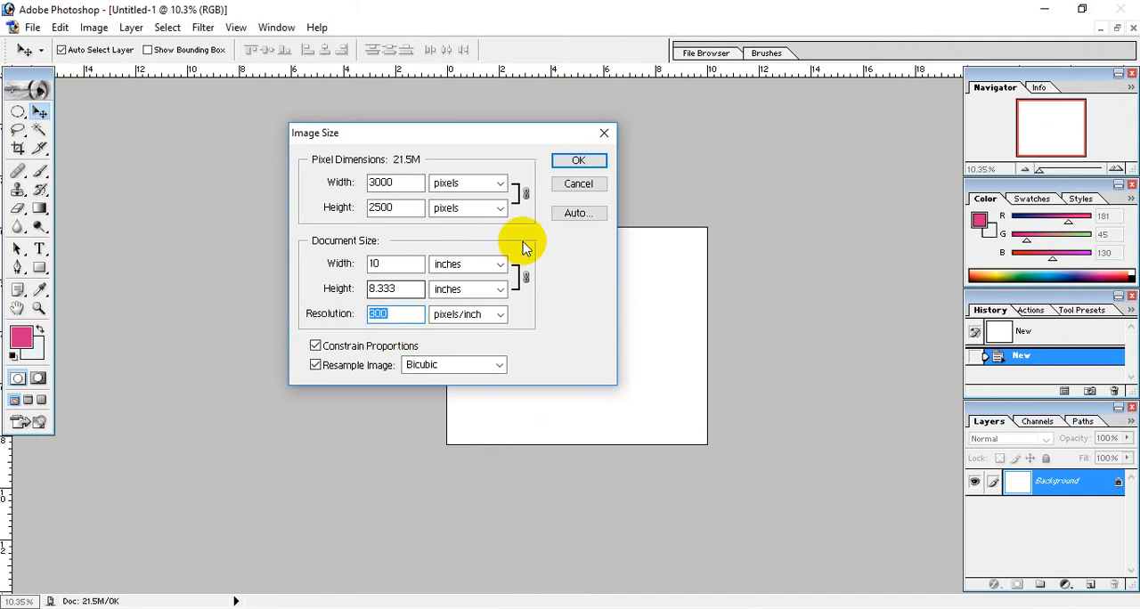
pyautogui.click(579, 181)
pyautogui.click(98, 30)
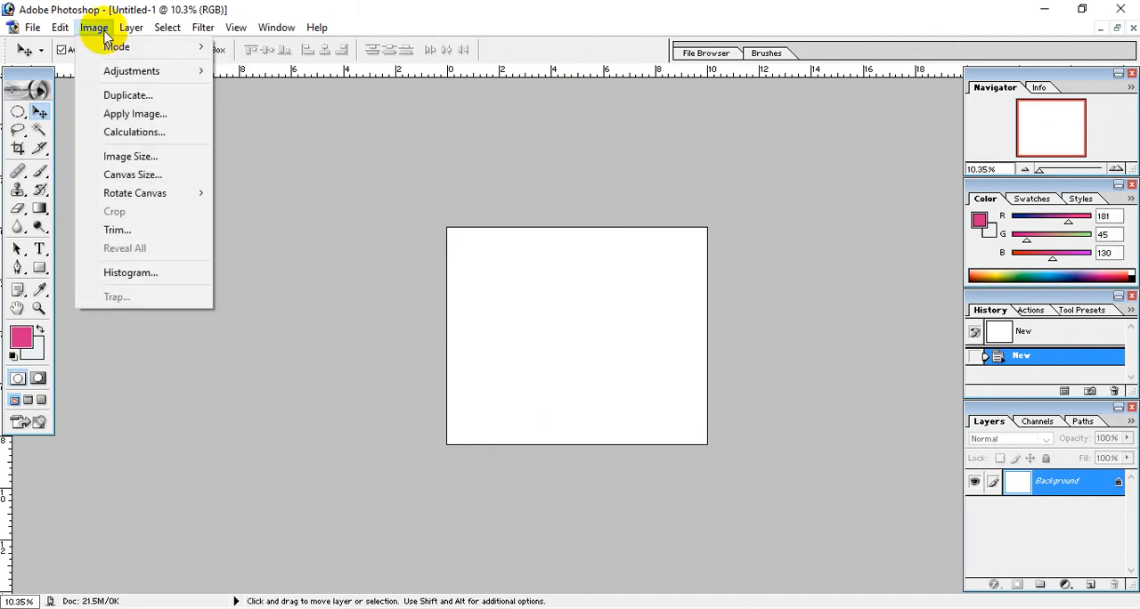
pyautogui.click(134, 156)
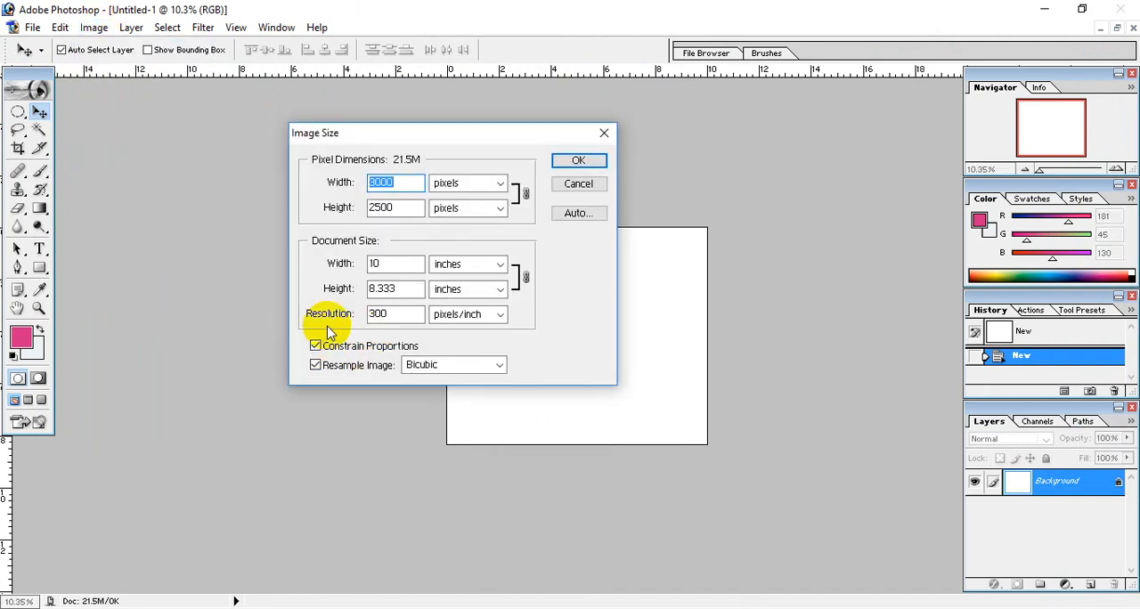
pyautogui.click(368, 313)
pyautogui.click(578, 183)
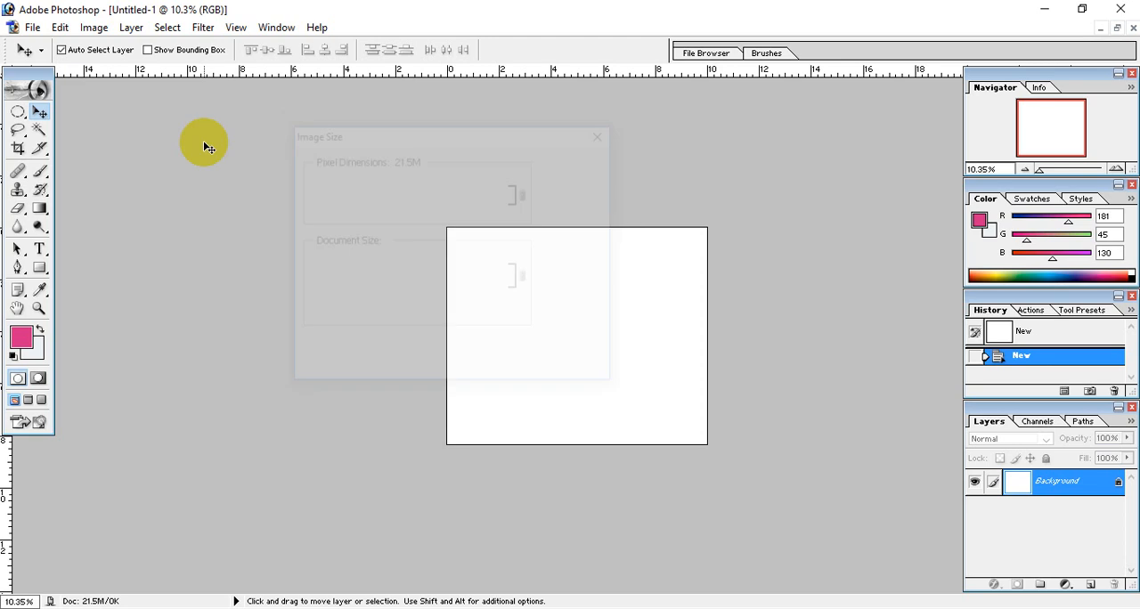
# Step: Open Logo.png from the Graphics Design live class for REGD13 class 11 folder
pyautogui.click(32, 28)
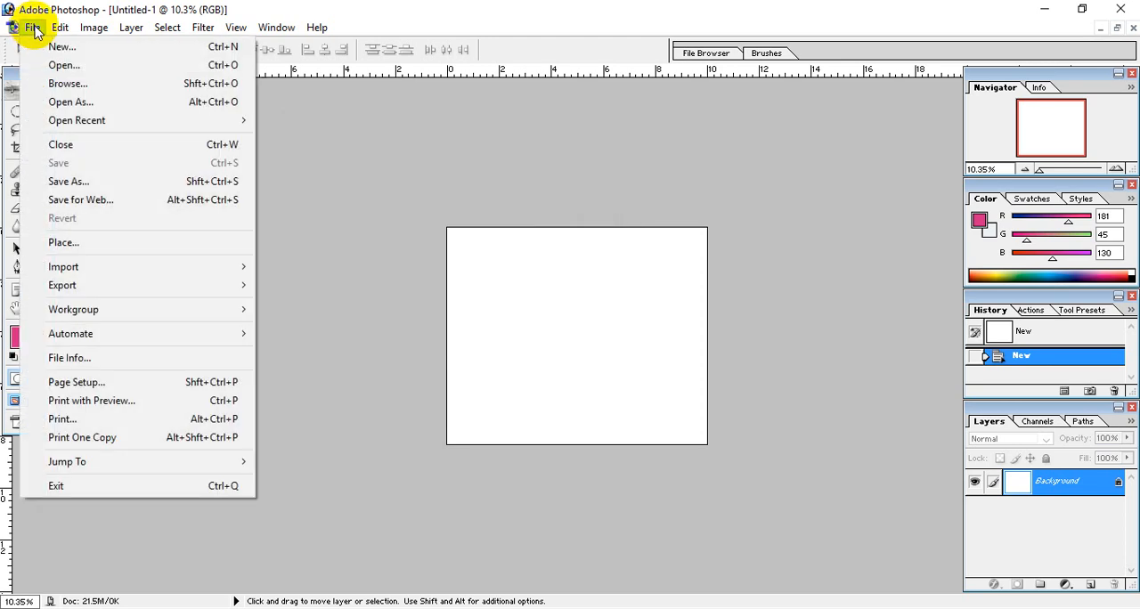
pyautogui.click(33, 64)
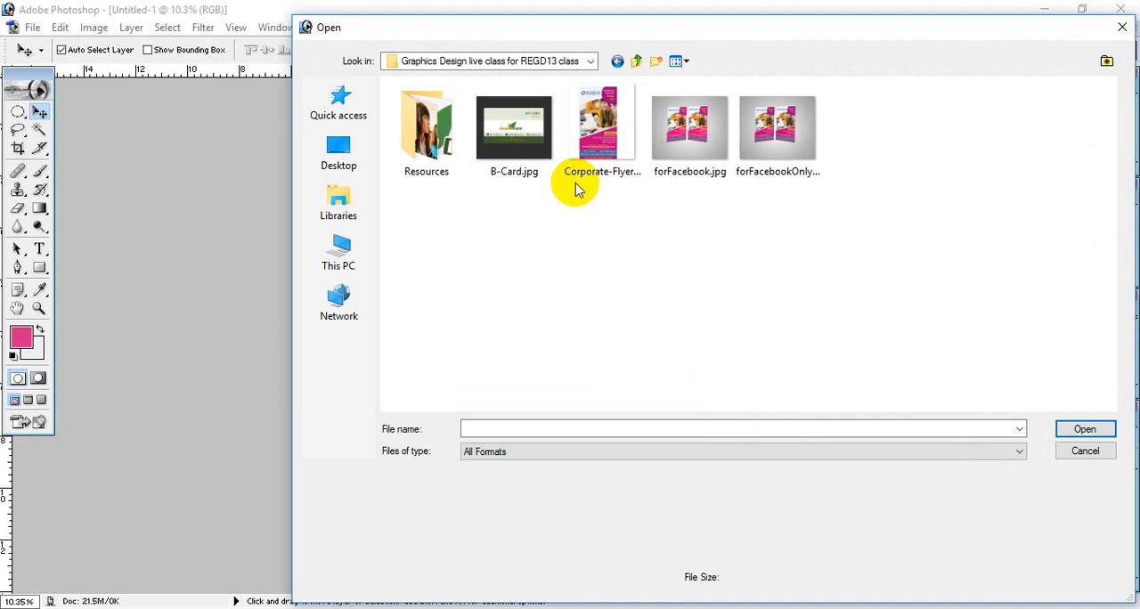
pyautogui.click(636, 61)
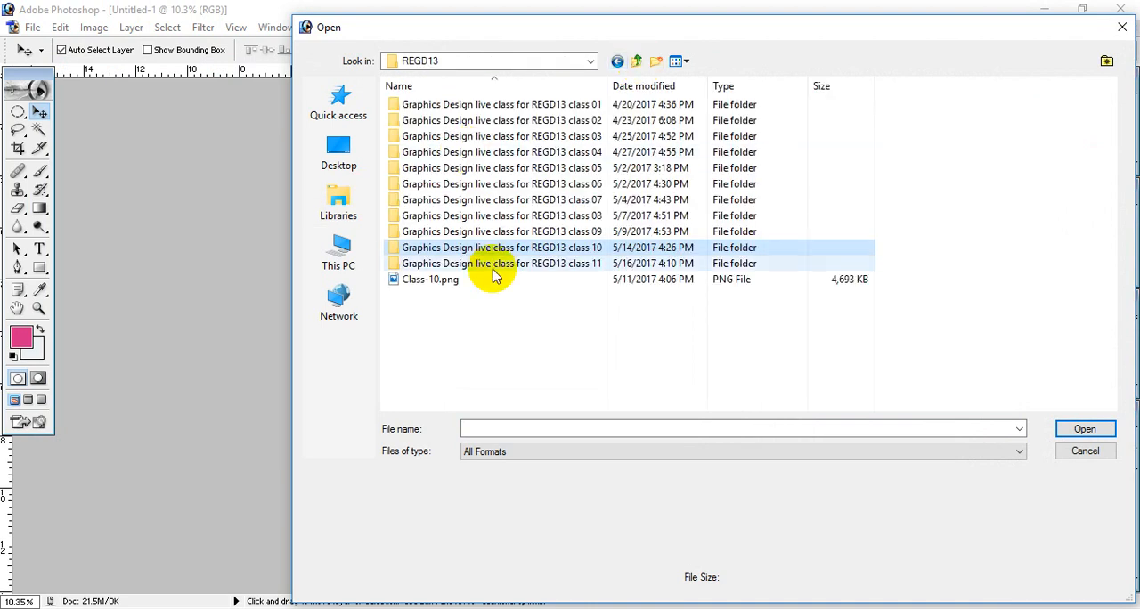
pyautogui.doubleClick(450, 265)
pyautogui.click(865, 131)
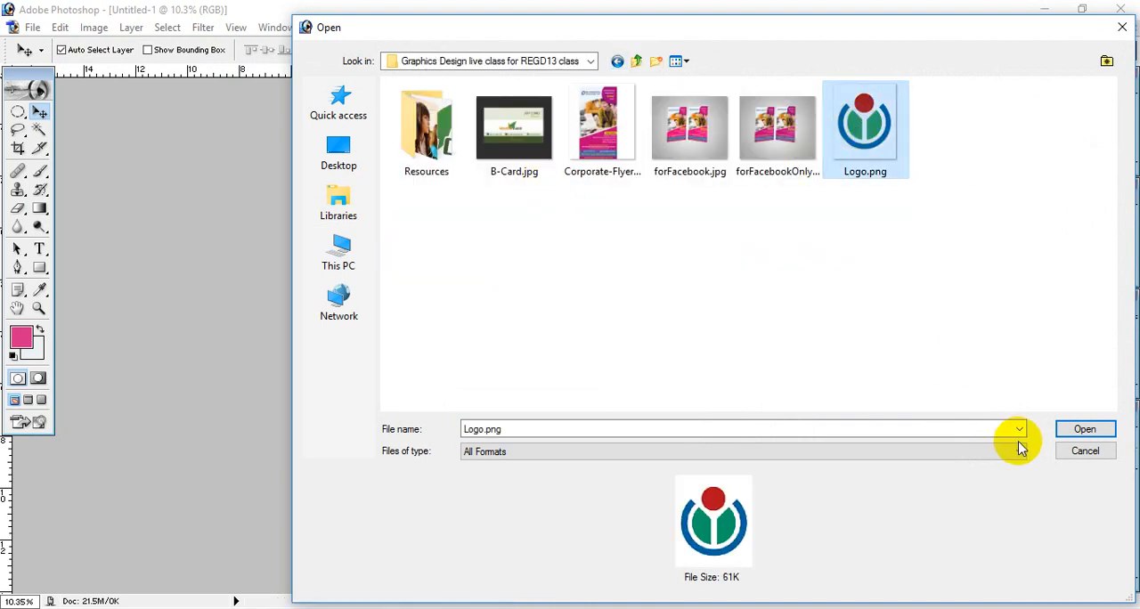
pyautogui.click(1085, 429)
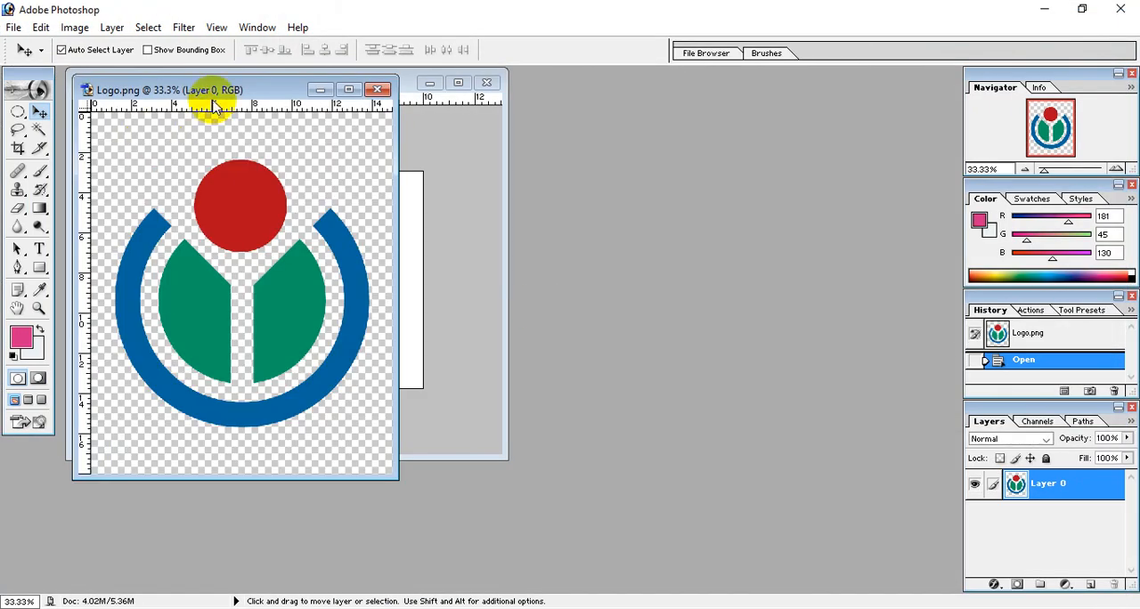
# Step: Copy the logo layer from Logo.png onto the blank white document, maximize that document, and move the logo near the canvas centre
pyautogui.moveTo(213, 100); pyautogui.dragTo(673, 174)
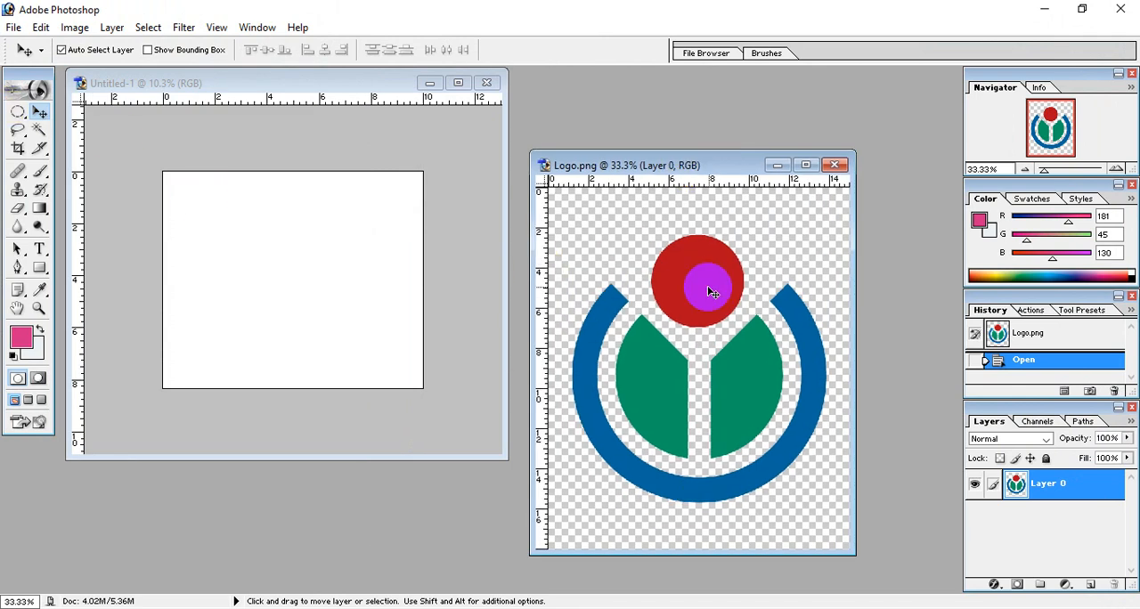
pyautogui.moveTo(709, 292); pyautogui.dragTo(330, 247)
pyautogui.click(457, 82)
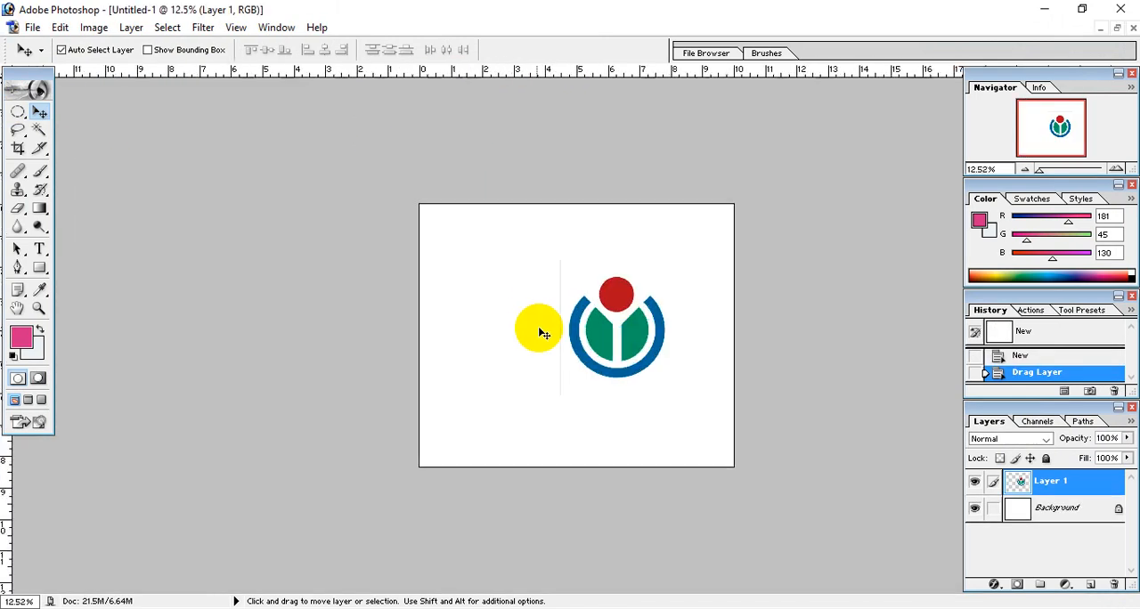
pyautogui.hotkey('ctrl', '+')
pyautogui.moveTo(667, 357); pyautogui.dragTo(592, 366)
# Step: Scale the logo layer proportionally with Free Transform to about 181.6% and position it near the canvas centre
pyautogui.hotkey('ctrl', 't')
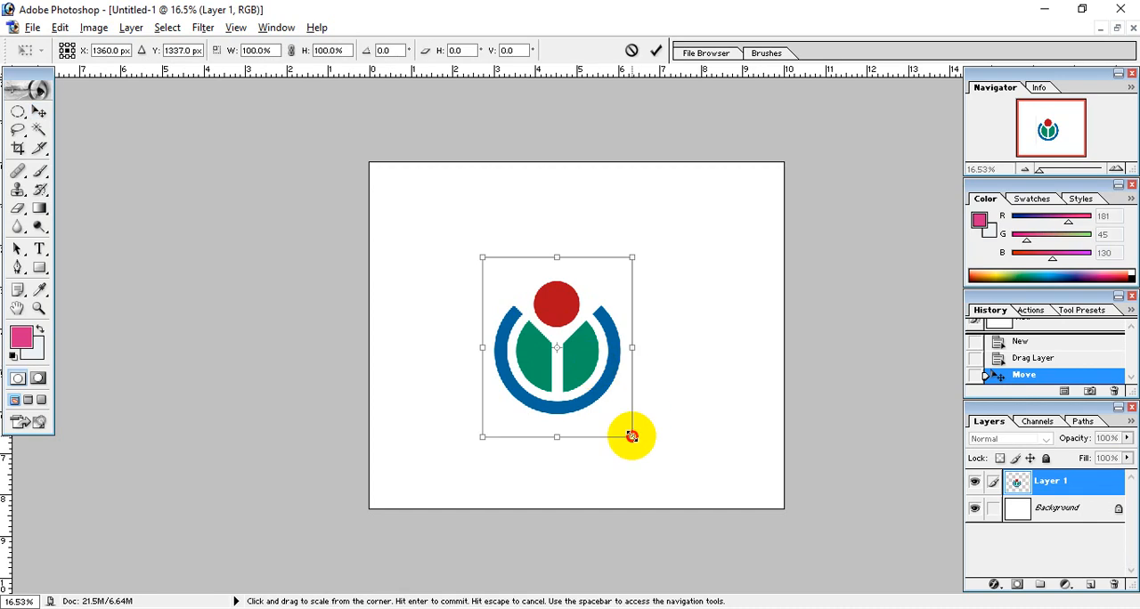
pyautogui.moveTo(631, 436); pyautogui.dragTo(769, 537)
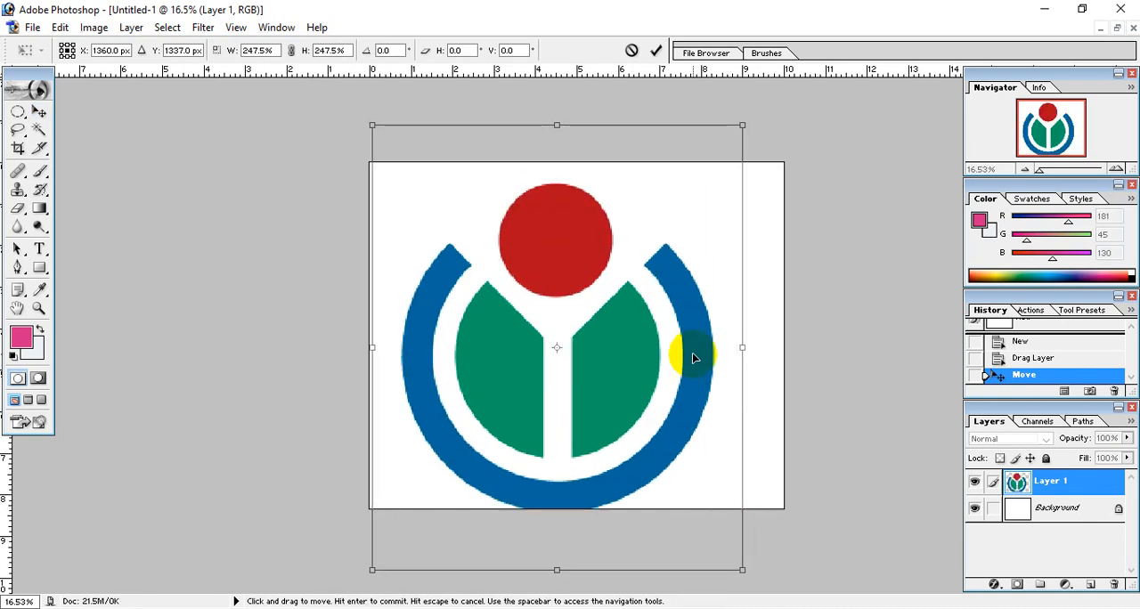
pyautogui.moveTo(692, 356); pyautogui.dragTo(707, 356)
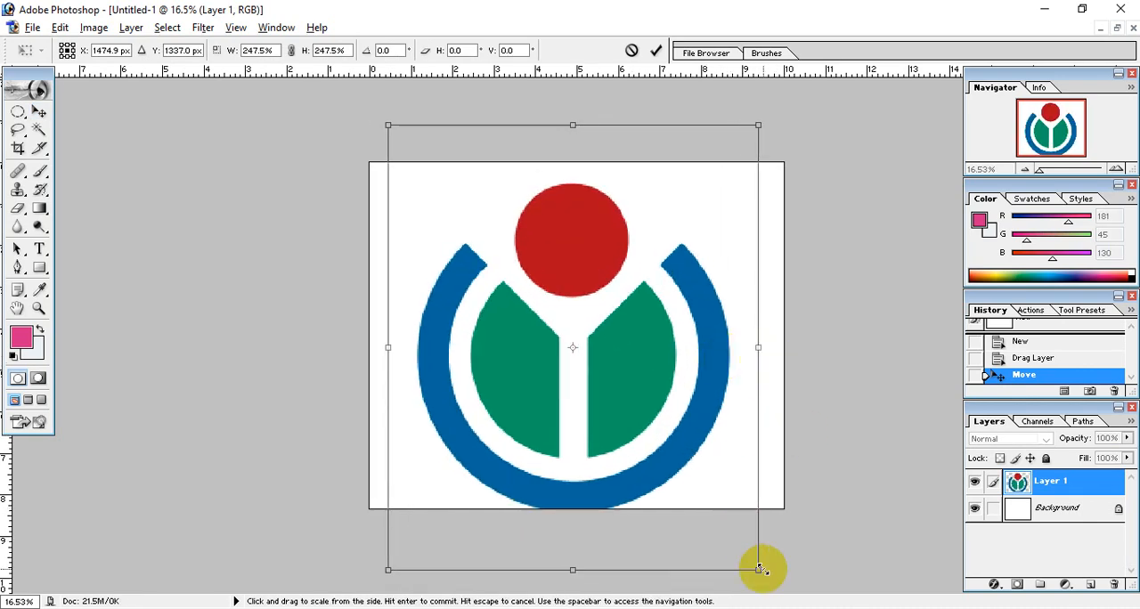
pyautogui.moveTo(761, 568); pyautogui.dragTo(789, 581)
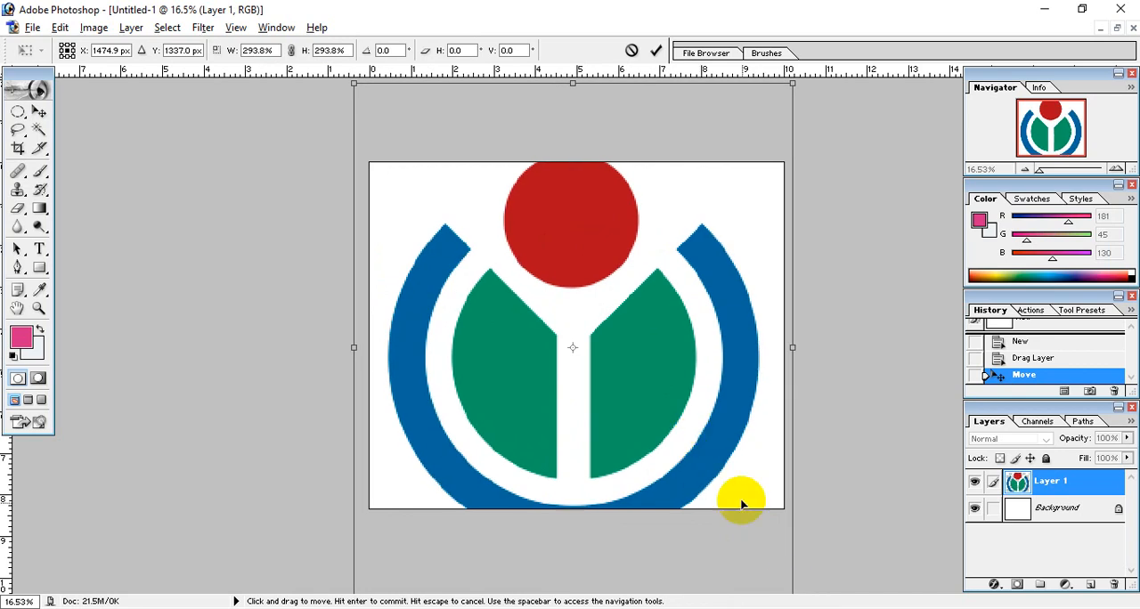
pyautogui.moveTo(355, 85); pyautogui.dragTo(379, 109)
pyautogui.moveTo(547, 222); pyautogui.dragTo(541, 211)
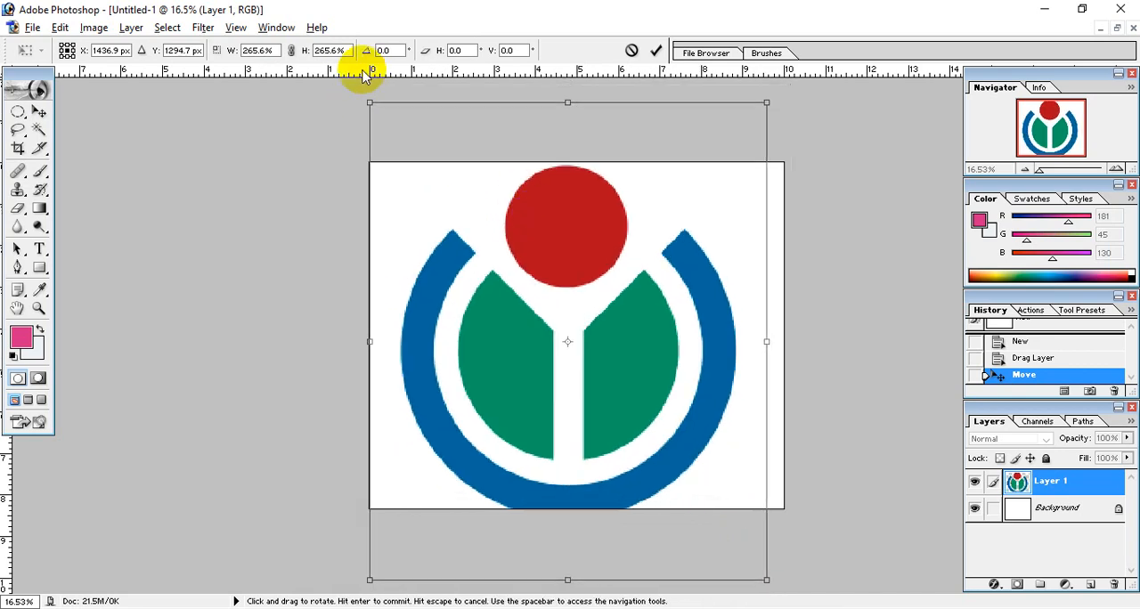
pyautogui.moveTo(372, 100); pyautogui.dragTo(418, 190)
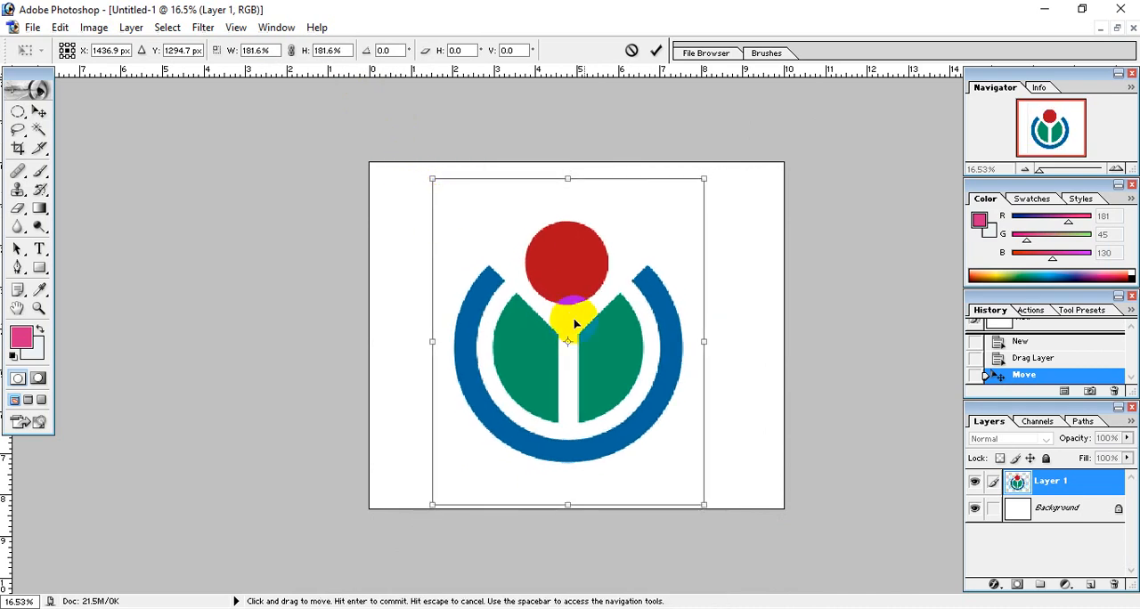
pyautogui.press('Return')
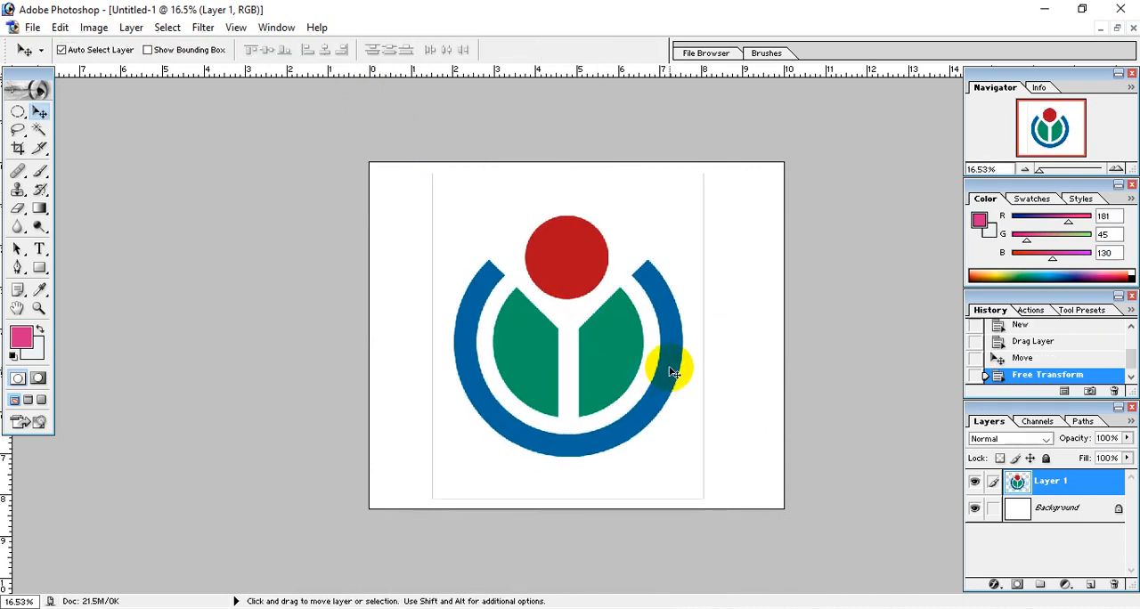
# Step: Examine the enlarged logo's edges up close for sharpness
pyautogui.click(768, 365)
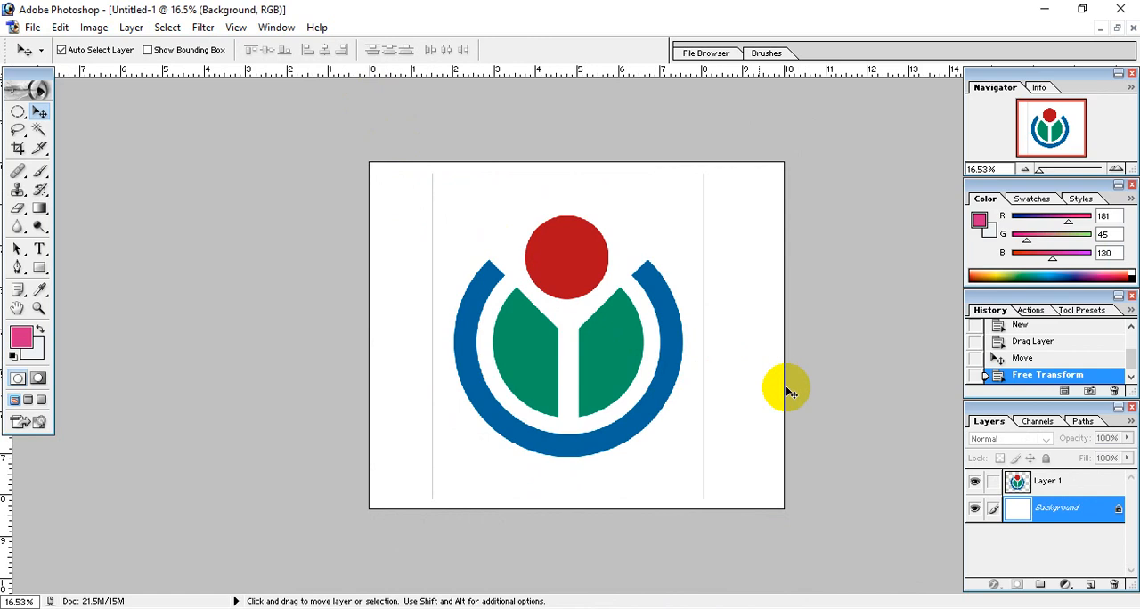
pyautogui.scroll(4, 612, 275)
pyautogui.scroll(1, 662, 264)
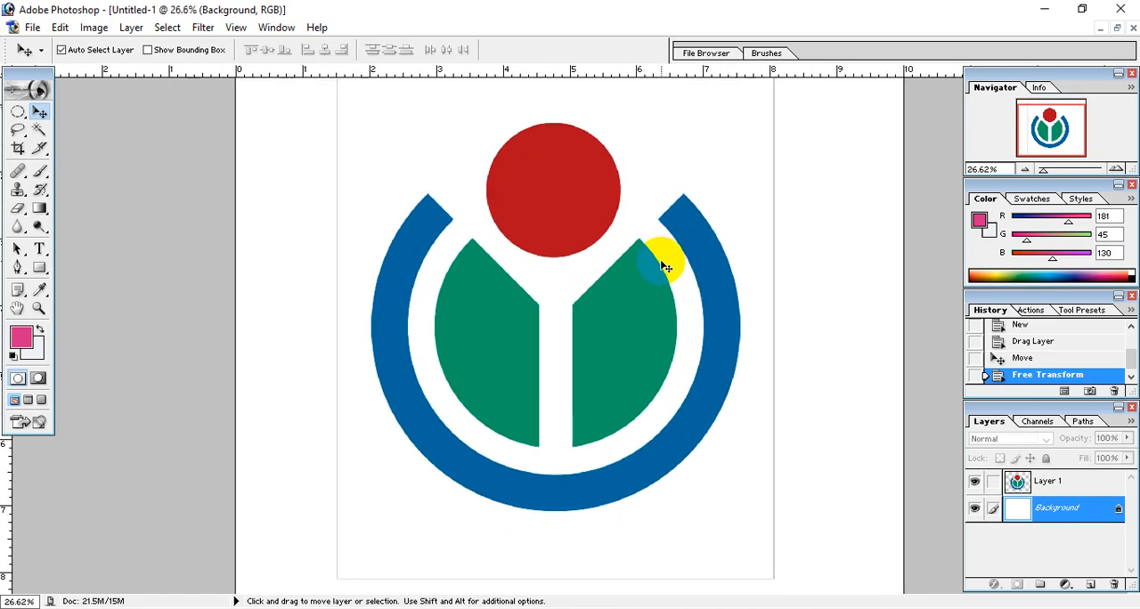
pyautogui.scroll(3, 662, 265)
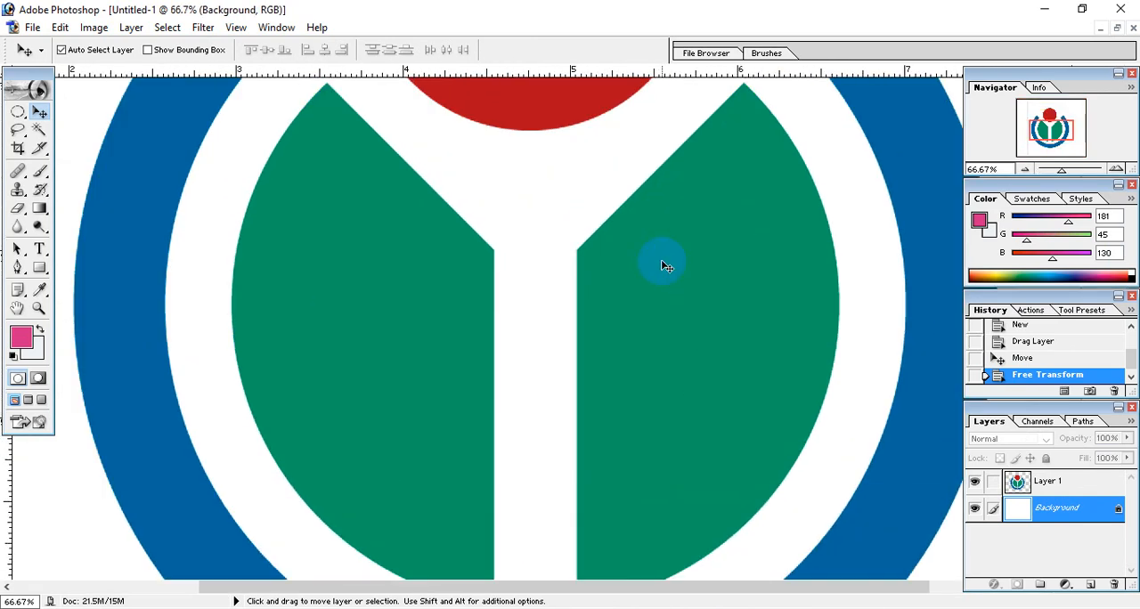
pyautogui.scroll(-1, 662, 265)
pyautogui.scroll(-4, 664, 264)
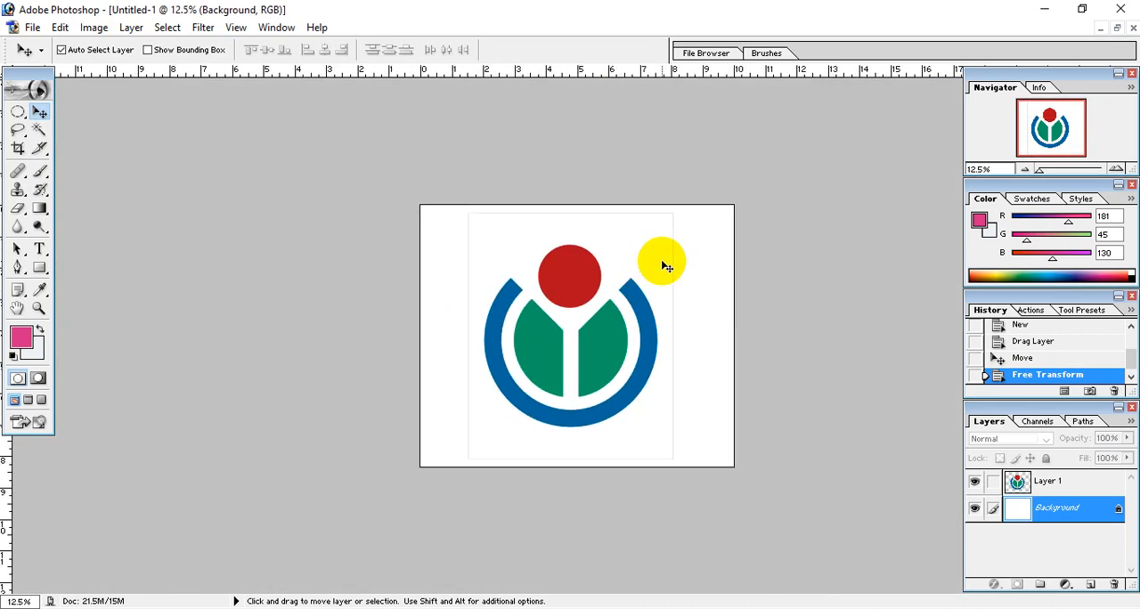
# Step: Erase the thin frame lines around the logo on Layer 1 using the Eraser with a 120 px brush
pyautogui.click(17, 208)
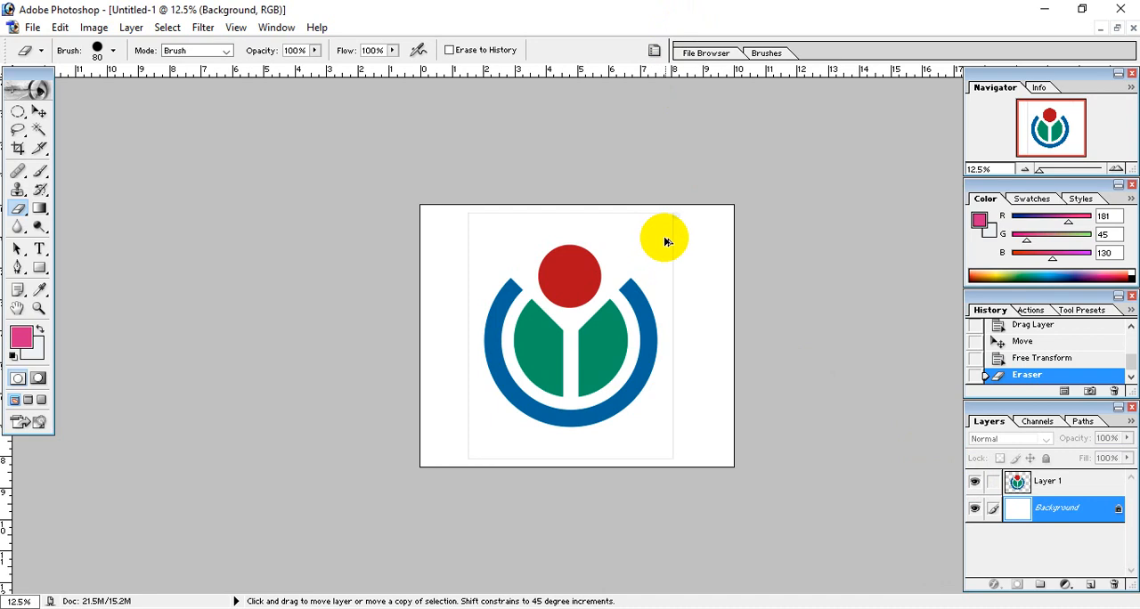
pyautogui.click(1066, 366)
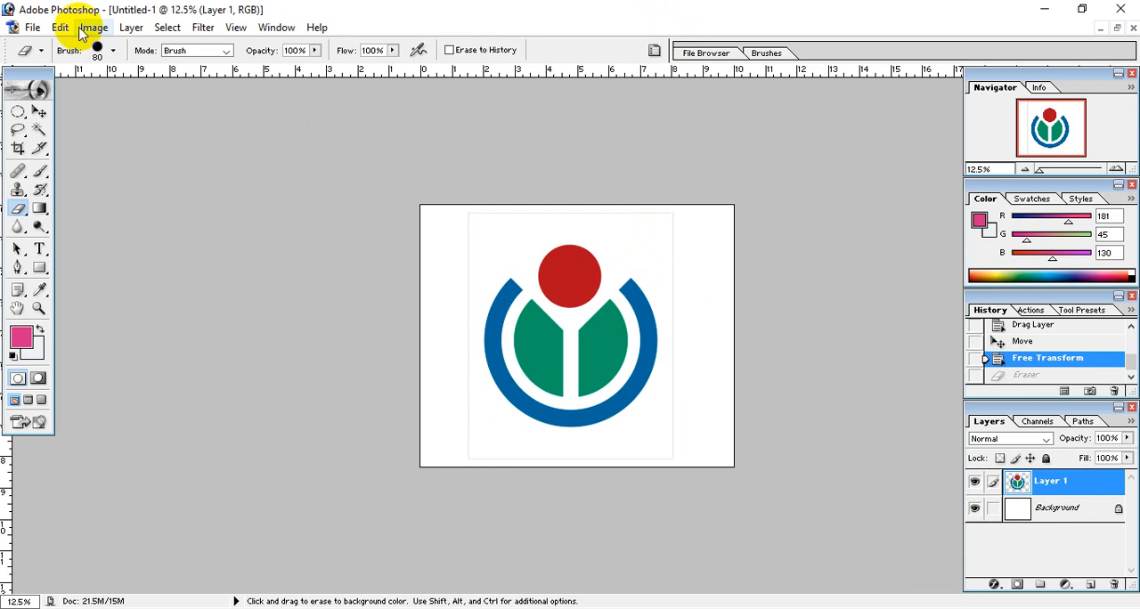
pyautogui.click(114, 50)
pyautogui.moveTo(95, 93)
pyautogui.mouseDown()
pyautogui.moveTo(183, 100)
pyautogui.moveTo(603, 252)
pyautogui.moveTo(775, 258)
pyautogui.mouseUp()
pyautogui.moveTo(74, 94); pyautogui.dragTo(109, 94)
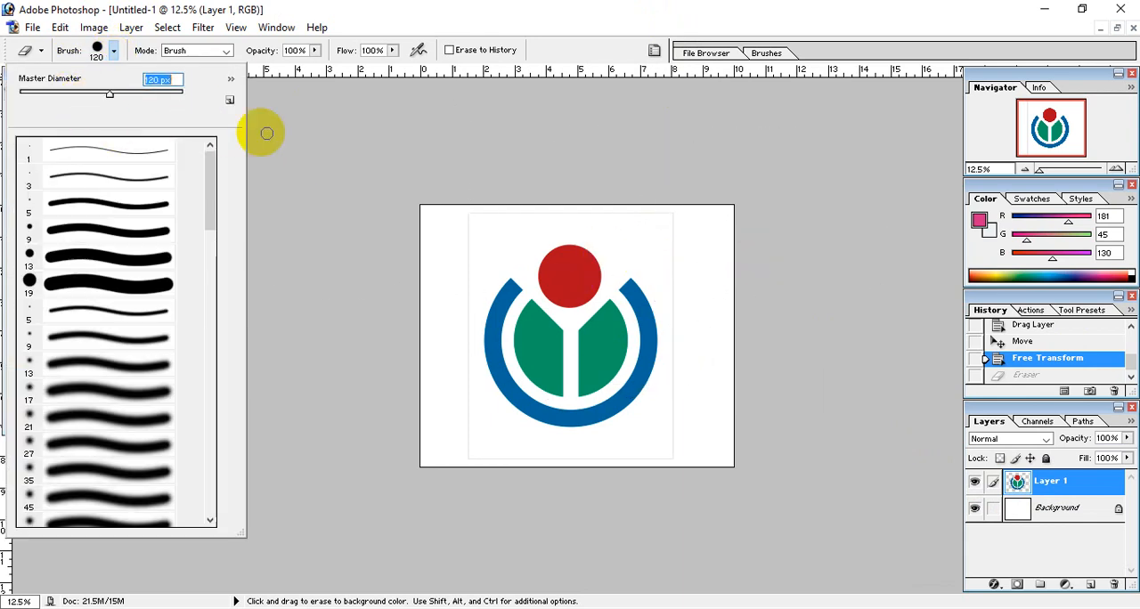
pyautogui.moveTo(672, 211)
pyautogui.mouseDown()
pyautogui.moveTo(669, 455)
pyautogui.moveTo(466, 452)
pyautogui.moveTo(471, 216)
pyautogui.moveTo(664, 211)
pyautogui.moveTo(503, 220)
pyautogui.moveTo(552, 221)
pyautogui.mouseUp()
pyautogui.moveTo(716, 233); pyautogui.dragTo(692, 249)
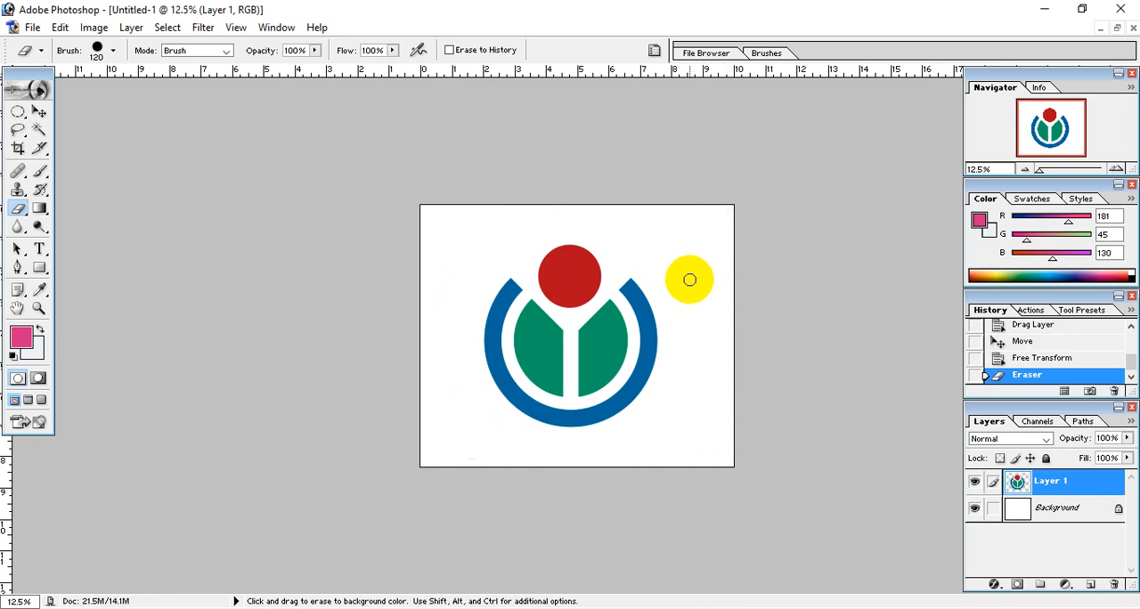
pyautogui.click(690, 328)
pyautogui.click(39, 109)
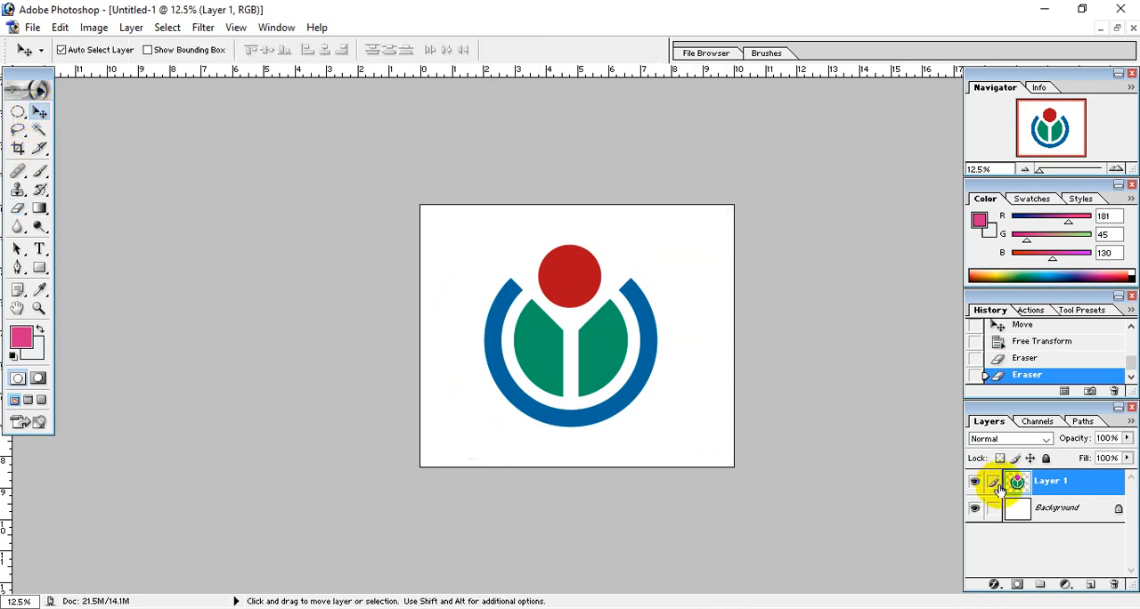
# Step: Add a new layer beneath the logo layer and fill it with the pink foreground color
pyautogui.click(1090, 584)
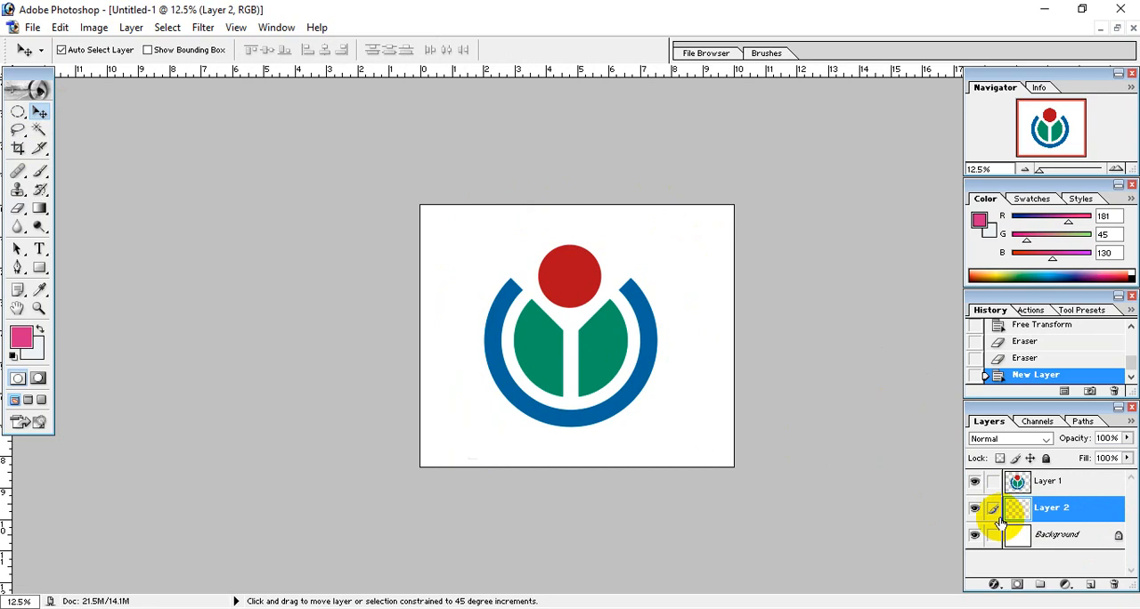
pyautogui.hotkey('shift', 'F5')
pyautogui.click(492, 179)
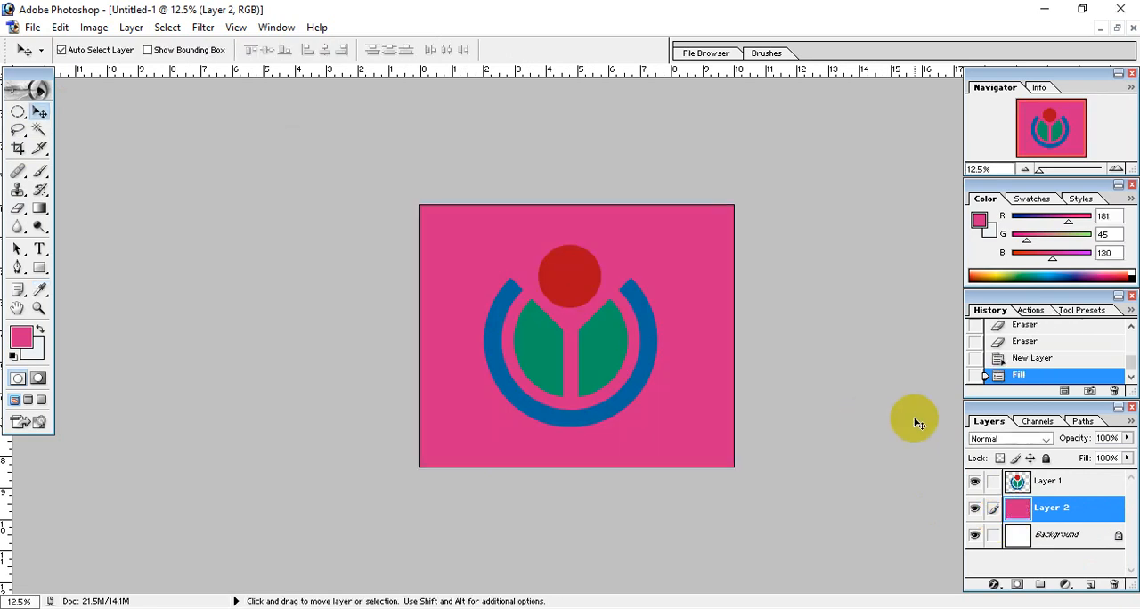
# Step: Add a Gradient Overlay to Layer 2 using the Copper preset
pyautogui.doubleClick(1113, 515)
pyautogui.moveTo(585, 68); pyautogui.dragTo(871, 37)
pyautogui.click(717, 245)
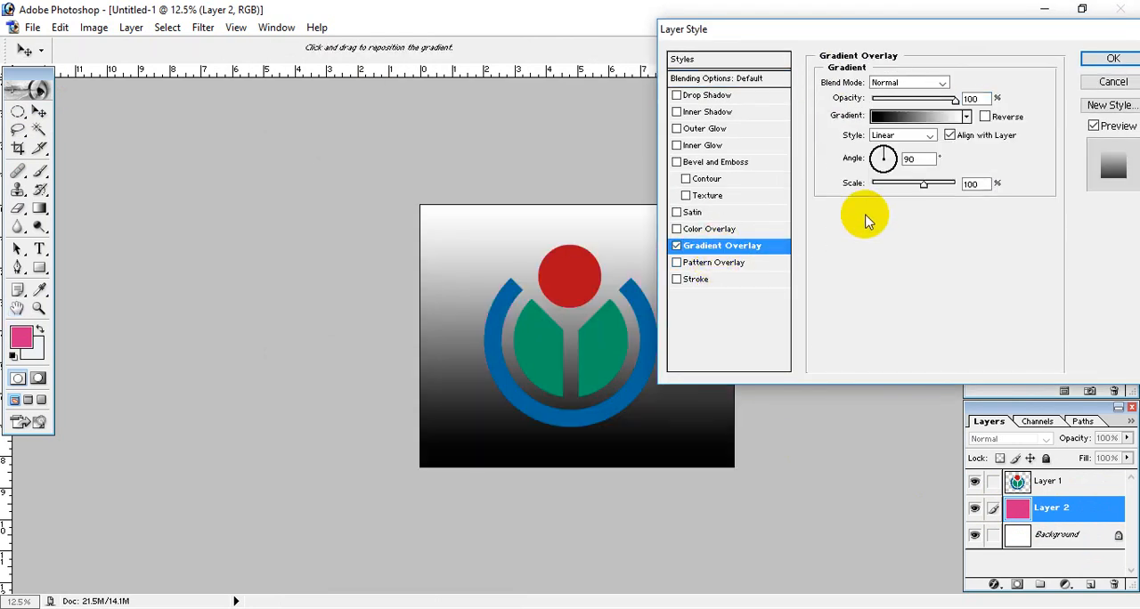
pyautogui.click(926, 116)
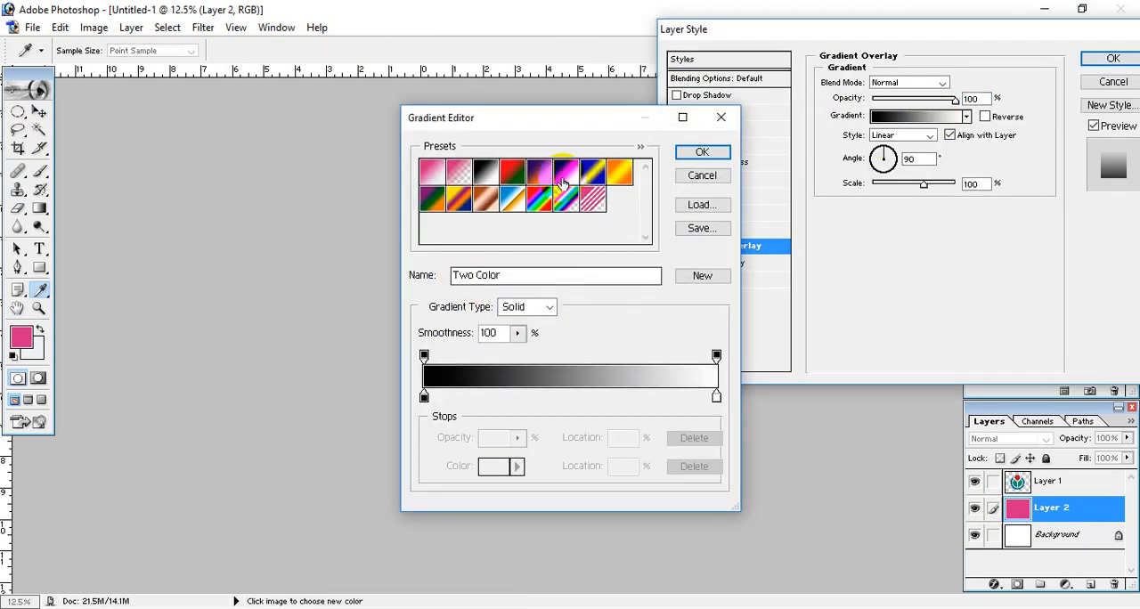
pyautogui.moveTo(550, 123); pyautogui.dragTo(837, 131)
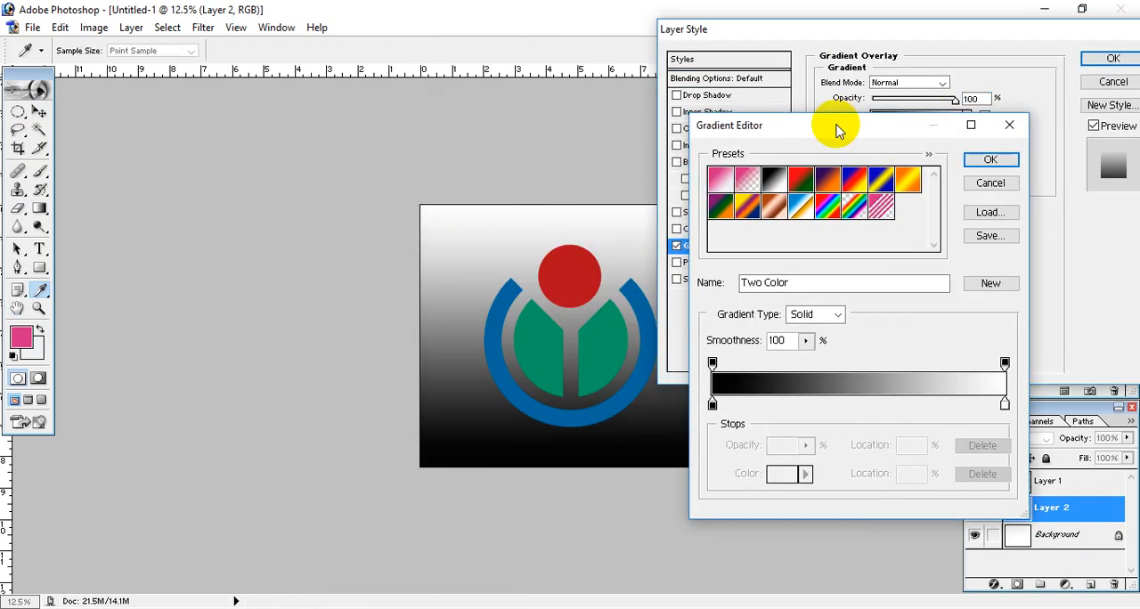
pyautogui.click(775, 179)
pyautogui.click(798, 181)
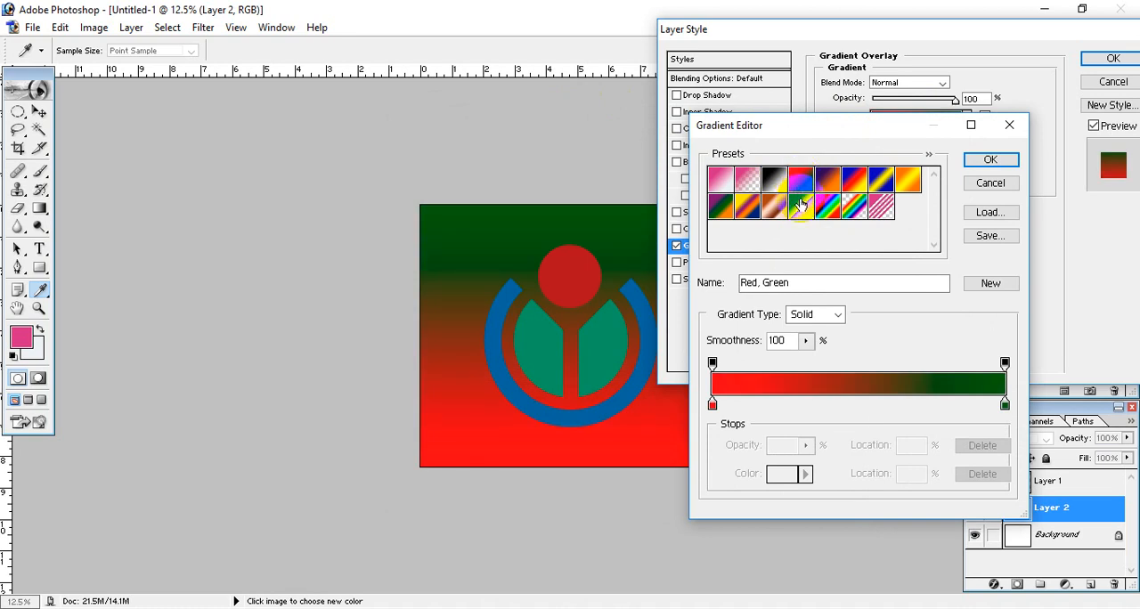
pyautogui.click(771, 178)
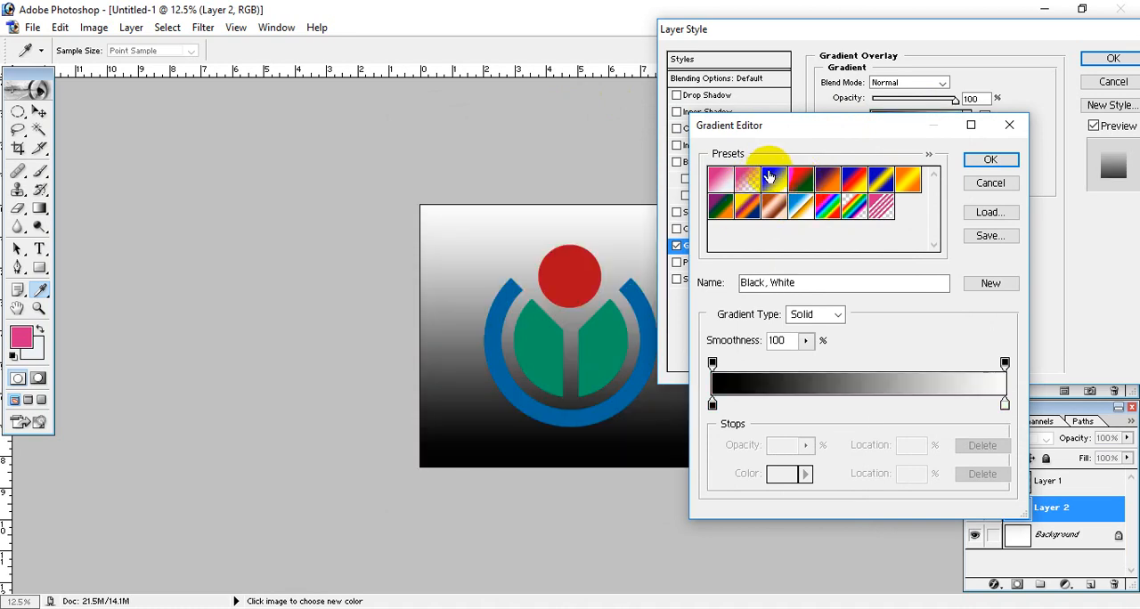
pyautogui.click(767, 205)
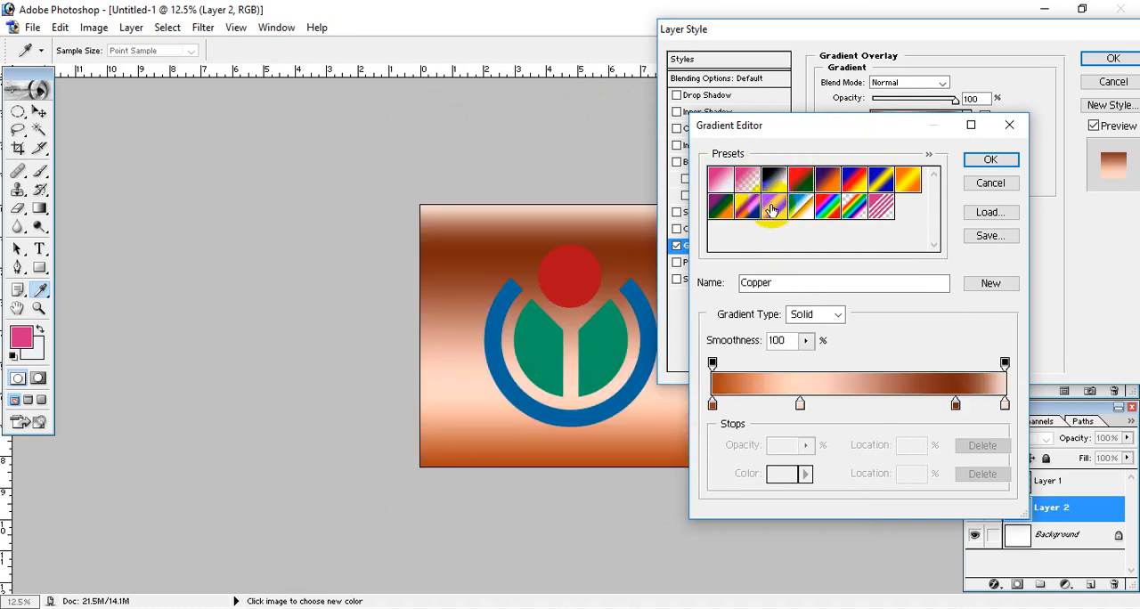
pyautogui.click(995, 161)
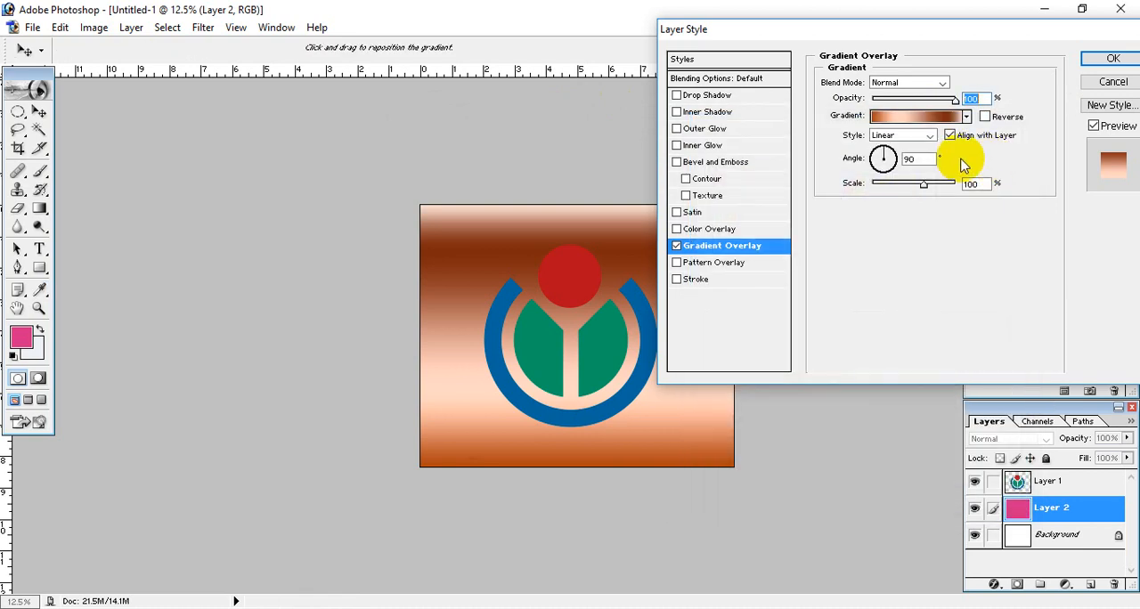
# Step: Set the Gradient Overlay's style to Radial and its scale to 150%, leaving Reverse off, and apply the layer style
pyautogui.click(929, 137)
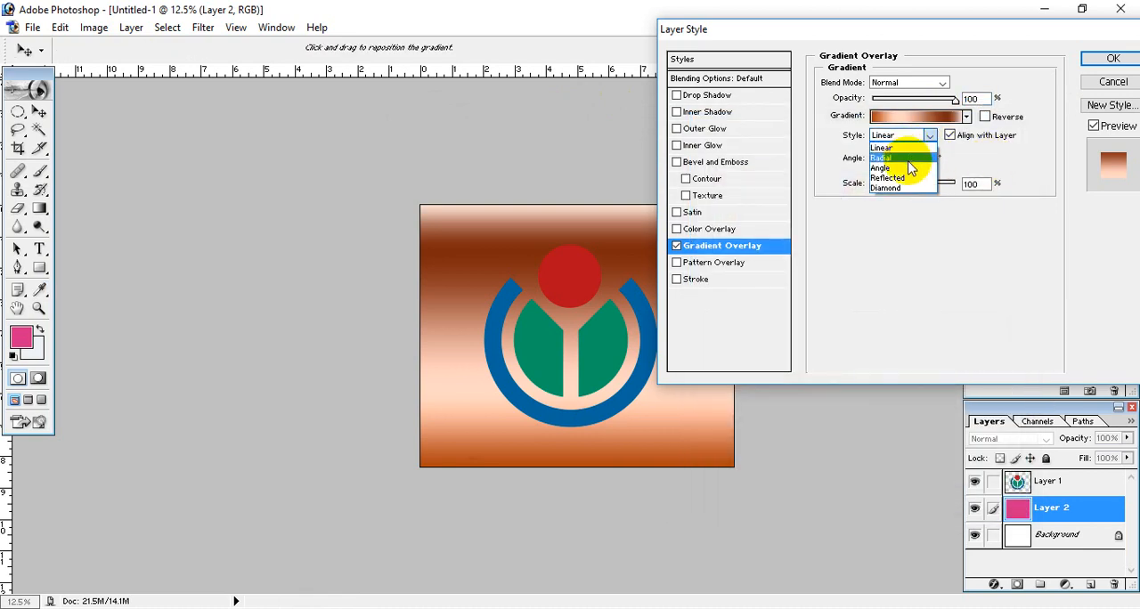
pyautogui.click(908, 158)
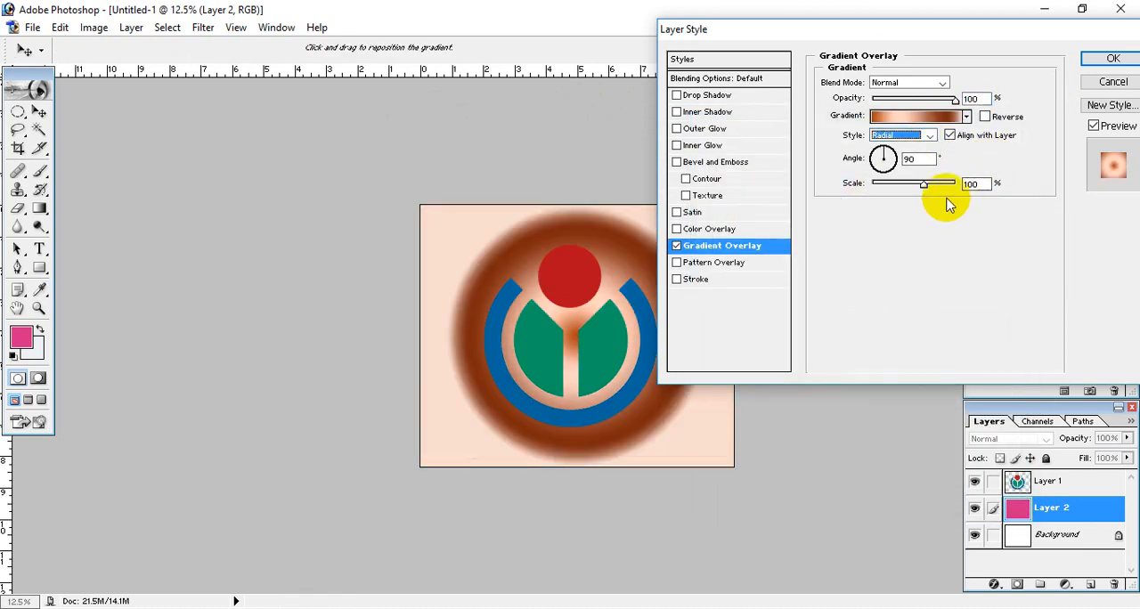
pyautogui.moveTo(924, 187); pyautogui.dragTo(980, 185)
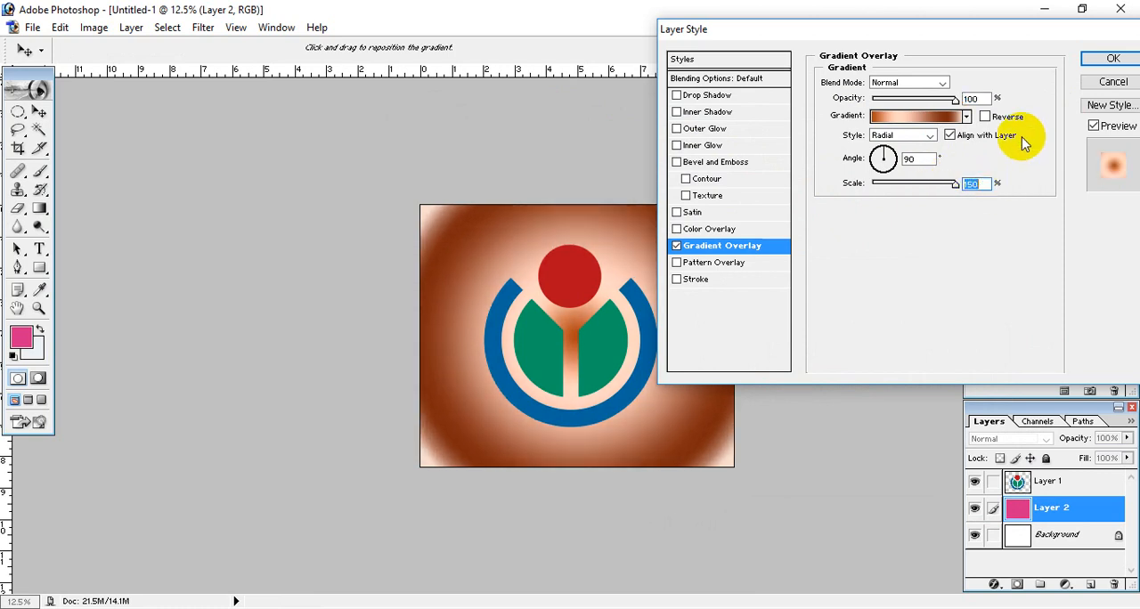
pyautogui.click(985, 117)
pyautogui.click(984, 117)
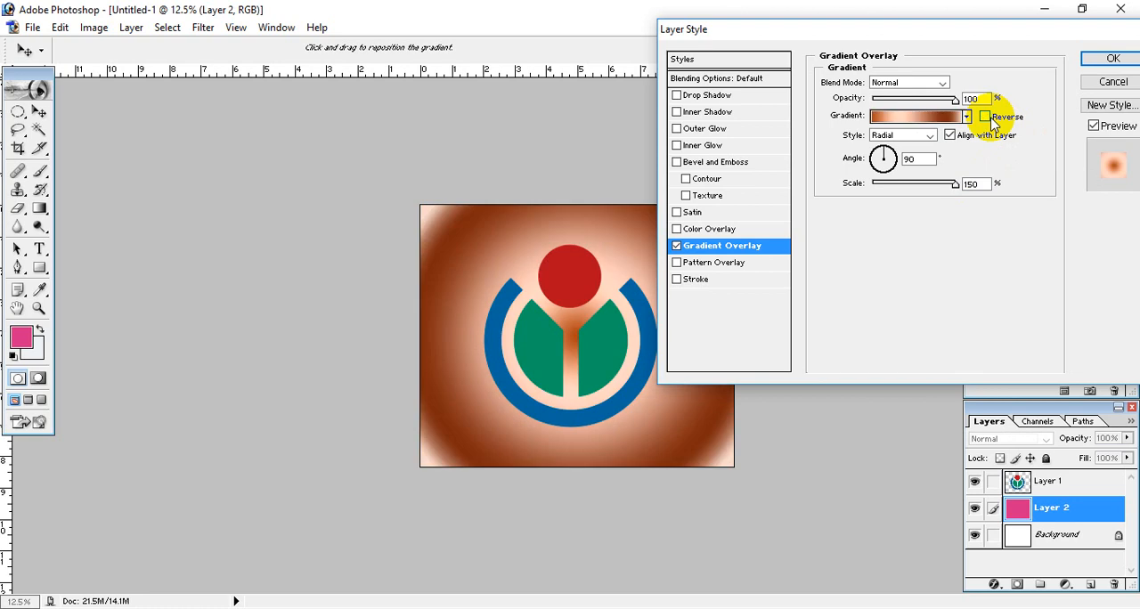
pyautogui.moveTo(942, 38); pyautogui.dragTo(977, 79)
pyautogui.click(1127, 101)
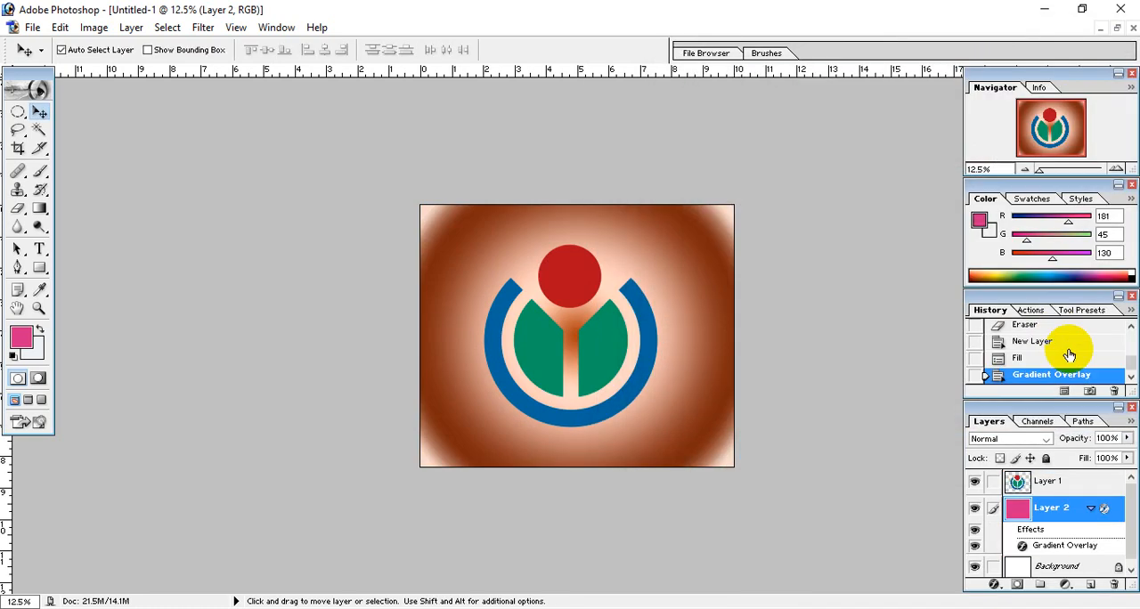
# Step: Lower Layer 2's opacity to 18% and keep that layer selected
pyautogui.moveTo(1124, 454); pyautogui.dragTo(1059, 458)
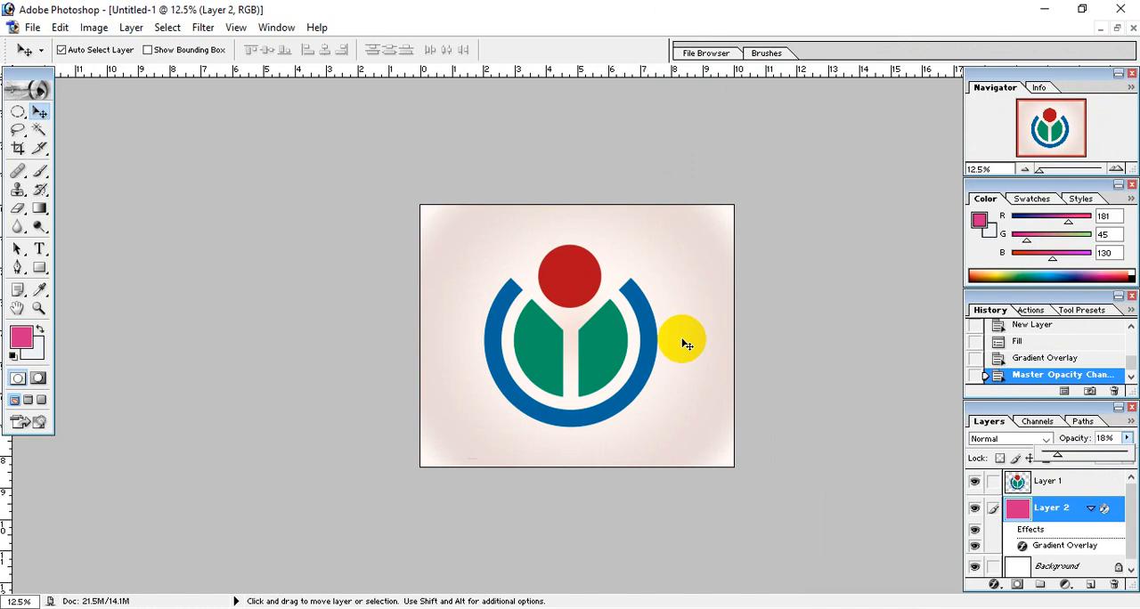
pyautogui.click(699, 276)
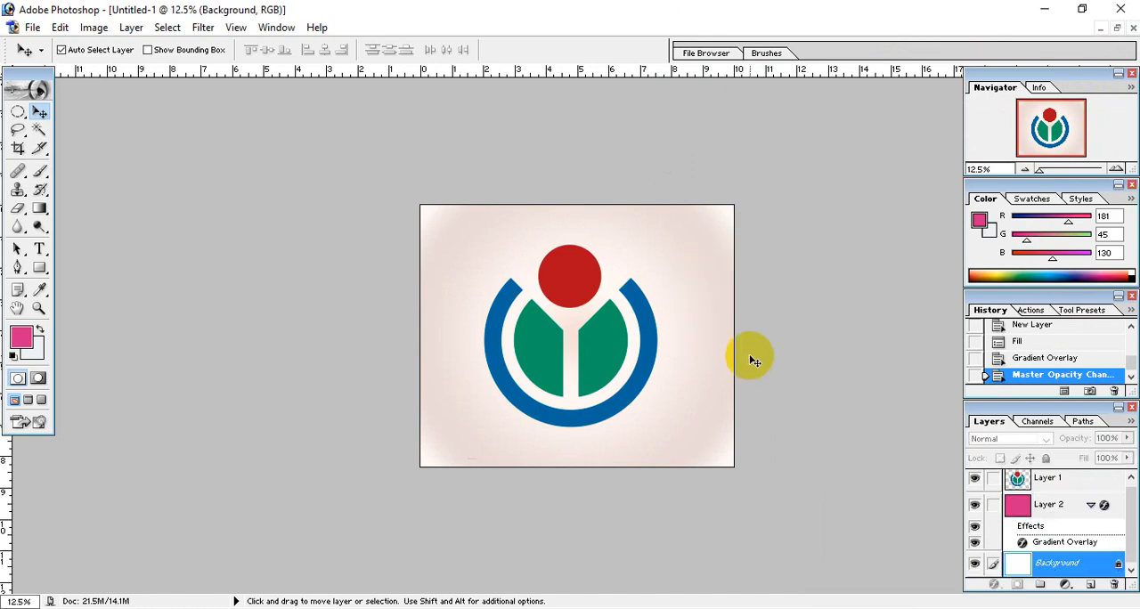
pyautogui.click(1059, 506)
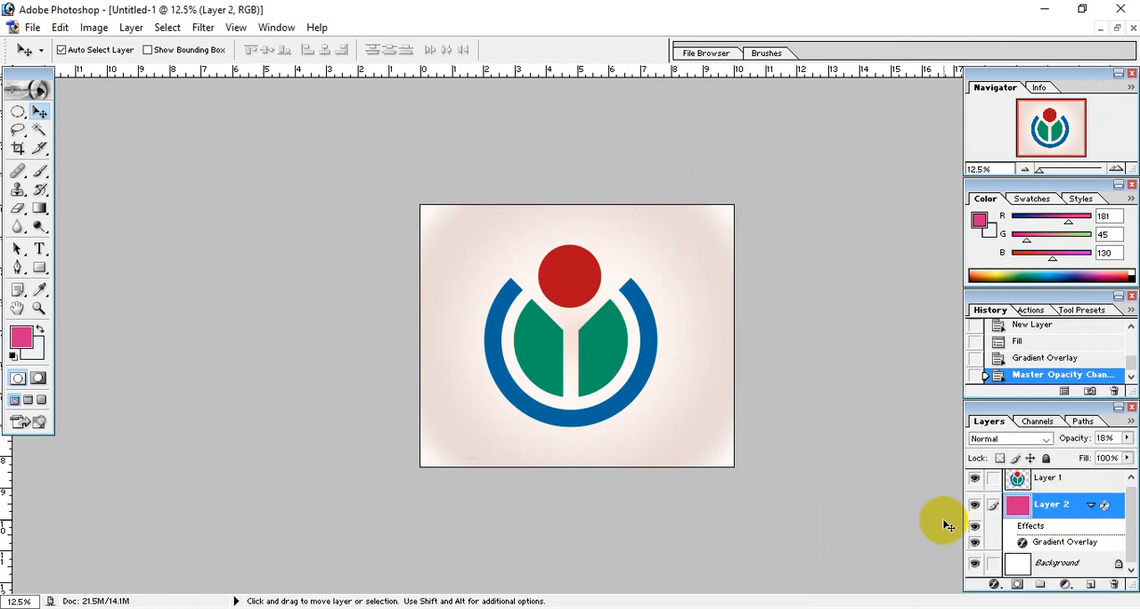
pyautogui.click(724, 323)
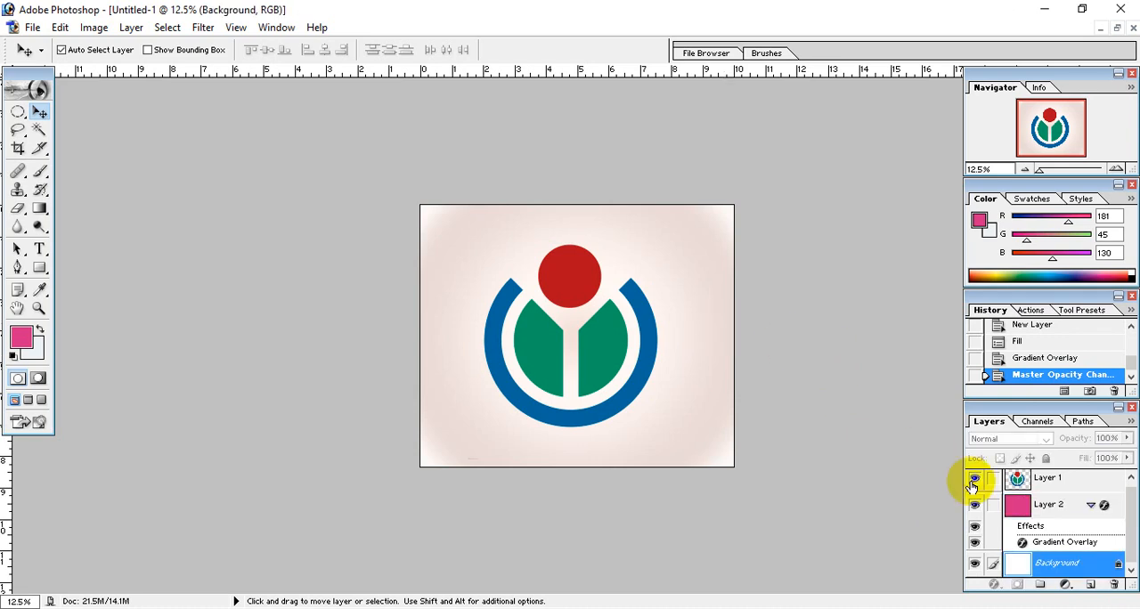
pyautogui.click(1056, 509)
pyautogui.scroll(1, 994, 512)
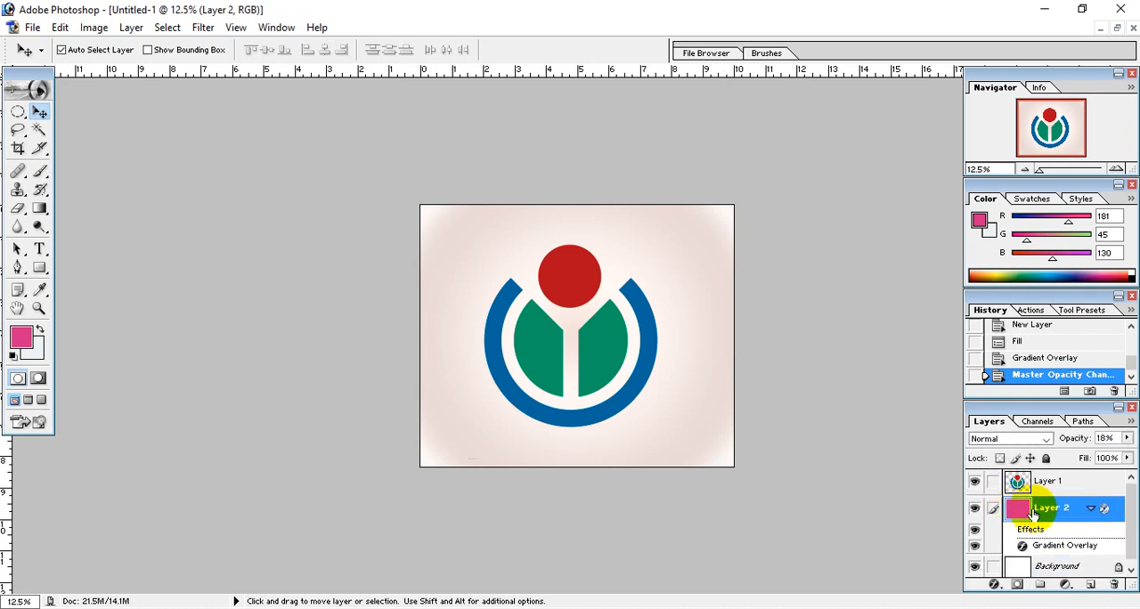
# Step: Raise Layer 2's opacity to 32%
pyautogui.click(1126, 439)
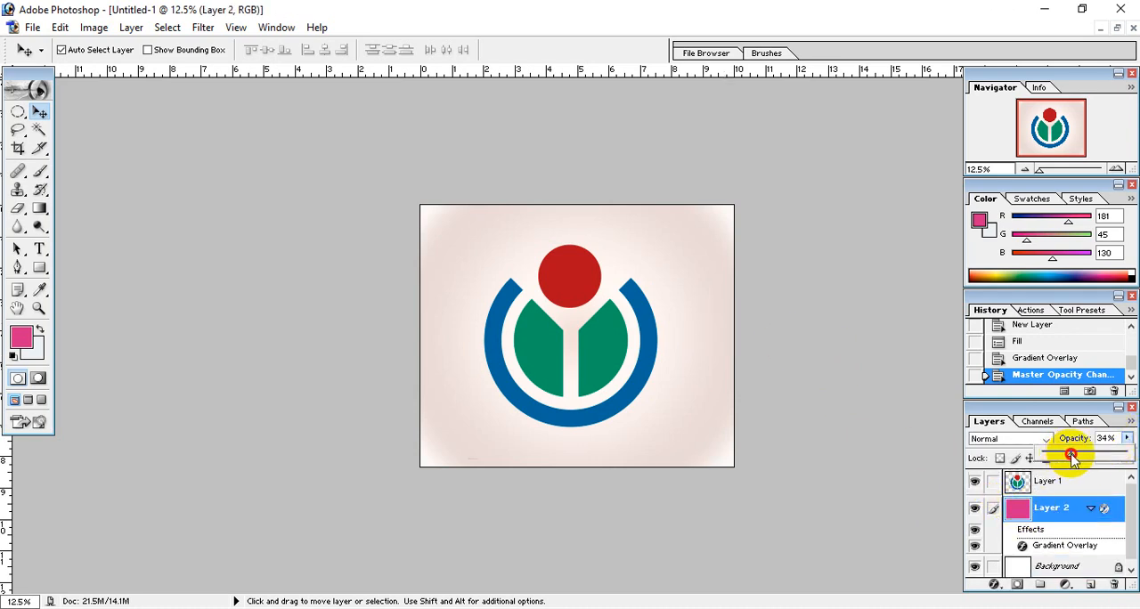
pyautogui.moveTo(1071, 458); pyautogui.dragTo(1070, 457)
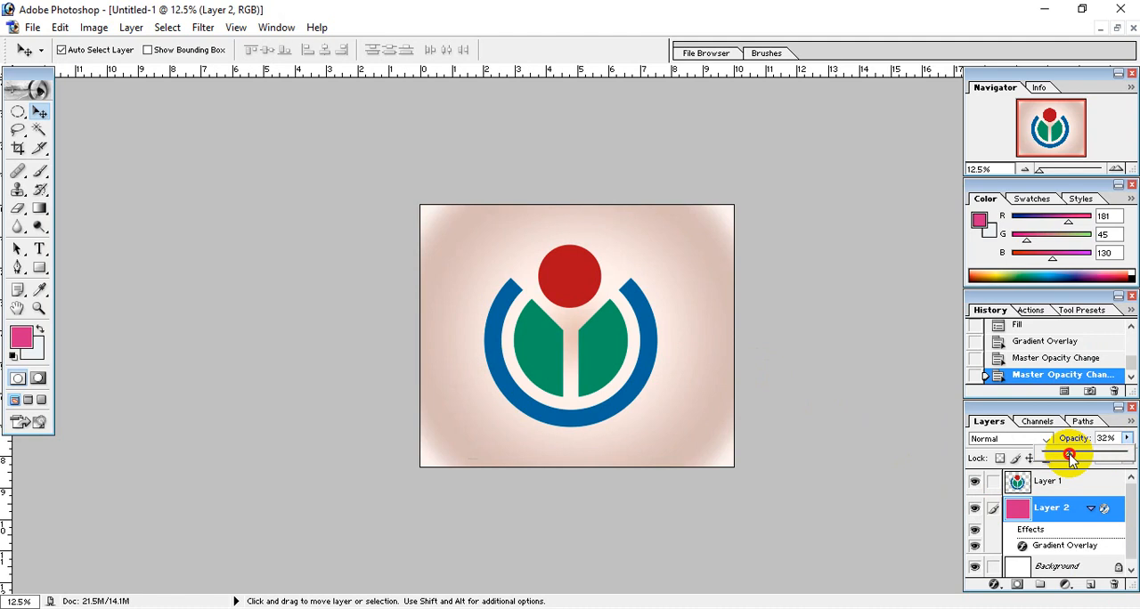
# Step: Apply a Drop Shadow to Layer 1 with a distance of about 28 px, 37% spread and 24 px size
pyautogui.click(1068, 481)
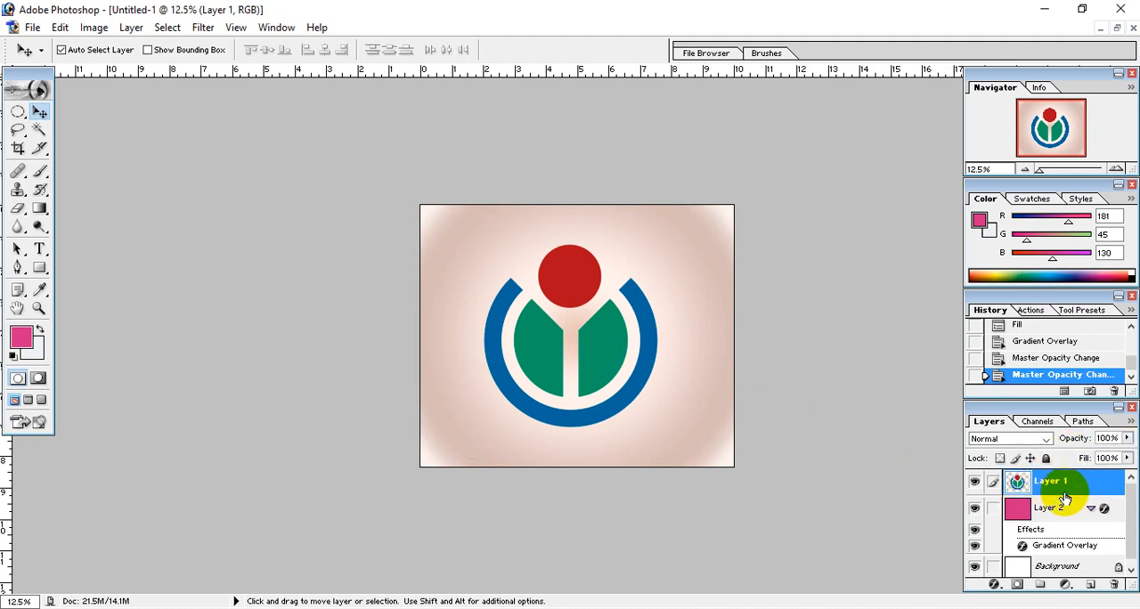
pyautogui.doubleClick(1112, 488)
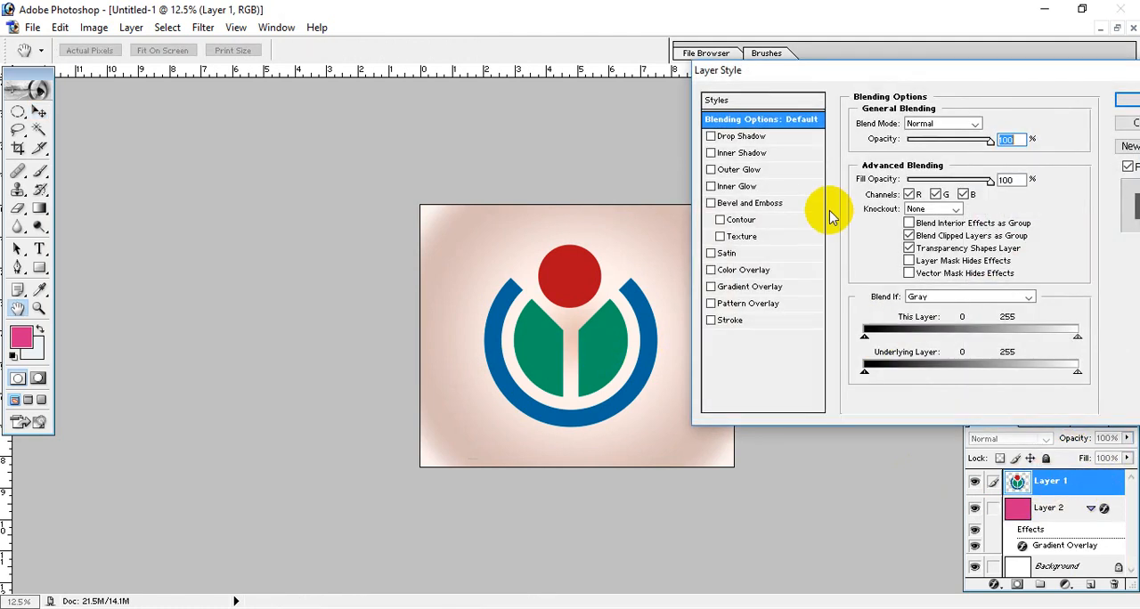
pyautogui.click(739, 137)
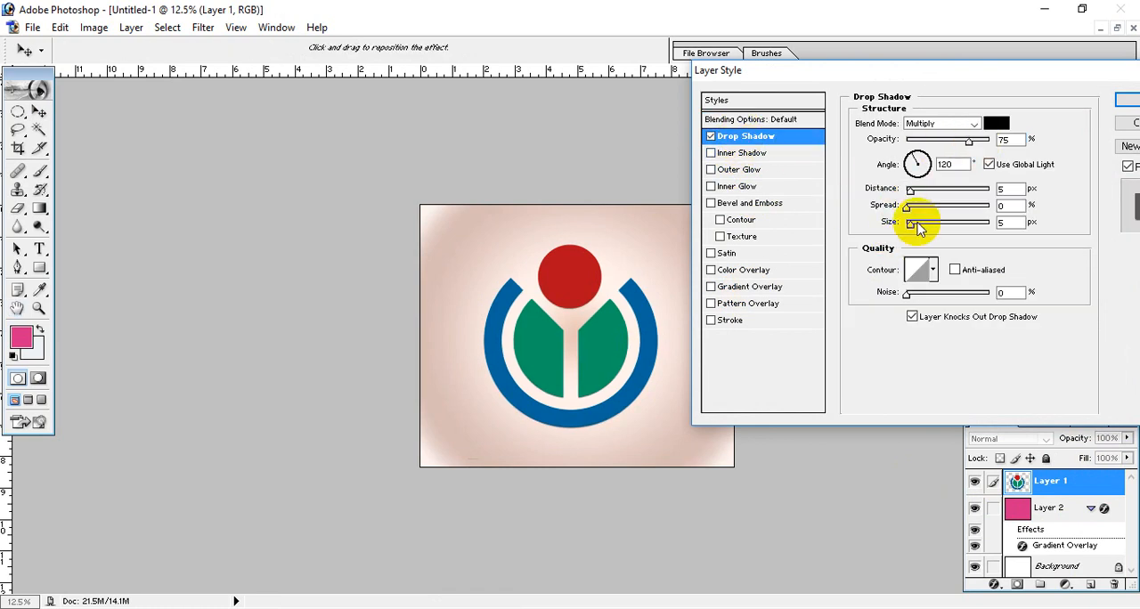
pyautogui.moveTo(925, 227); pyautogui.dragTo(942, 227)
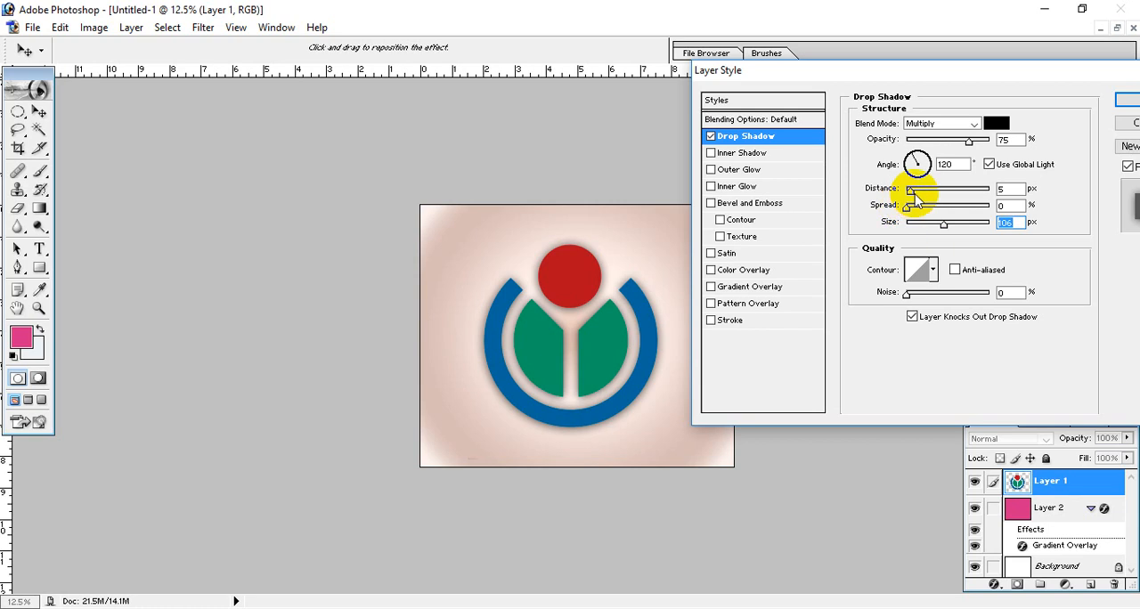
pyautogui.moveTo(915, 198); pyautogui.dragTo(936, 228)
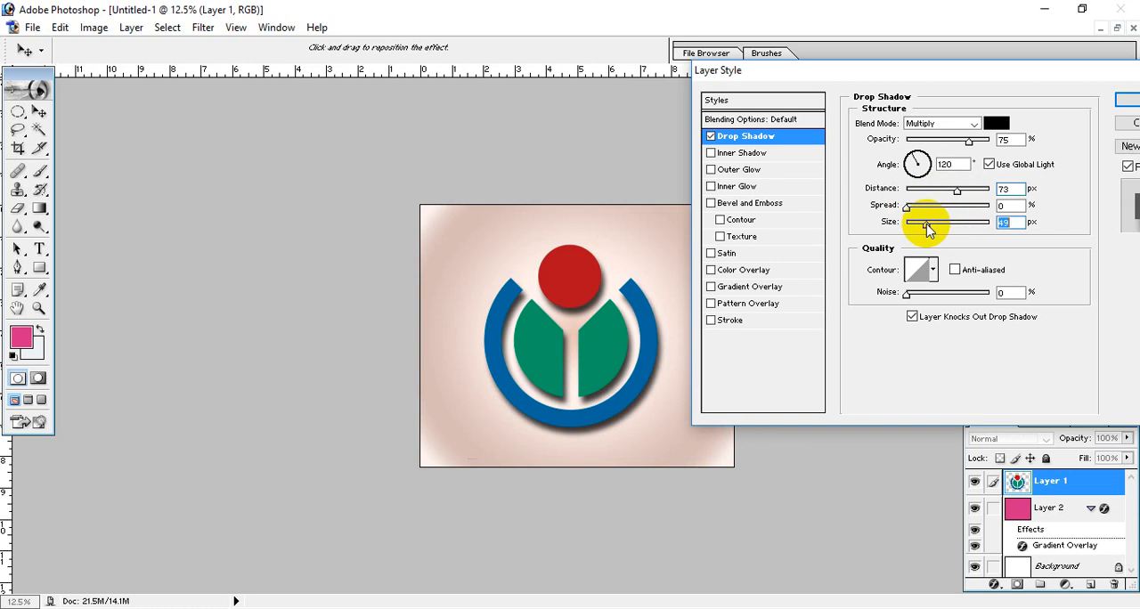
pyautogui.moveTo(956, 196); pyautogui.dragTo(906, 228)
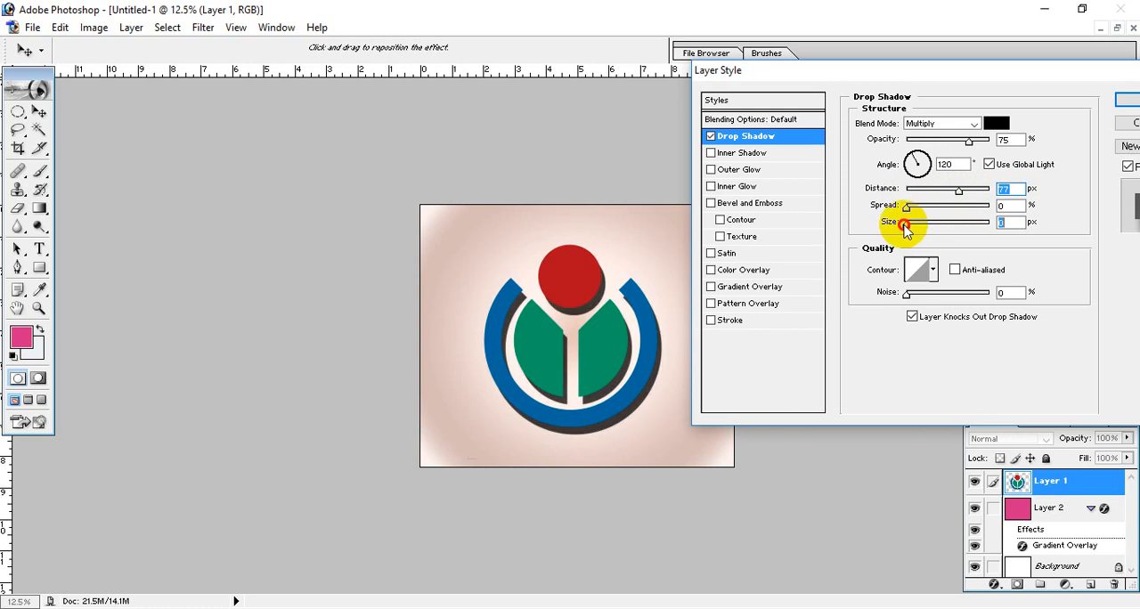
pyautogui.moveTo(961, 195); pyautogui.dragTo(948, 196)
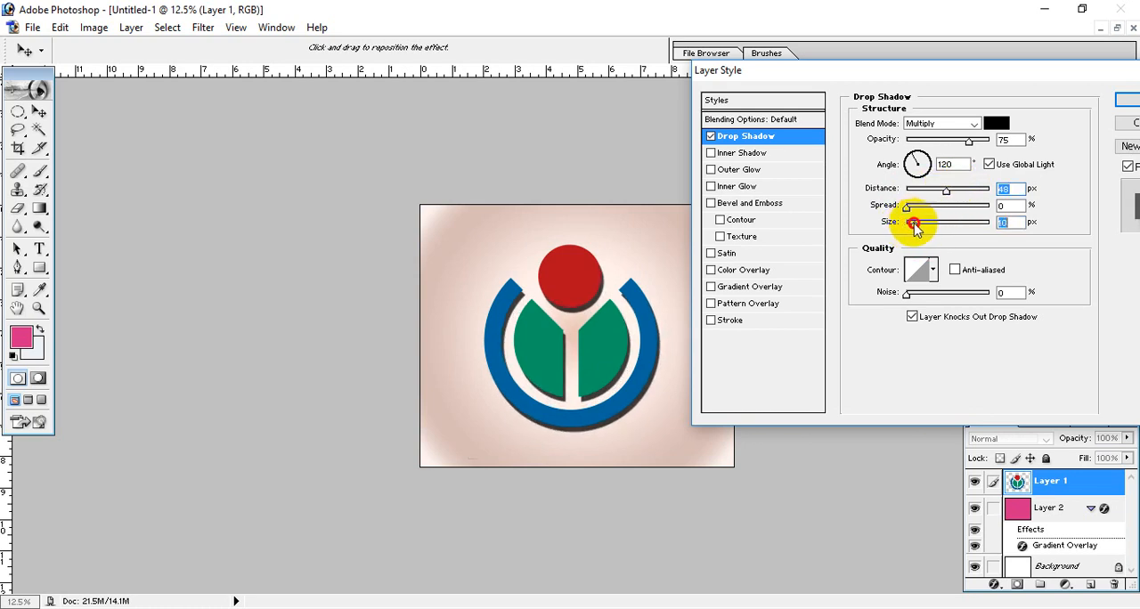
pyautogui.moveTo(907, 207); pyautogui.dragTo(930, 198)
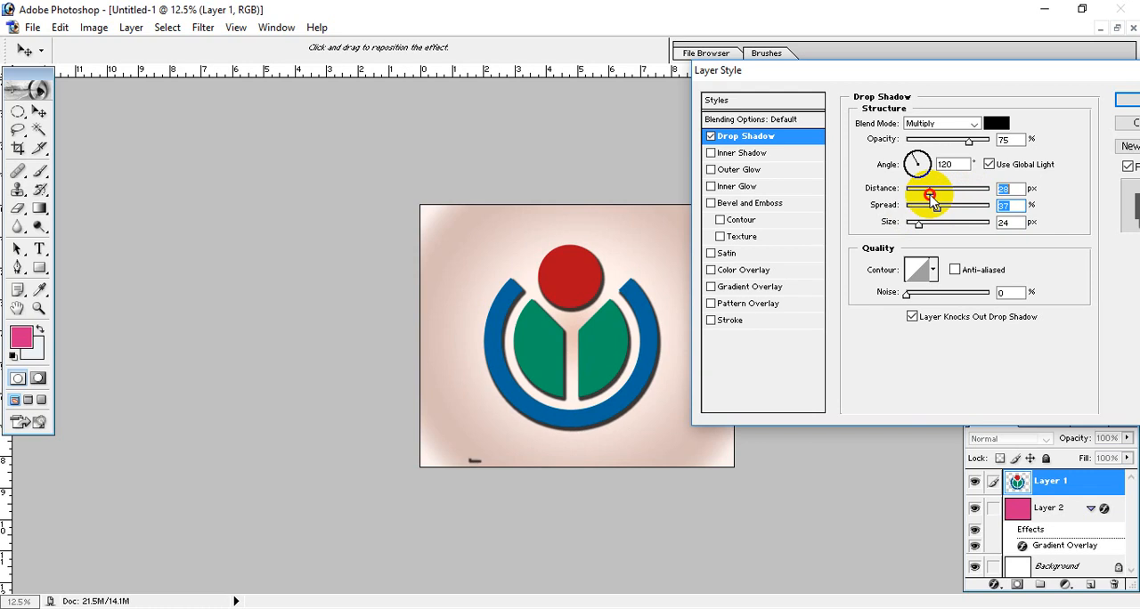
pyautogui.click(1132, 105)
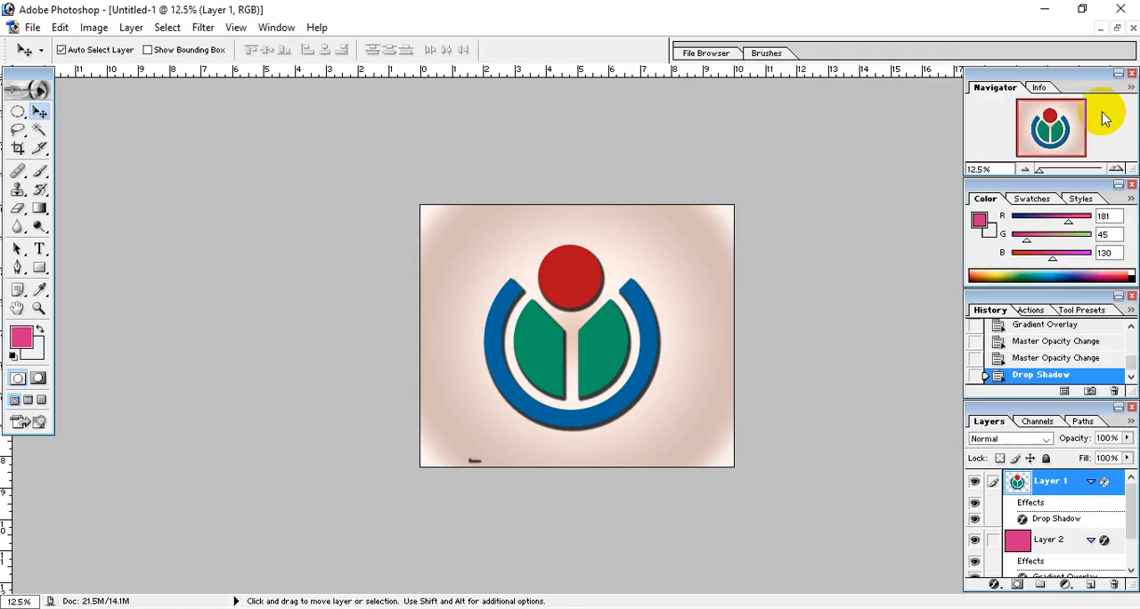
# Step: Erase the stray dark mark near the canvas's lower edge from Layer 1
pyautogui.click(717, 384)
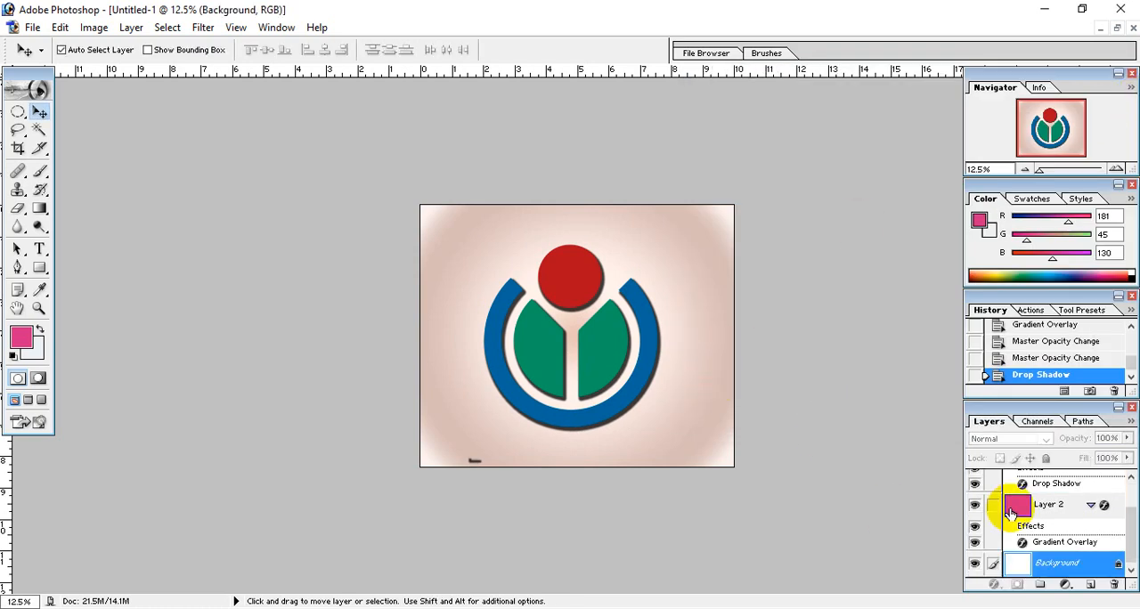
pyautogui.click(1073, 506)
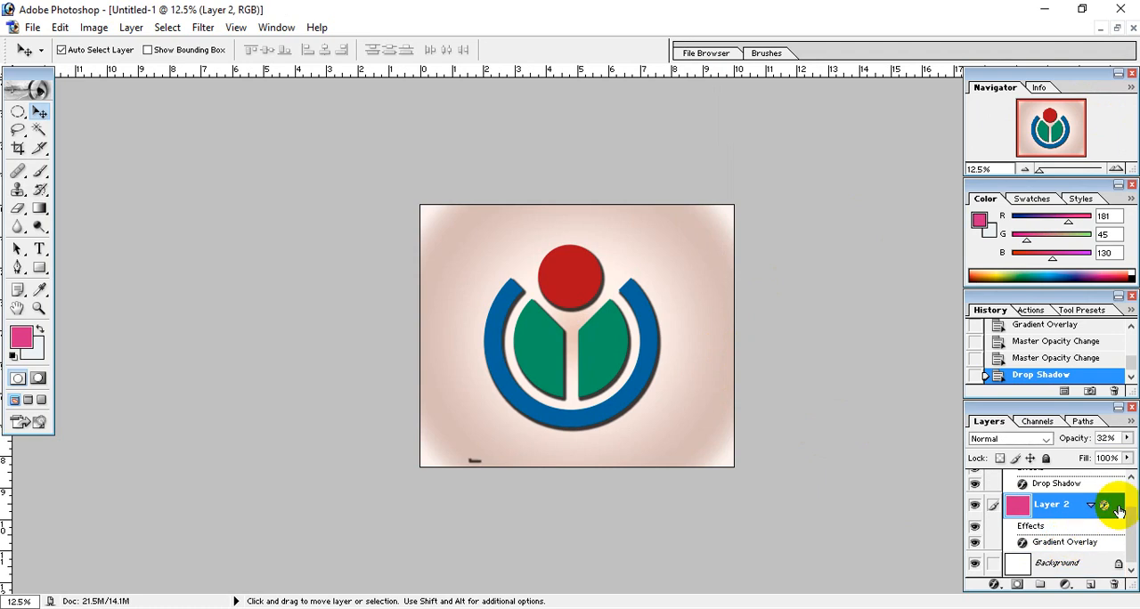
pyautogui.hotkey('ctrl', '-')
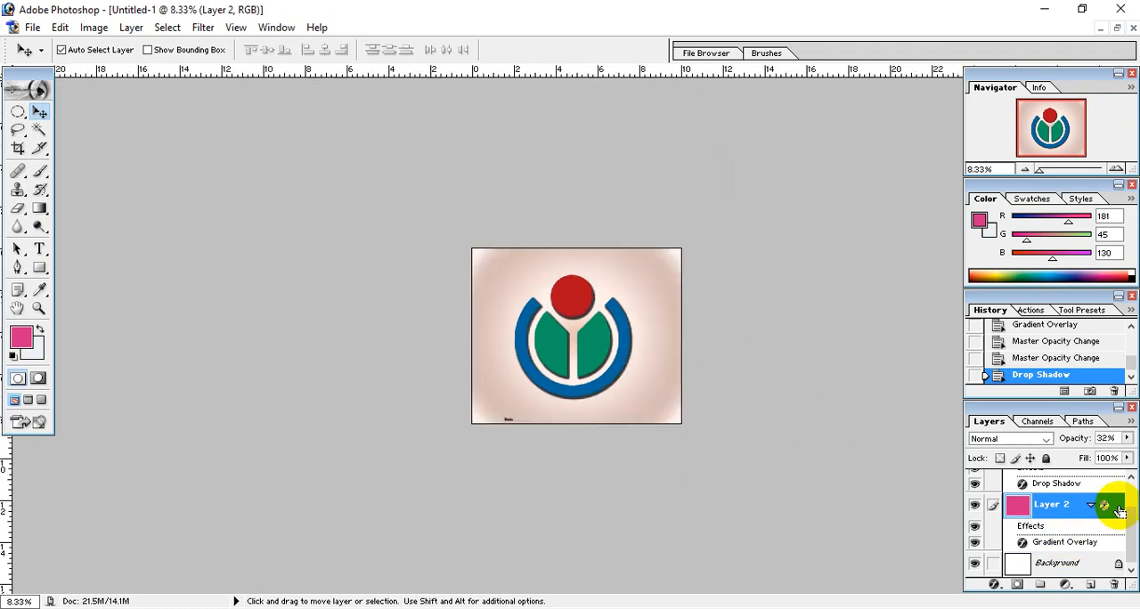
pyautogui.hotkey('ctrl', '0')
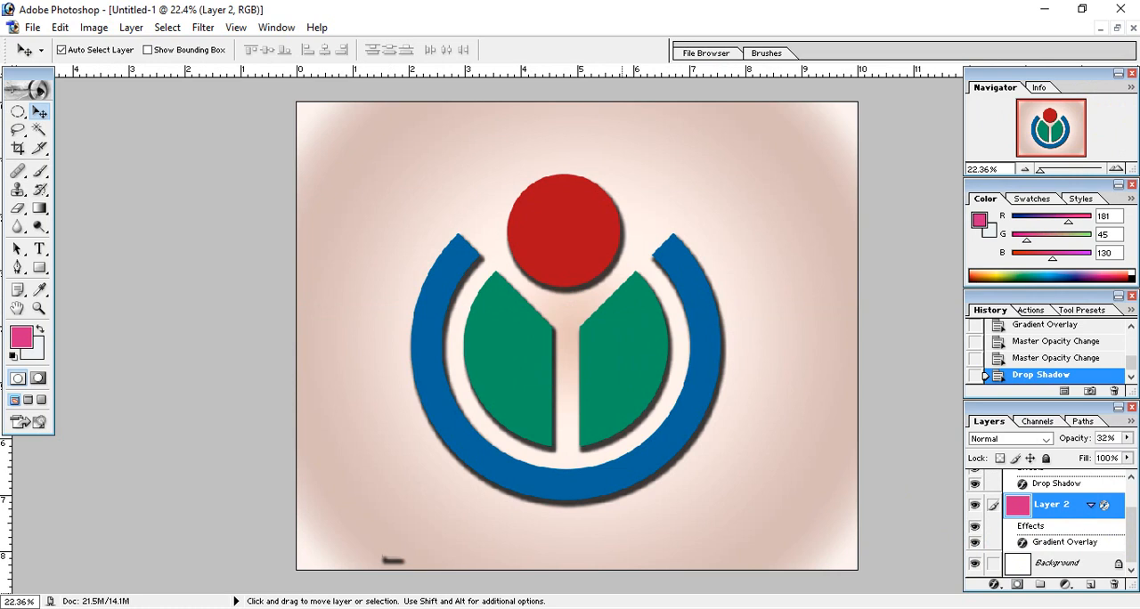
pyautogui.click(405, 542)
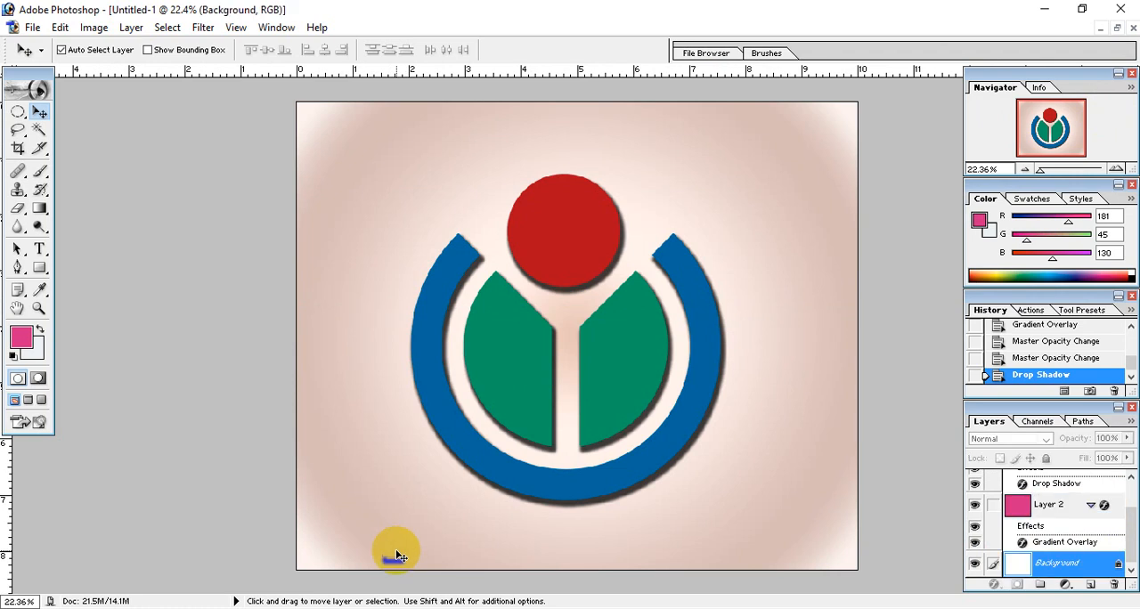
pyautogui.scroll(2, 1057, 489)
pyautogui.click(1057, 490)
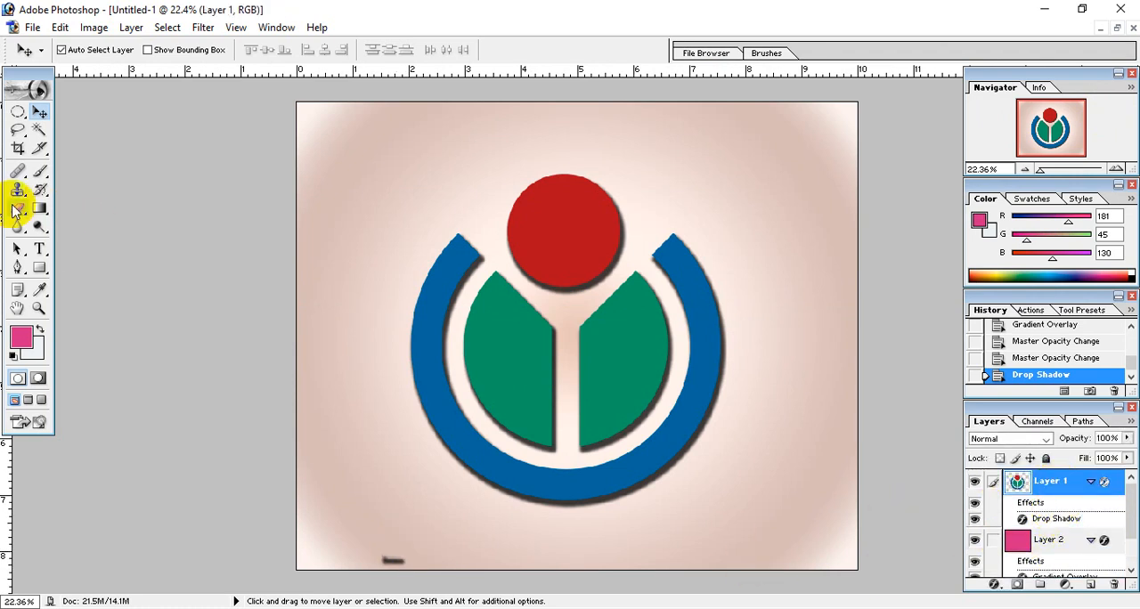
pyautogui.click(18, 207)
pyautogui.moveTo(394, 555)
pyautogui.mouseDown()
pyautogui.moveTo(349, 558)
pyautogui.moveTo(441, 572)
pyautogui.moveTo(300, 552)
pyautogui.mouseUp()
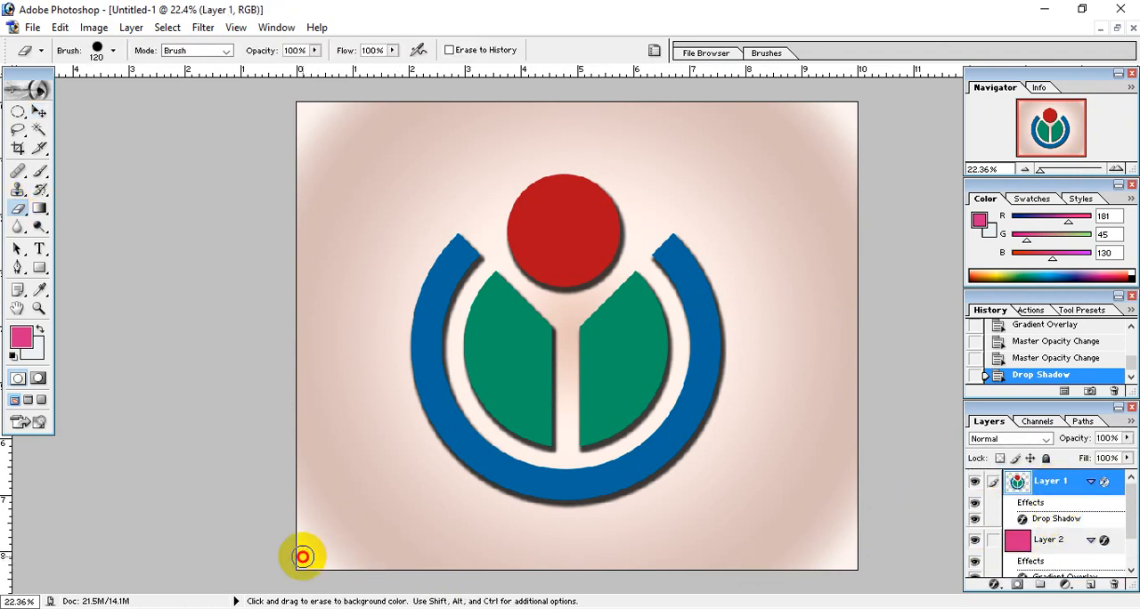
pyautogui.click(41, 113)
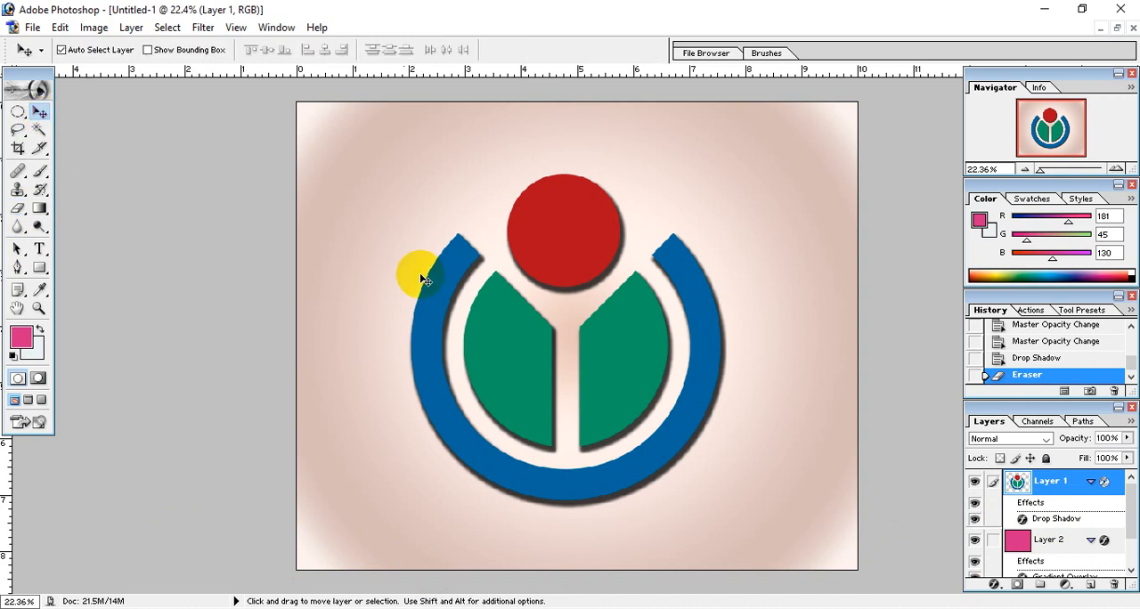
# Step: Start a web export of the composition as PNG-24 with transparency, checking the logo in the preview
pyautogui.click(32, 27)
pyautogui.click(54, 200)
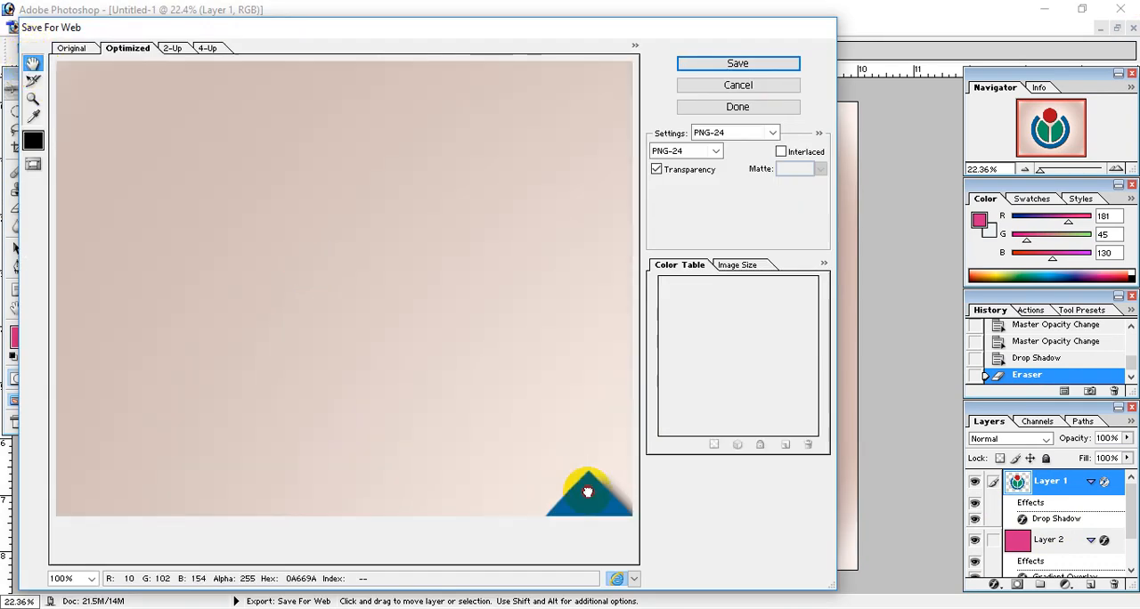
pyautogui.moveTo(591, 483); pyautogui.dragTo(338, 323)
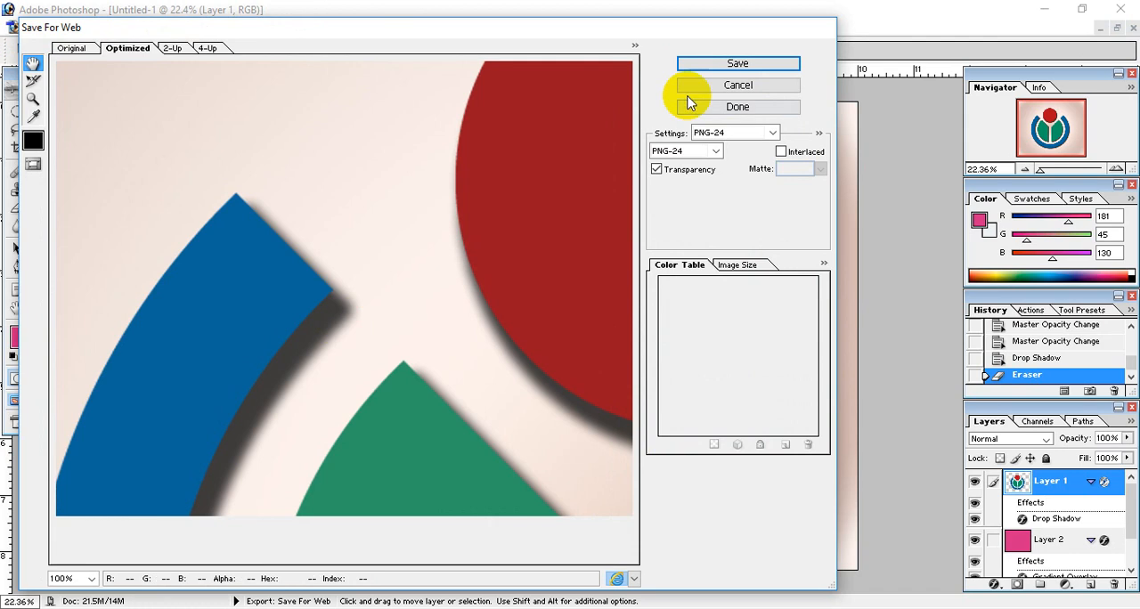
pyautogui.click(725, 63)
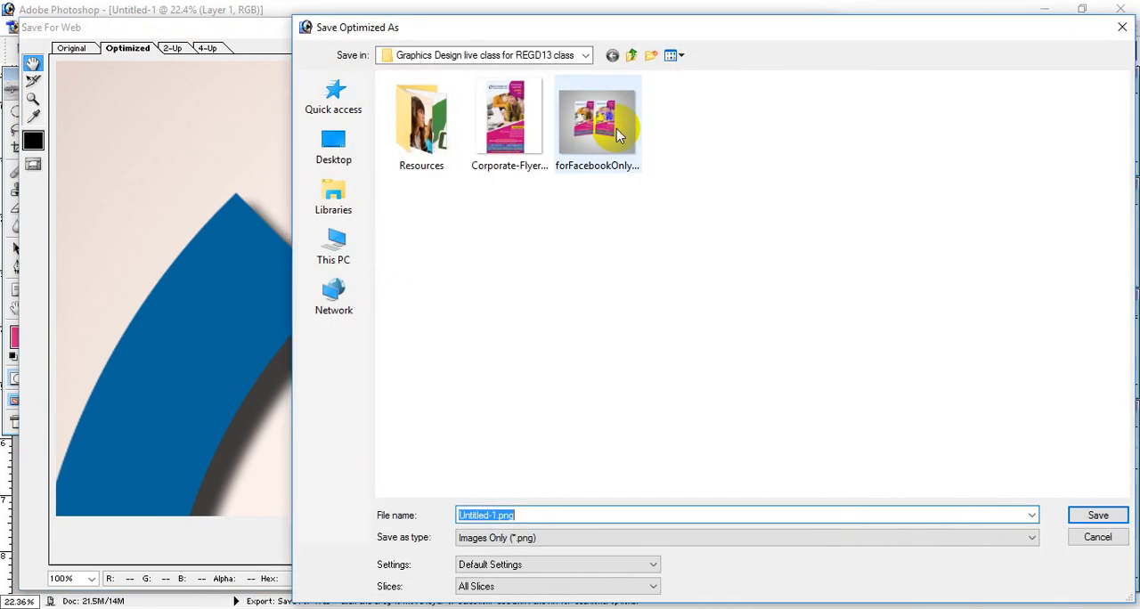
# Step: Save the optimized PNG as forFacebookPost in the Graphics Design live class for REGD13 class 11 folder
pyautogui.click(630, 55)
pyautogui.doubleClick(592, 260)
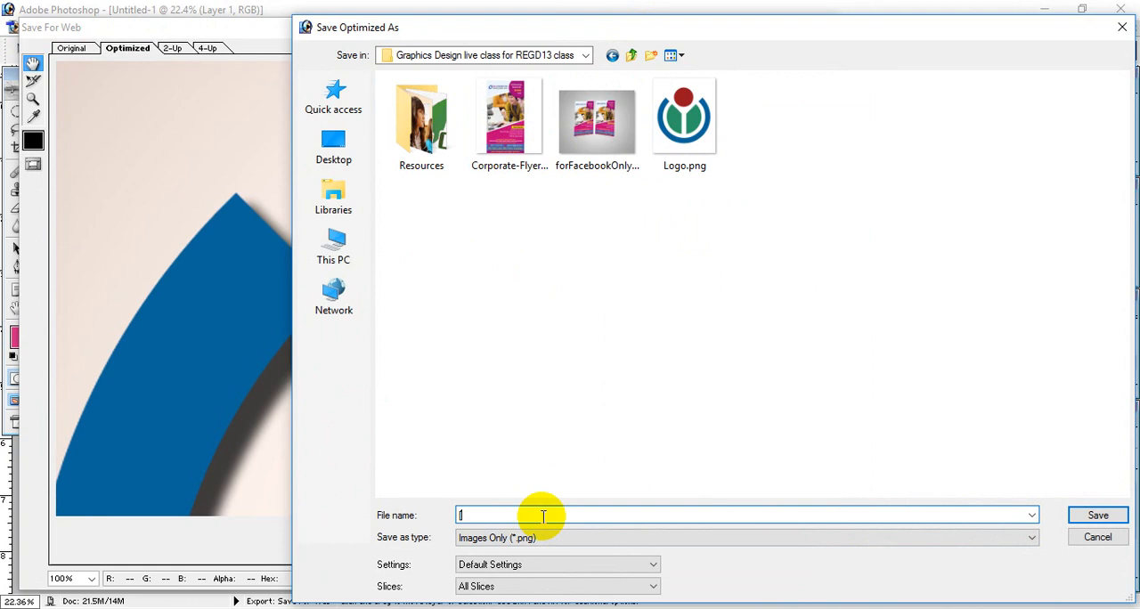
pyautogui.write('foF')
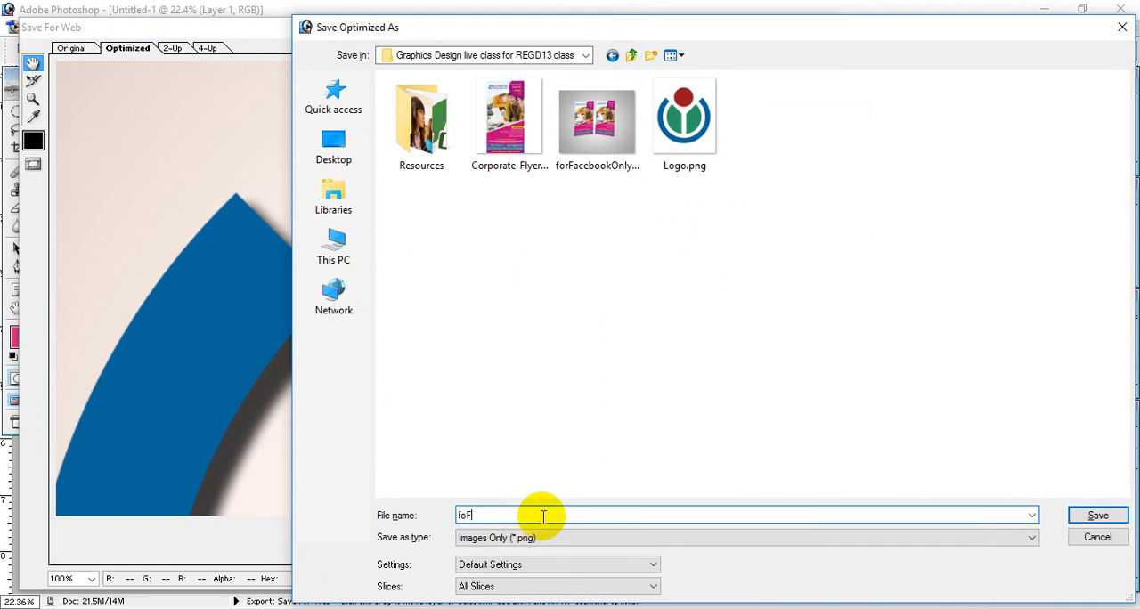
pyautogui.press('BackSpace')
pyautogui.write('r')
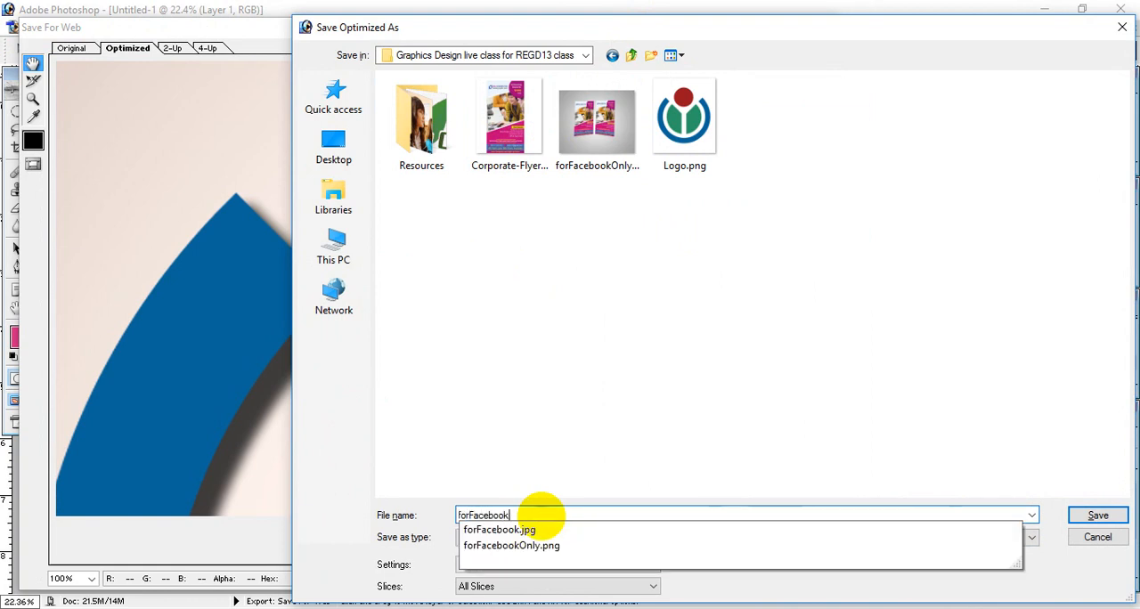
pyautogui.write('FacebookPost')
pyautogui.press('Return')
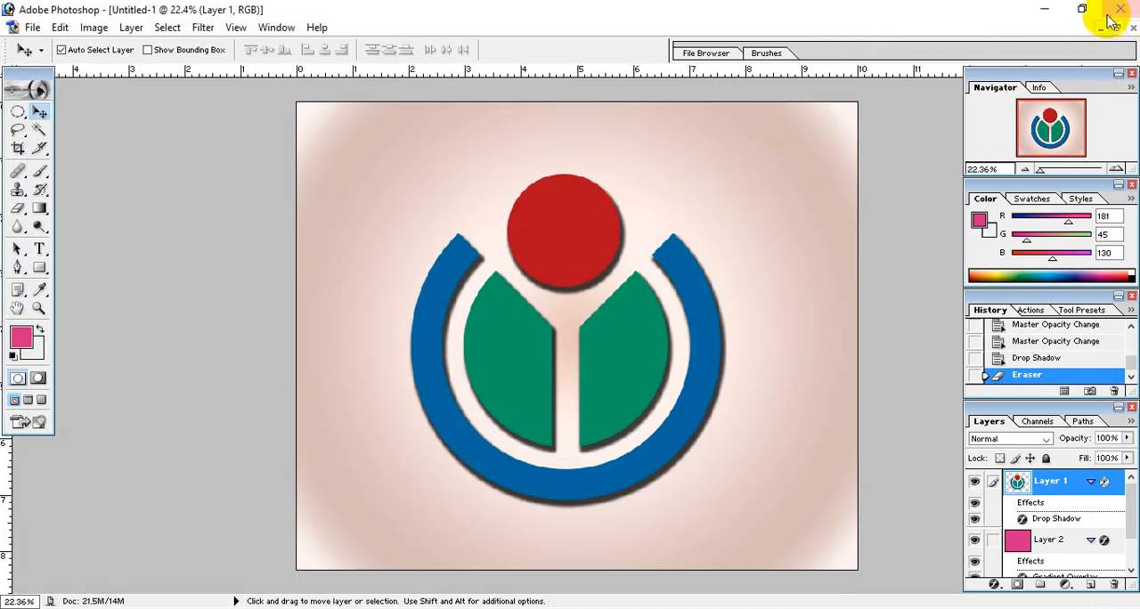
# Step: Switch to the class 11 folder in File Explorer, view the exported forFacebookPost.png and close the viewer
pyautogui.click(1049, 10)
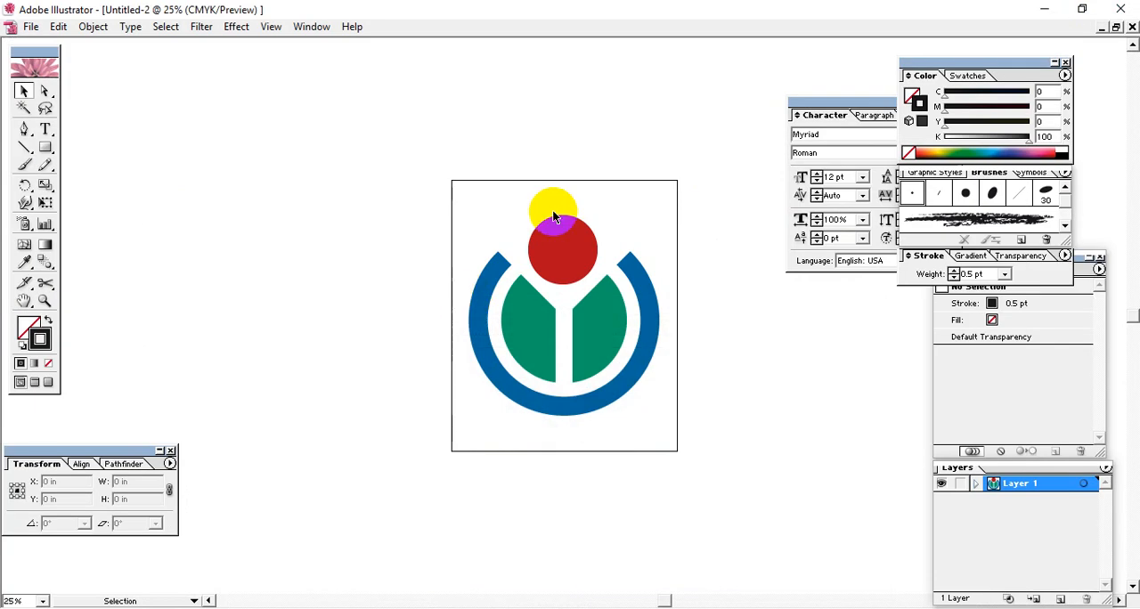
pyautogui.click(1043, 9)
pyautogui.doubleClick(647, 141)
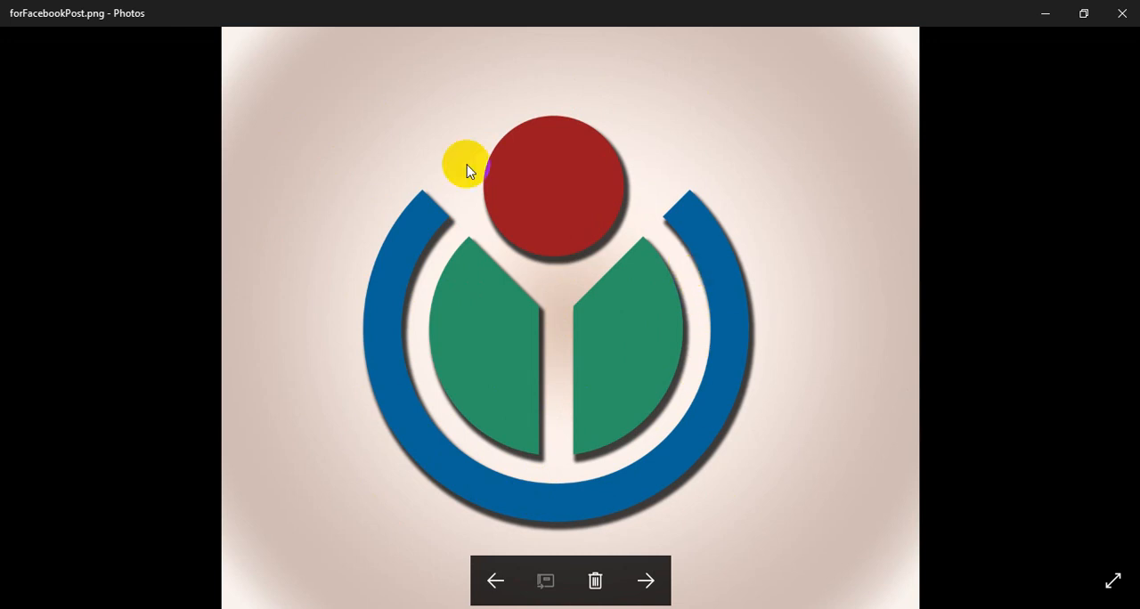
pyautogui.click(1116, 18)
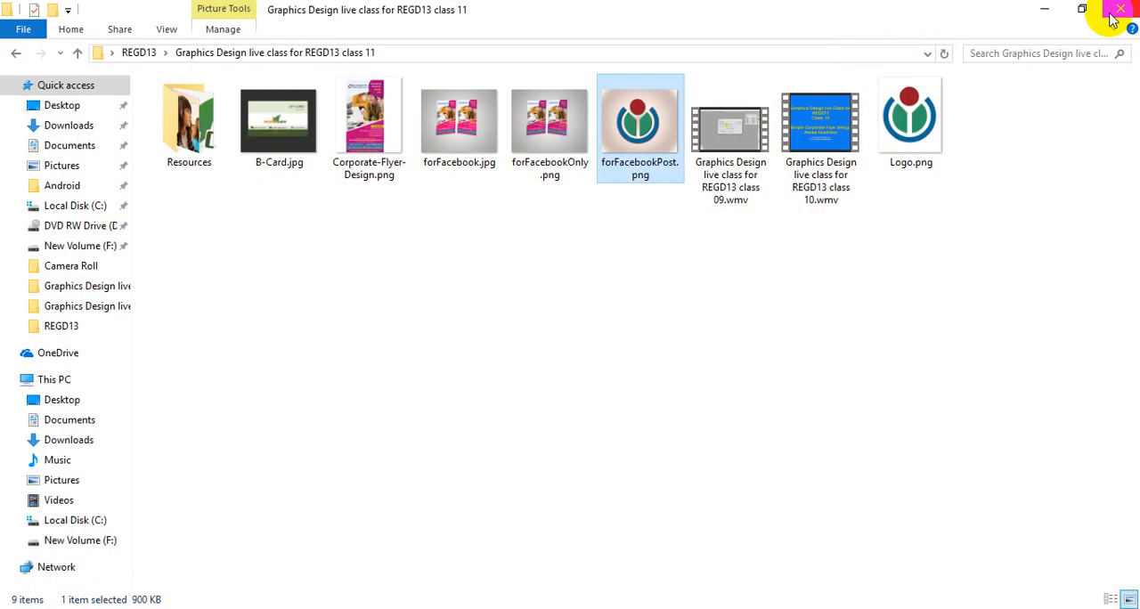
pyautogui.click(585, 282)
pyautogui.rightClick(585, 282)
pyautogui.click(602, 348)
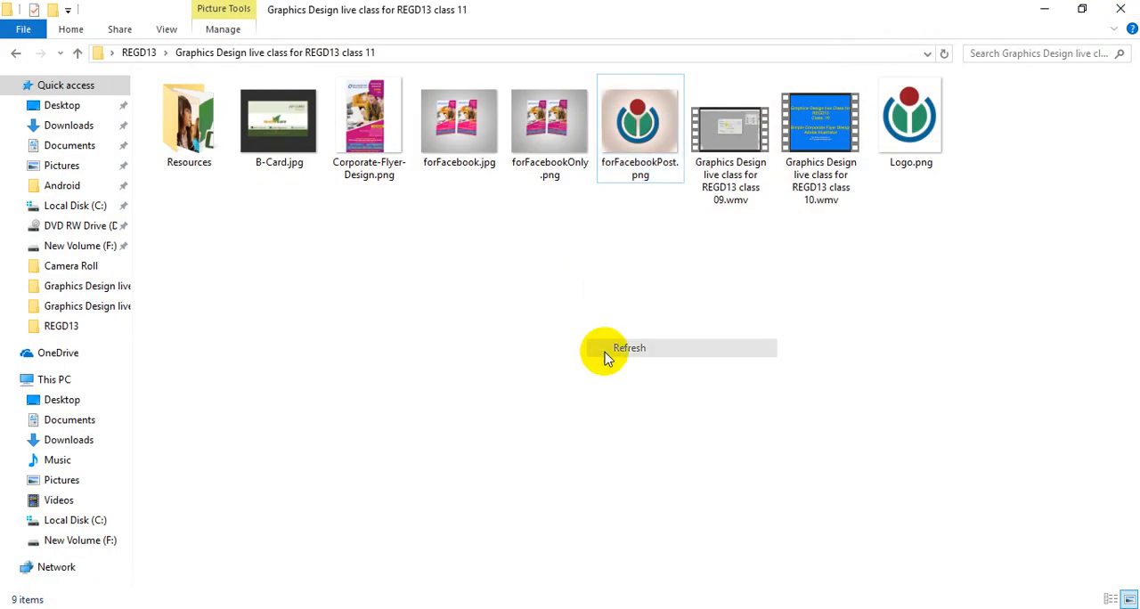
pyautogui.rightClick(626, 276)
pyautogui.click(644, 344)
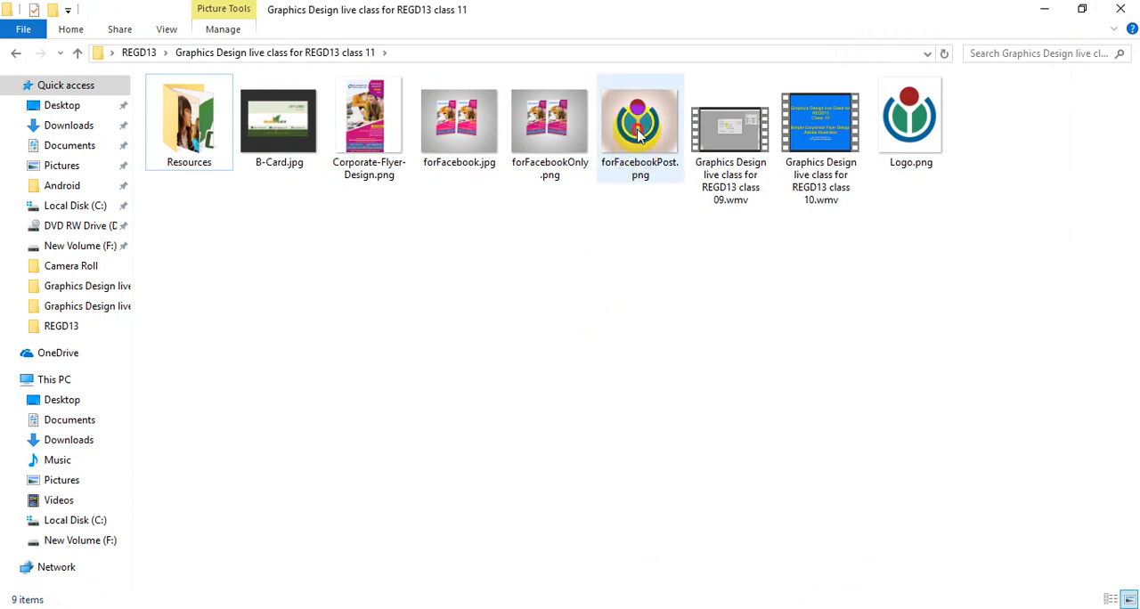
# Step: View forFacebookPost.png once more, close it and refresh the folder
pyautogui.doubleClick(638, 133)
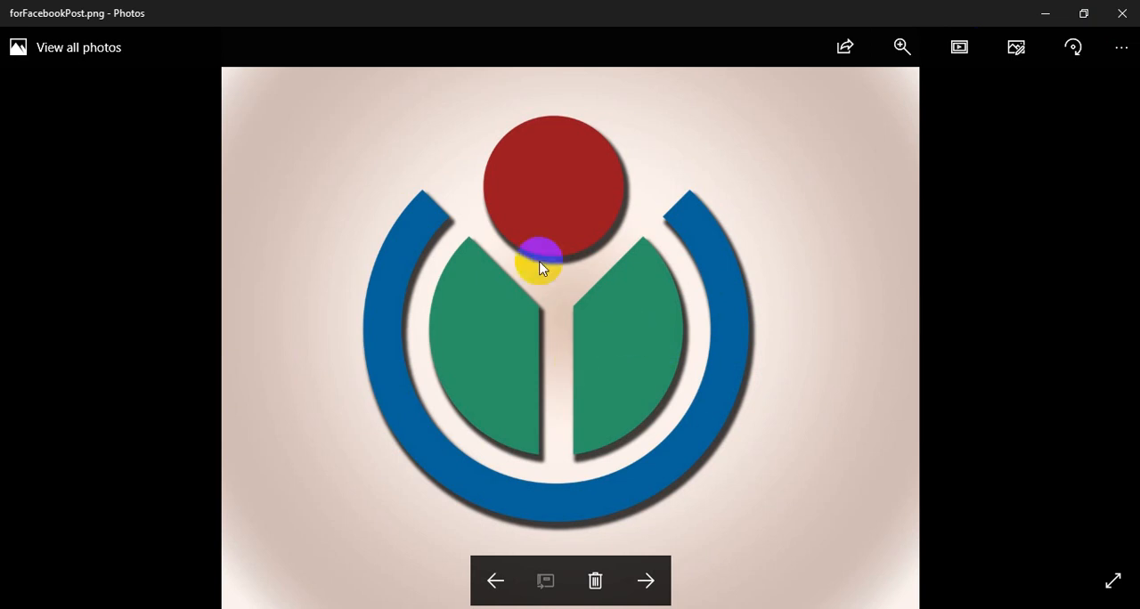
pyautogui.click(1124, 13)
pyautogui.rightClick(644, 346)
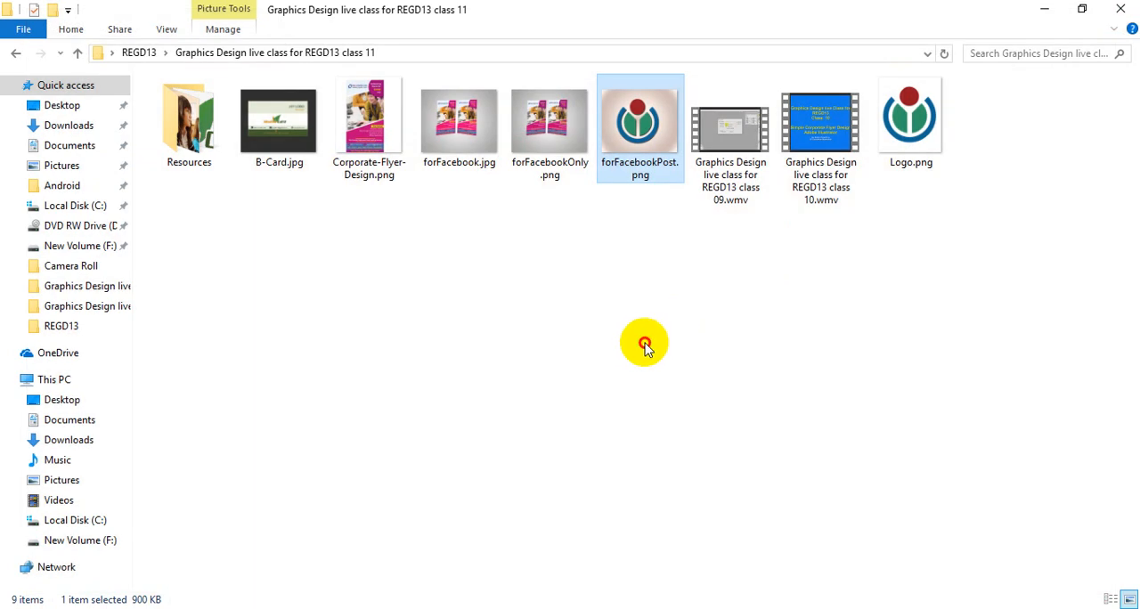
pyautogui.click(613, 386)
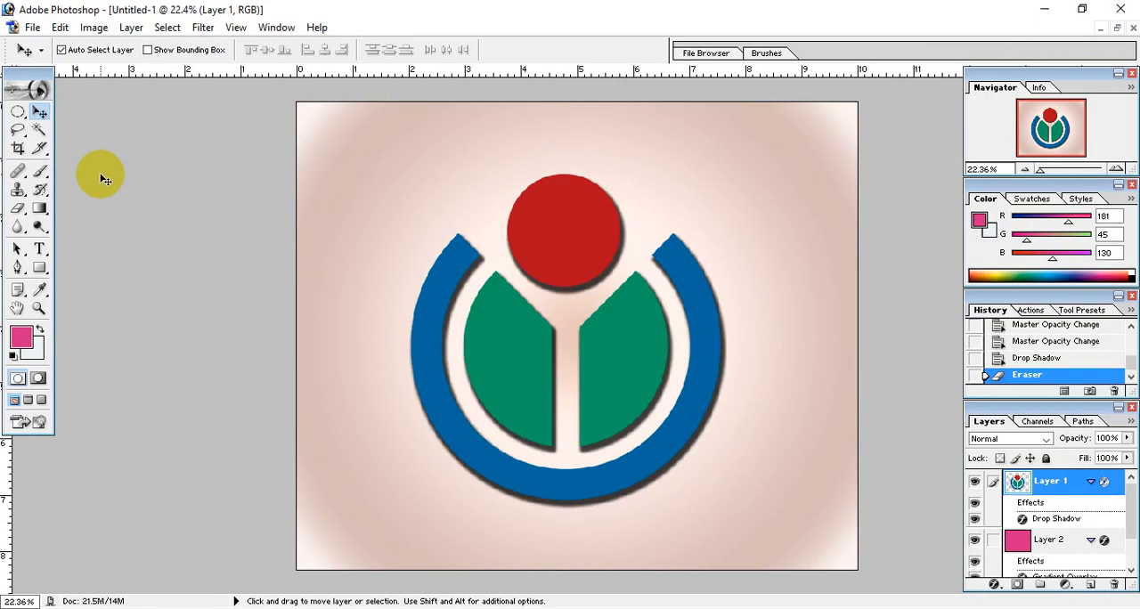
pyautogui.click(31, 27)
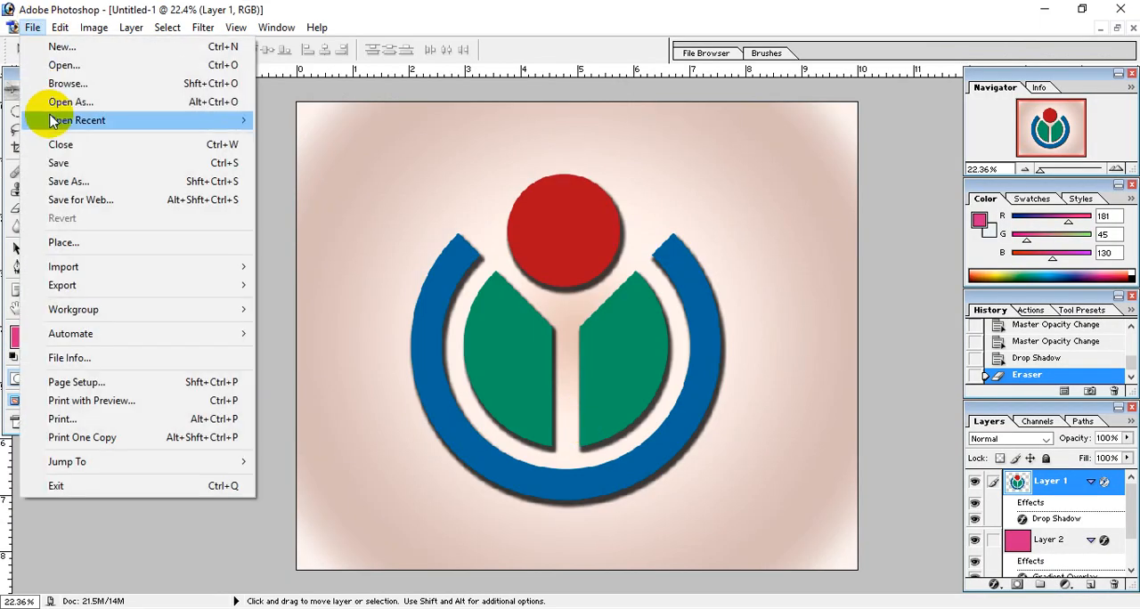
pyautogui.click(70, 177)
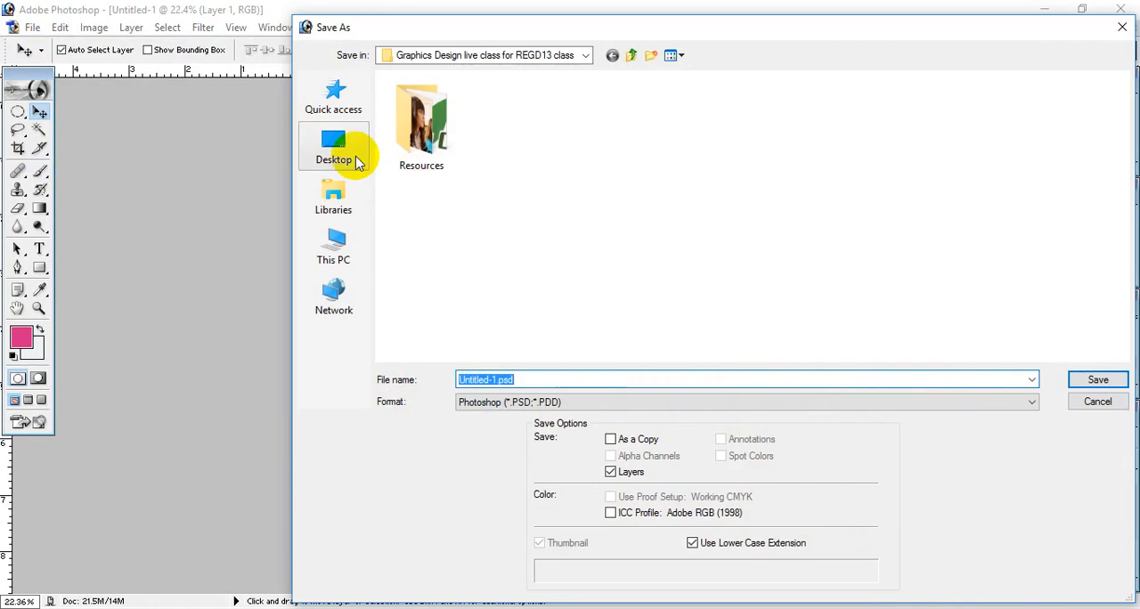
pyautogui.click(355, 158)
pyautogui.moveTo(498, 379); pyautogui.dragTo(555, 382)
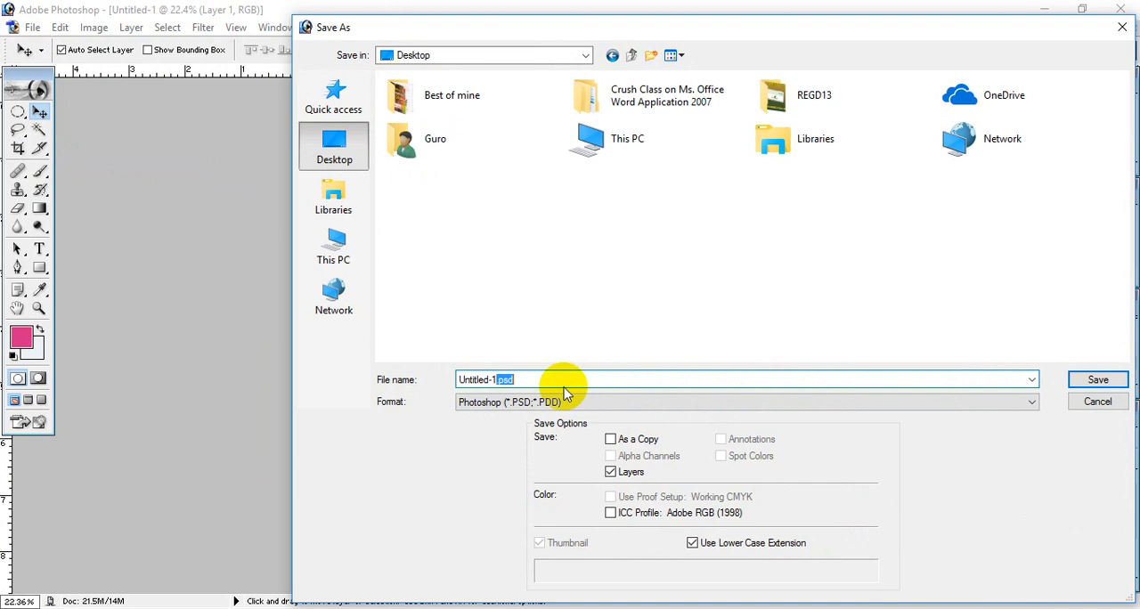
pyautogui.doubleClick(494, 380)
pyautogui.click(1091, 405)
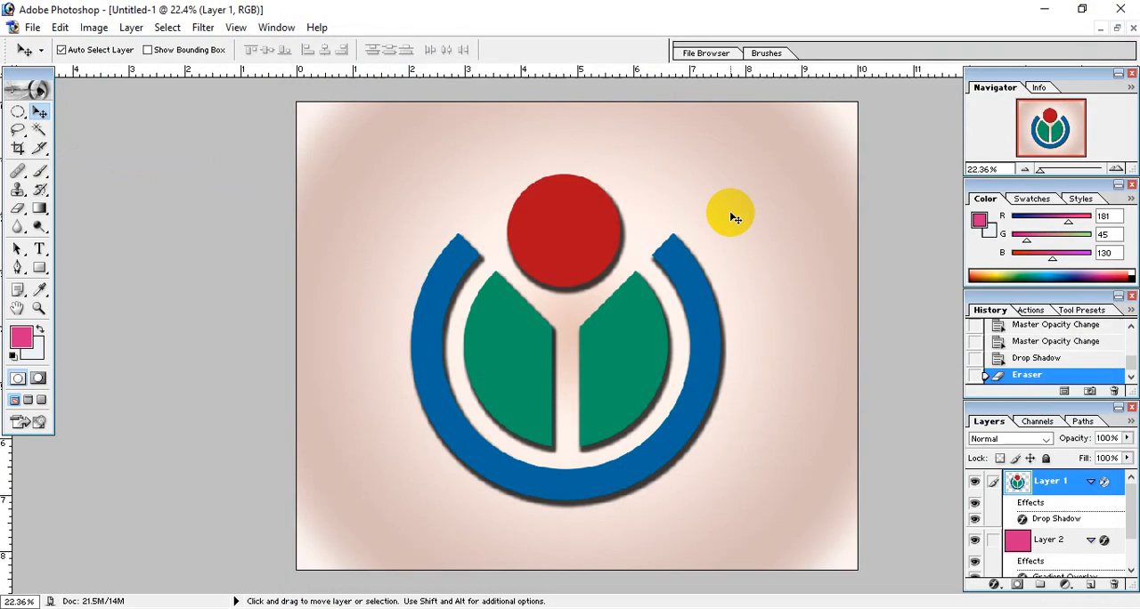
pyautogui.click(1120, 9)
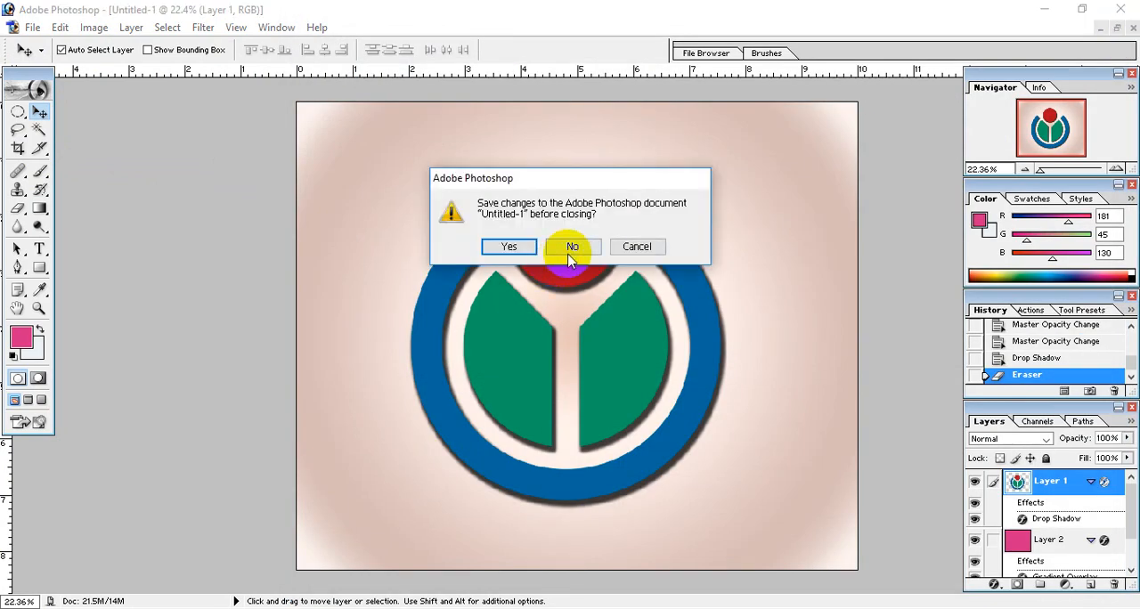
pyautogui.click(634, 246)
pyautogui.click(32, 26)
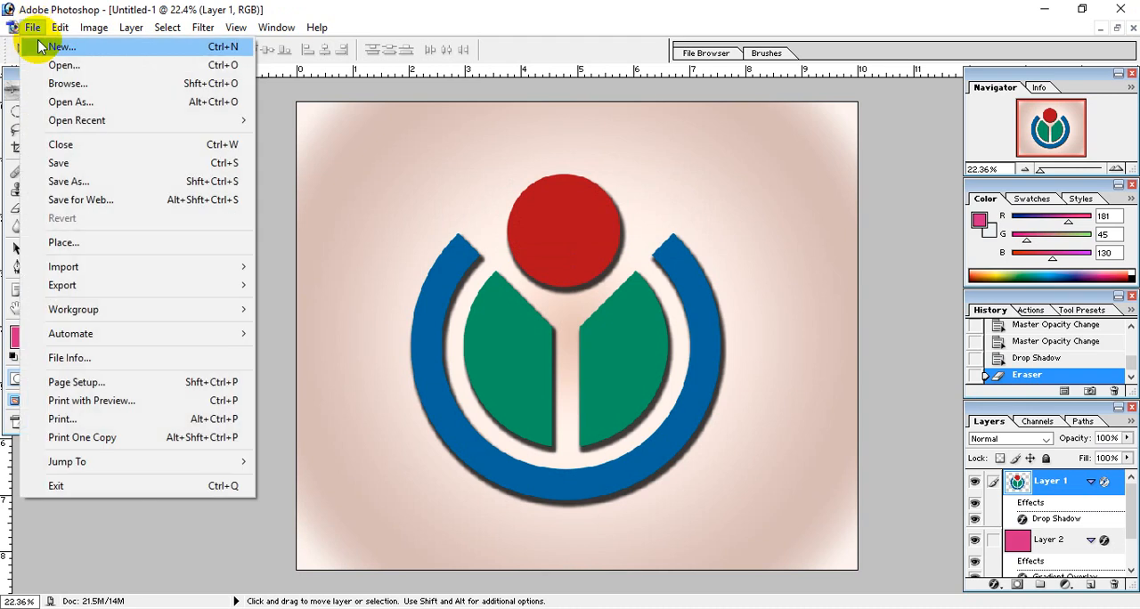
pyautogui.click(62, 163)
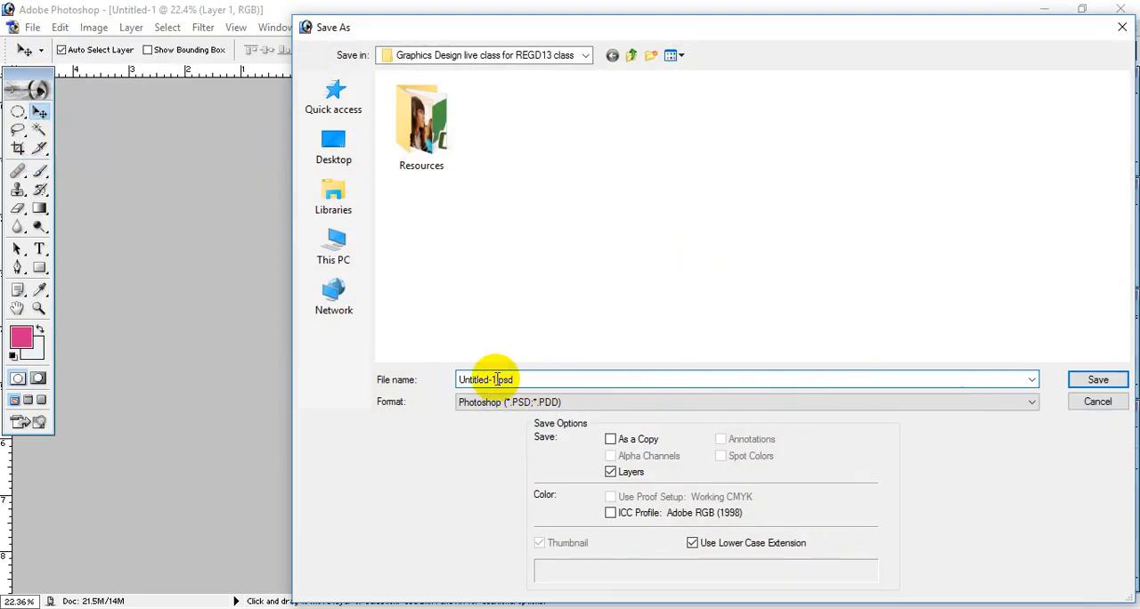
pyautogui.click(593, 401)
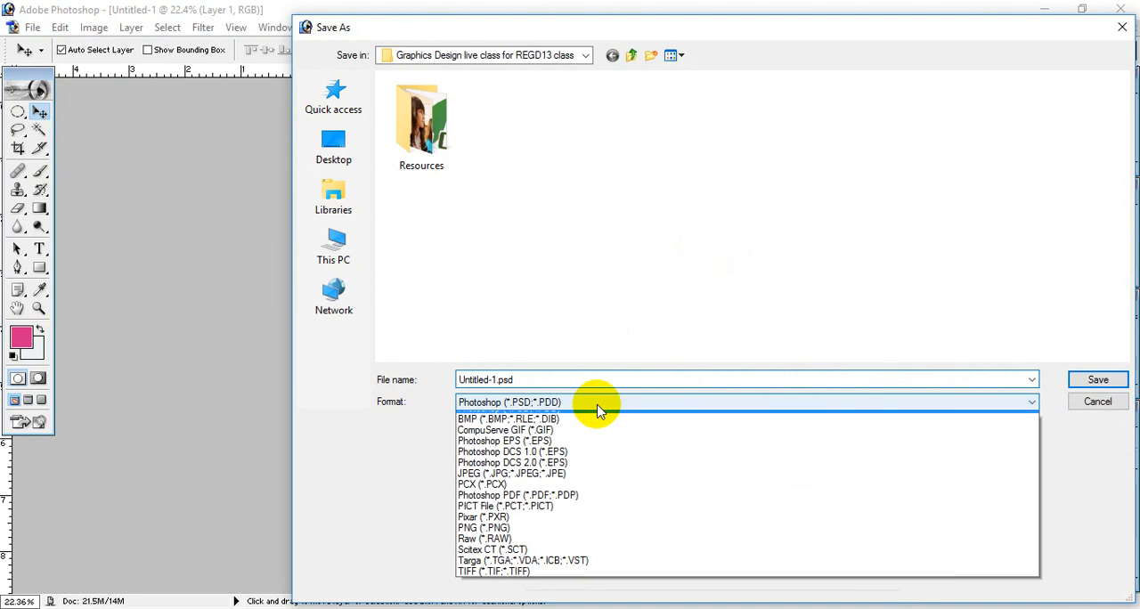
pyautogui.click(1102, 396)
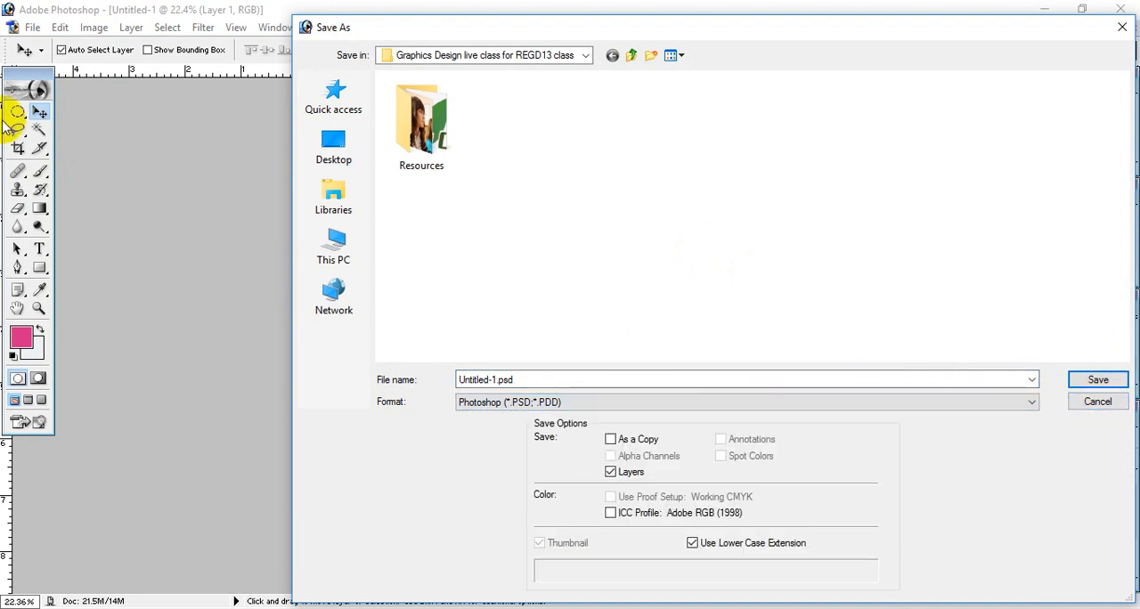
pyautogui.click(1098, 402)
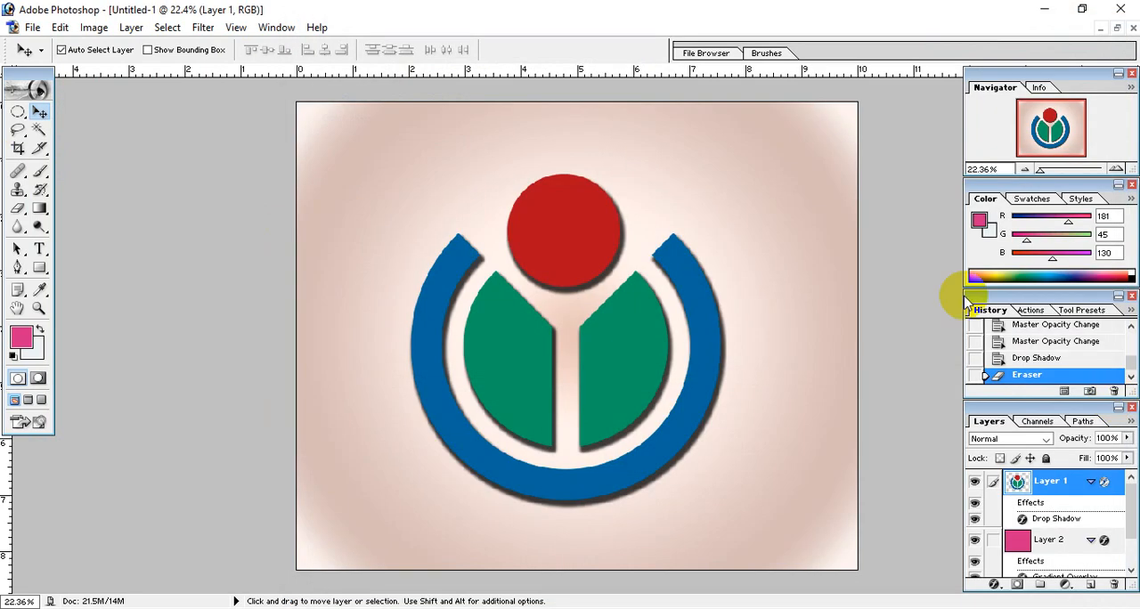
# Step: Close the untitled composition without saving, along with Logo.png, and return to the class 11 folder, refreshing it
pyautogui.click(1132, 28)
pyautogui.click(570, 244)
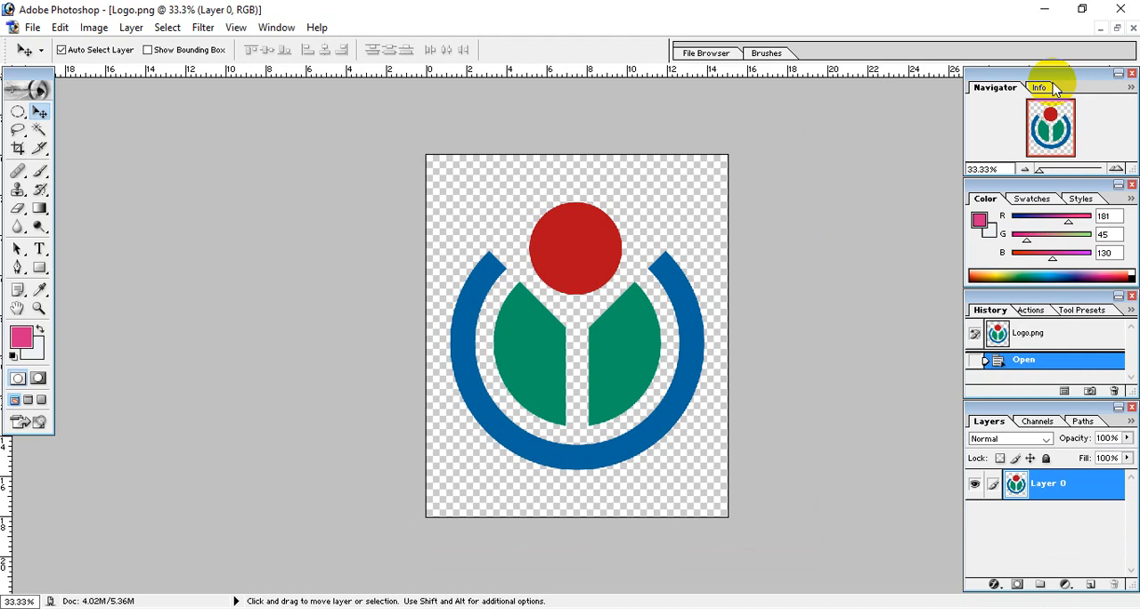
pyautogui.click(1129, 26)
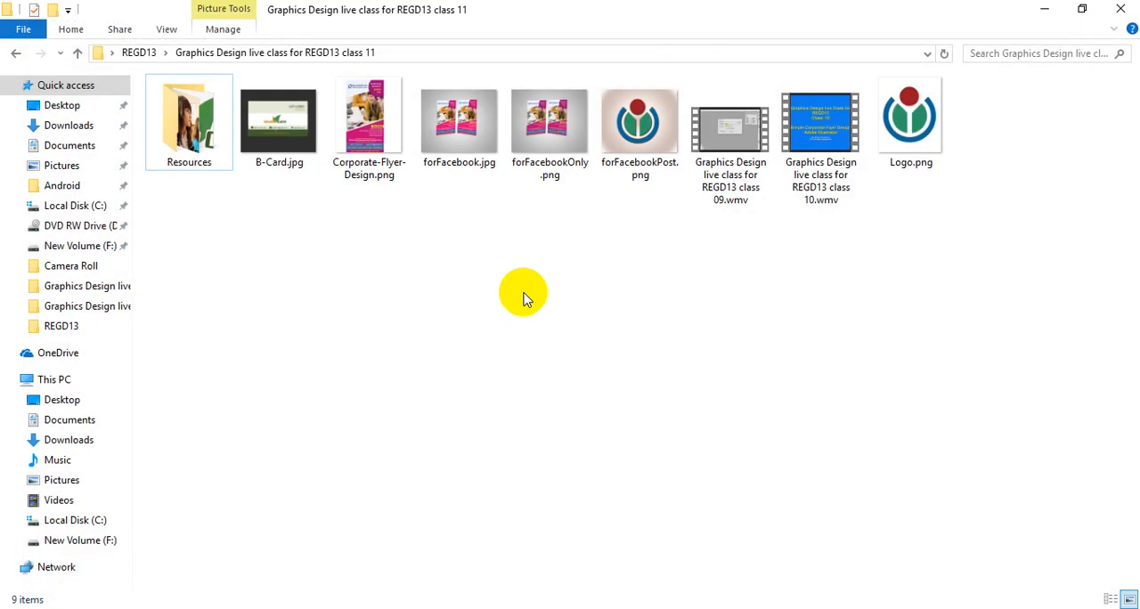
pyautogui.rightClick(583, 244)
pyautogui.click(637, 312)
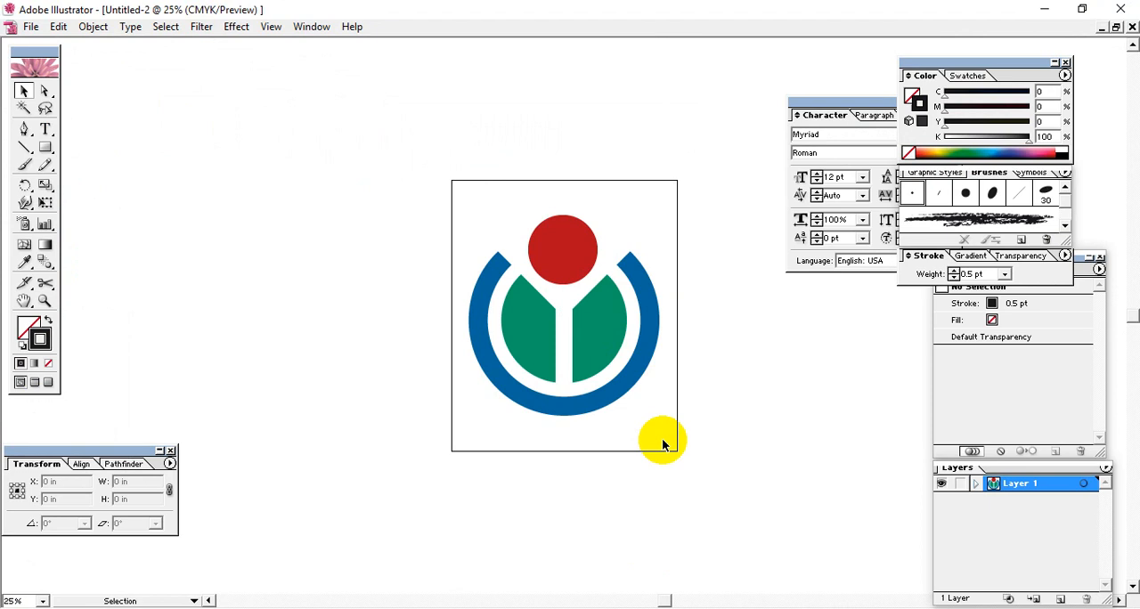
# Step: In Illustrator, draw a rectangle about 17.89 by 7.44 in in the empty area below the logo artboard and fill it with blue
pyautogui.moveTo(735, 400); pyautogui.dragTo(578, 292)
pyautogui.moveTo(648, 374)
pyautogui.mouseDown()
pyautogui.moveTo(628, 448)
pyautogui.moveTo(630, 378)
pyautogui.mouseUp()
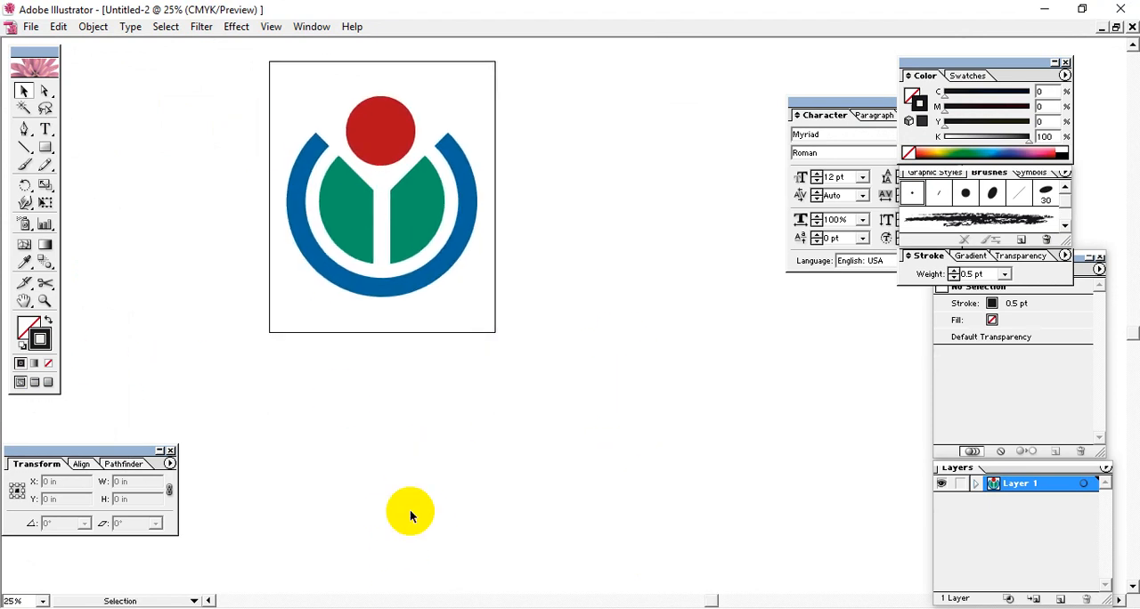
pyautogui.moveTo(361, 183); pyautogui.dragTo(423, 142)
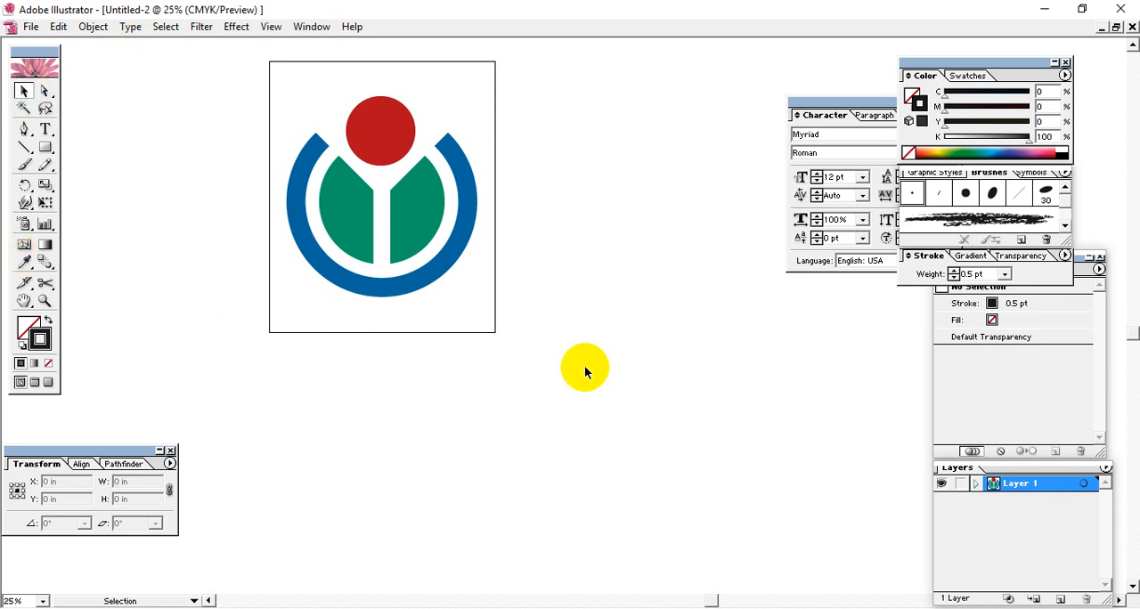
pyautogui.press('space')
pyautogui.moveTo(575, 404); pyautogui.dragTo(522, 344)
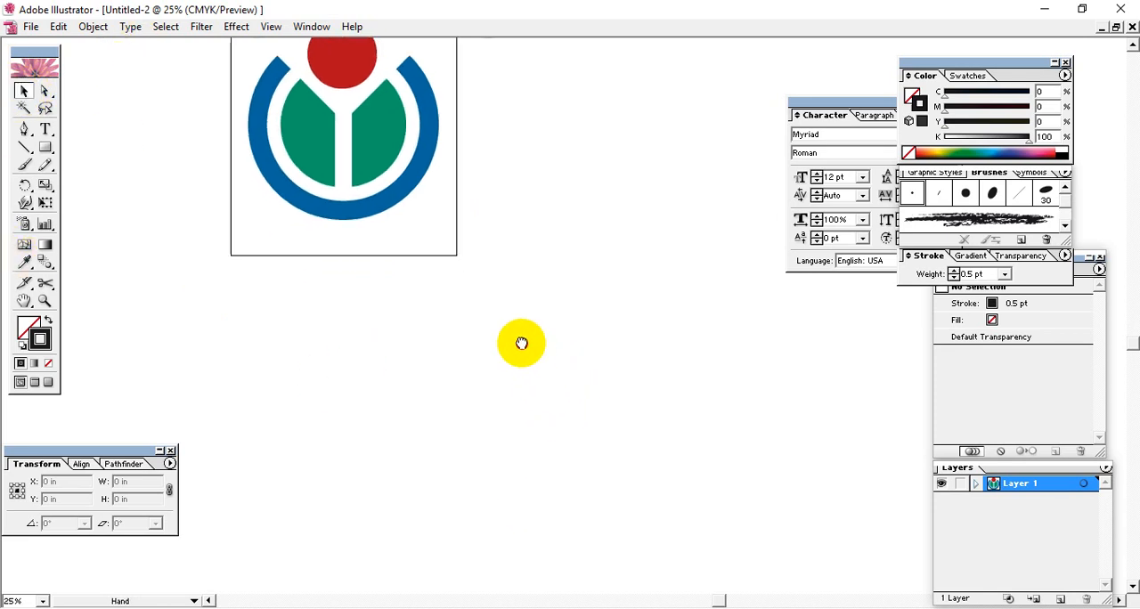
pyautogui.click(45, 148)
pyautogui.moveTo(306, 282)
pyautogui.mouseDown()
pyautogui.moveTo(560, 369)
pyautogui.moveTo(576, 394)
pyautogui.mouseUp()
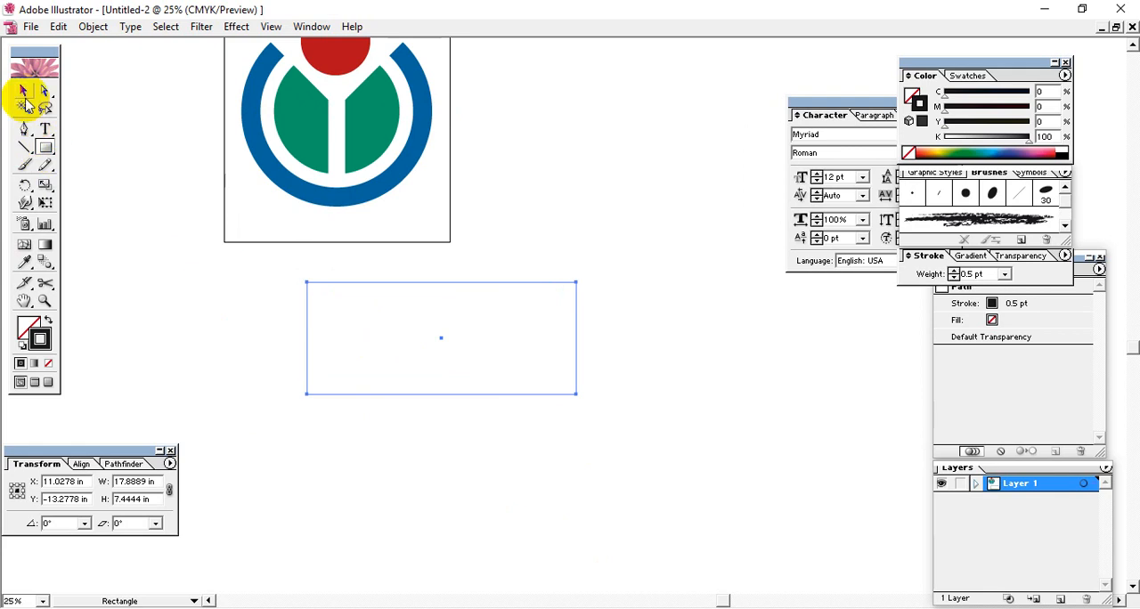
pyautogui.click(26, 320)
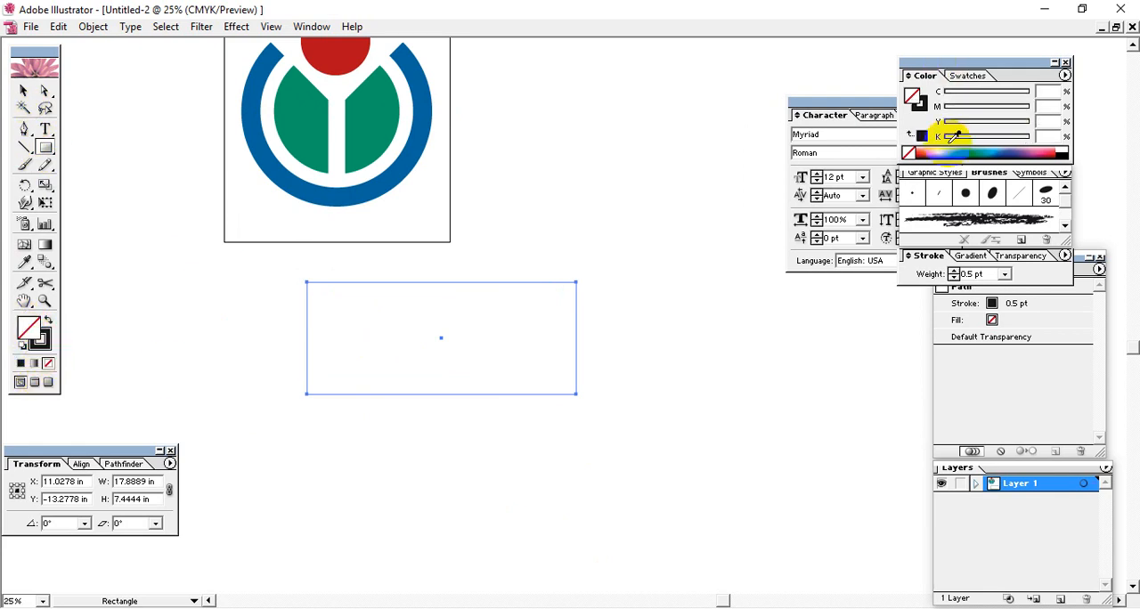
pyautogui.click(1011, 153)
# Step: Narrow the blue rectangle to about 2.28 in wide and duplicate it into a staggered row of overlapping skyline bars
pyautogui.click(24, 90)
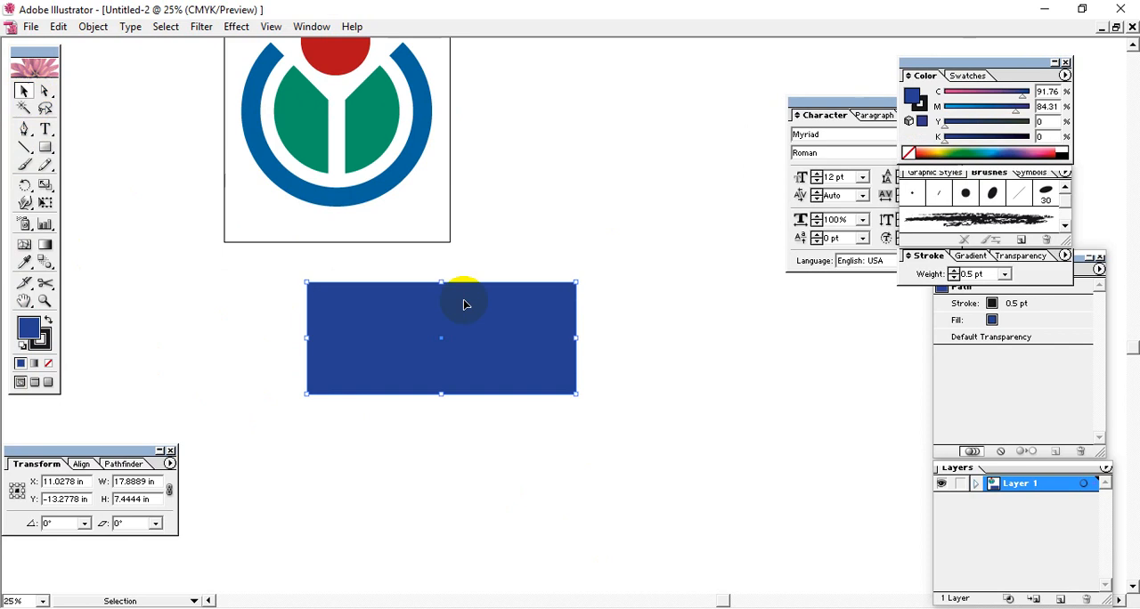
pyautogui.moveTo(576, 336); pyautogui.dragTo(454, 347)
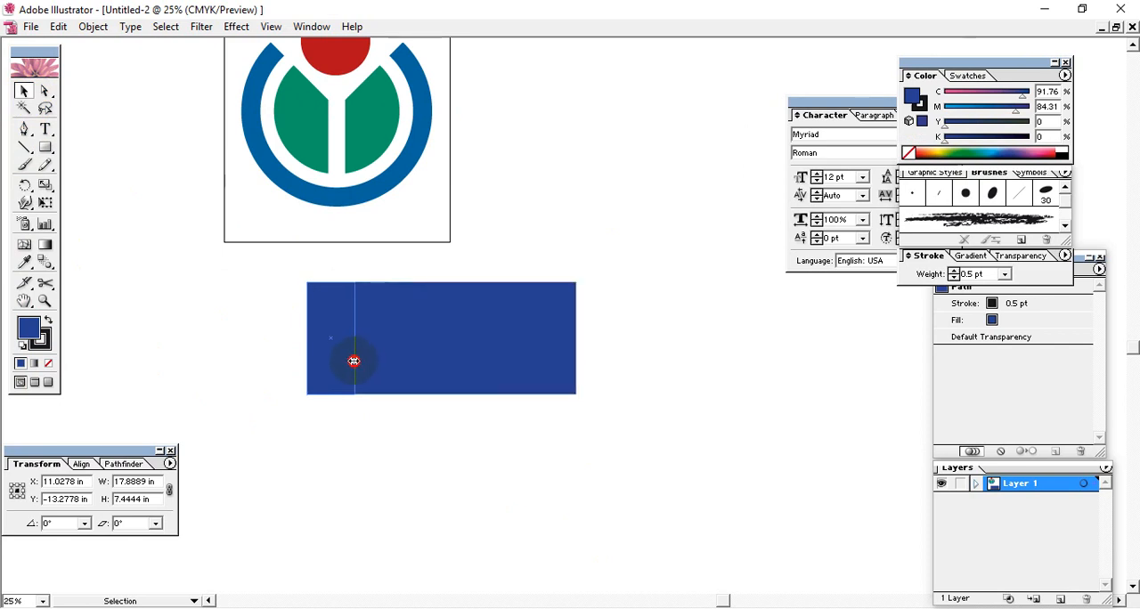
pyautogui.moveTo(353, 361); pyautogui.dragTo(691, 380)
pyautogui.moveTo(691, 380); pyautogui.dragTo(799, 400)
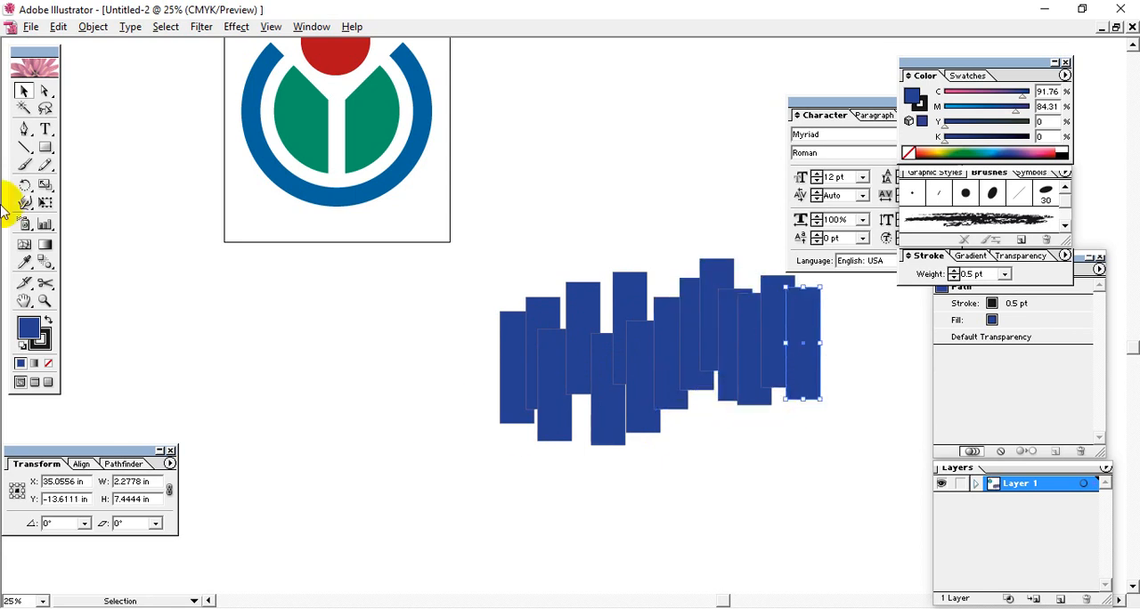
# Step: Draw a blue rectangle about 29.28 by 9.06 in over the bars' lower ends and remove the stroke from all the skyline shapes
pyautogui.moveTo(45, 147); pyautogui.dragTo(59, 153)
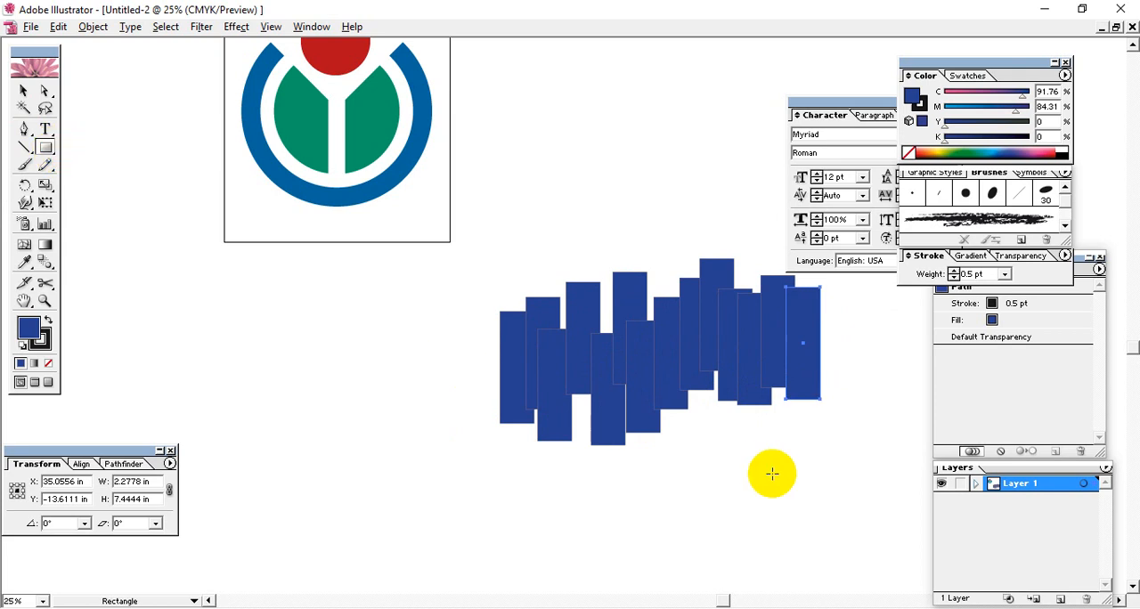
pyautogui.moveTo(887, 499); pyautogui.dragTo(446, 362)
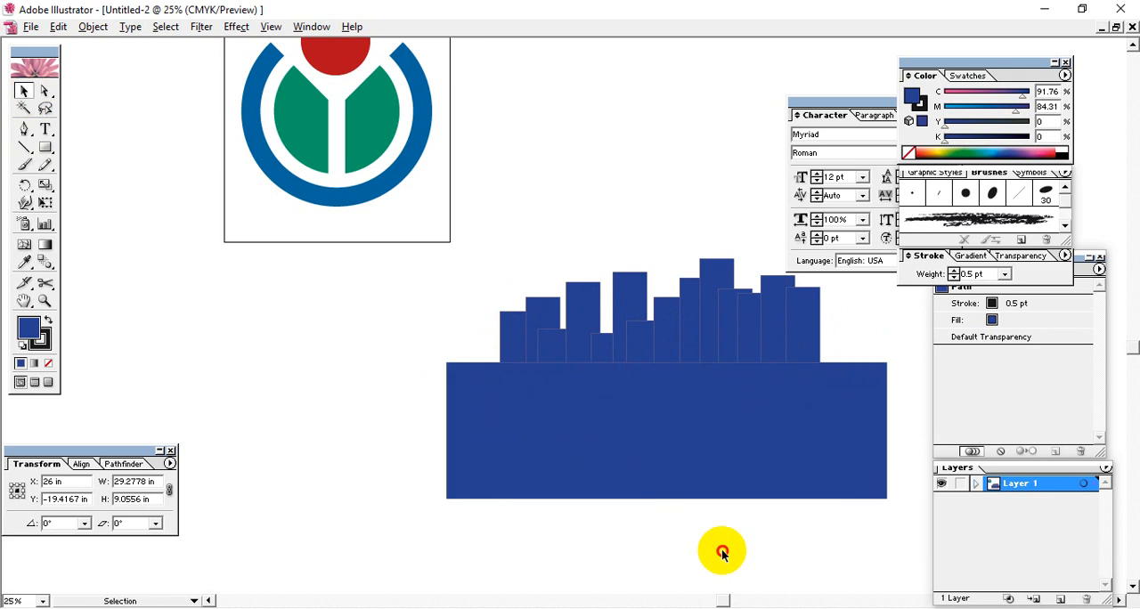
pyautogui.moveTo(808, 540); pyautogui.dragTo(499, 333)
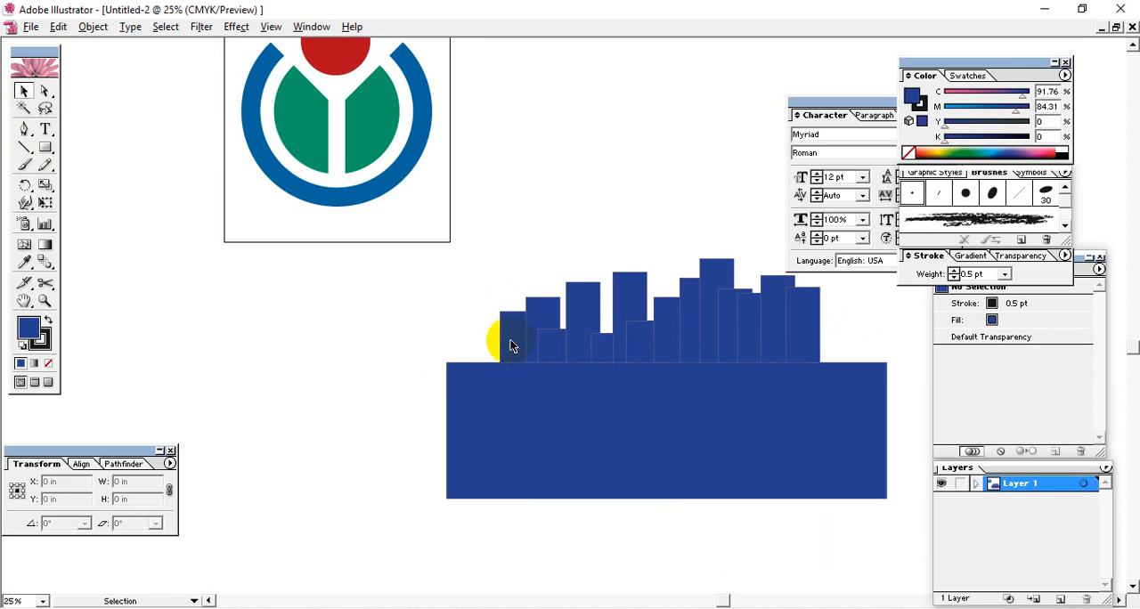
pyautogui.click(47, 346)
pyautogui.click(49, 364)
pyautogui.click(29, 330)
pyautogui.click(159, 342)
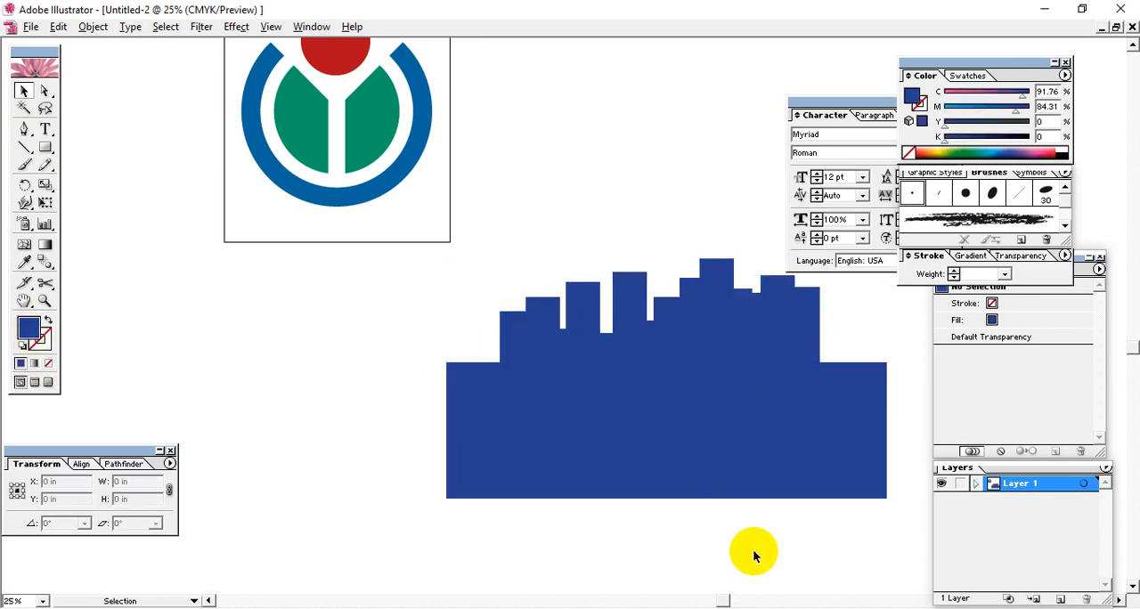
# Step: Split all the overlapping bars and the wide base with Pathfinder Divide and ungroup the resulting pieces
pyautogui.moveTo(766, 550); pyautogui.dragTo(462, 408)
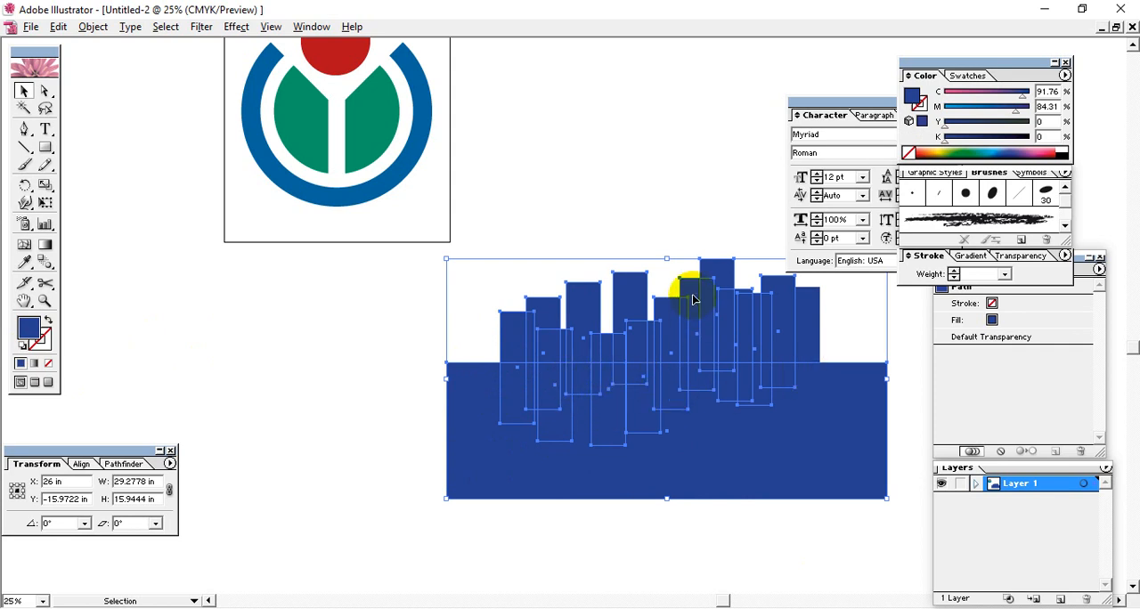
pyautogui.moveTo(376, 333); pyautogui.dragTo(807, 516)
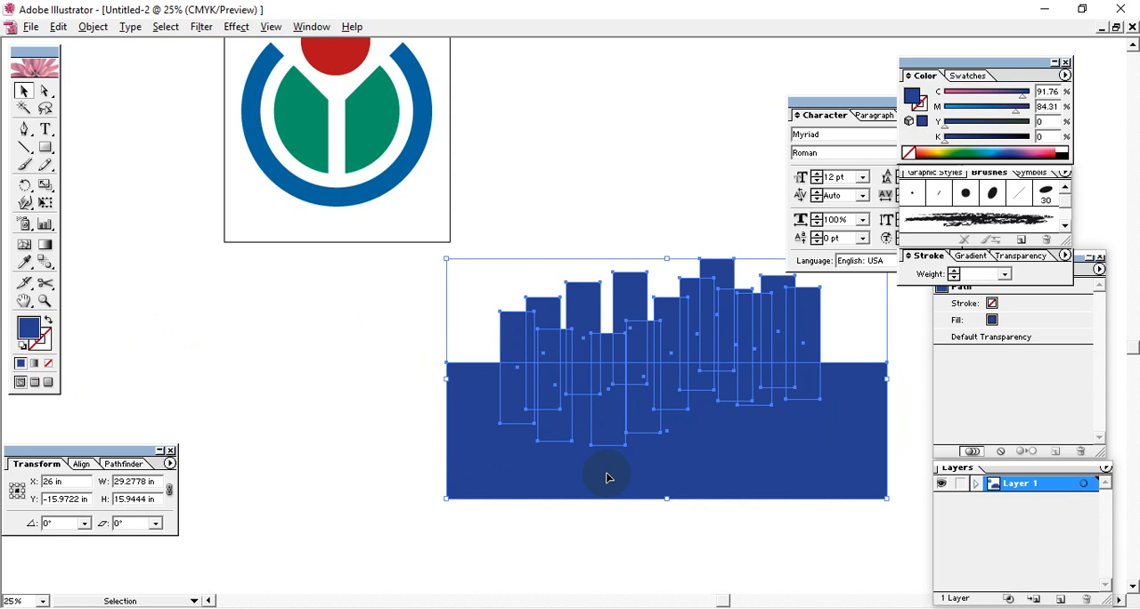
pyautogui.click(120, 465)
pyautogui.click(22, 522)
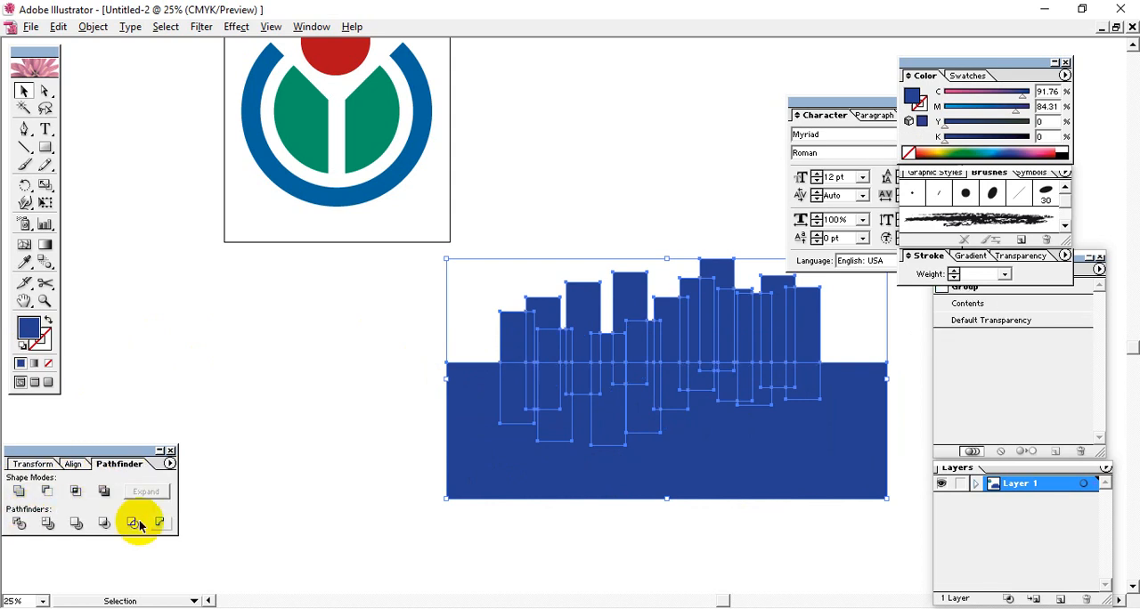
pyautogui.click(343, 483)
pyautogui.rightClick(580, 418)
pyautogui.click(618, 467)
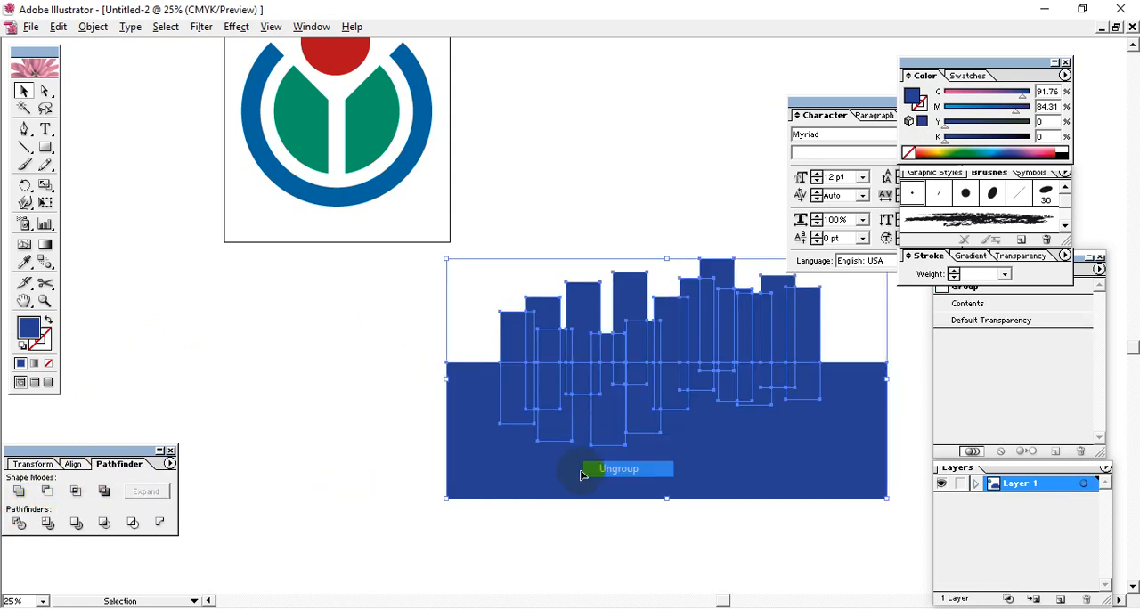
# Step: Fill the narrow overlap piece at the lower edge of the first tall skyline bar with dark magenta
pyautogui.click(341, 445)
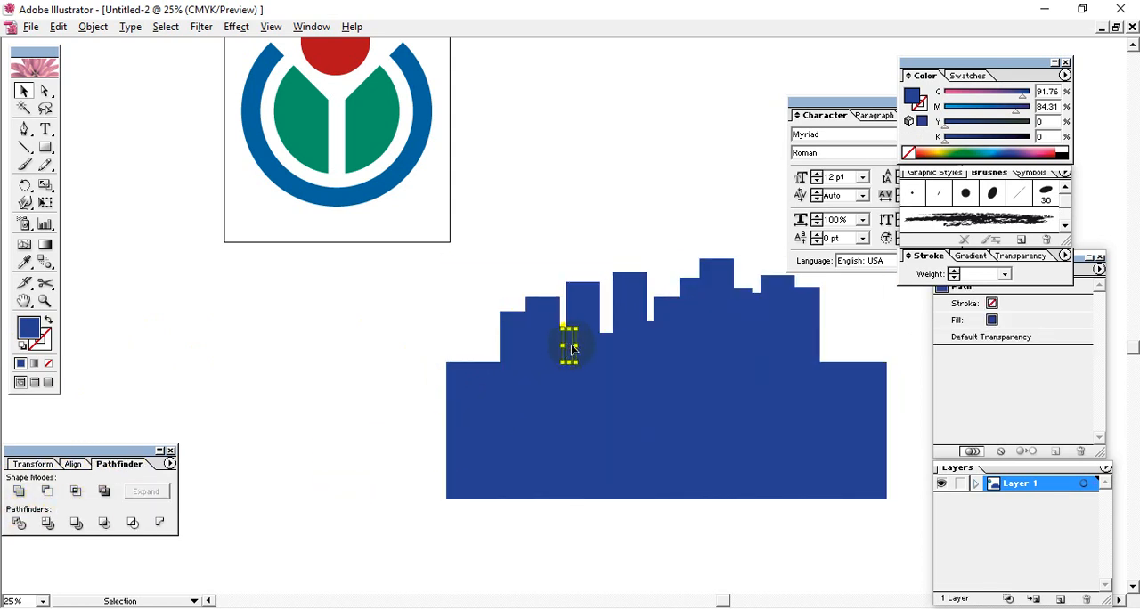
pyautogui.click(1053, 156)
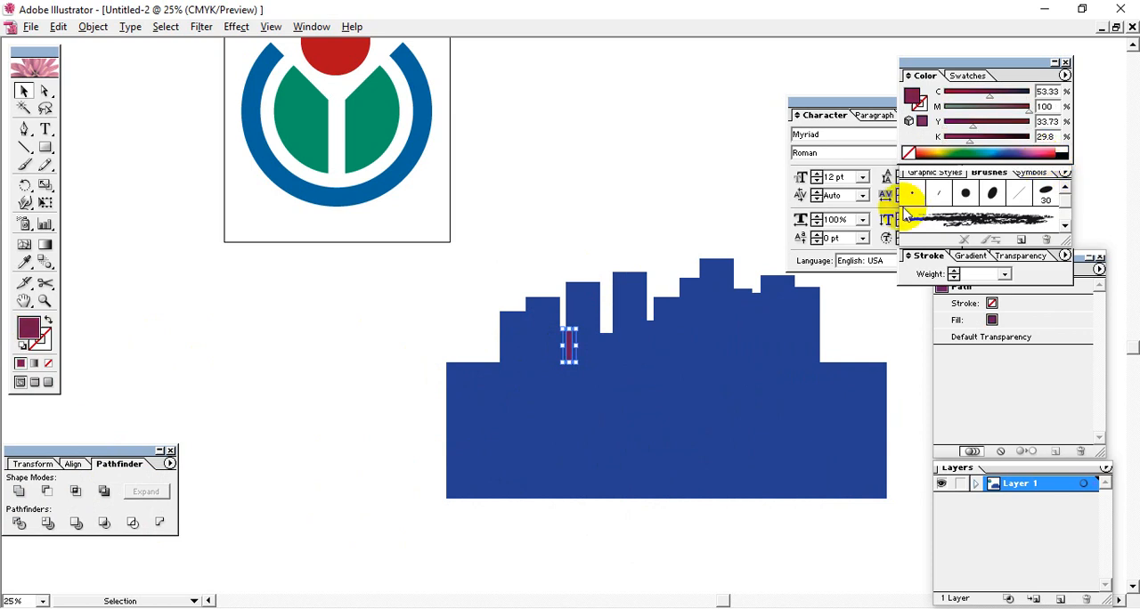
pyautogui.click(387, 364)
# Step: Delete the wide base shape and the bar ends hanging below the skyline's baseline
pyautogui.click(620, 455)
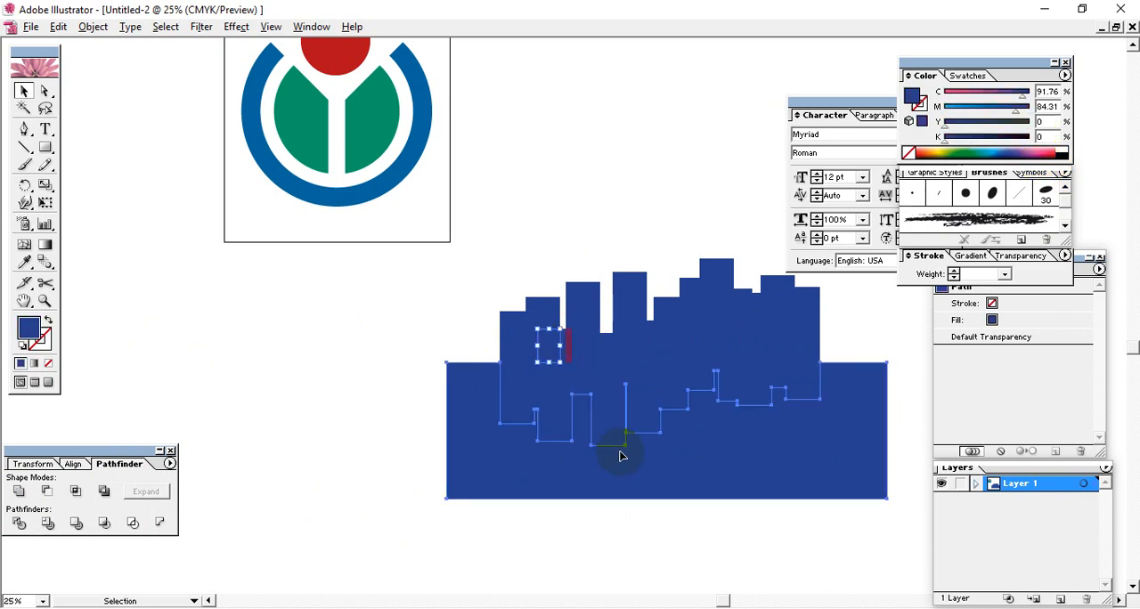
pyautogui.press('Delete')
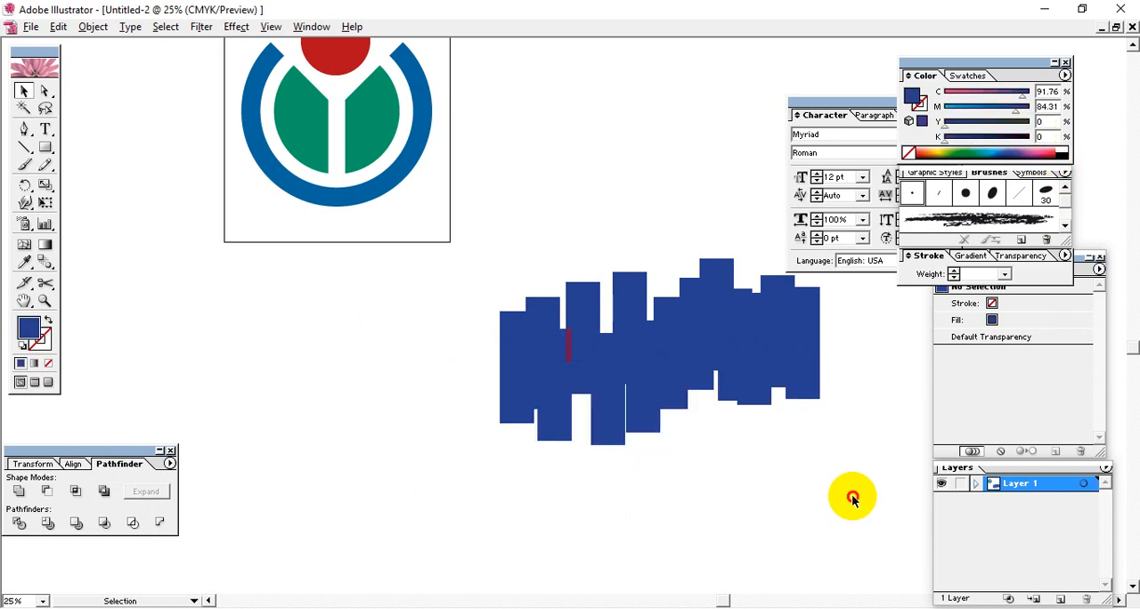
pyautogui.moveTo(853, 497); pyautogui.dragTo(458, 388)
pyautogui.press('Delete')
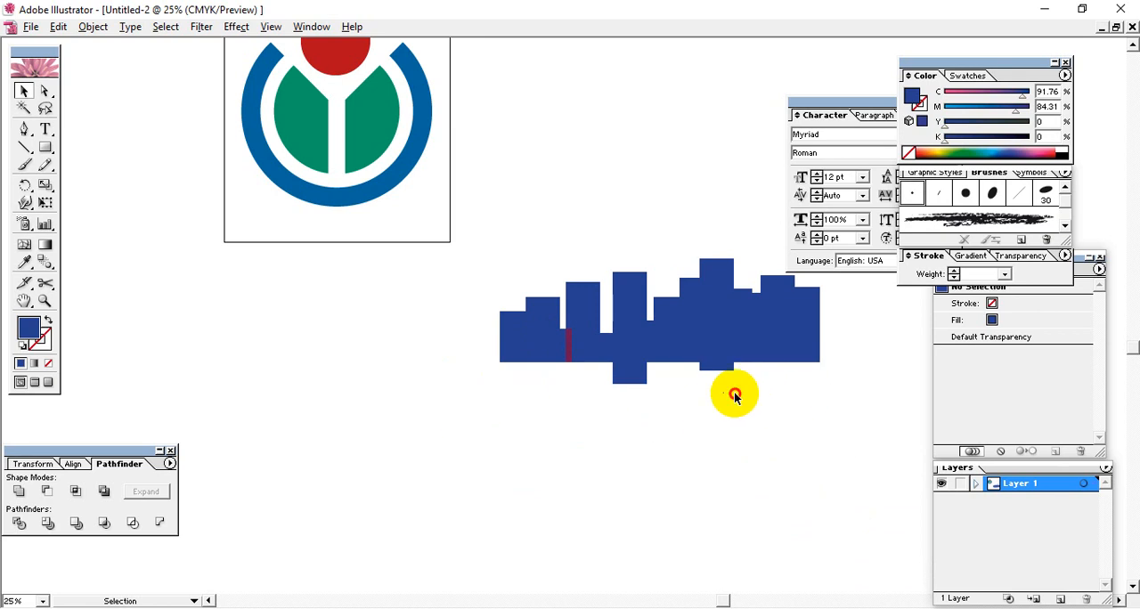
# Step: Delete the remaining stubs under the second tall bar and the tallest bar so the skyline's lower edge is straight
pyautogui.moveTo(734, 393); pyautogui.dragTo(609, 380)
pyautogui.press('Delete')
pyautogui.click(712, 370)
pyautogui.press('Delete')
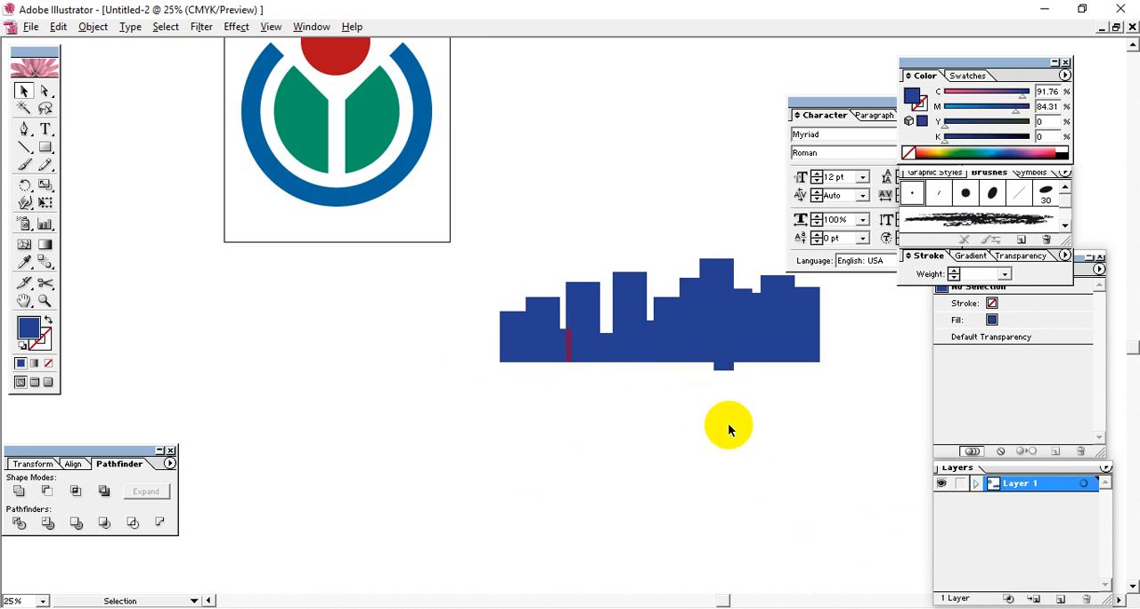
pyautogui.click(729, 368)
pyautogui.press('Delete')
pyautogui.click(716, 371)
pyautogui.press('Delete')
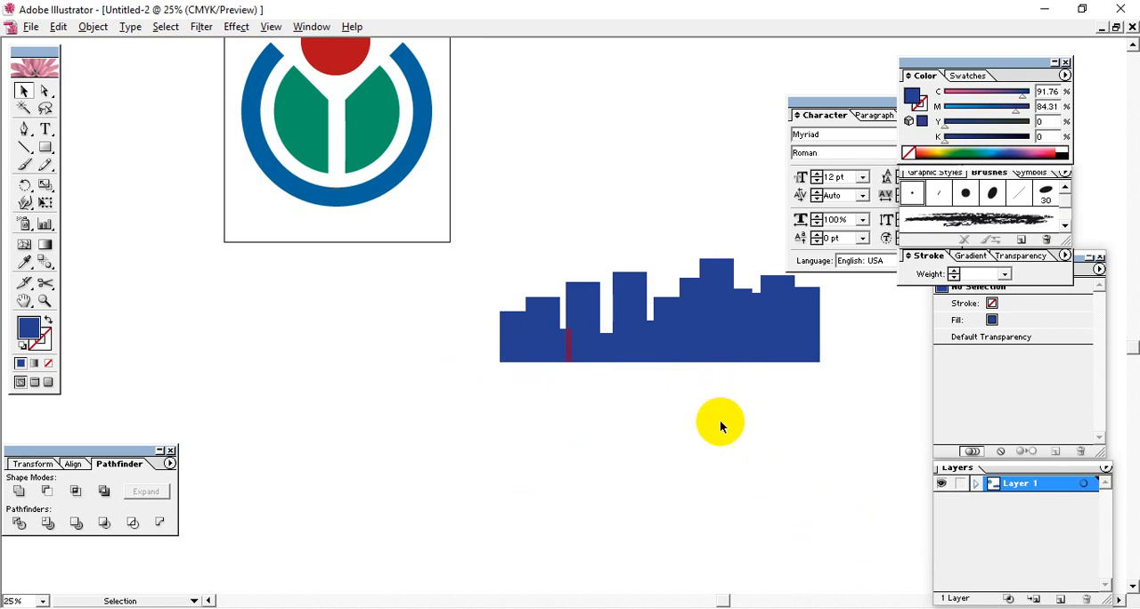
# Step: Fill the narrow piece beside the dark magenta one with orange and the wider piece next to it with pale yellow
pyautogui.hotkey('ctrl', '+')
pyautogui.hotkey('ctrl', '+')
pyautogui.hotkey('ctrl', '+')
pyautogui.hotkey('ctrl', '+')
pyautogui.press('space')
pyautogui.moveTo(666, 411); pyautogui.dragTo(479, 342)
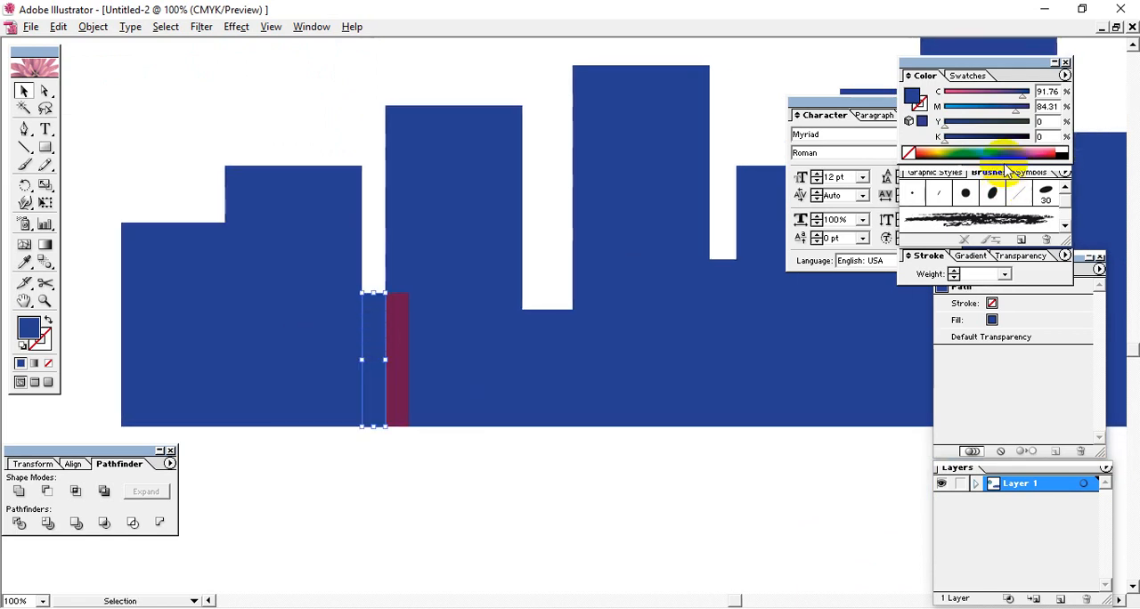
pyautogui.moveTo(966, 153); pyautogui.dragTo(935, 160)
pyautogui.click(325, 381)
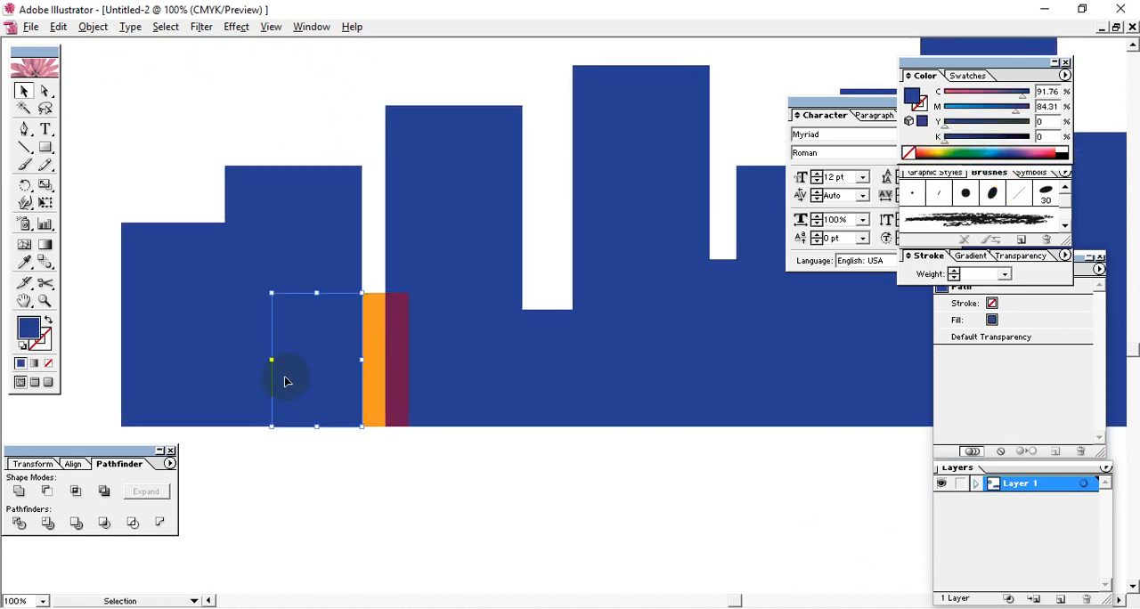
pyautogui.click(917, 151)
pyautogui.click(169, 380)
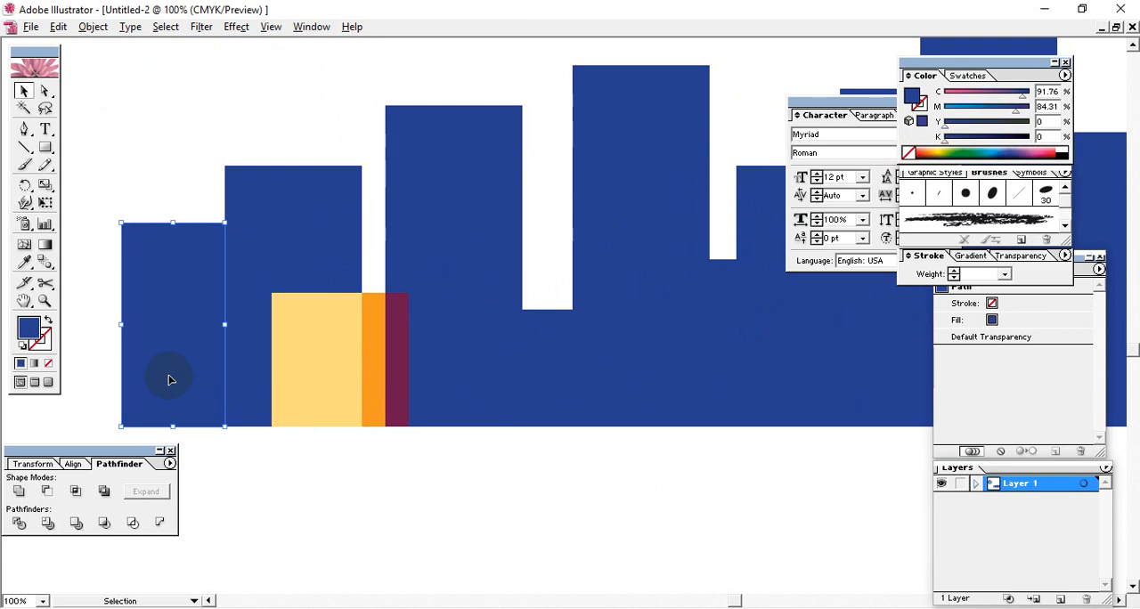
# Step: Fill the lower right overlap of the first tall bar with orange and the lower left overlap of the next tall bar with sky blue
pyautogui.click(495, 362)
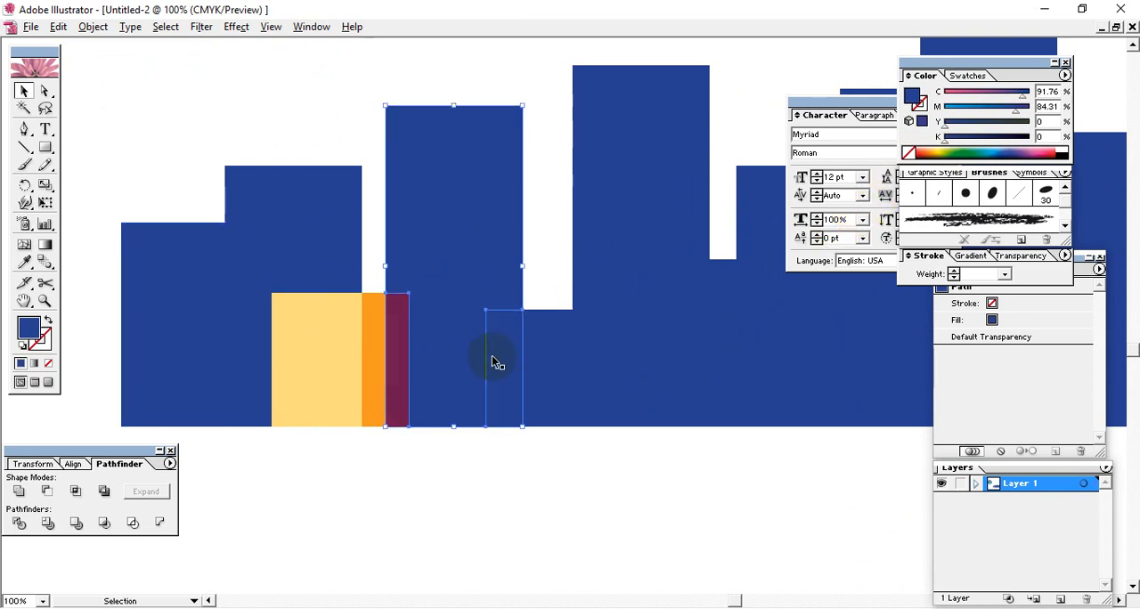
pyautogui.click(922, 153)
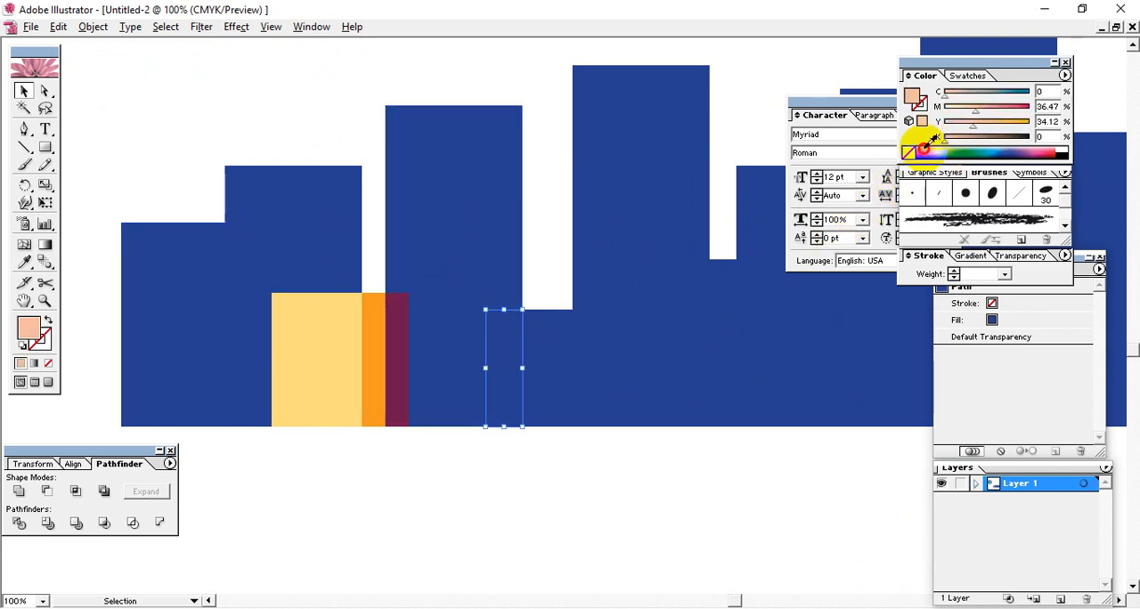
pyautogui.click(510, 372)
pyautogui.click(563, 361)
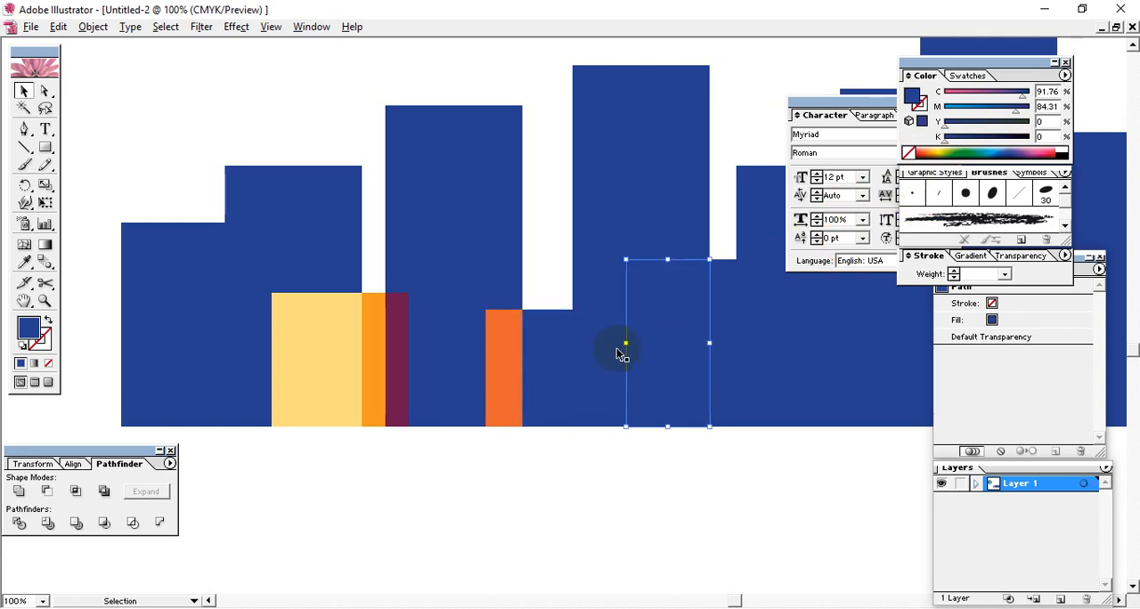
pyautogui.click(995, 149)
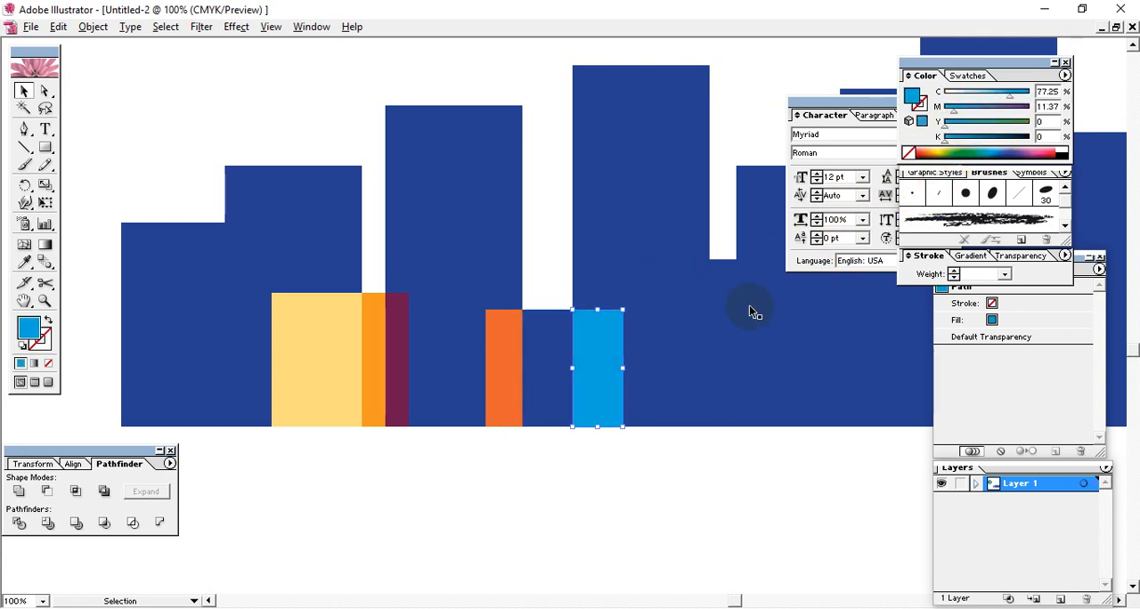
# Step: Fill the narrow piece right of the second tall bar with dark navy and the adjoining overlap piece with red
pyautogui.click(703, 344)
pyautogui.click(1013, 155)
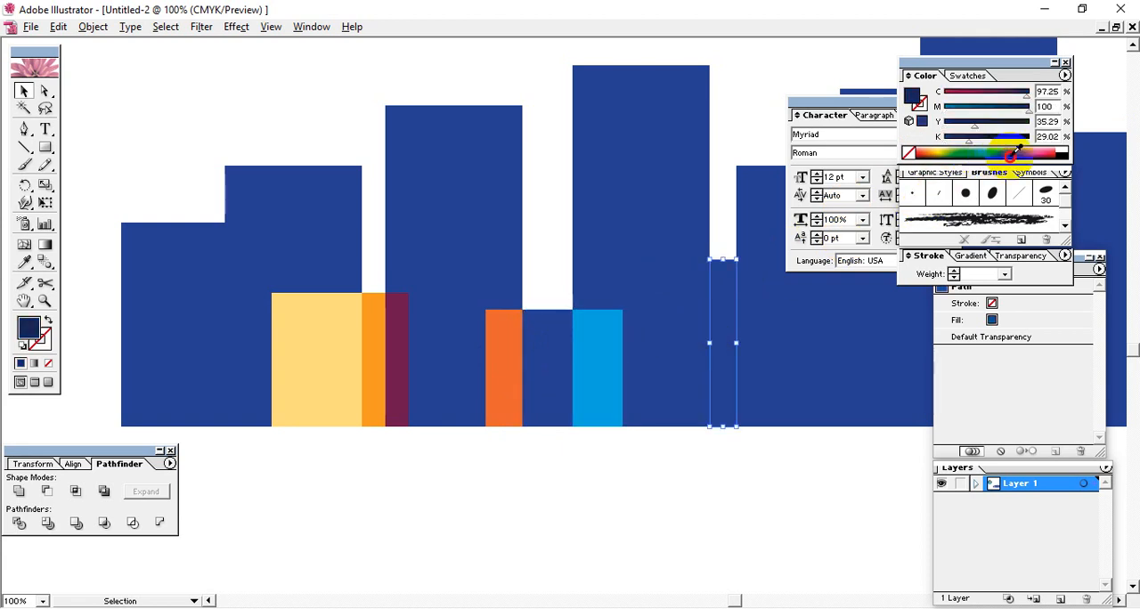
pyautogui.click(704, 312)
pyautogui.click(749, 336)
pyautogui.press('space')
pyautogui.moveTo(789, 337); pyautogui.dragTo(623, 341)
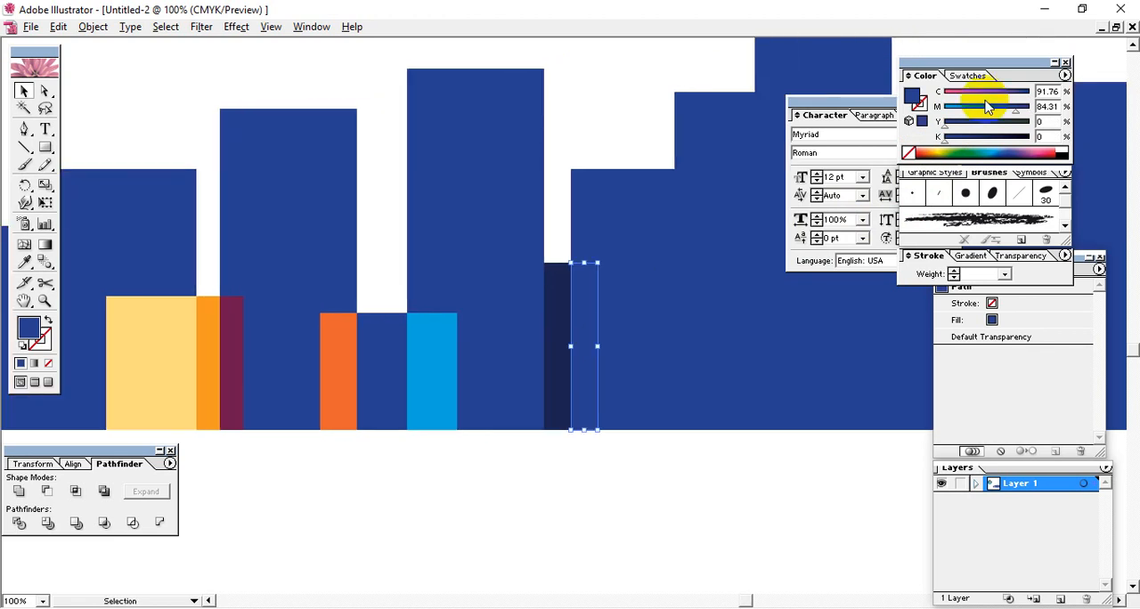
pyautogui.click(926, 152)
# Step: Fill the next overlap piece with salmon and the overlap at the tallest bar's left edge with green
pyautogui.press('space')
pyautogui.moveTo(840, 340); pyautogui.dragTo(636, 342)
pyautogui.click(565, 347)
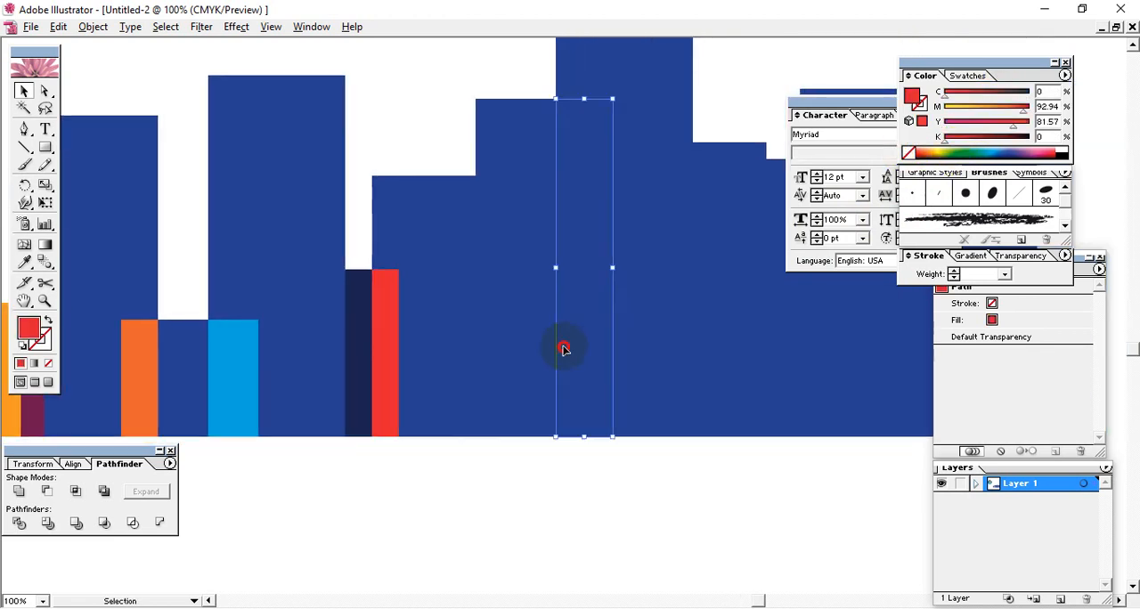
pyautogui.click(492, 350)
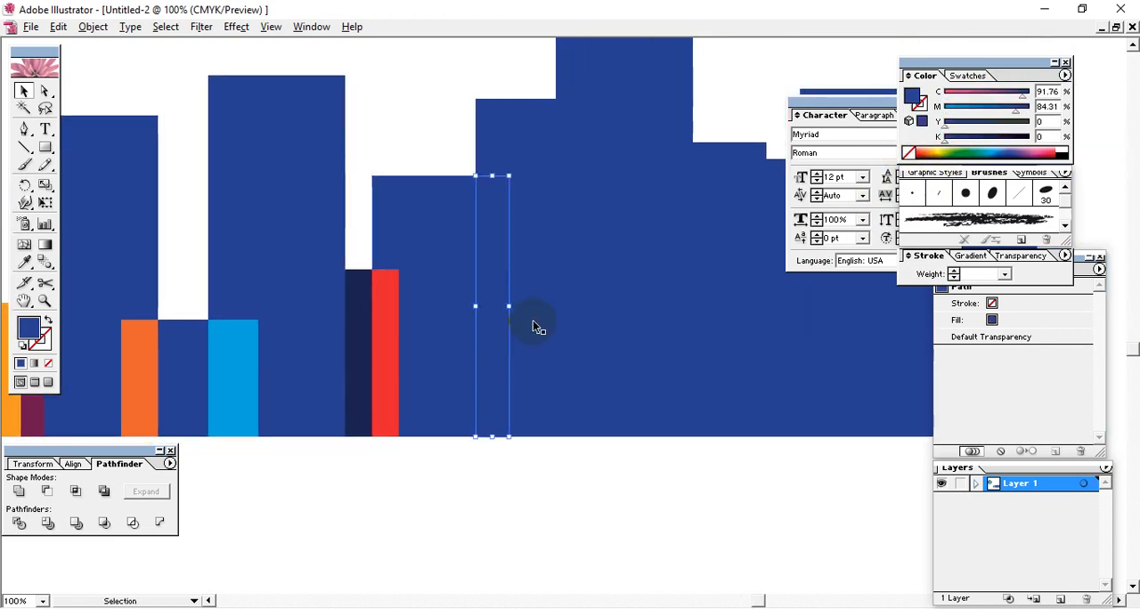
pyautogui.click(919, 150)
pyautogui.click(565, 318)
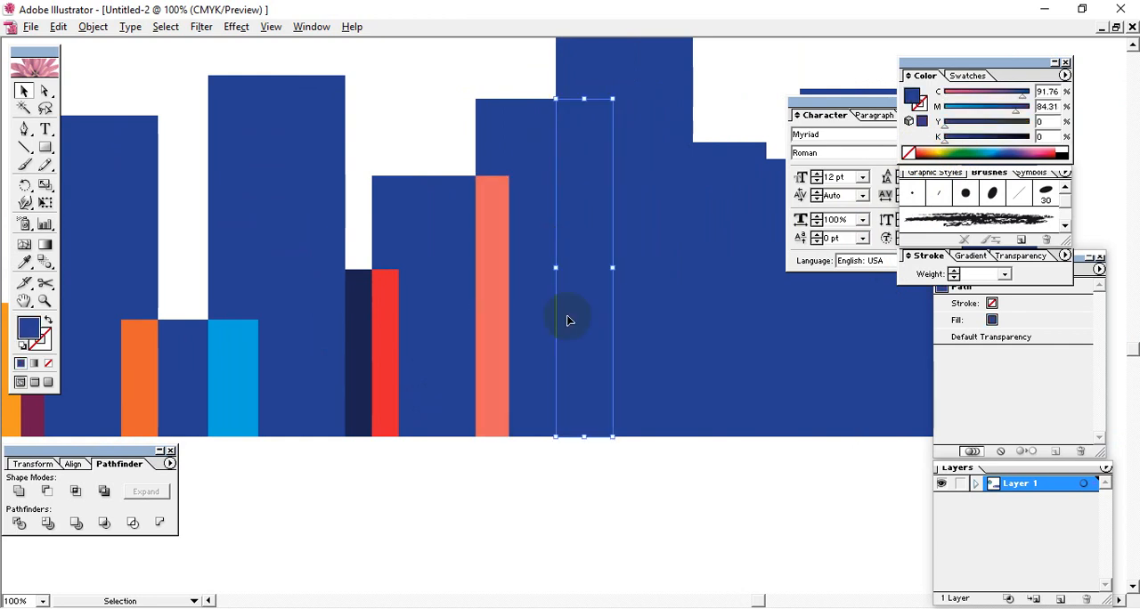
pyautogui.click(935, 151)
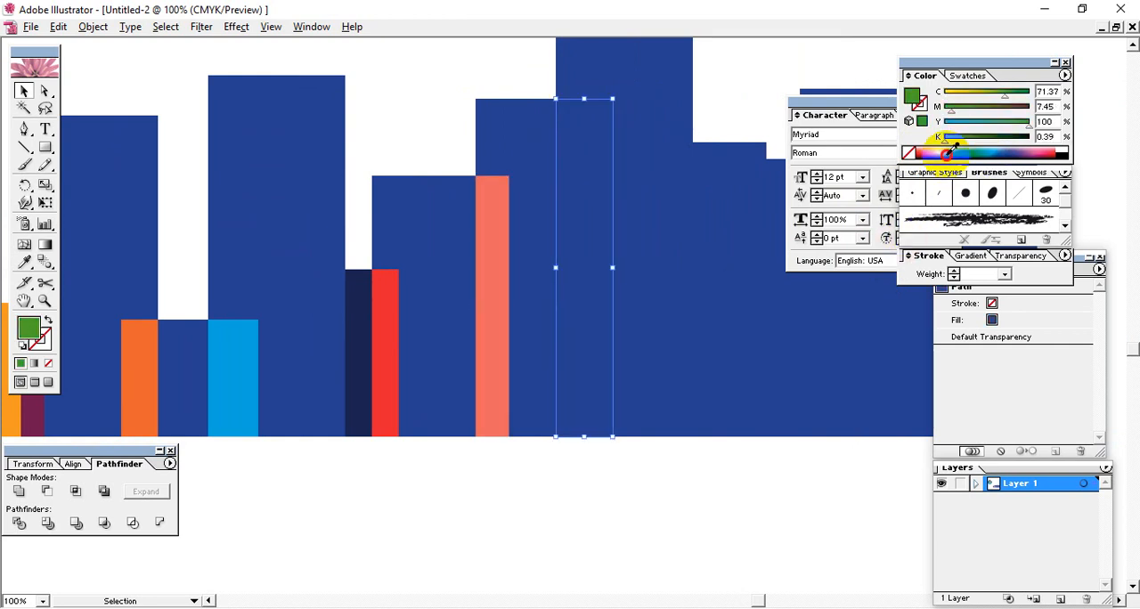
# Step: Fill the three adjoining pieces right of the tallest bar with dark blue, red and pink
pyautogui.press('space')
pyautogui.moveTo(812, 344); pyautogui.dragTo(641, 336)
pyautogui.click(618, 322)
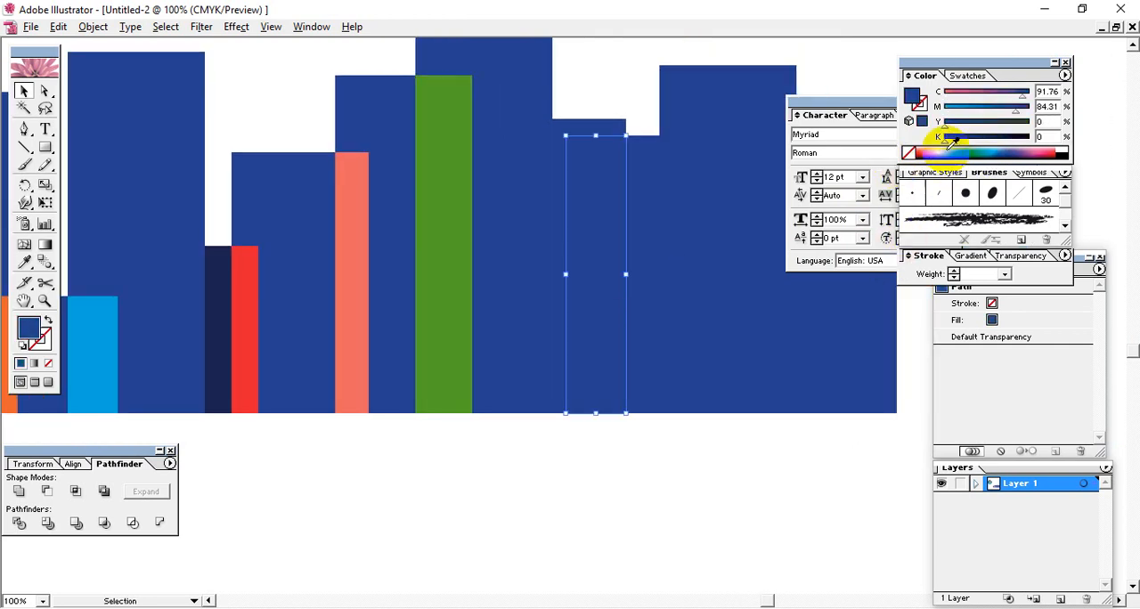
pyautogui.click(1005, 149)
pyautogui.click(682, 333)
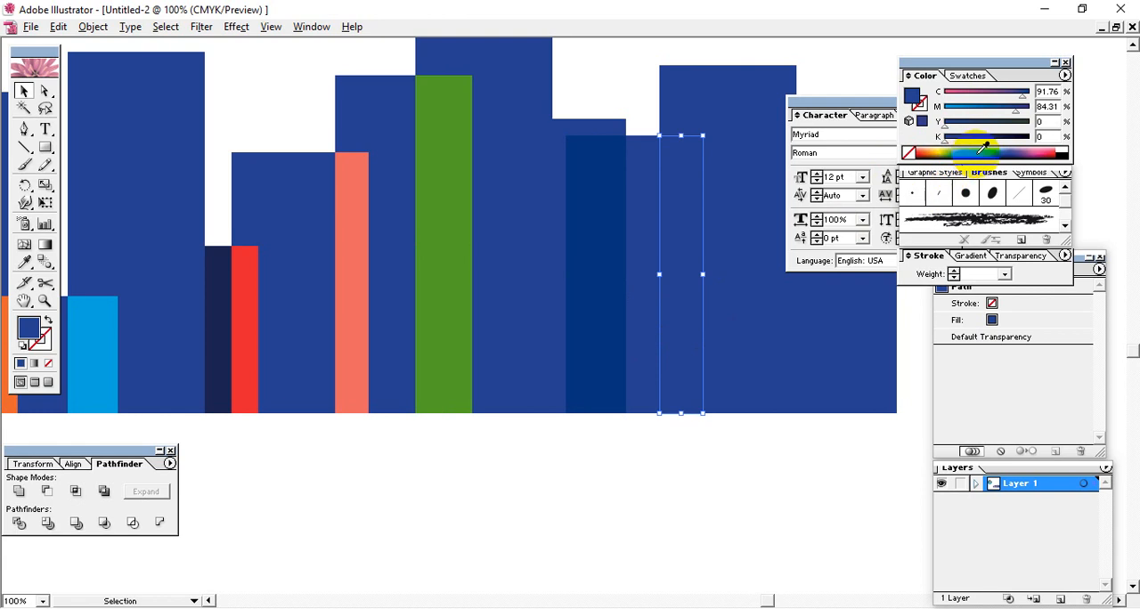
pyautogui.click(1028, 156)
pyautogui.click(644, 297)
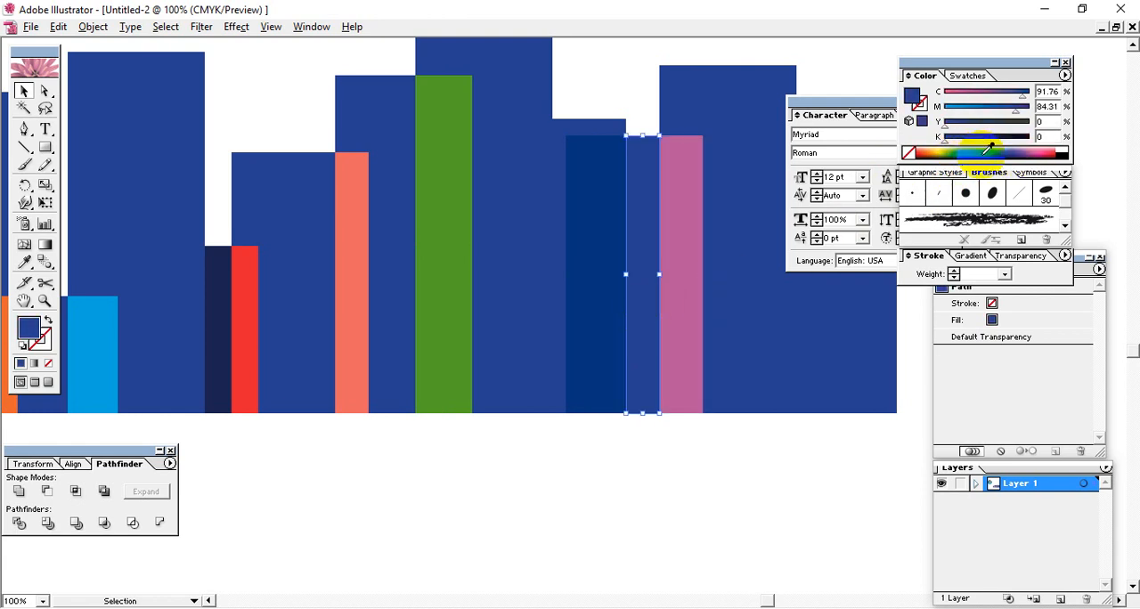
pyautogui.click(921, 152)
# Step: Fill the overlap piece between the last two skyline bars with light orange
pyautogui.moveTo(785, 342); pyautogui.dragTo(647, 322)
pyautogui.click(635, 359)
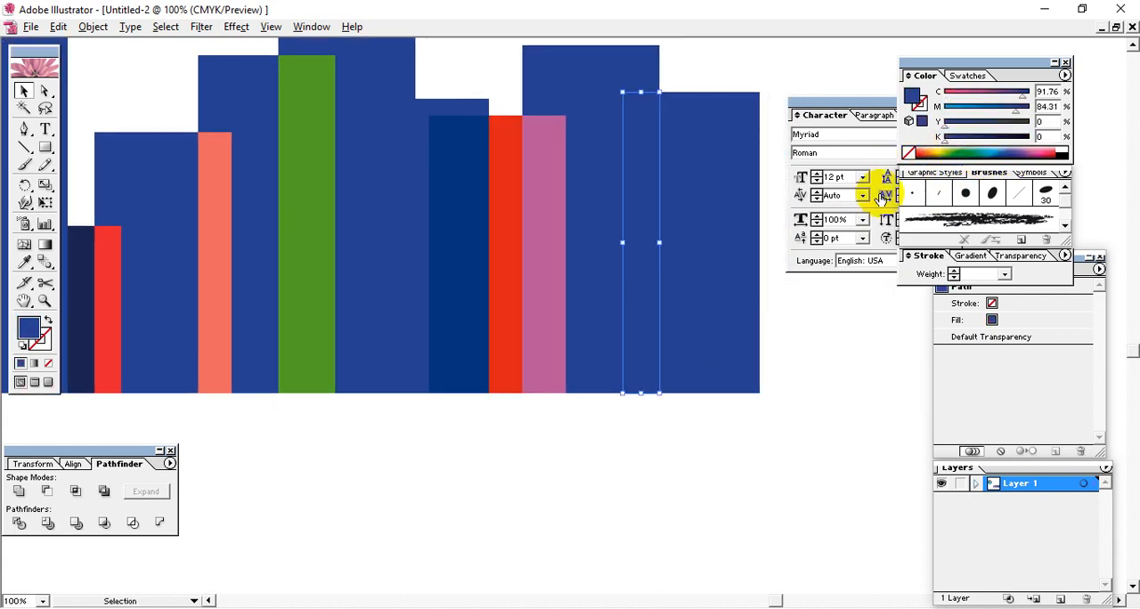
pyautogui.click(709, 326)
pyautogui.click(655, 326)
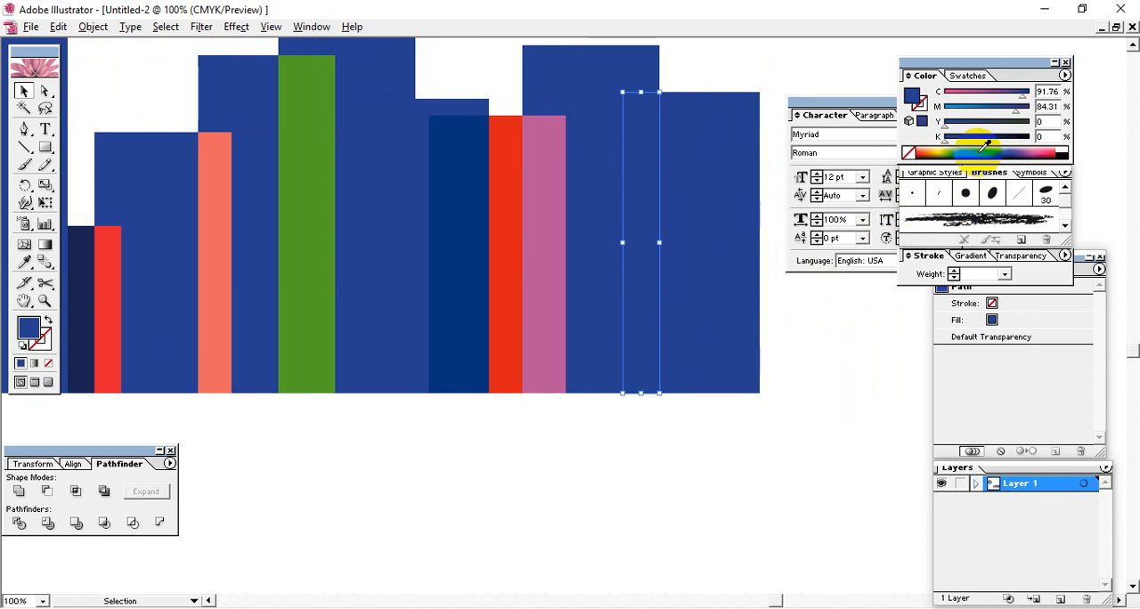
pyautogui.click(922, 152)
# Step: Select individual blue pieces of the skyline to examine how the overlapping bars were divided
pyautogui.click(618, 422)
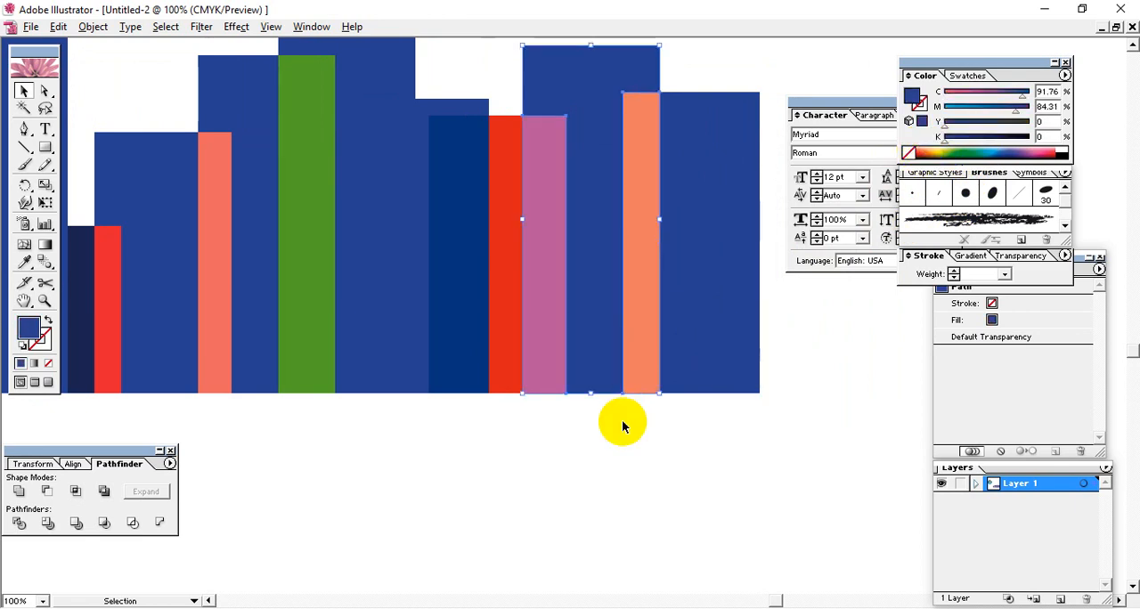
pyautogui.moveTo(359, 376); pyautogui.dragTo(539, 234)
pyautogui.hotkey('ctrl', '-')
pyautogui.hotkey('ctrl', '-')
pyautogui.press('space')
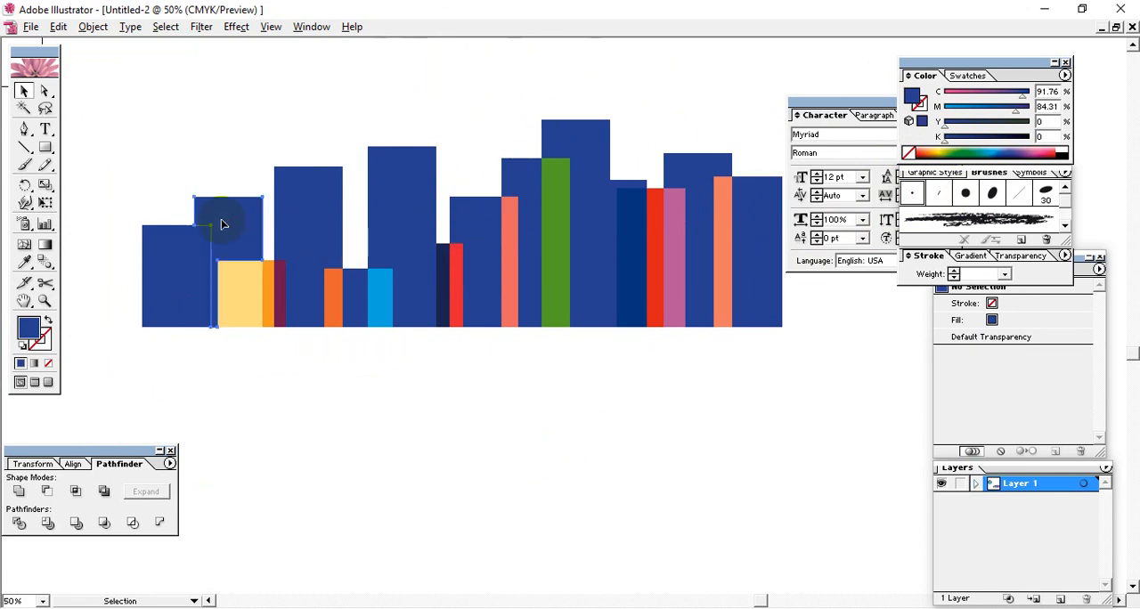
pyautogui.click(392, 205)
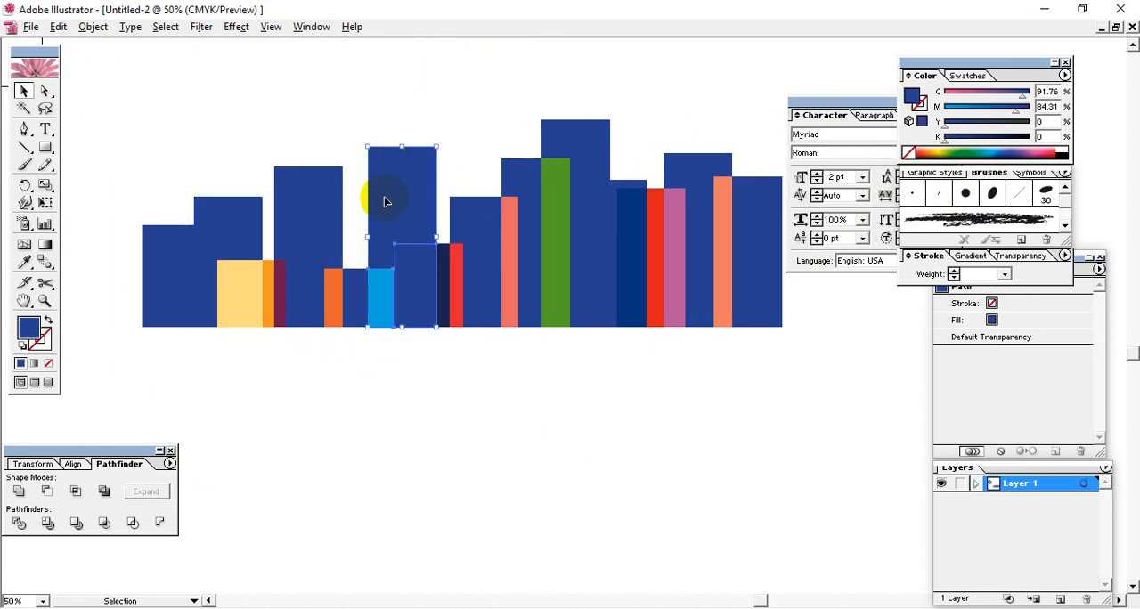
pyautogui.click(580, 402)
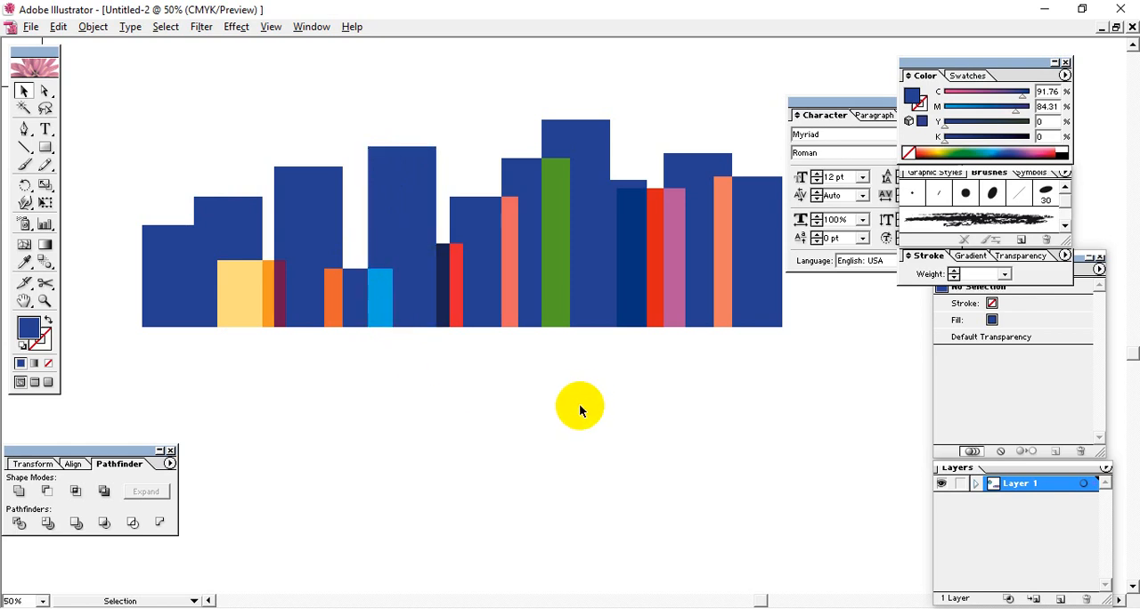
# Step: Draw a tall blue rectangle in the empty area below the colored skyline
pyautogui.press('space')
pyautogui.moveTo(669, 382); pyautogui.dragTo(393, 270)
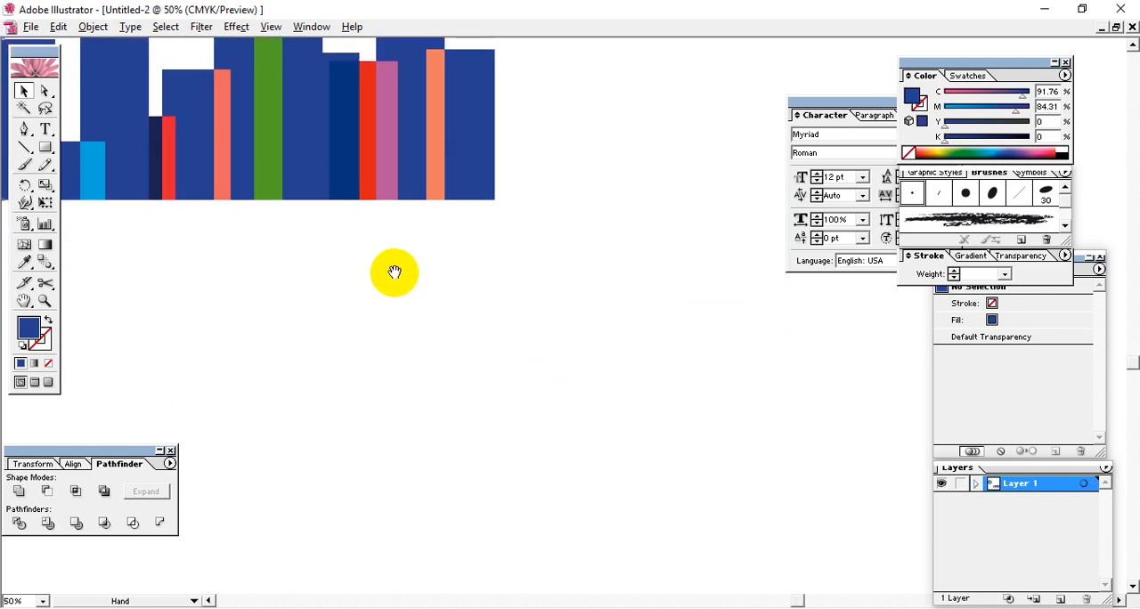
pyautogui.press('space')
pyautogui.moveTo(319, 316); pyautogui.dragTo(527, 325)
pyautogui.click(47, 151)
pyautogui.press('space')
pyautogui.moveTo(340, 348); pyautogui.dragTo(443, 539)
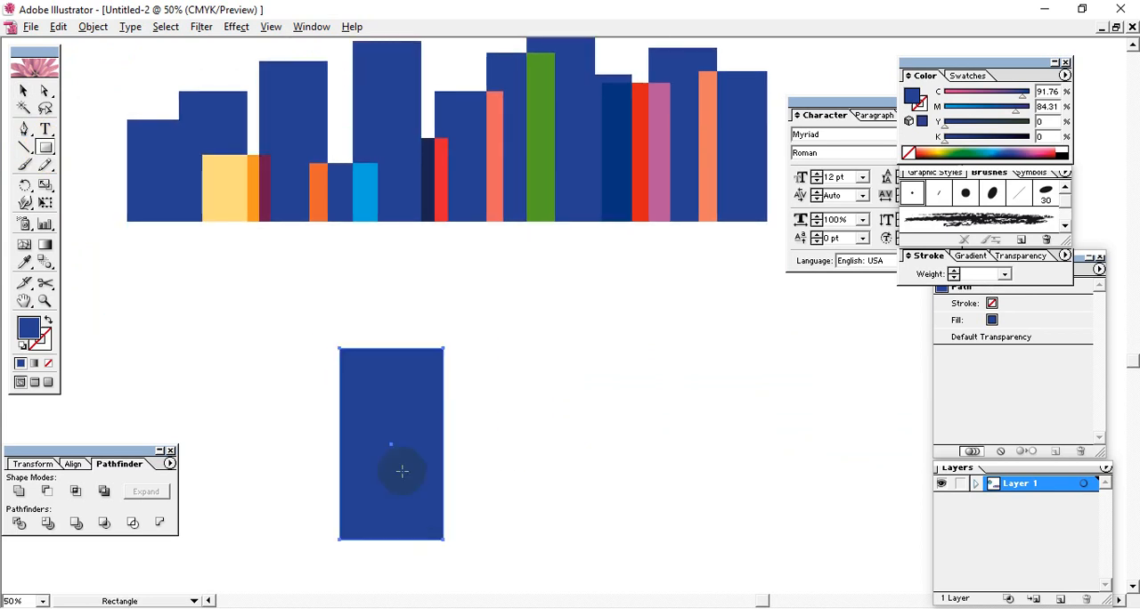
# Step: Duplicate the new blue rectangle several times into a staggered row of overlapping bars
pyautogui.click(23, 90)
pyautogui.moveTo(400, 489); pyautogui.dragTo(620, 520)
pyautogui.moveTo(693, 497); pyautogui.dragTo(771, 457)
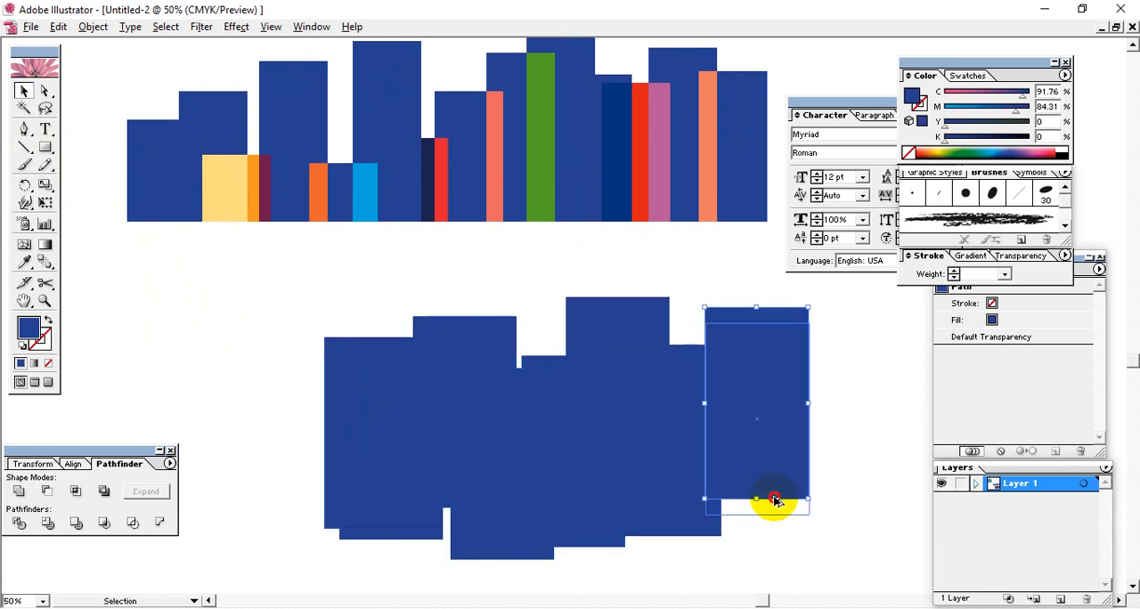
pyautogui.moveTo(769, 500); pyautogui.dragTo(831, 556)
pyautogui.moveTo(799, 515); pyautogui.dragTo(699, 381)
# Step: Draw a wide rectangle across the lower ends of the new bars and set its fill's magenta to 0
pyautogui.click(45, 147)
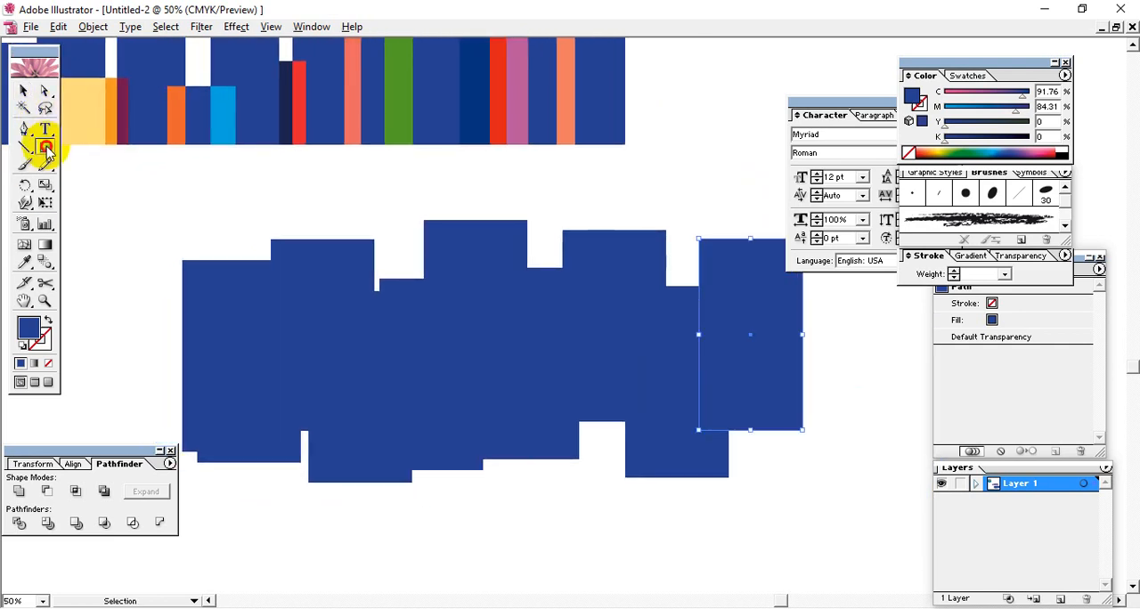
pyautogui.moveTo(832, 552); pyautogui.dragTo(159, 403)
pyautogui.click(34, 95)
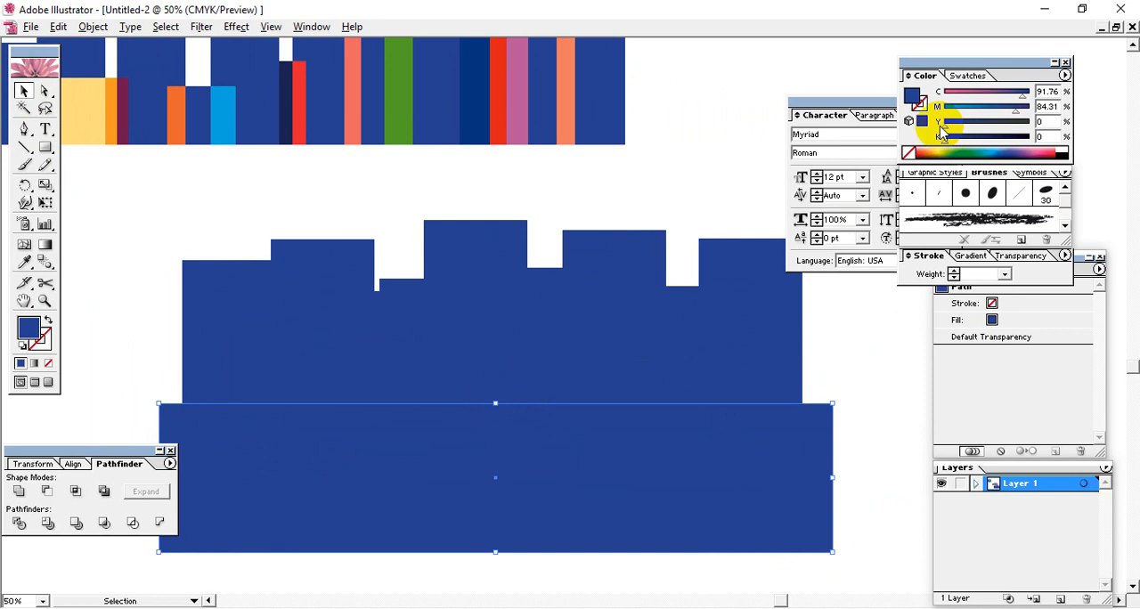
pyautogui.moveTo(1017, 110); pyautogui.dragTo(944, 109)
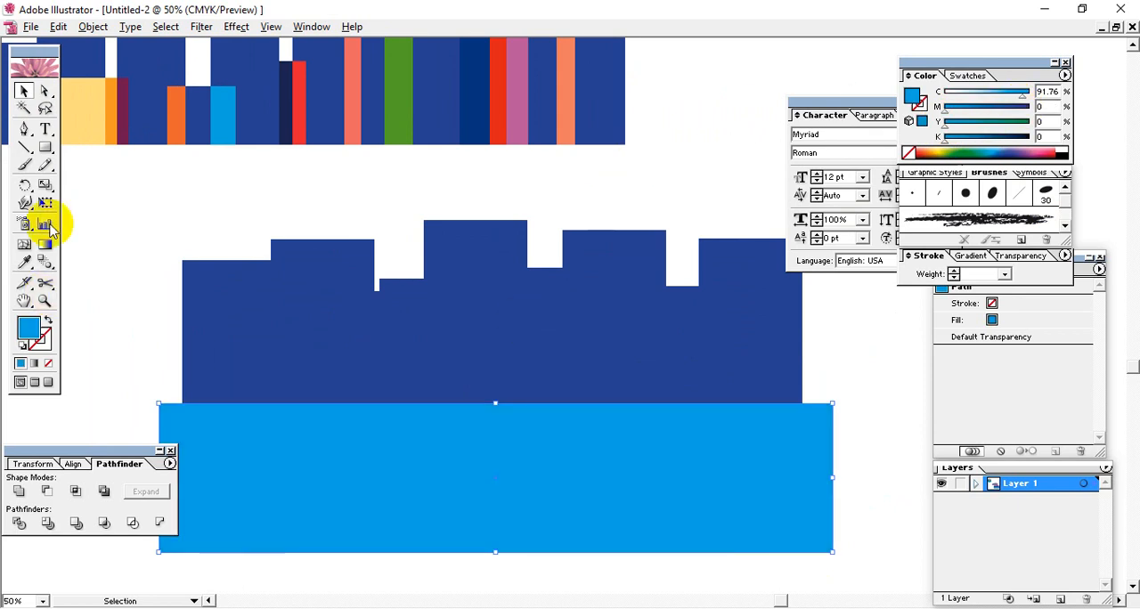
# Step: Bring up the Path commands for the selected light blue rectangle
pyautogui.click(92, 28)
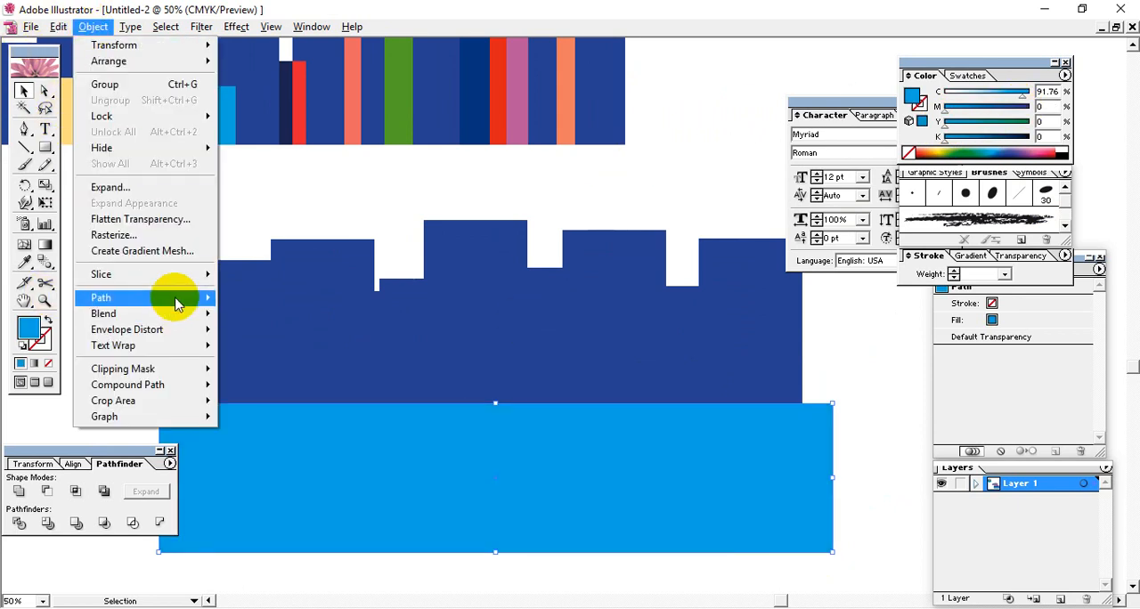
pyautogui.moveTo(177, 301)
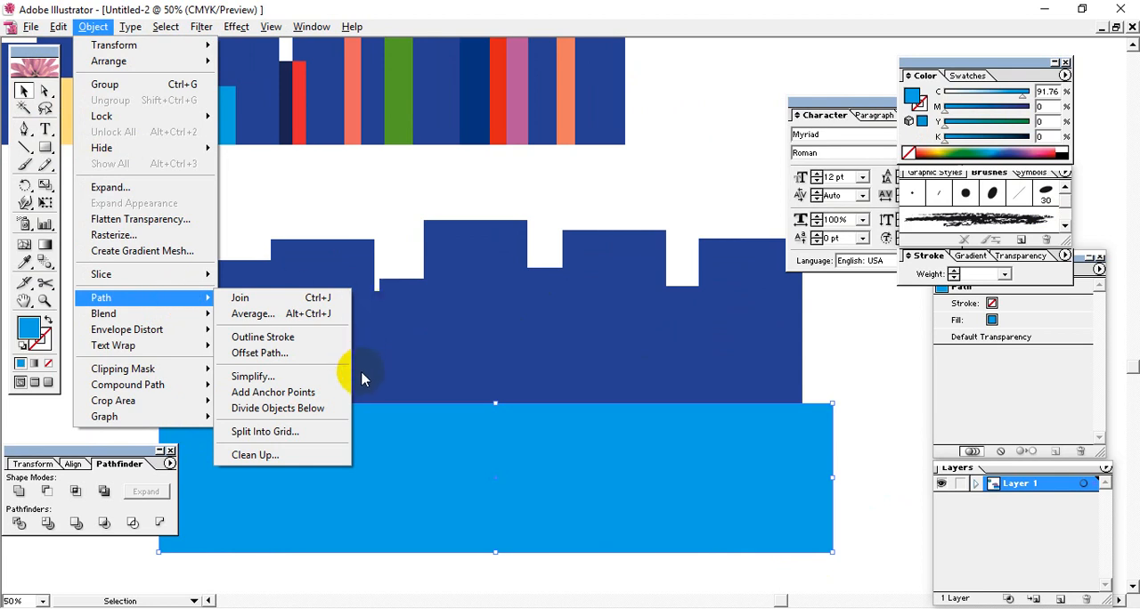
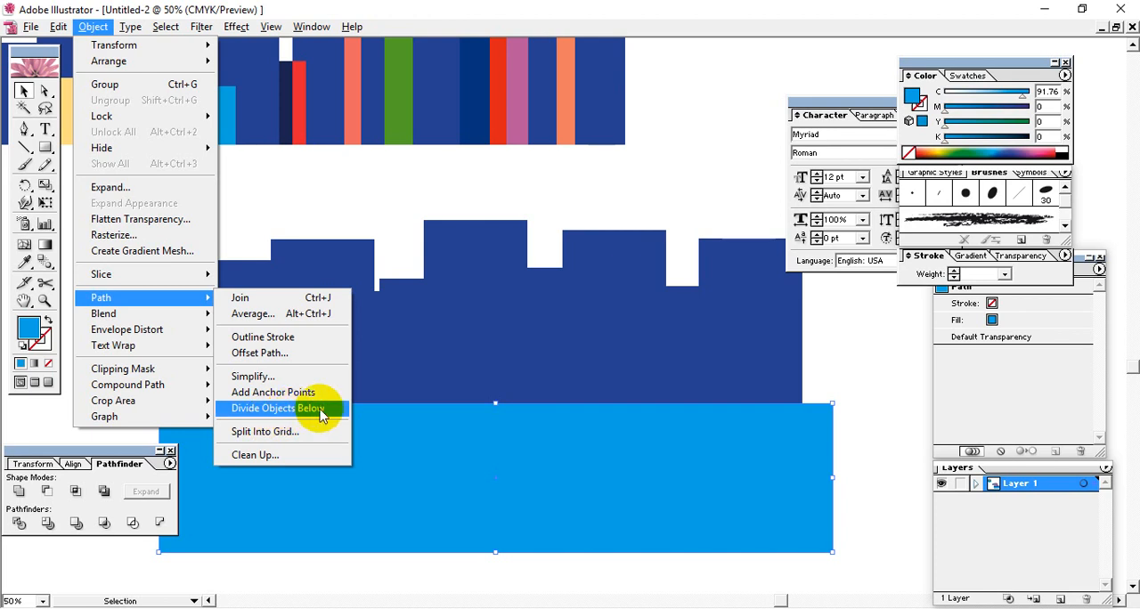
# Step: Divide the bars beneath the light blue rectangle with Divide Objects Below and delete the pieces under the cut line
pyautogui.click(326, 416)
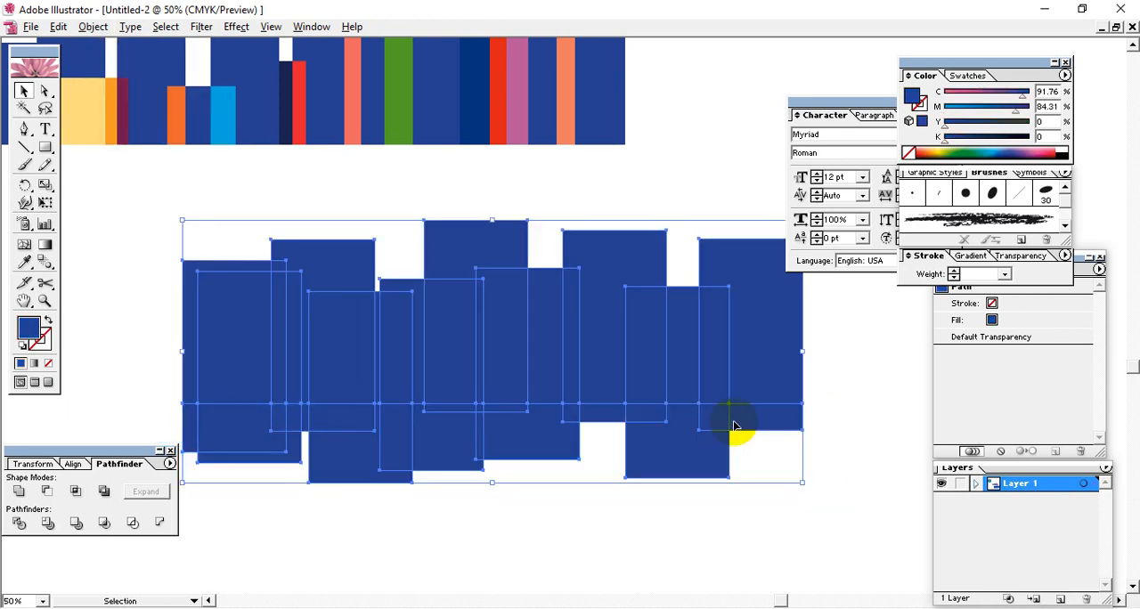
pyautogui.rightClick(546, 449)
pyautogui.click(579, 532)
pyautogui.moveTo(810, 534); pyautogui.dragTo(147, 420)
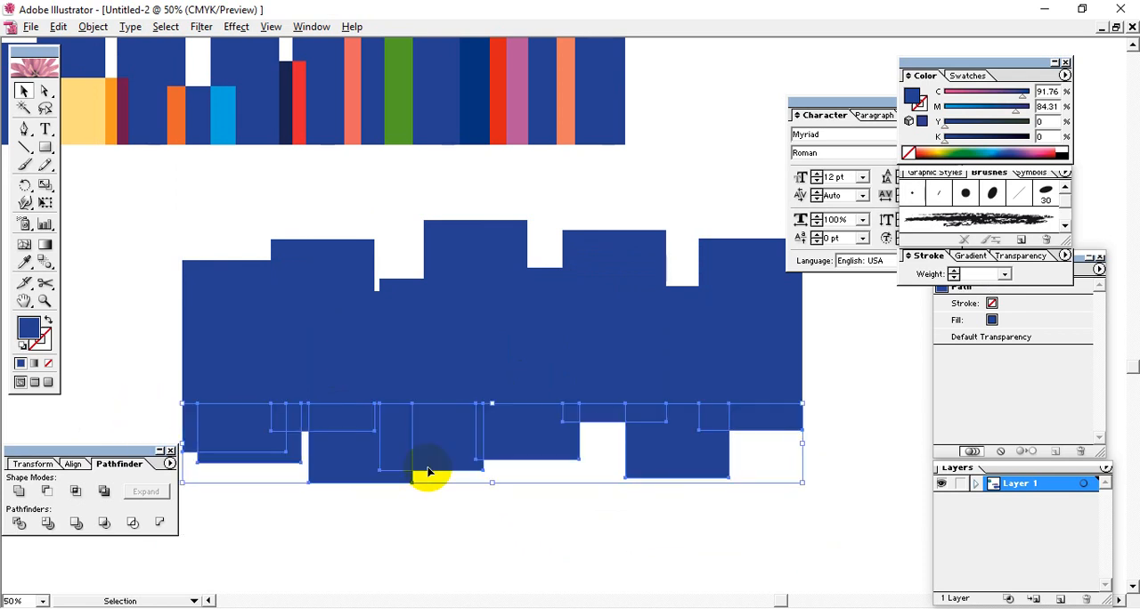
pyautogui.press('Delete')
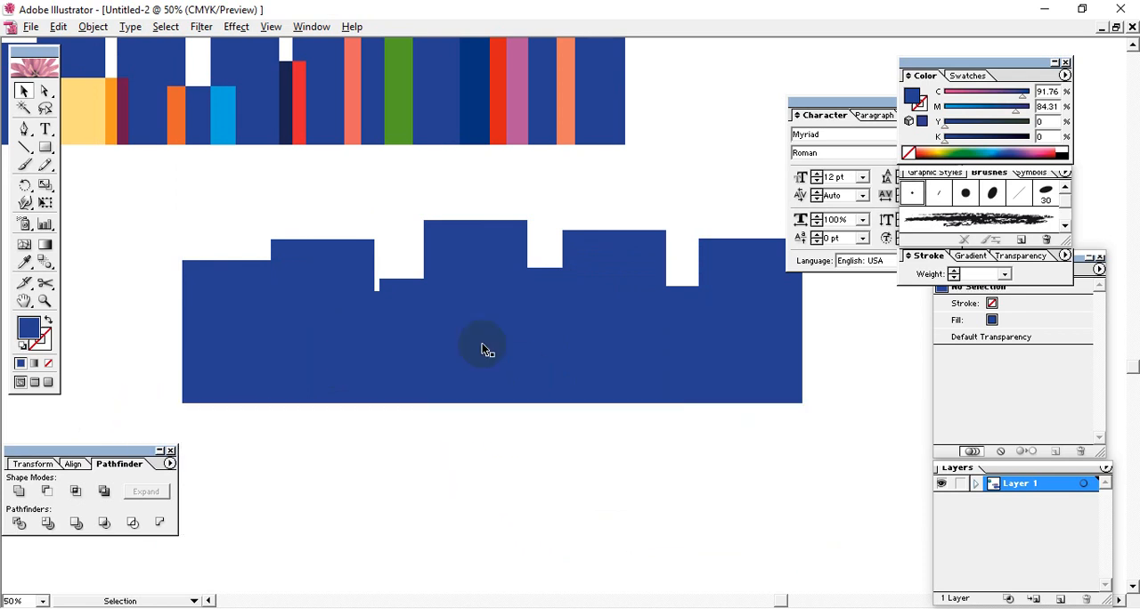
# Step: Recolor the three leftmost bars of the trimmed row yellow, olive green and pale yellow
pyautogui.click(484, 349)
pyautogui.click(425, 379)
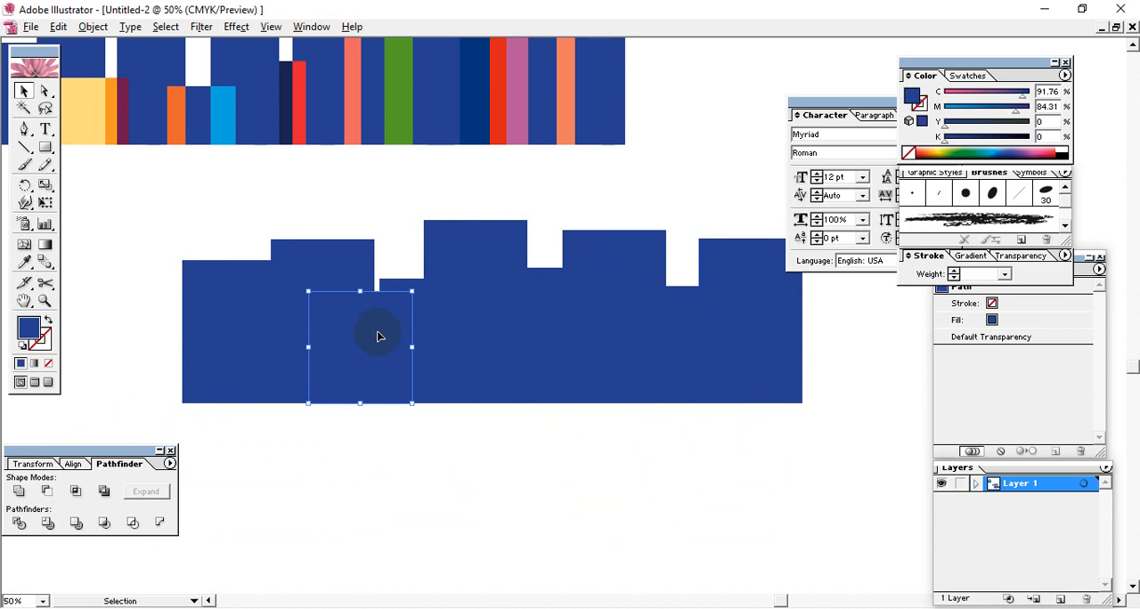
pyautogui.click(274, 341)
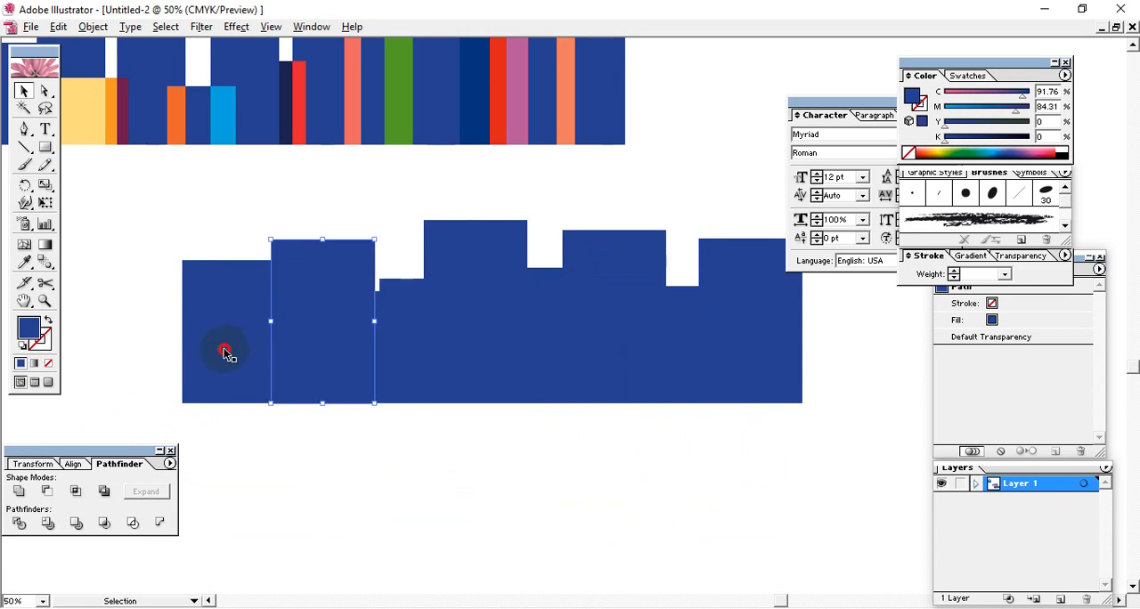
pyautogui.click(223, 338)
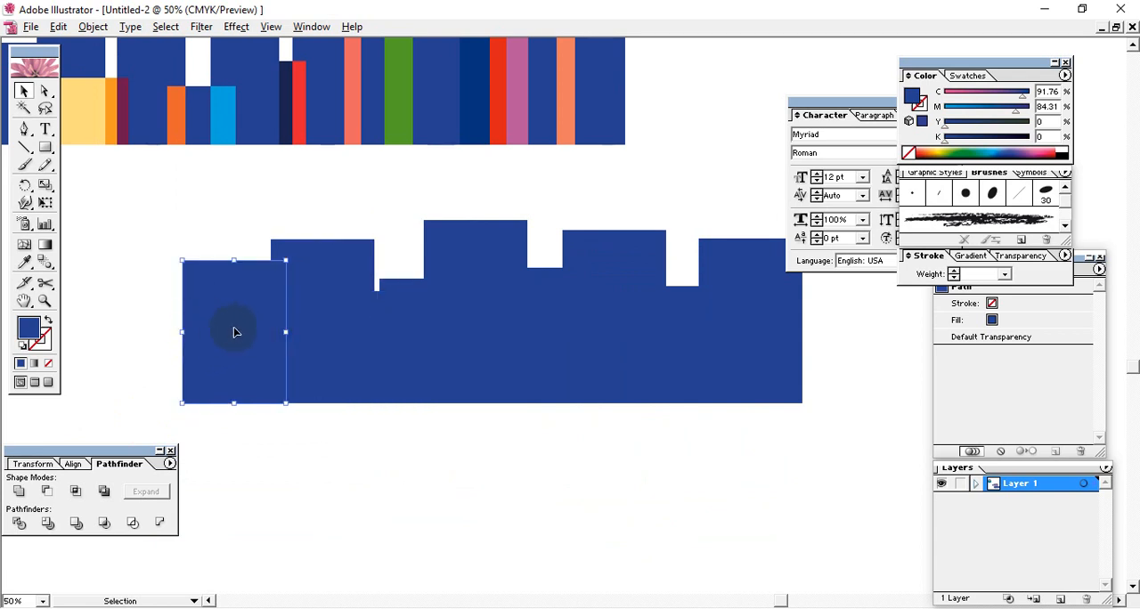
pyautogui.click(937, 151)
pyautogui.click(473, 279)
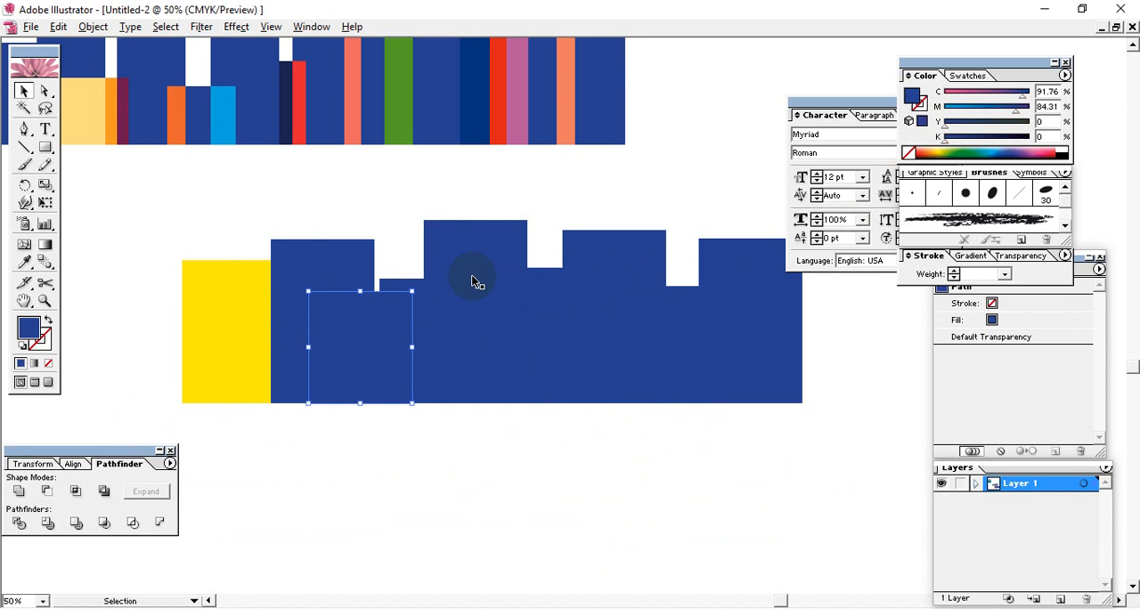
pyautogui.click(946, 148)
pyautogui.click(403, 278)
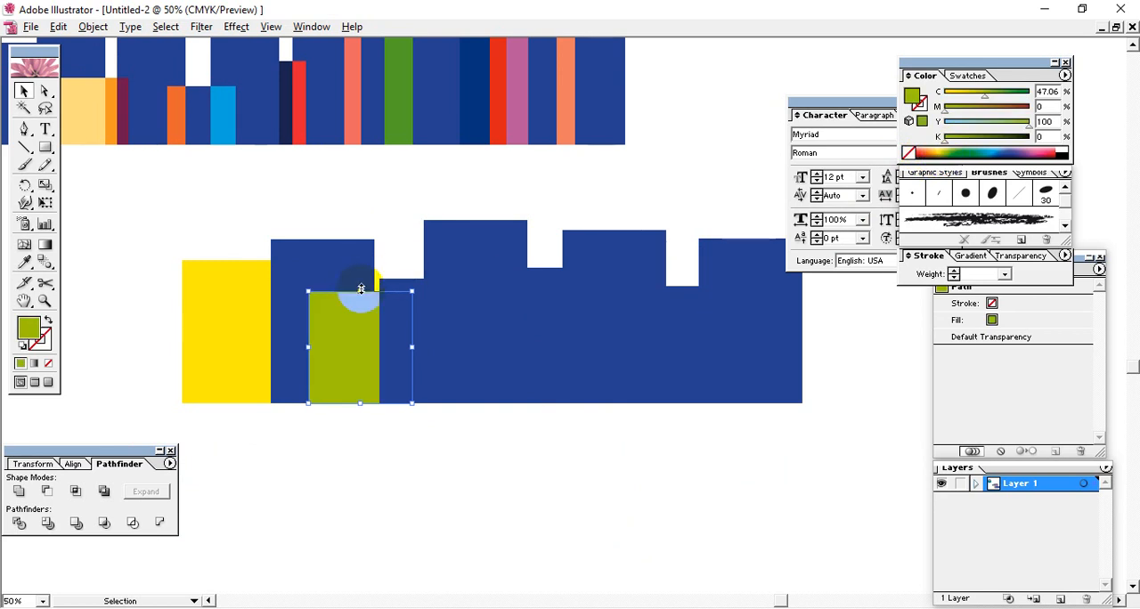
pyautogui.click(337, 272)
pyautogui.click(934, 151)
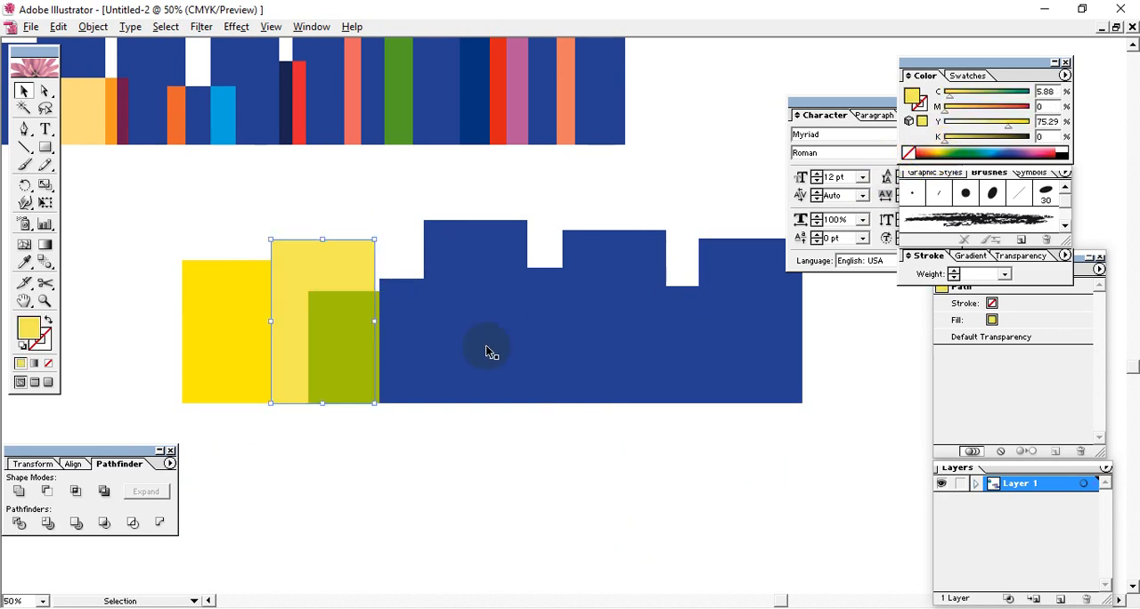
# Step: Recolor the middle bars green, light blue and a darker blue
pyautogui.click(489, 348)
pyautogui.click(978, 148)
pyautogui.click(413, 355)
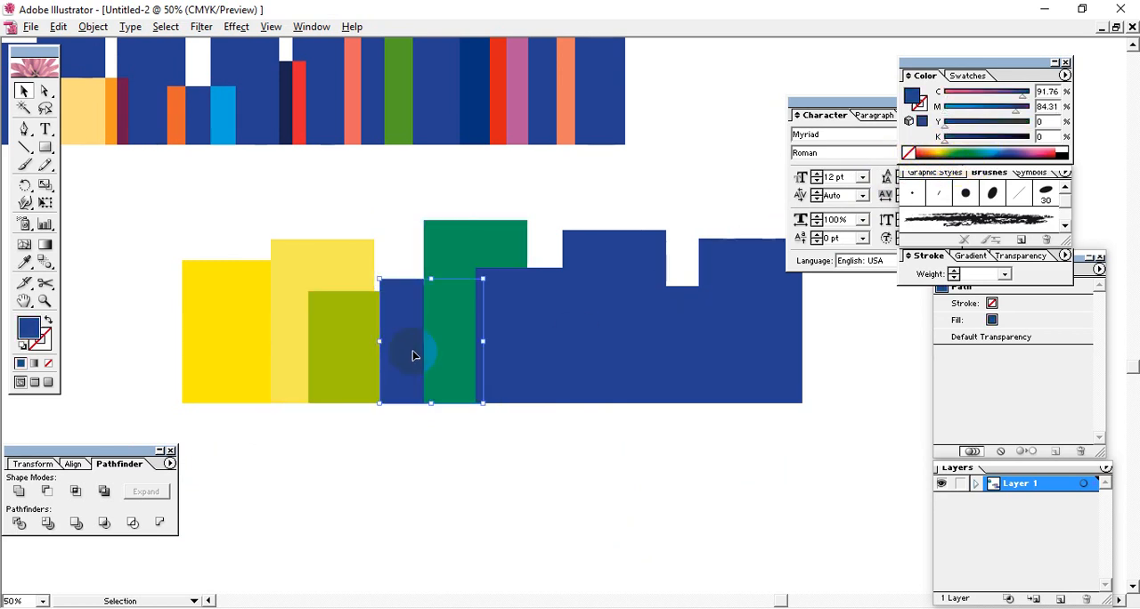
pyautogui.click(998, 146)
pyautogui.click(555, 326)
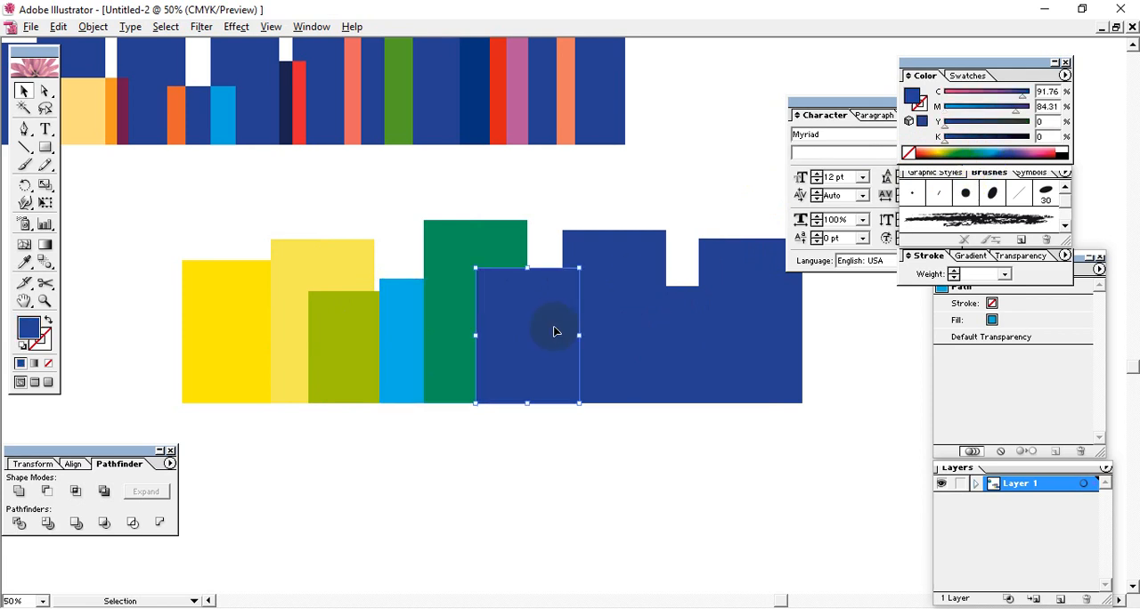
pyautogui.click(1008, 147)
# Step: Recolor the remaining three bars pink, cyan and near-black
pyautogui.click(634, 329)
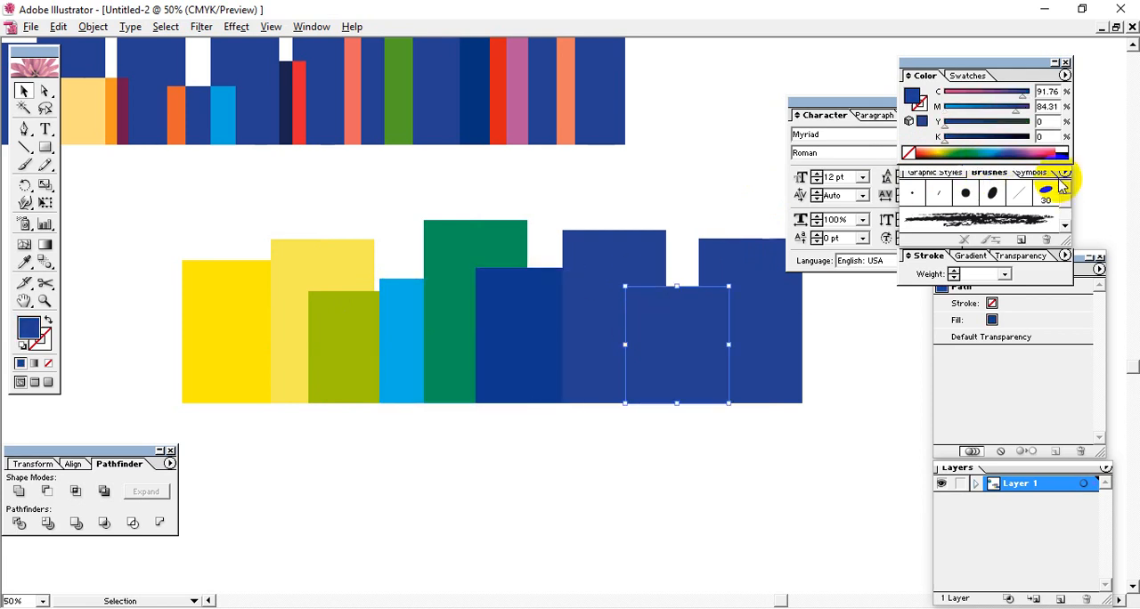
pyautogui.click(1049, 145)
pyautogui.click(611, 275)
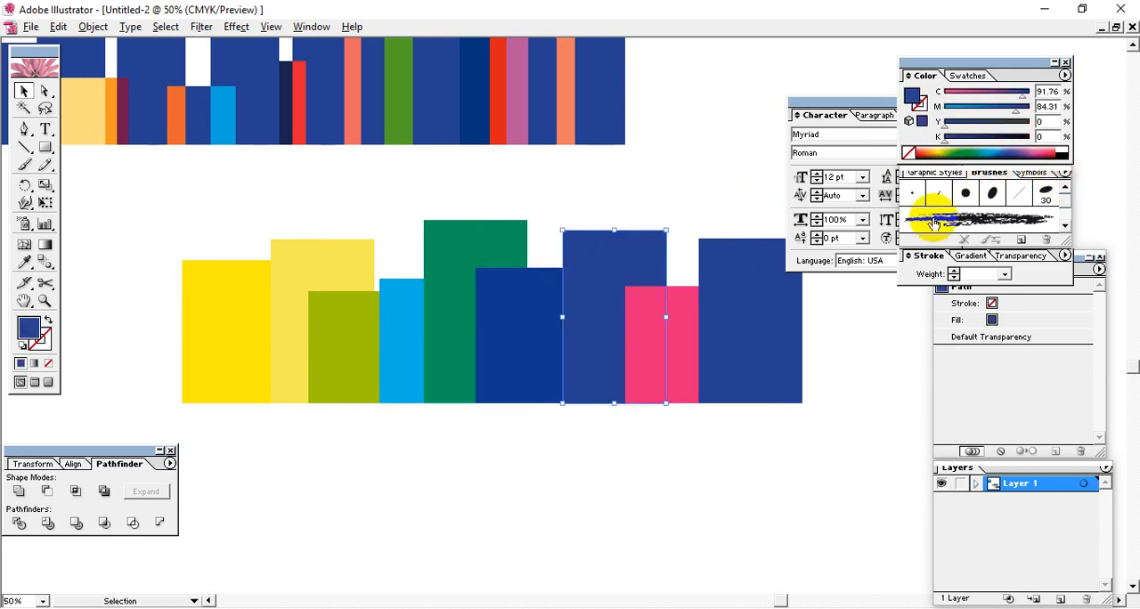
pyautogui.click(990, 148)
pyautogui.click(784, 294)
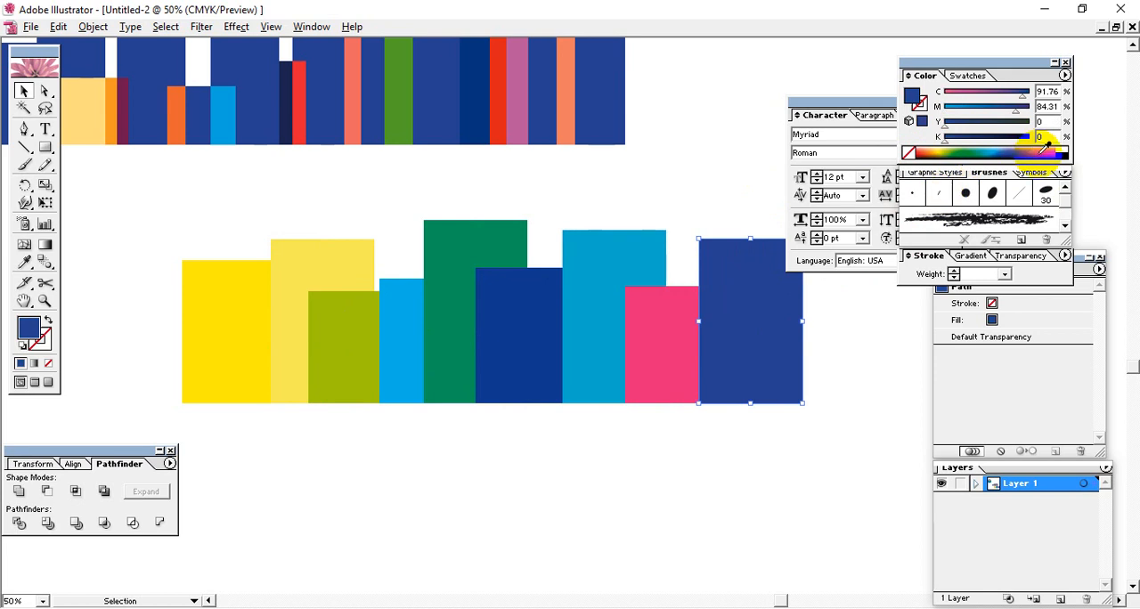
pyautogui.click(993, 156)
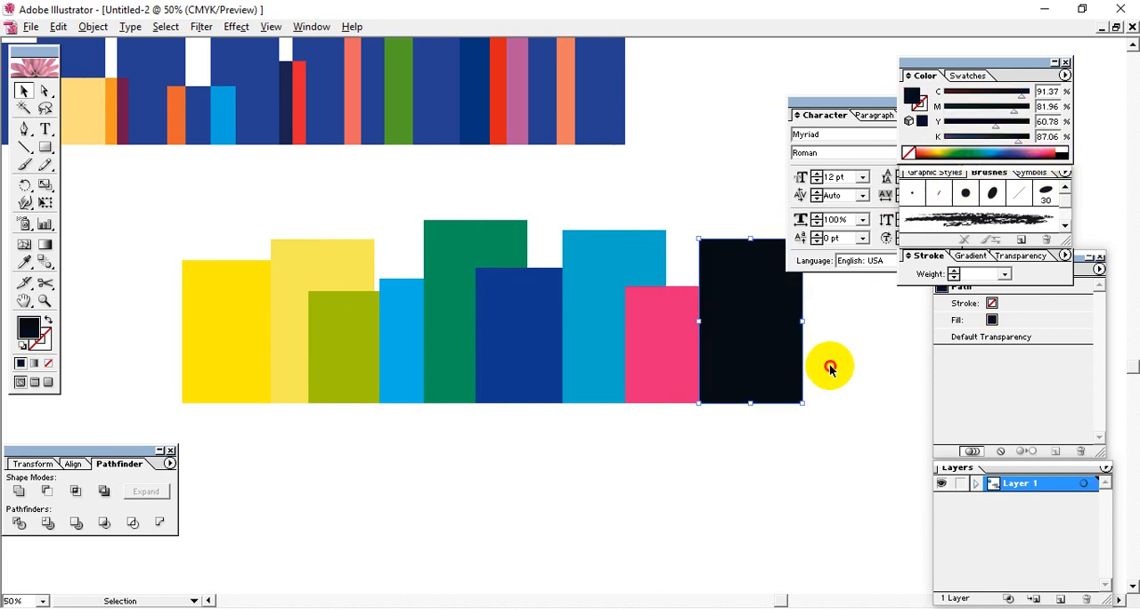
pyautogui.click(830, 366)
# Step: Shift the black and pink bars to the right so they stand side by side beyond the cyan bar
pyautogui.press('space')
pyautogui.moveTo(569, 480)
pyautogui.mouseDown()
pyautogui.moveTo(537, 514)
pyautogui.moveTo(561, 547)
pyautogui.mouseUp()
pyautogui.click(722, 426)
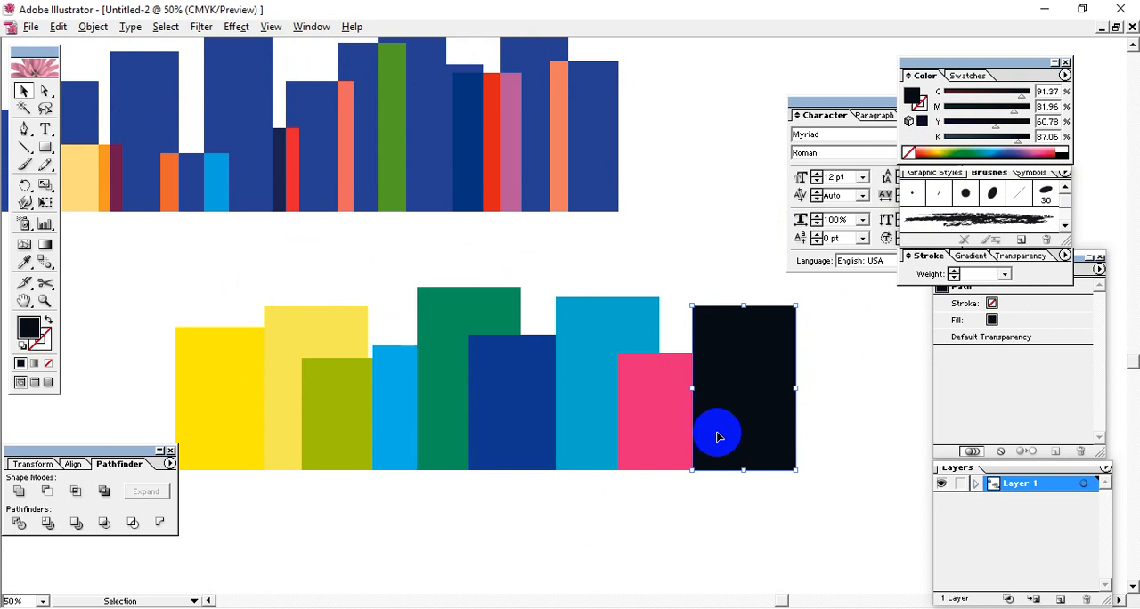
pyautogui.moveTo(734, 435)
pyautogui.mouseDown()
pyautogui.moveTo(800, 437)
pyautogui.moveTo(753, 433)
pyautogui.mouseUp()
pyautogui.keyDown('shift'); pyautogui.click(701, 430); pyautogui.keyUp('shift')
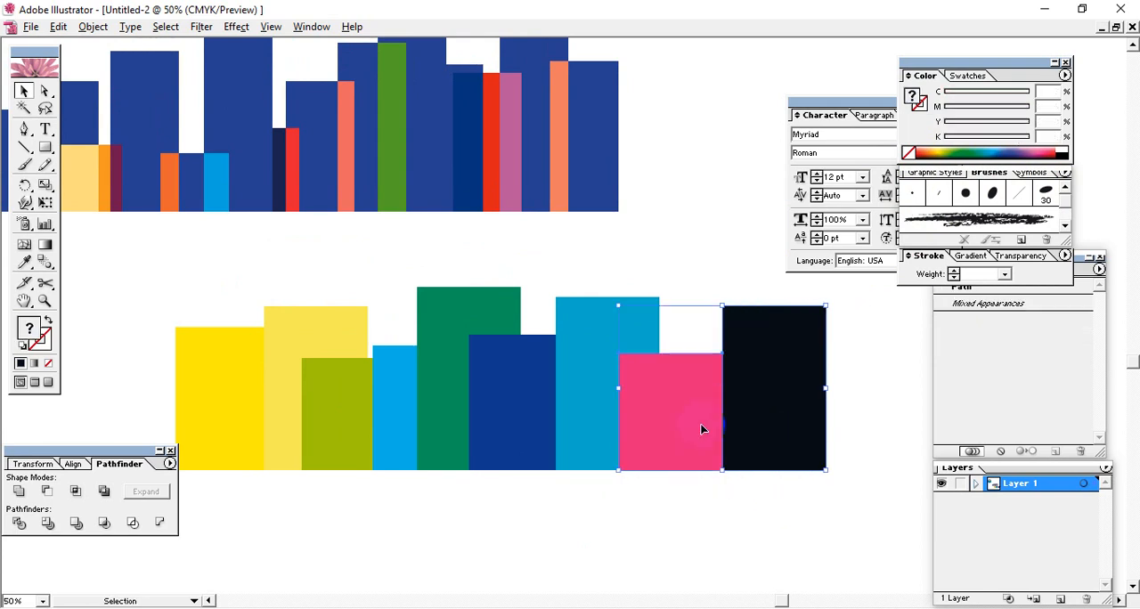
pyautogui.moveTo(789, 527); pyautogui.dragTo(736, 432)
pyautogui.click(670, 350)
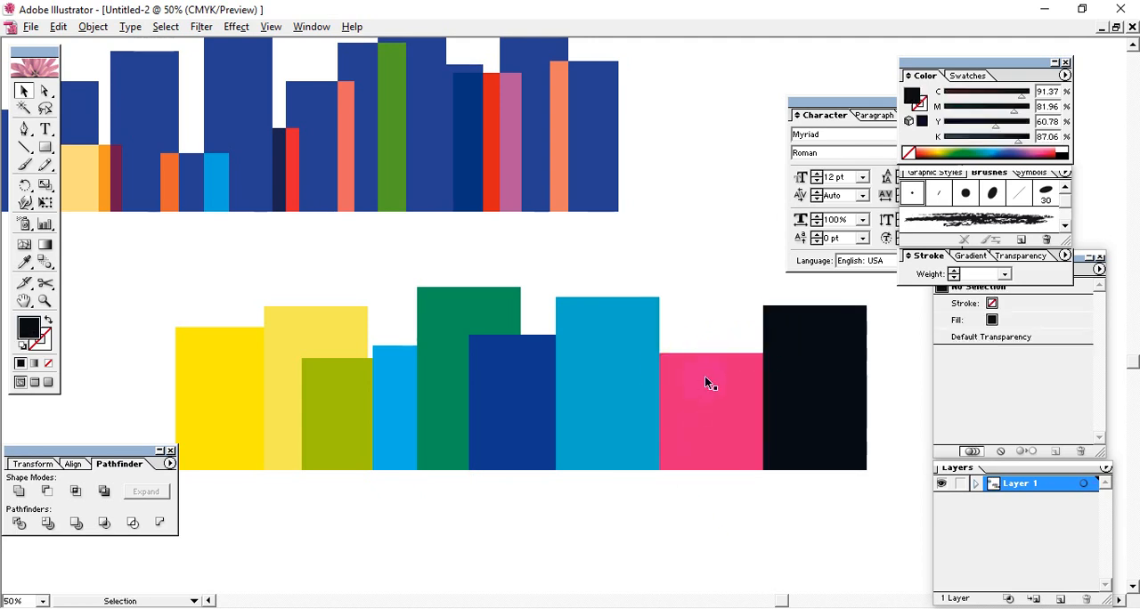
# Step: Select individual bars in both skylines to compare the divided pieces with the overlapping bars
pyautogui.click(605, 376)
pyautogui.click(730, 395)
pyautogui.click(827, 402)
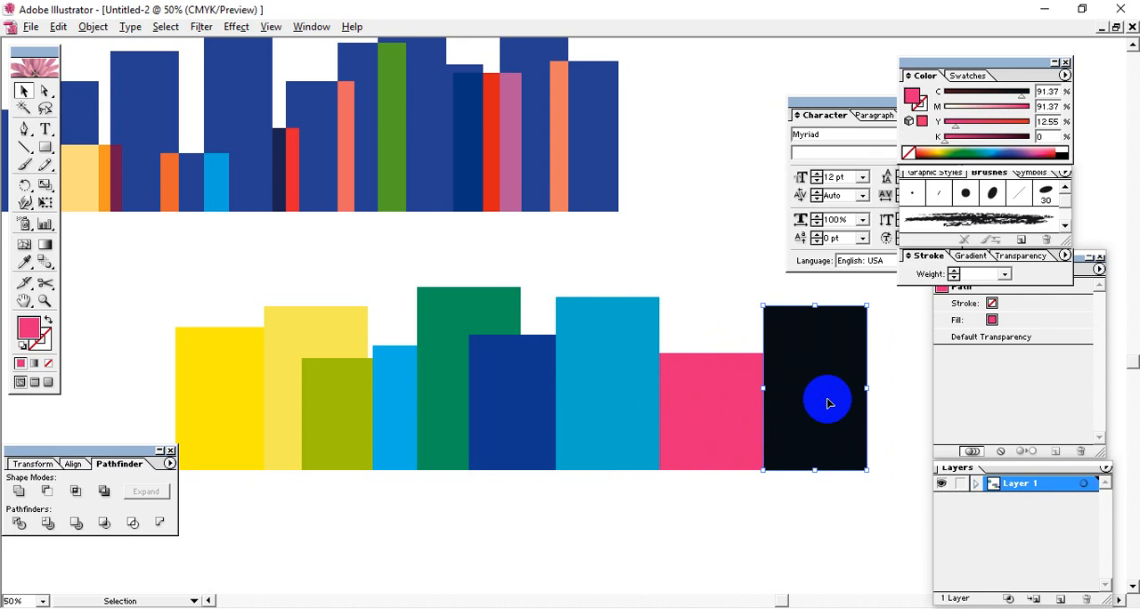
pyautogui.moveTo(590, 285); pyautogui.dragTo(624, 354)
pyautogui.click(575, 207)
pyautogui.click(591, 177)
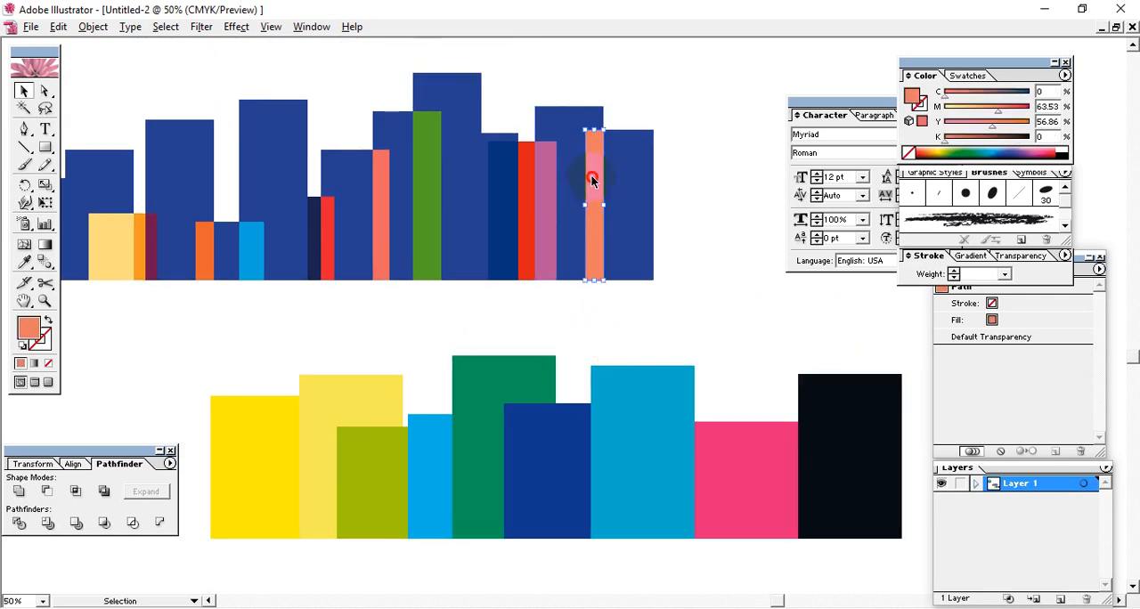
pyautogui.click(541, 211)
pyautogui.click(500, 215)
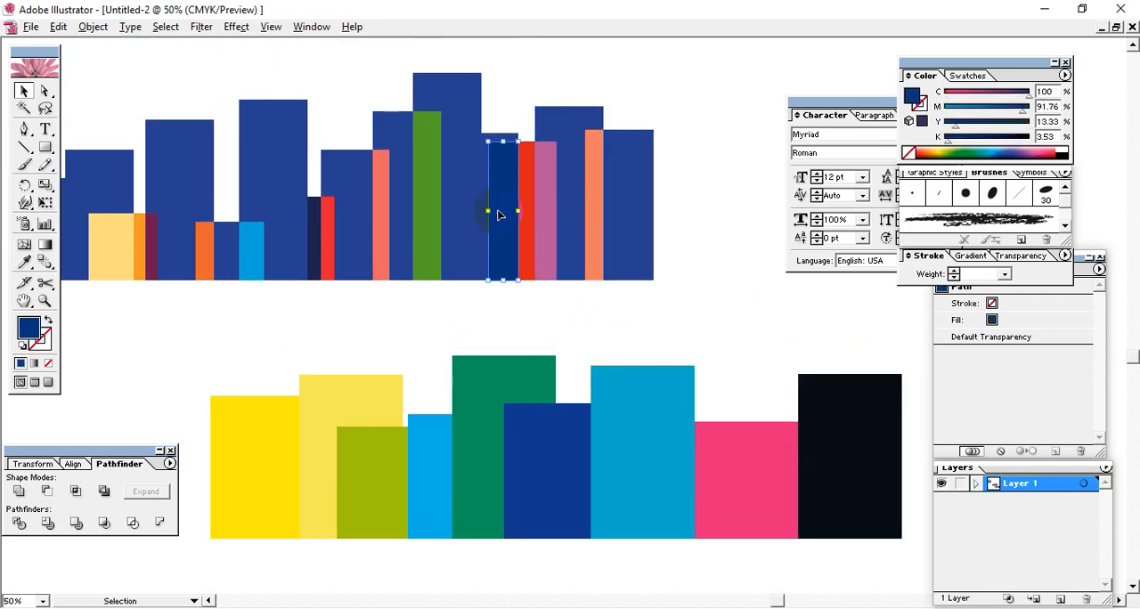
pyautogui.click(437, 214)
pyautogui.click(326, 239)
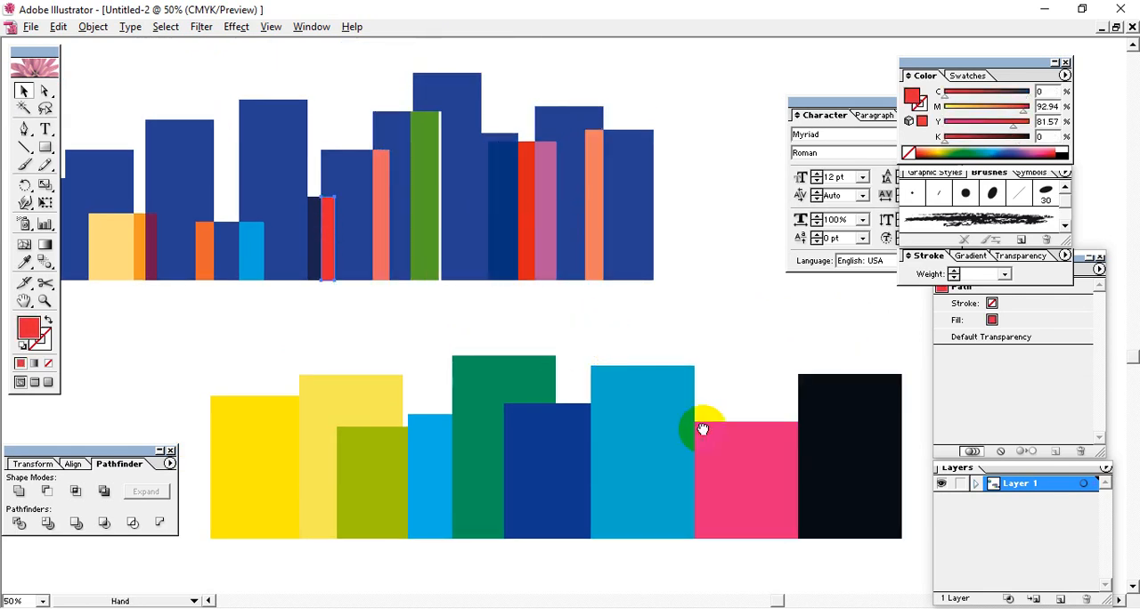
pyautogui.moveTo(700, 420); pyautogui.dragTo(671, 319)
pyautogui.moveTo(691, 419); pyautogui.dragTo(691, 431)
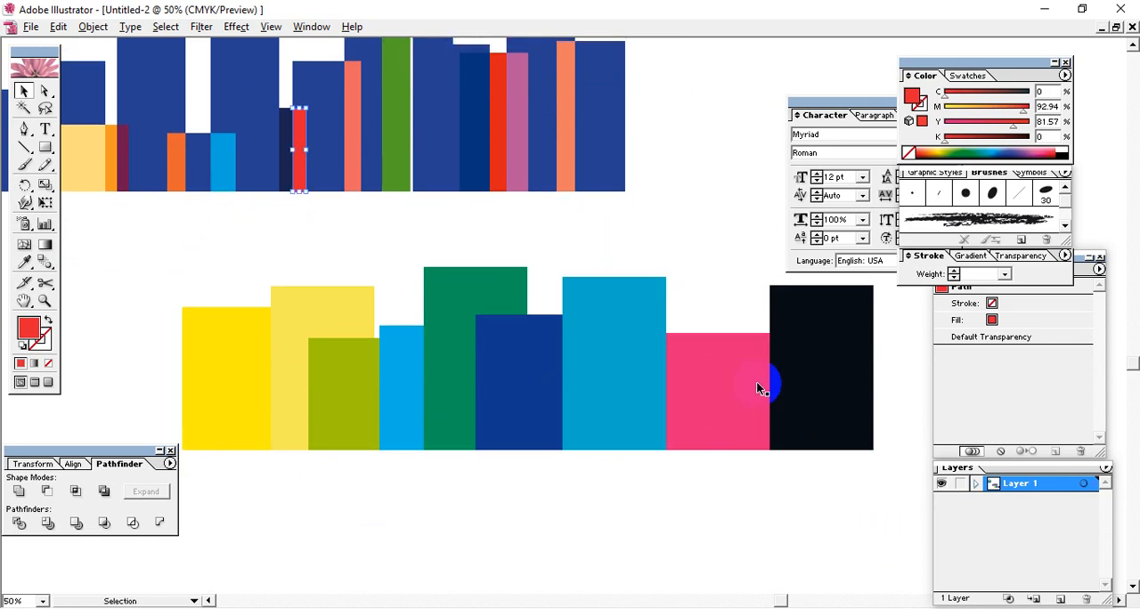
# Step: Look up the Divide Objects Below command among the Path commands without applying it
pyautogui.click(92, 27)
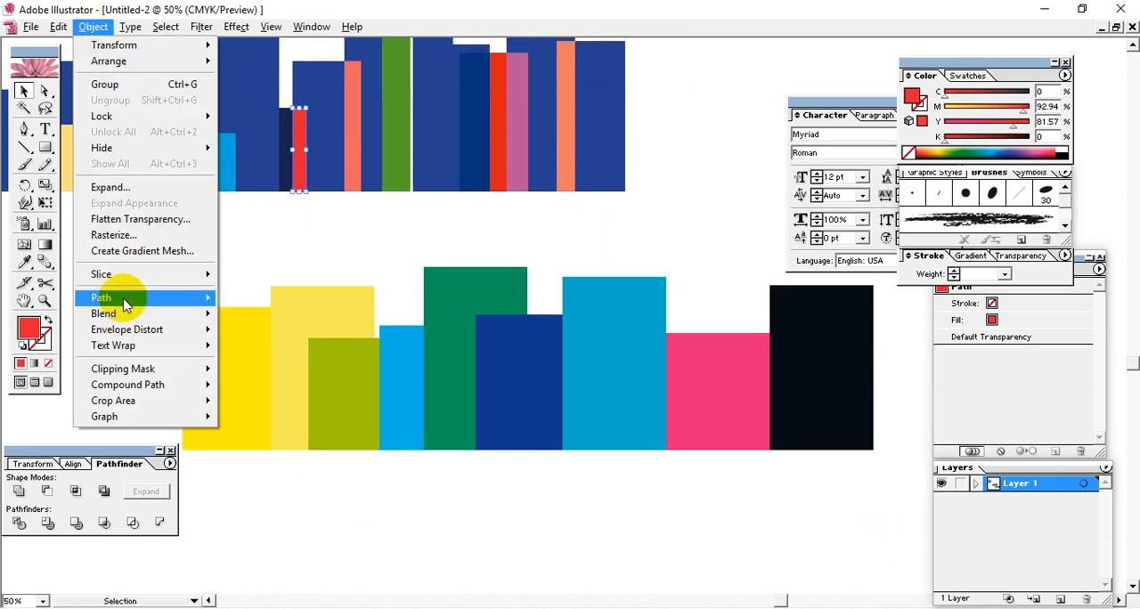
pyautogui.moveTo(126, 303)
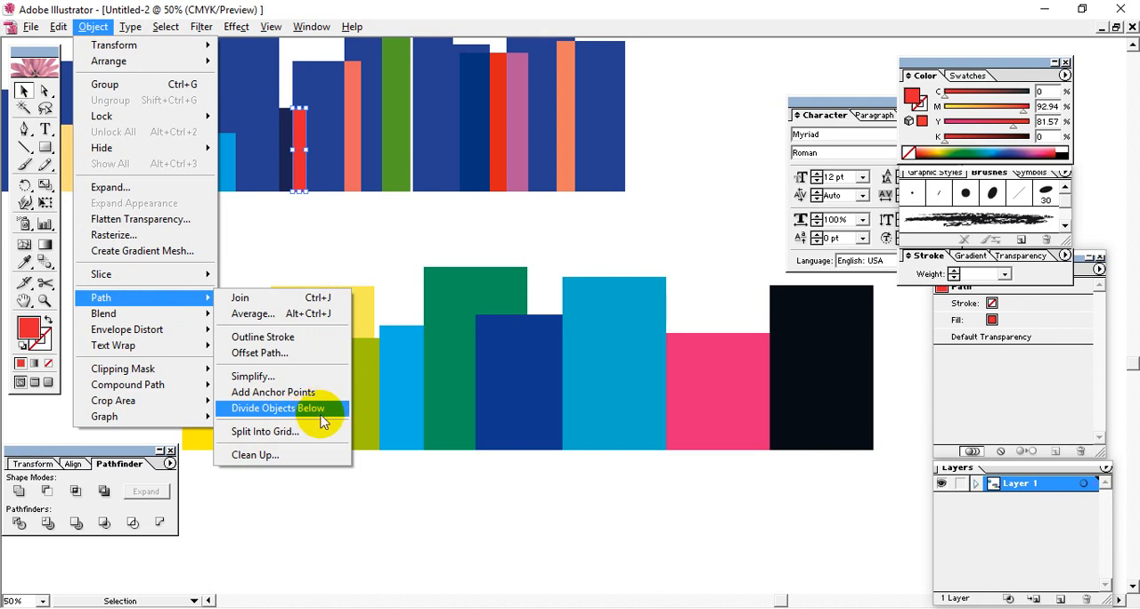
pyautogui.click(703, 438)
# Step: Divide the overlapping green, dark blue and cyan bars with Pathfinder and ungroup the resulting pieces
pyautogui.click(618, 395)
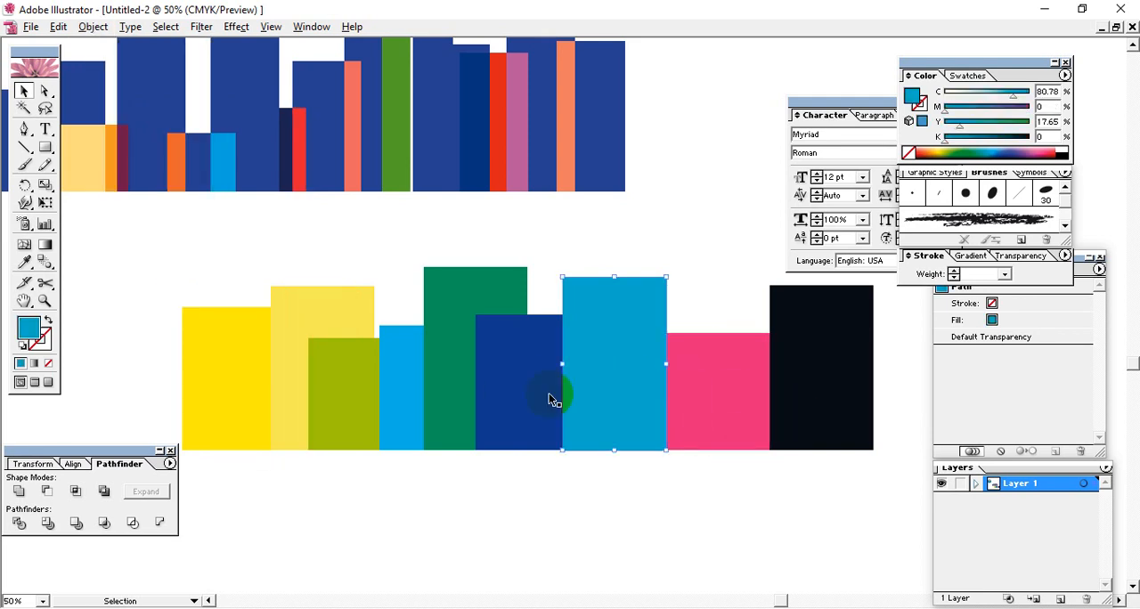
pyautogui.click(549, 393)
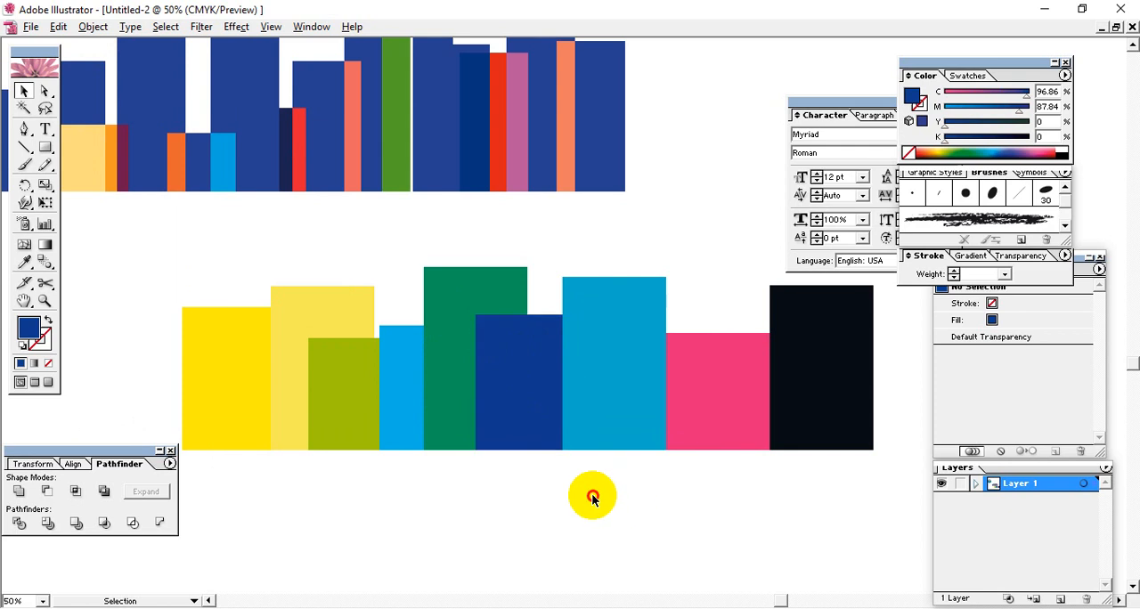
pyautogui.moveTo(592, 498); pyautogui.dragTo(518, 383)
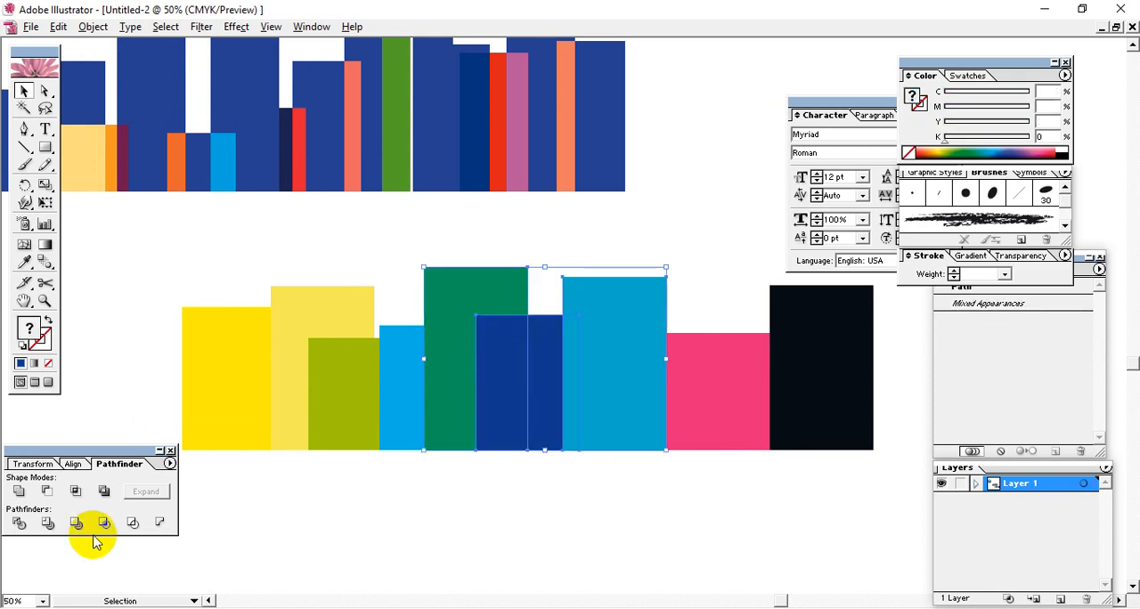
pyautogui.click(20, 522)
pyautogui.rightClick(477, 412)
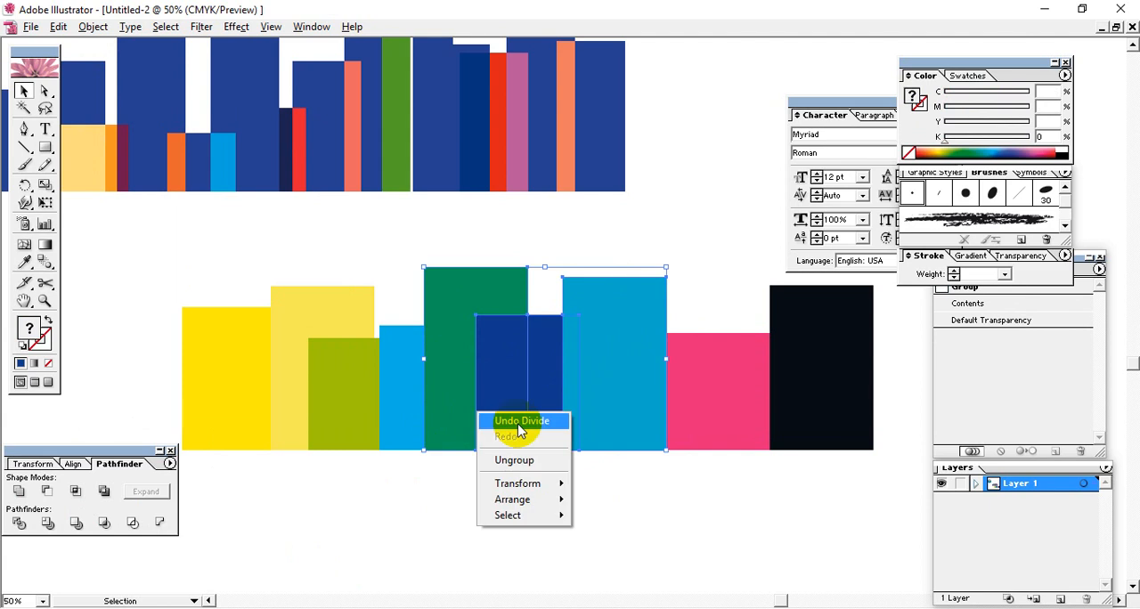
pyautogui.click(514, 460)
# Step: Pull the two dark blue pieces down out of the row and inspect the green and light blue shapes behind them
pyautogui.moveTo(492, 380); pyautogui.dragTo(425, 486)
pyautogui.moveTo(542, 390); pyautogui.dragTo(545, 496)
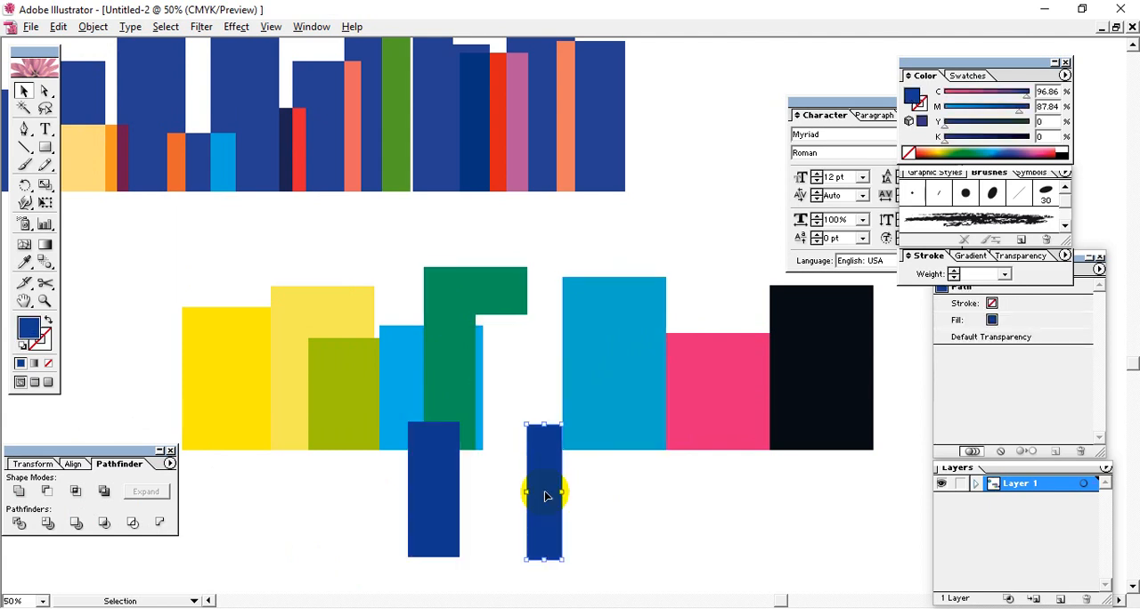
pyautogui.click(483, 386)
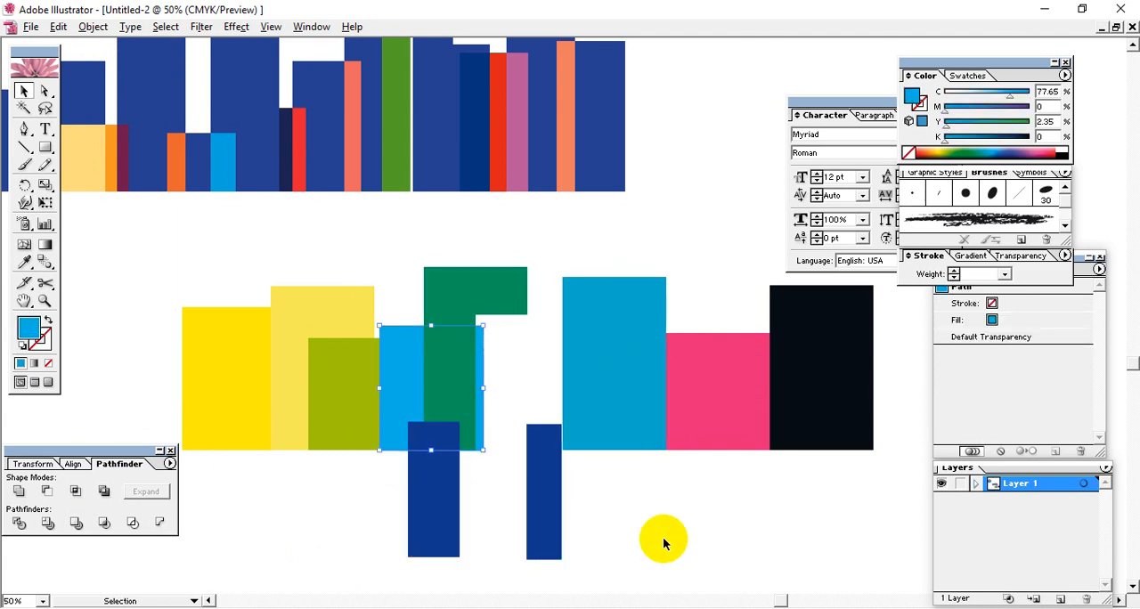
pyautogui.click(479, 292)
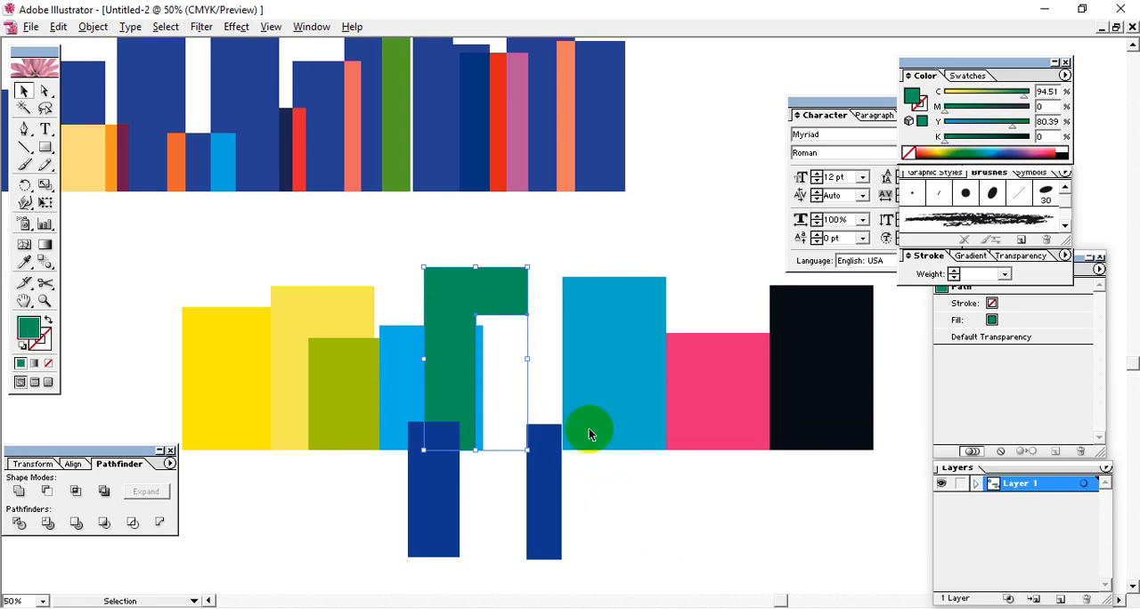
pyautogui.click(619, 523)
# Step: Undo the moves of the two dark blue pieces
pyautogui.hotkey('ctrl', 'z')
pyautogui.hotkey('ctrl', 'z')
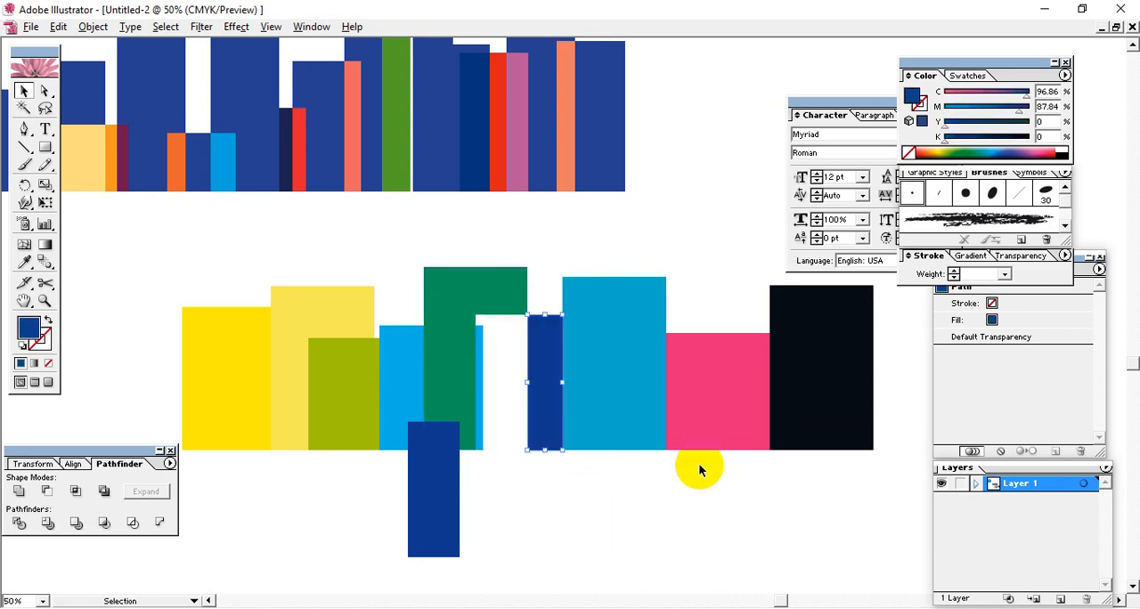
pyautogui.click(698, 464)
pyautogui.press('space')
pyautogui.moveTo(531, 397); pyautogui.dragTo(566, 446)
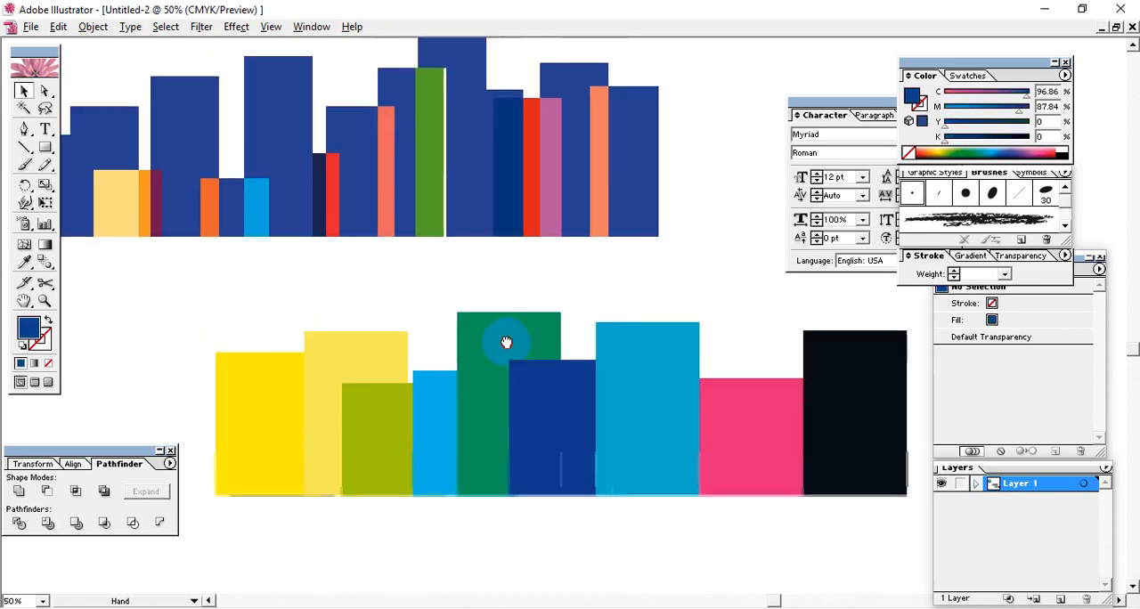
pyautogui.moveTo(395, 333); pyautogui.dragTo(527, 415)
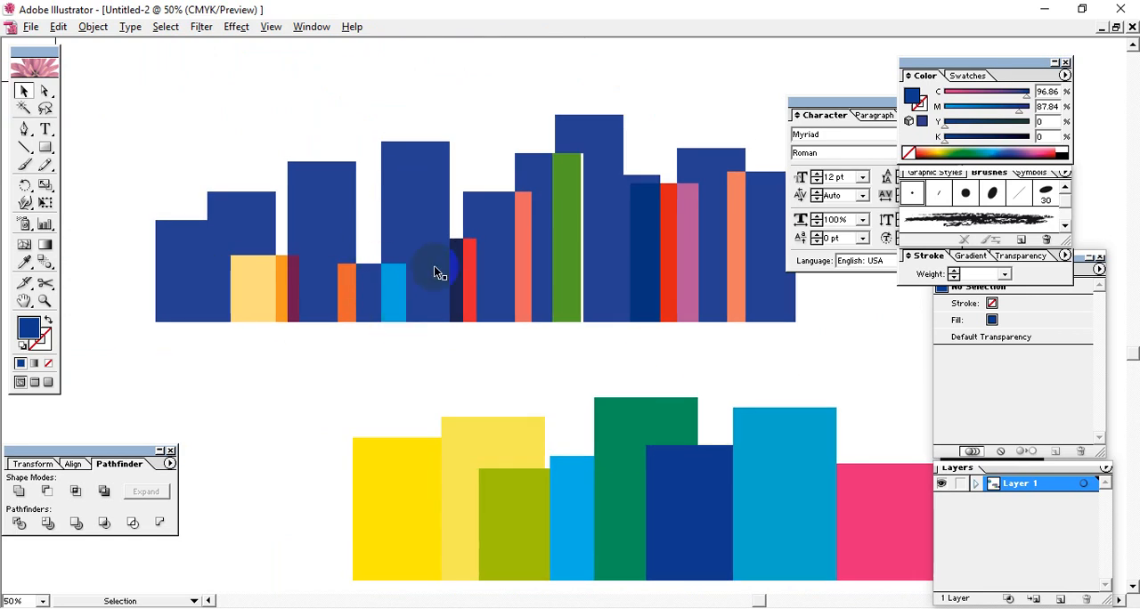
pyautogui.click(92, 31)
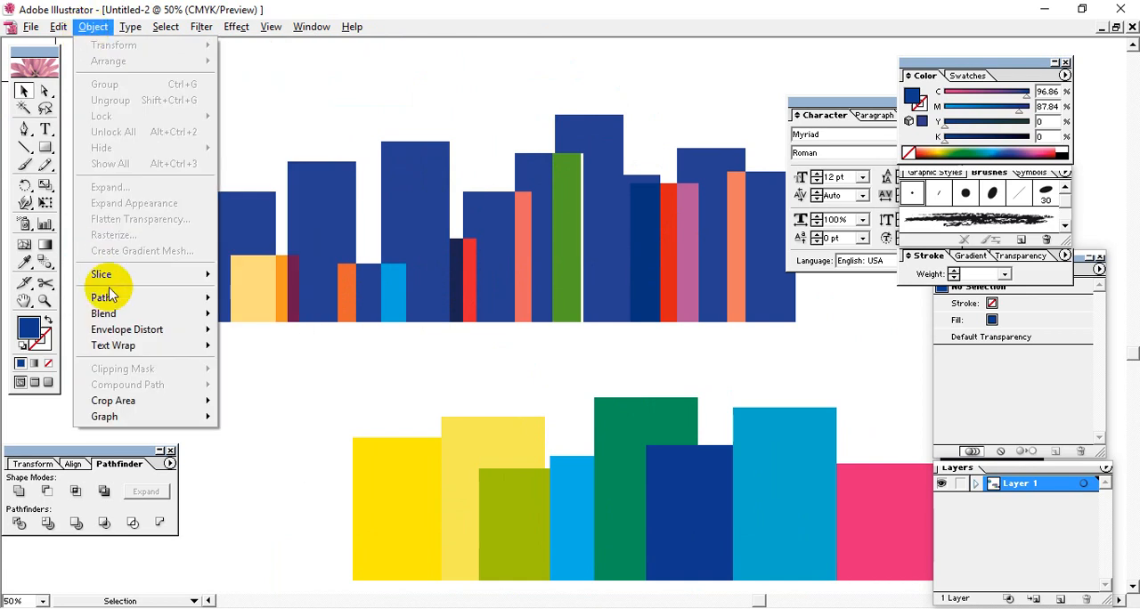
pyautogui.moveTo(111, 301)
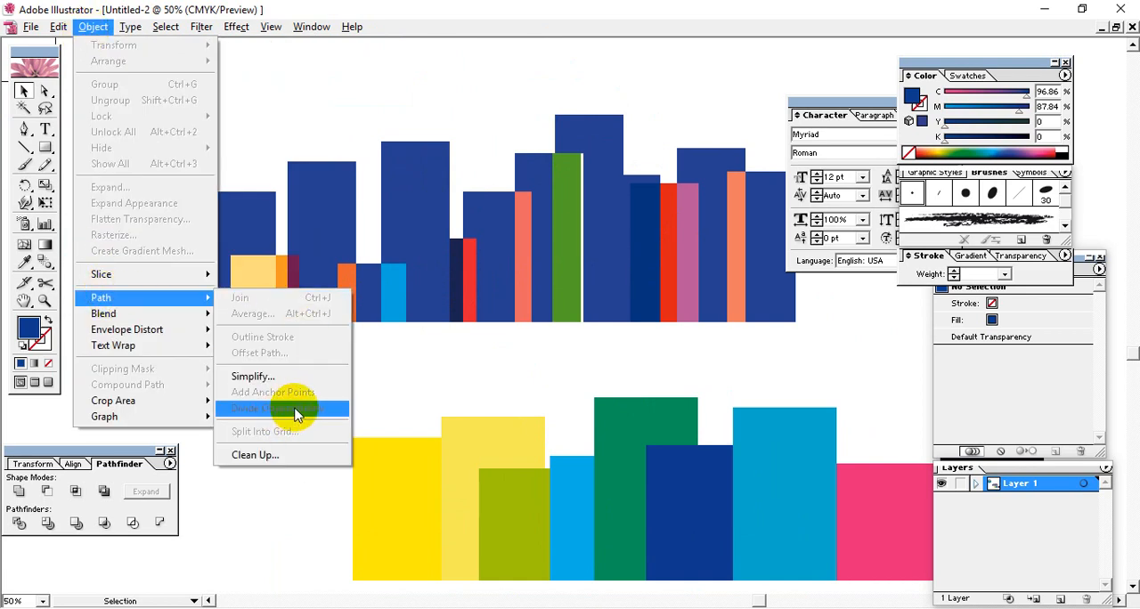
pyautogui.click(353, 411)
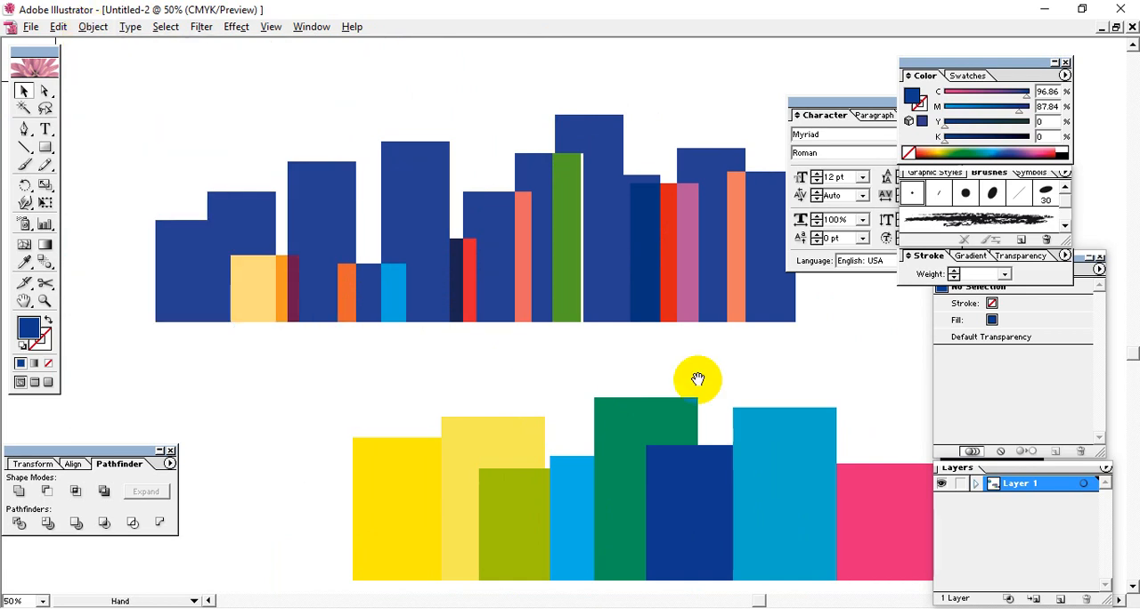
# Step: Delete the lower row of overlapping yellow, green, blue, pink and black rectangles
pyautogui.moveTo(697, 379); pyautogui.dragTo(567, 401)
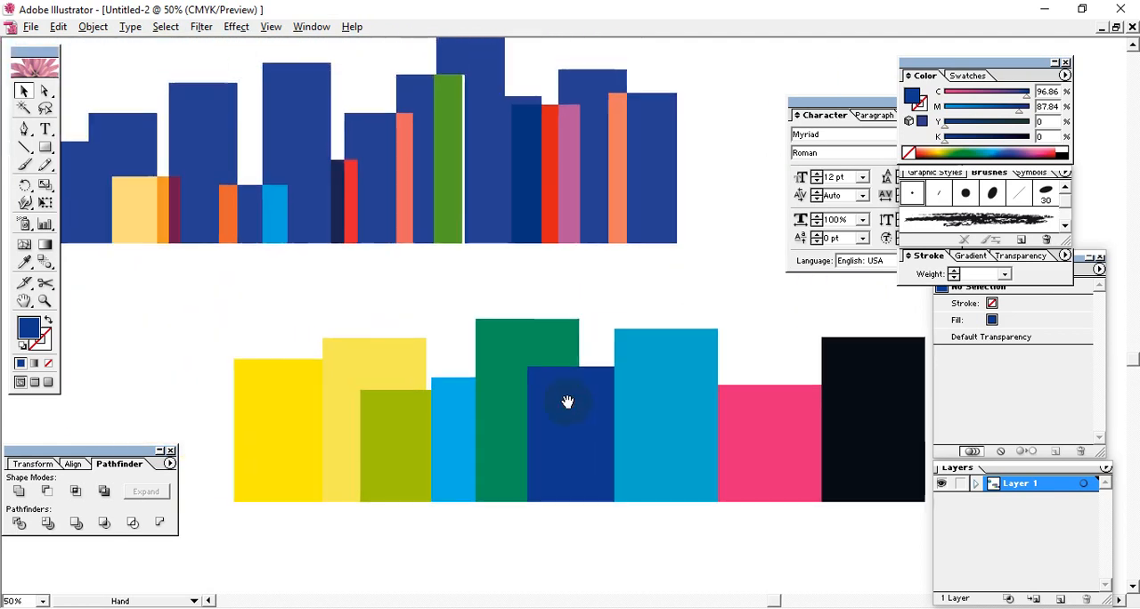
pyautogui.moveTo(435, 389); pyautogui.dragTo(279, 359)
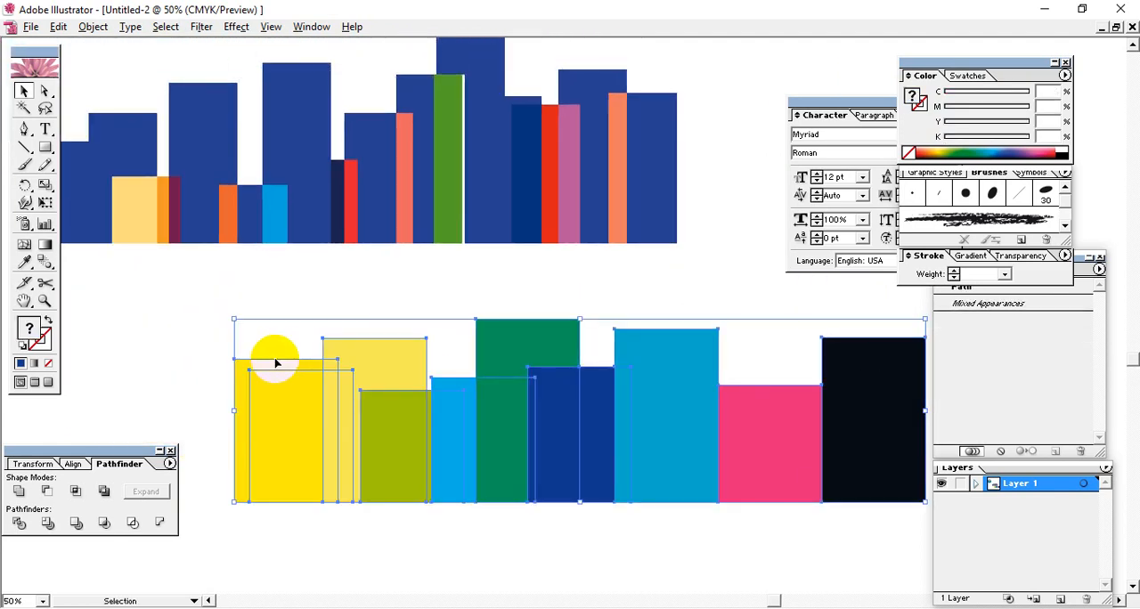
pyautogui.press('Delete')
# Step: Delete the upper dark blue skyline together with its differently colored overlap pieces
pyautogui.press('space')
pyautogui.moveTo(422, 334); pyautogui.dragTo(613, 465)
pyautogui.moveTo(804, 436); pyautogui.dragTo(273, 252)
pyautogui.press('Delete')
# Step: Delete the remaining practice artwork away from the logo image, keeping the red, green and blue logo on the artboard
pyautogui.press('space')
pyautogui.moveTo(577, 439); pyautogui.dragTo(349, 367)
pyautogui.moveTo(434, 150); pyautogui.dragTo(721, 428)
pyautogui.press('Delete')
pyautogui.press('space')
pyautogui.moveTo(419, 278); pyautogui.dragTo(608, 443)
pyautogui.moveTo(323, 257); pyautogui.dragTo(732, 502)
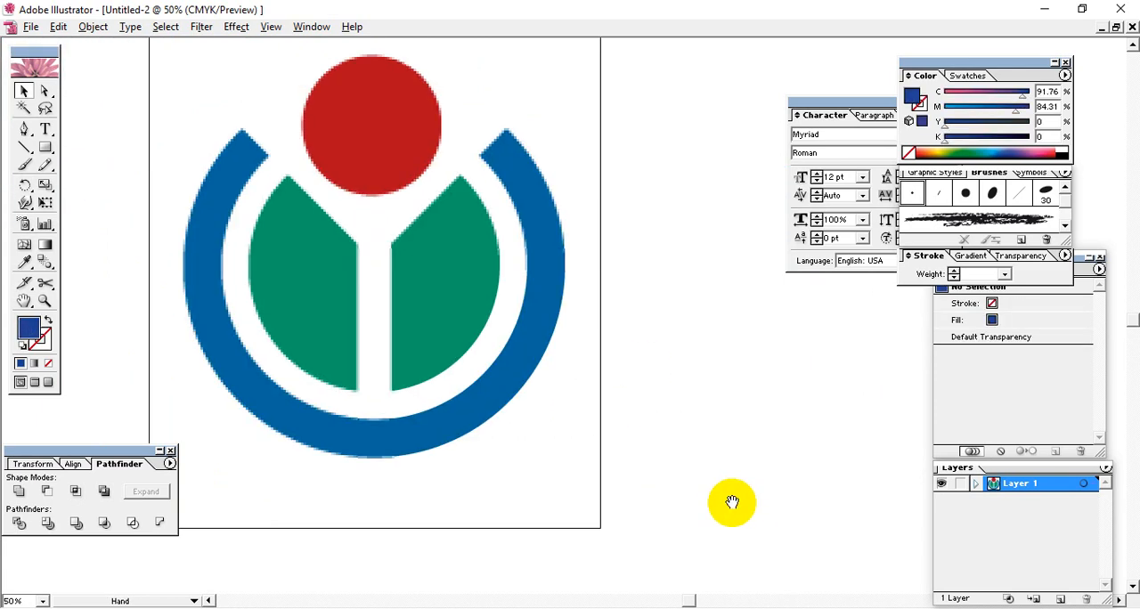